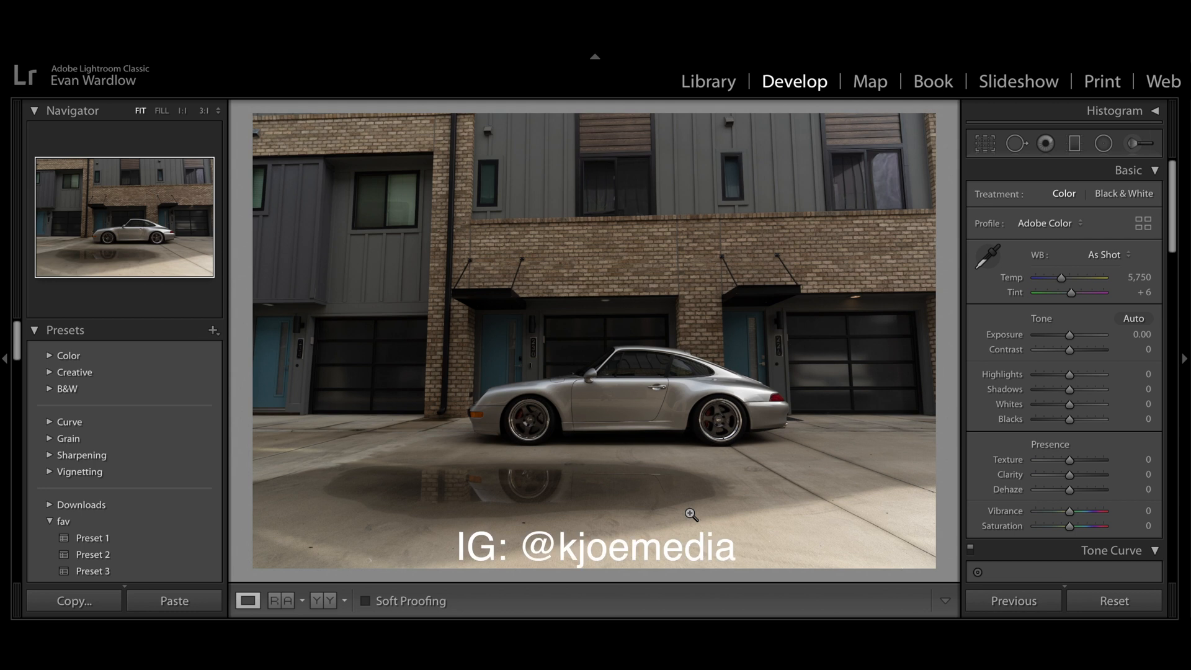
# - Turn on soft proofing and crop the car photo to a 16 x 9 aspect ratio, repositioned around the car
pyautogui.click(426, 603)
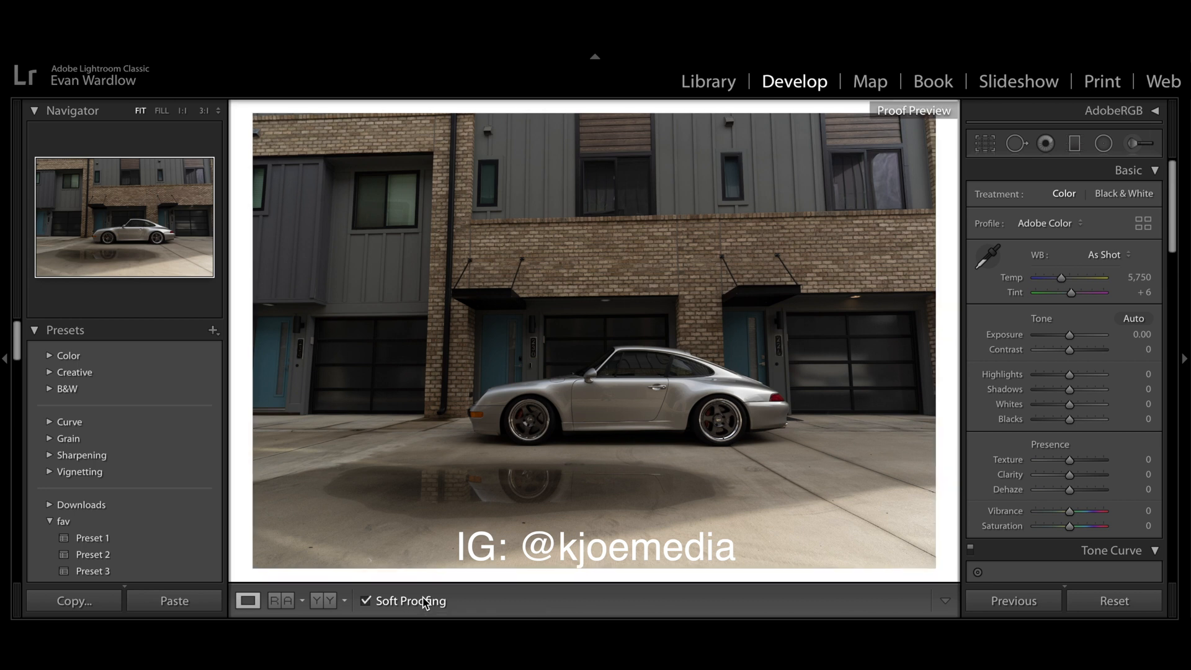
pyautogui.click(986, 143)
pyautogui.click(1093, 202)
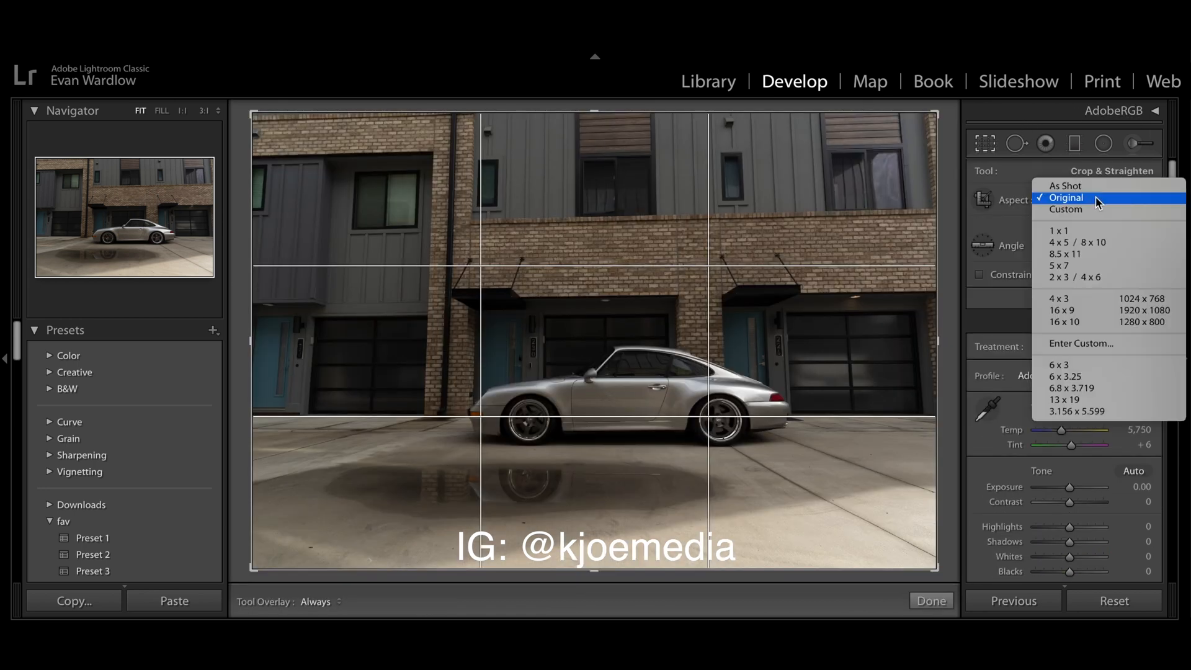
pyautogui.click(1087, 316)
pyautogui.moveTo(790, 367); pyautogui.dragTo(797, 360)
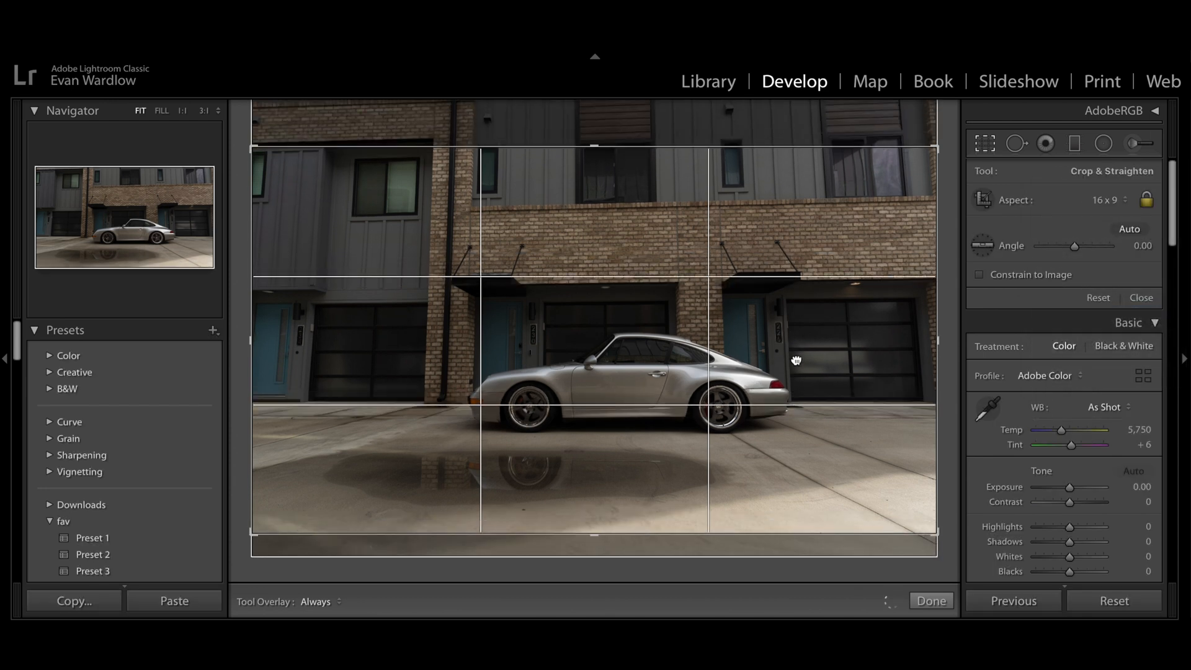
pyautogui.moveTo(938, 538); pyautogui.dragTo(943, 533)
pyautogui.moveTo(938, 340); pyautogui.dragTo(938, 343)
pyautogui.click(985, 143)
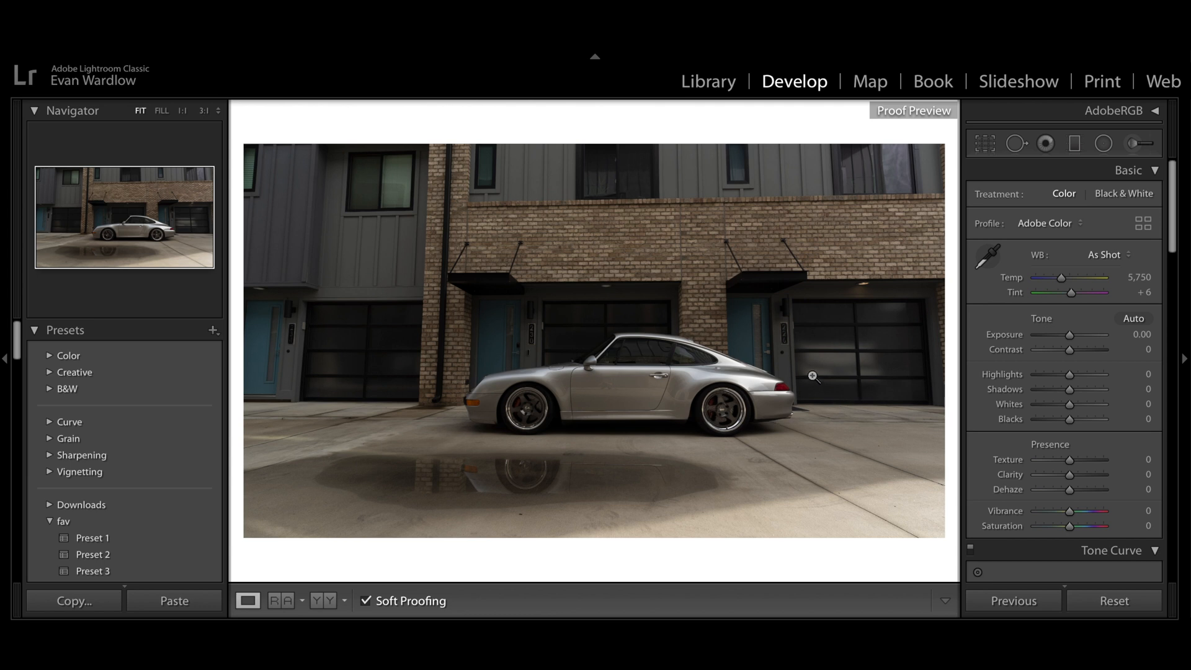
# - Preview presets from the fav group on the car photo and apply Preset 47
pyautogui.scroll(-5, 56, 490)
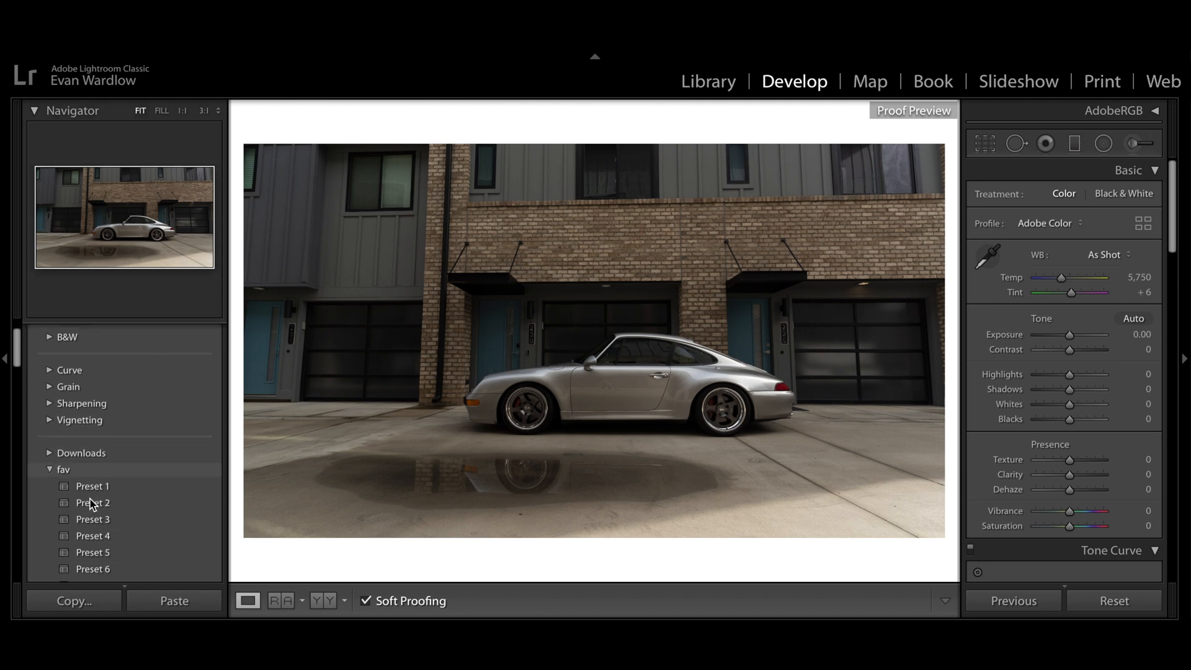
pyautogui.scroll(-5, 91, 472)
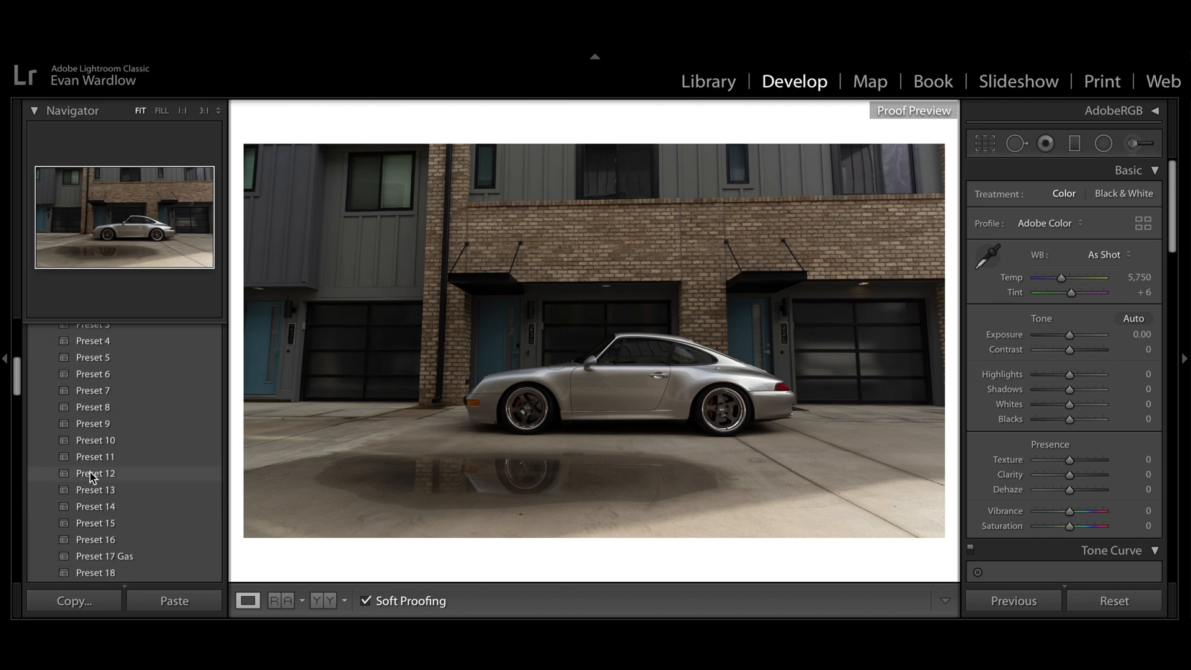
pyautogui.scroll(-8, 94, 475)
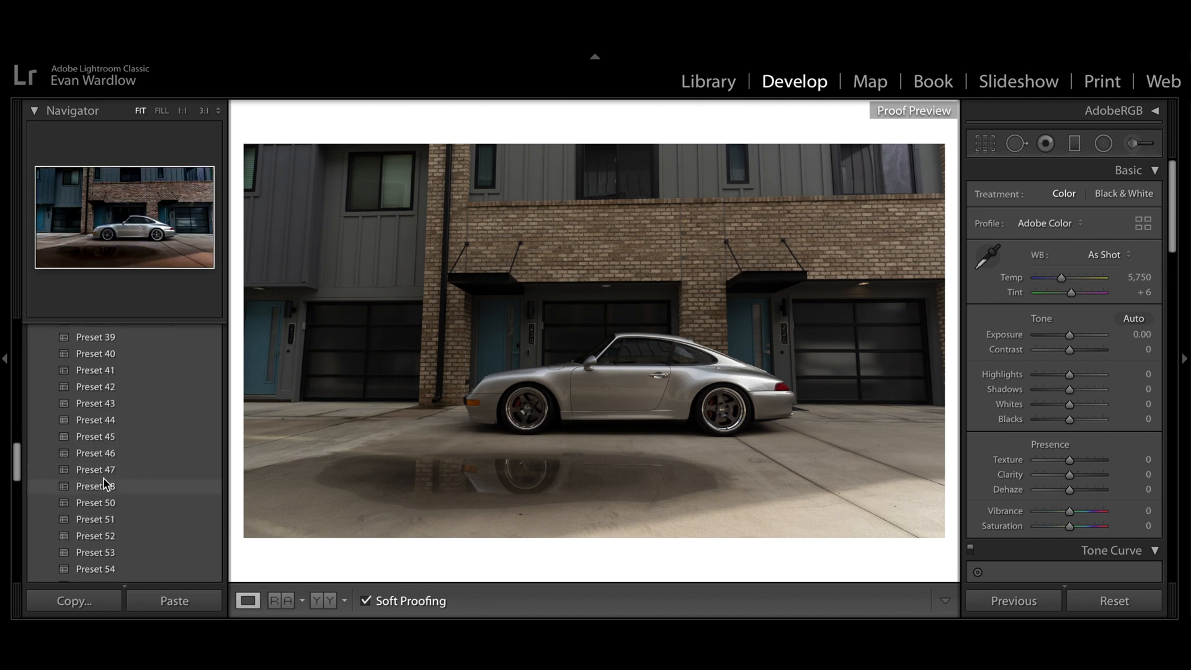
pyautogui.scroll(-5, 109, 487)
pyautogui.scroll(4, 117, 472)
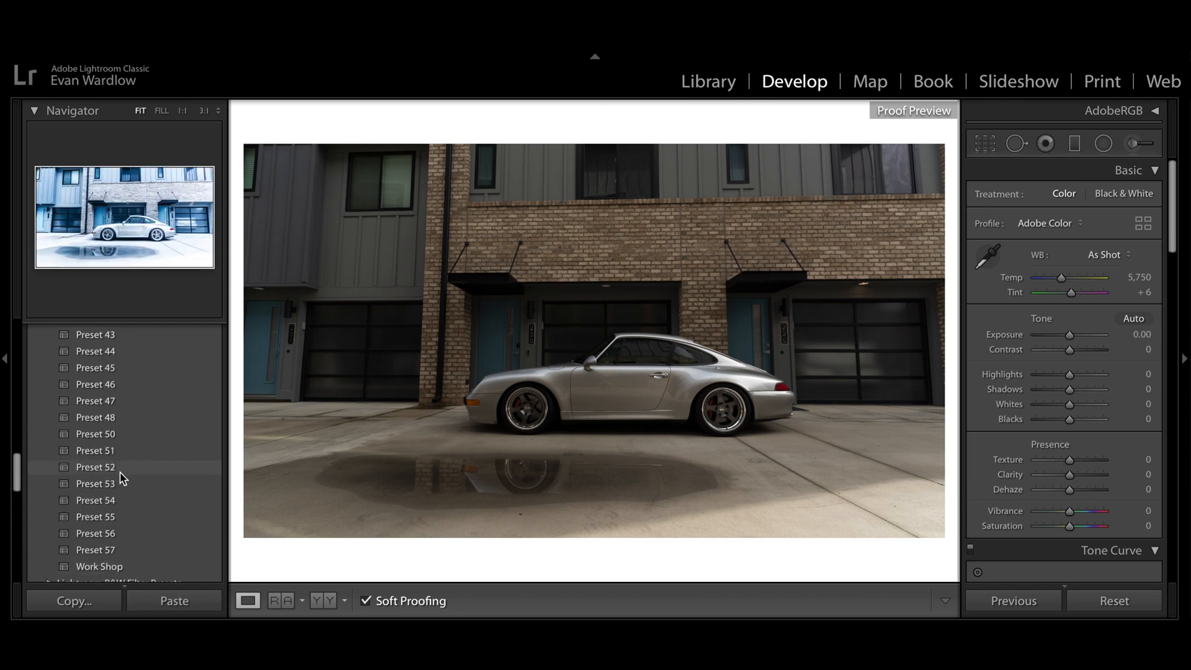
pyautogui.click(130, 535)
pyautogui.click(132, 517)
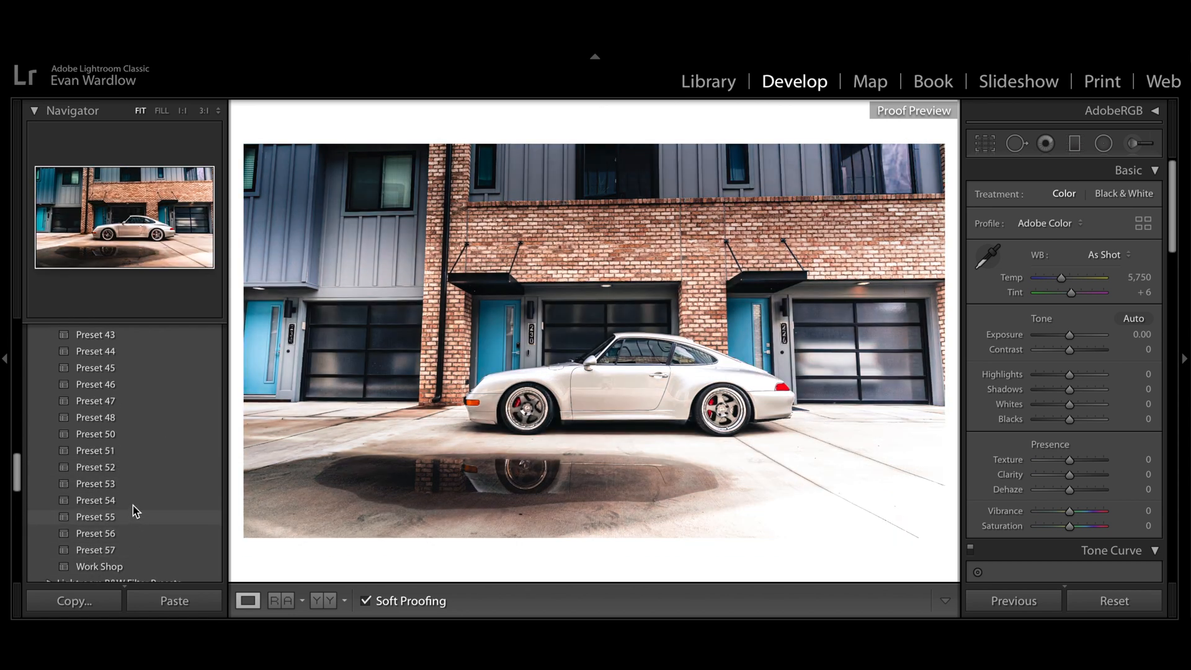
pyautogui.click(137, 486)
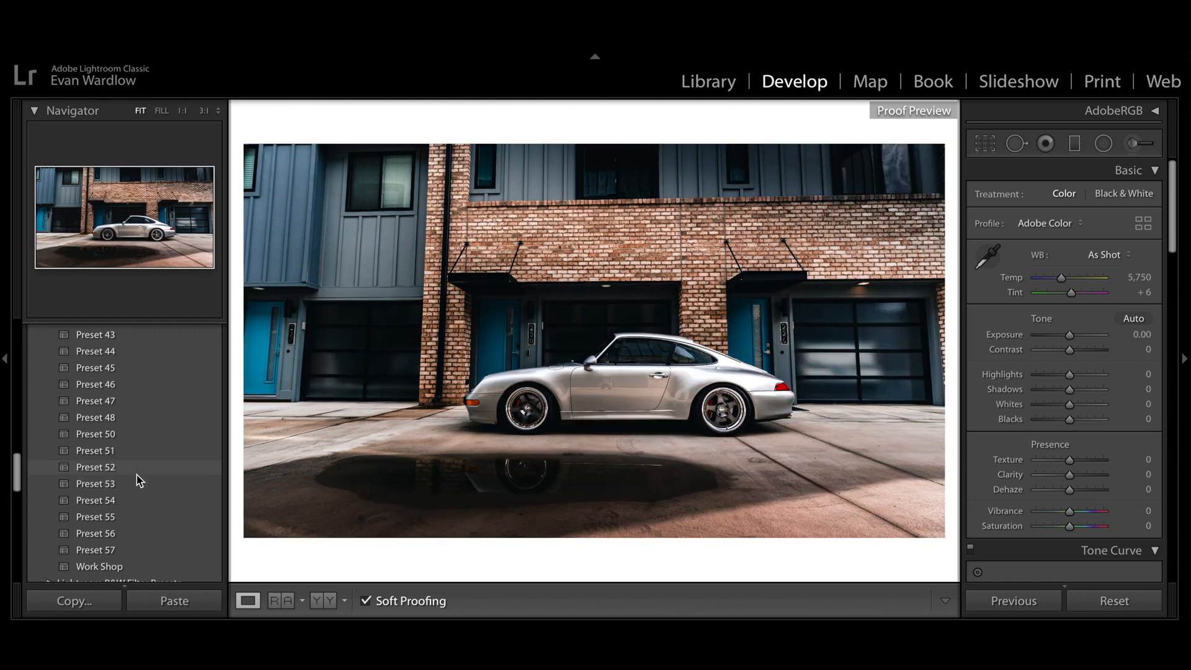
pyautogui.click(137, 469)
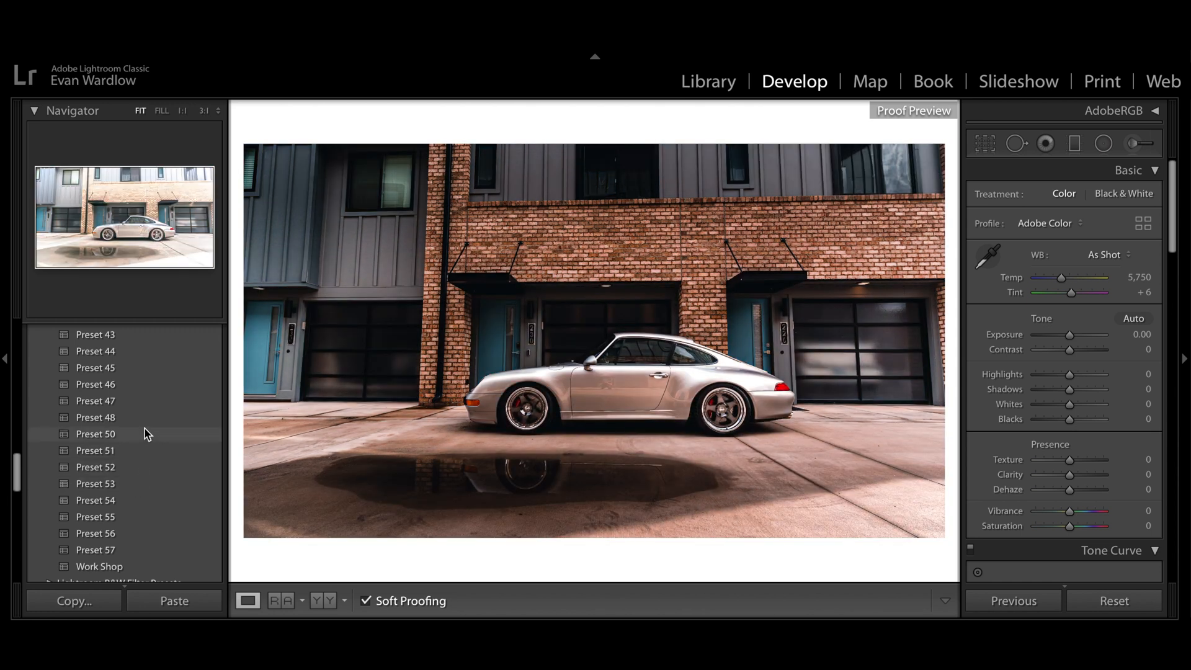
pyautogui.click(149, 407)
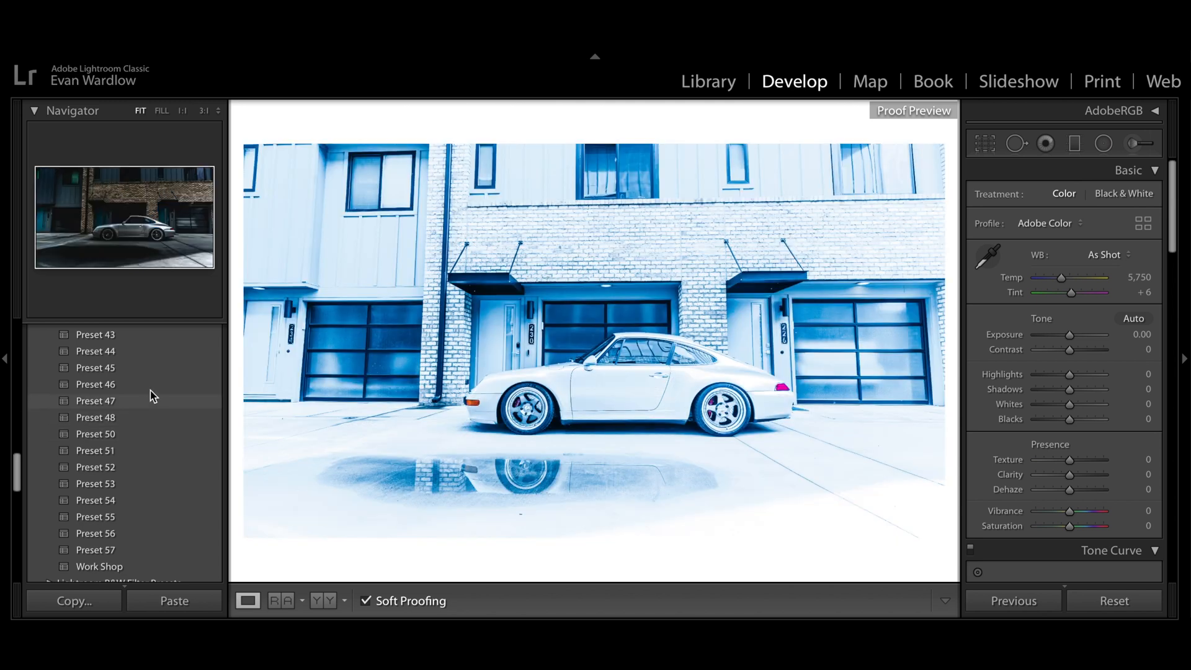
pyautogui.click(151, 399)
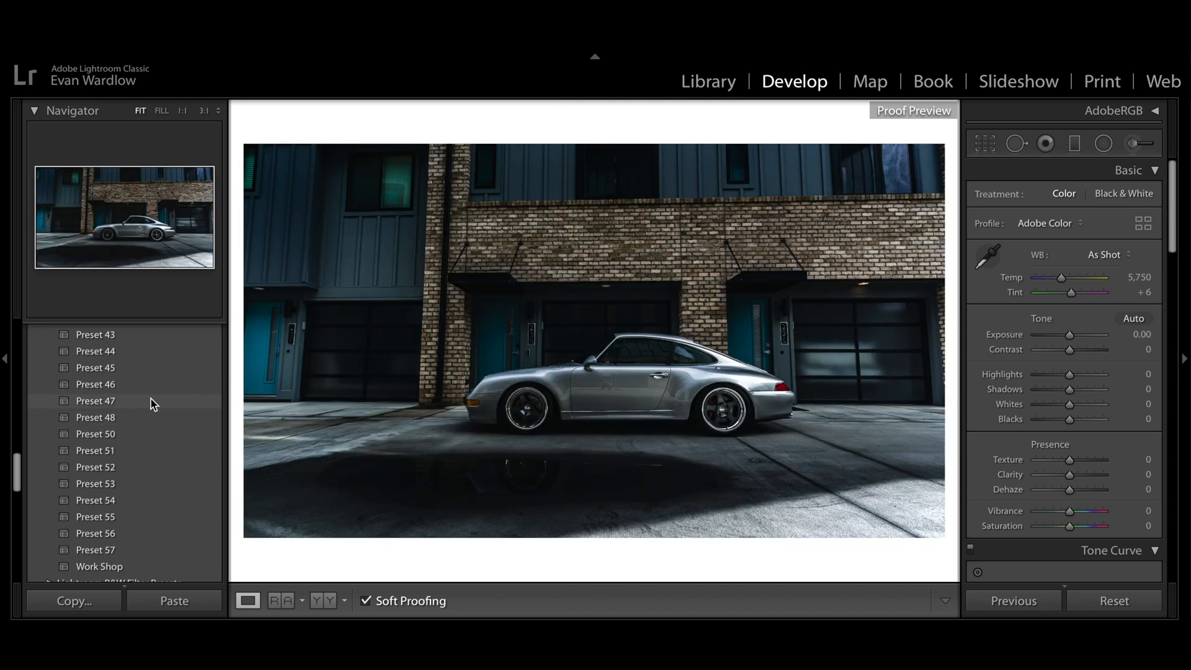
pyautogui.click(151, 399)
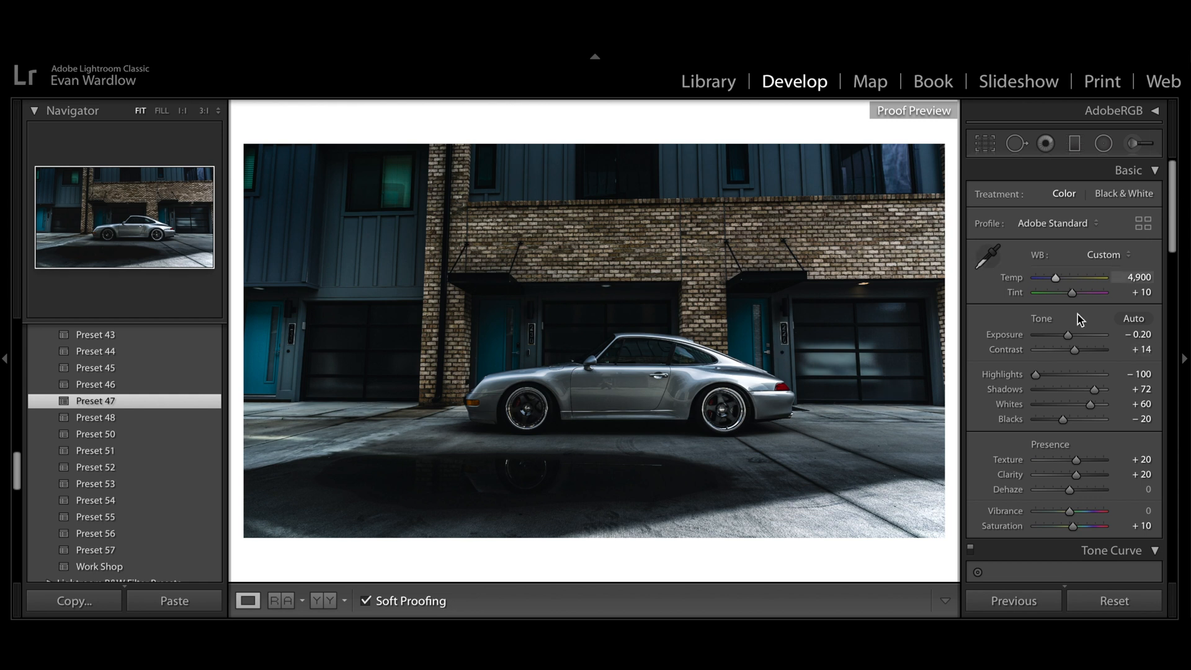
# - Raise the Exposure to +1.05, compare the edit with the original as reference photo, and return to the single-photo view
pyautogui.moveTo(1076, 335); pyautogui.dragTo(1082, 336)
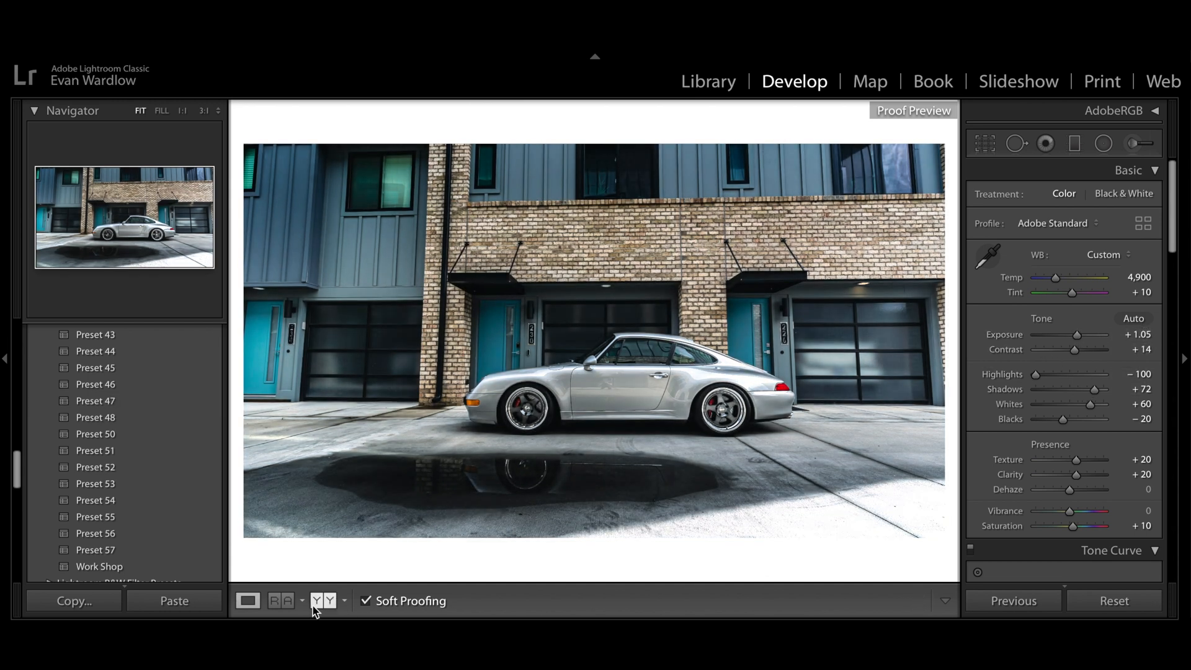
pyautogui.click(280, 600)
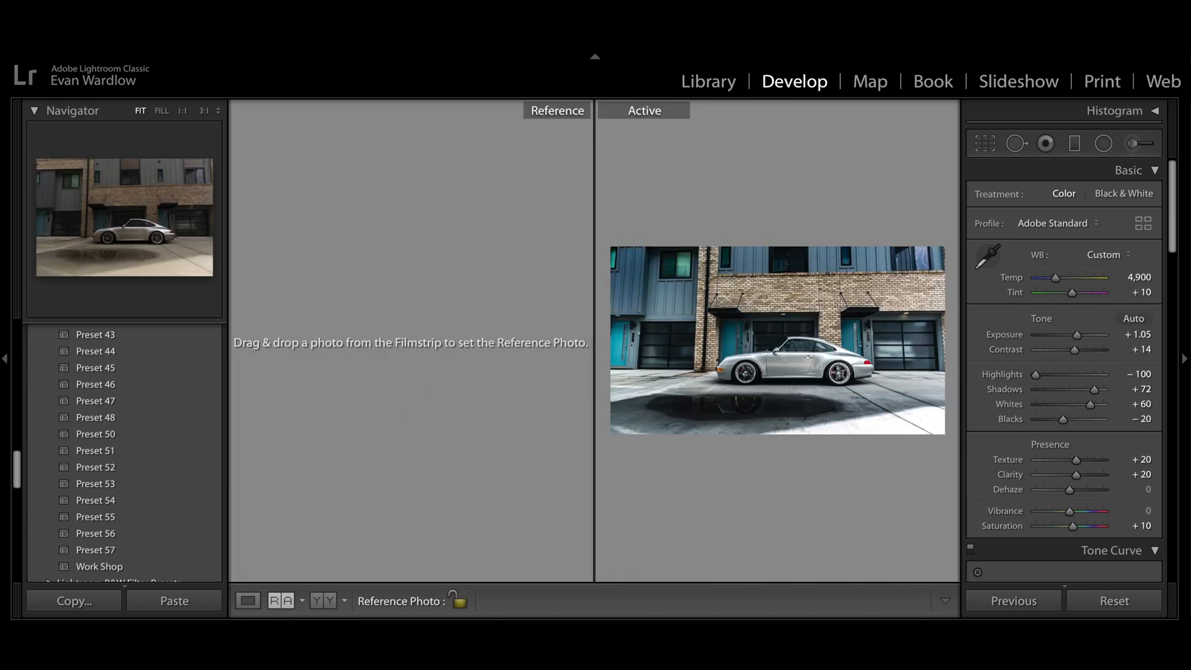
pyautogui.moveTo(358, 524); pyautogui.dragTo(409, 348)
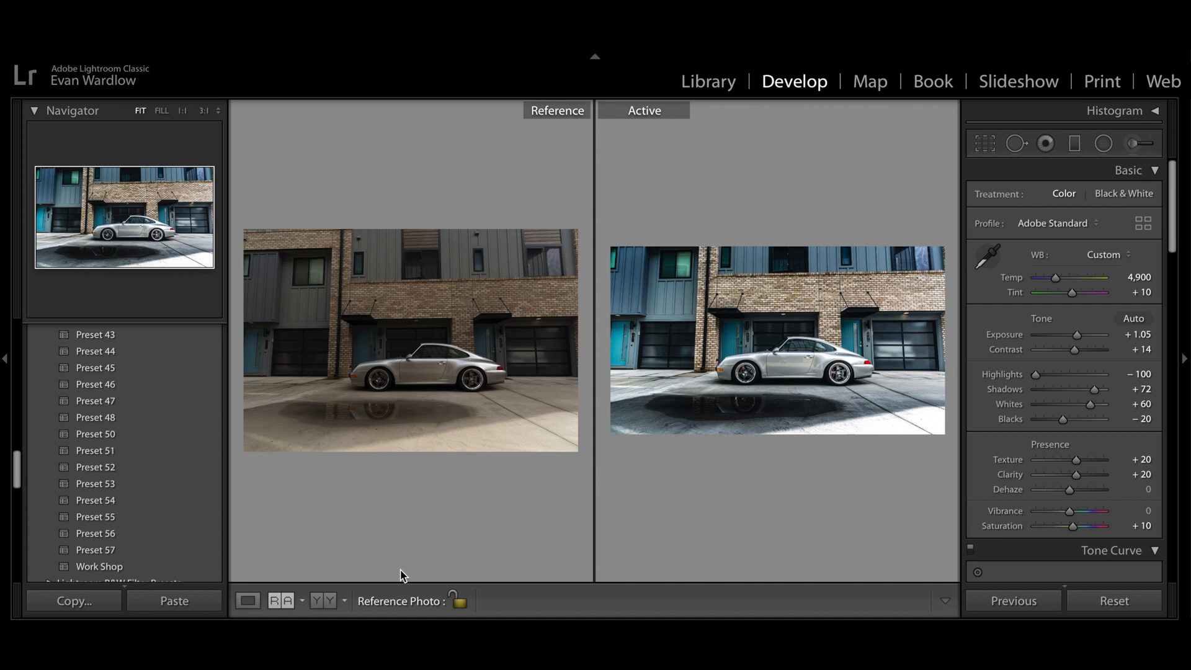
pyautogui.click(248, 600)
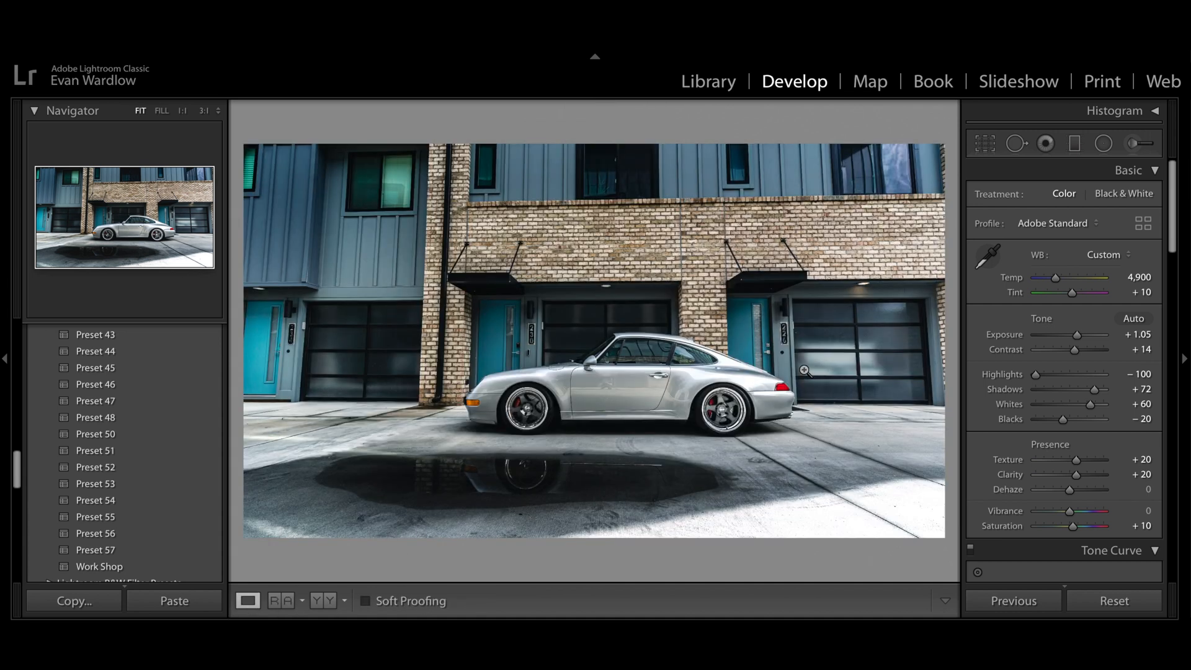
# - Set the white balance Tint to +14
pyautogui.click(1145, 294)
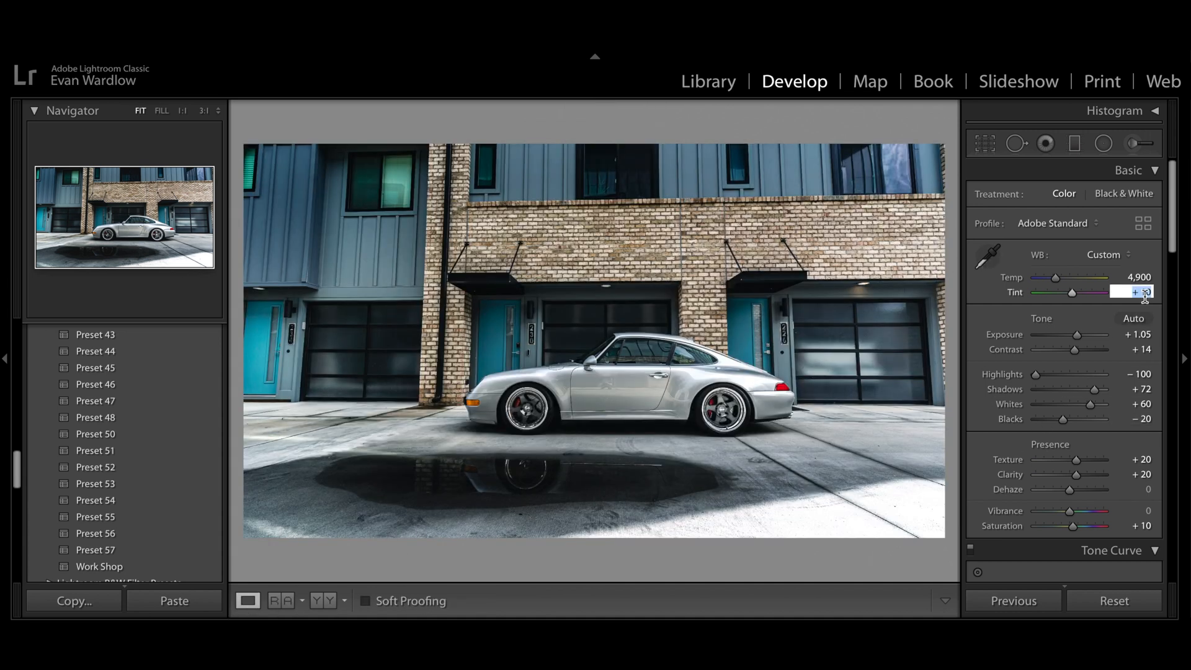
pyautogui.write('14')
pyautogui.press('Return')
# - Set Whites to +53 and Blacks to -9, checking the highlights with the clipping preview
pyautogui.keyDown('alt'); pyautogui.click(1092, 404); pyautogui.keyUp('alt')
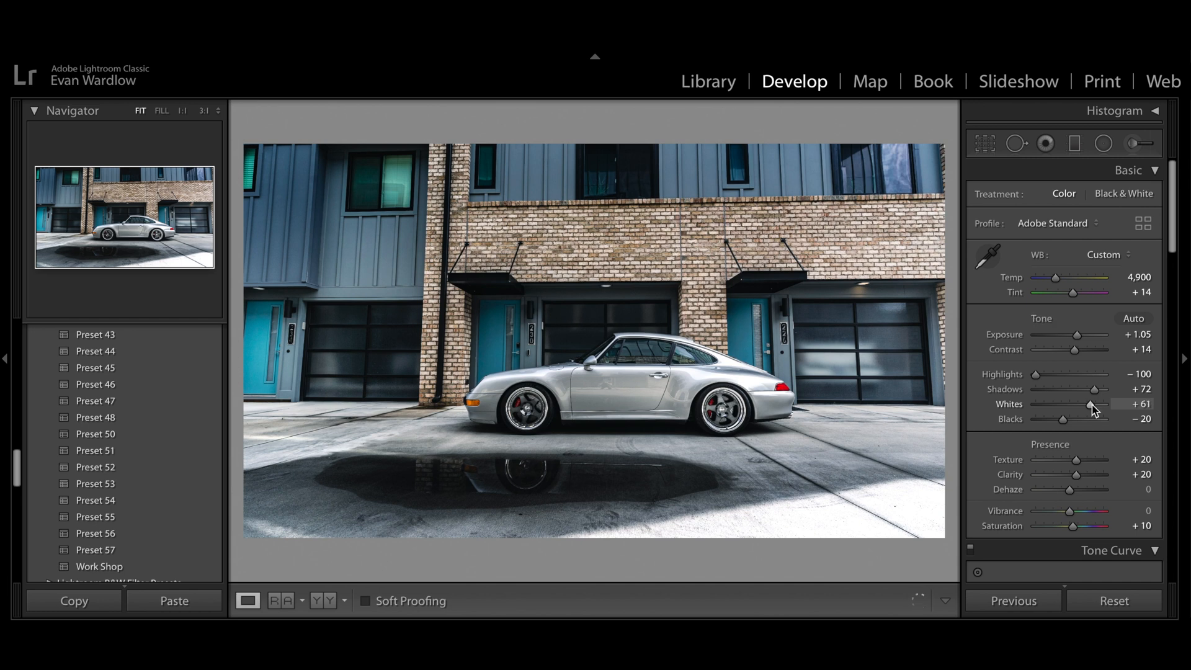
pyautogui.keyDown('alt'); pyautogui.click(1091, 404); pyautogui.keyUp('alt')
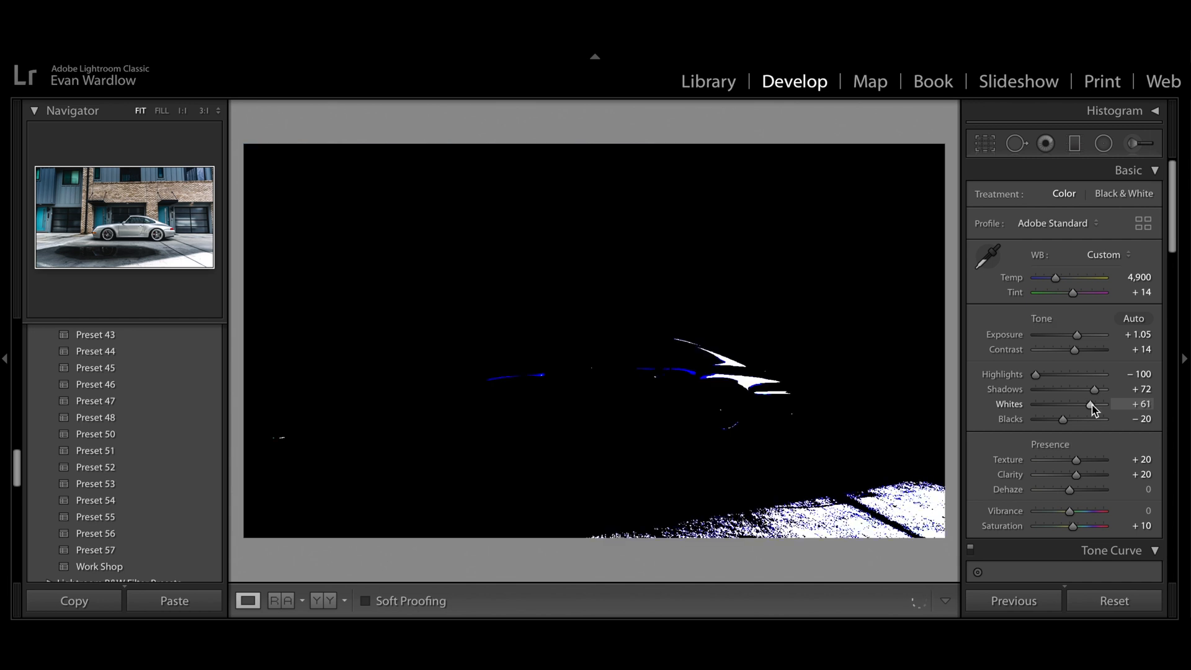
pyautogui.moveTo(1092, 408); pyautogui.dragTo(1067, 422)
# - Set Clarity to +10 and Vibrance to +5
pyautogui.scroll(-3, 1066, 422)
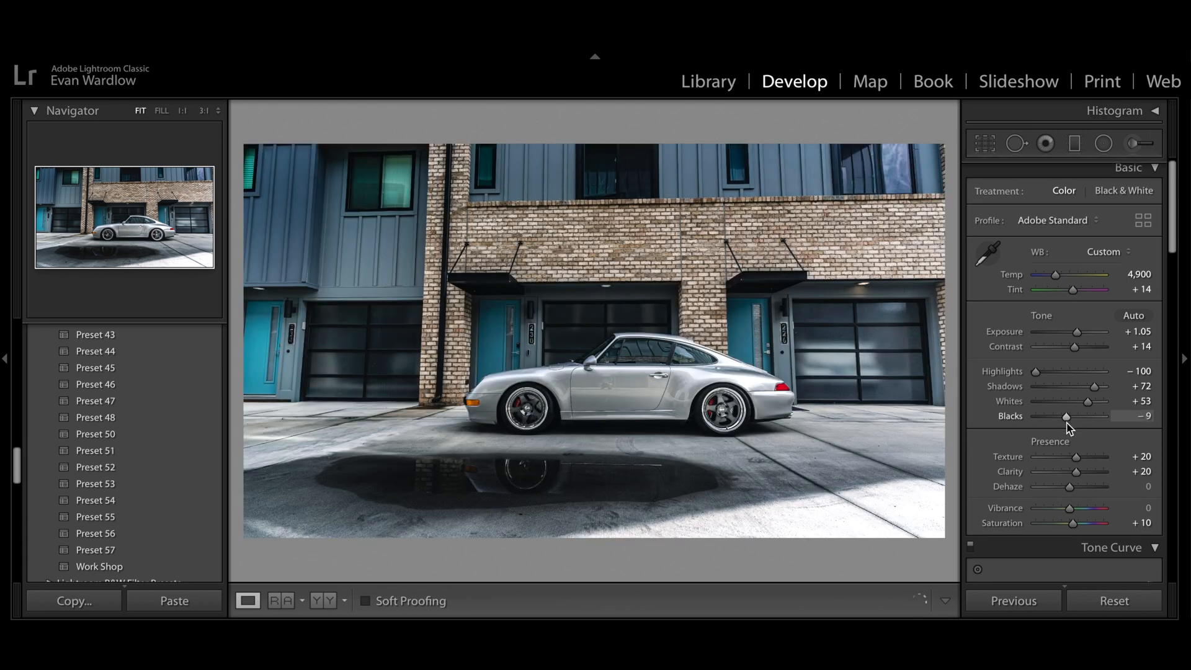
pyautogui.click(1141, 380)
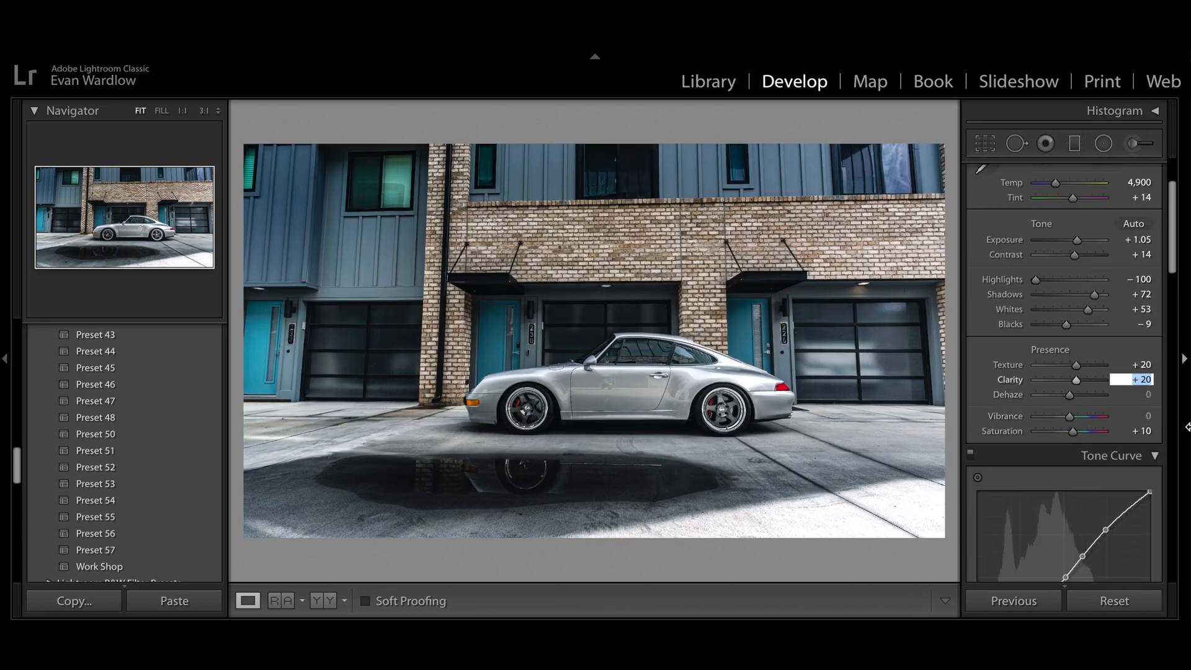
pyautogui.write('10')
pyautogui.press('Return')
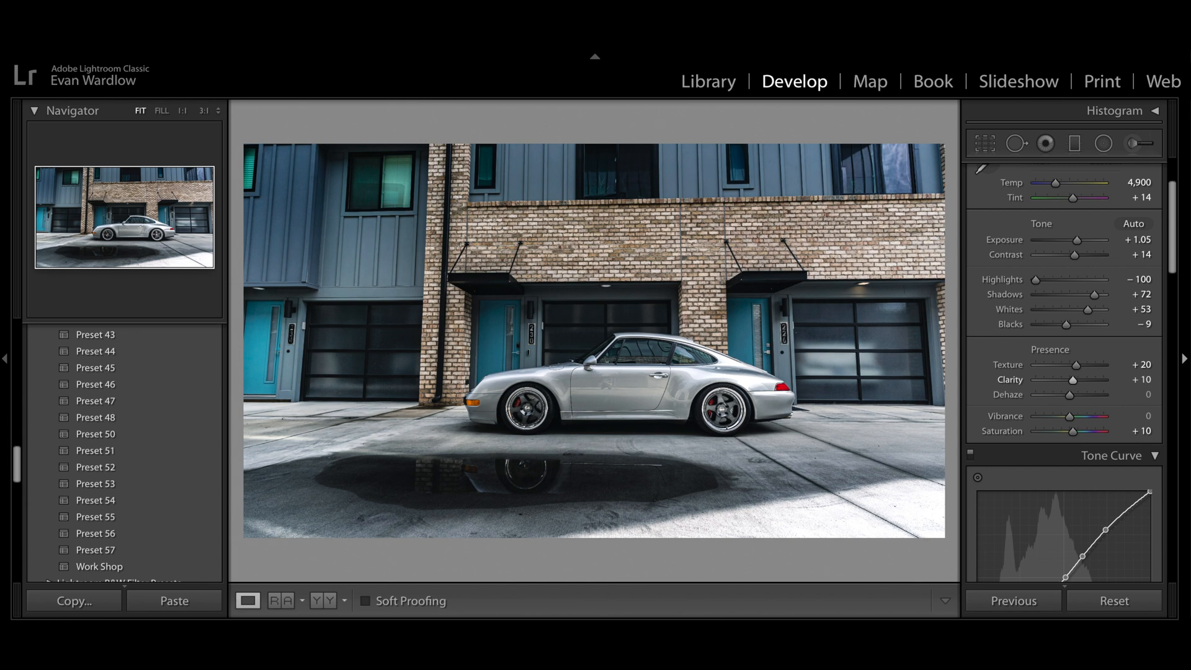
pyautogui.click(1141, 416)
pyautogui.write('5')
pyautogui.press('Return')
# - Raise the Magenta saturation to -14 and reset the Purple saturation in the color adjustments
pyautogui.scroll(-10, 1133, 320)
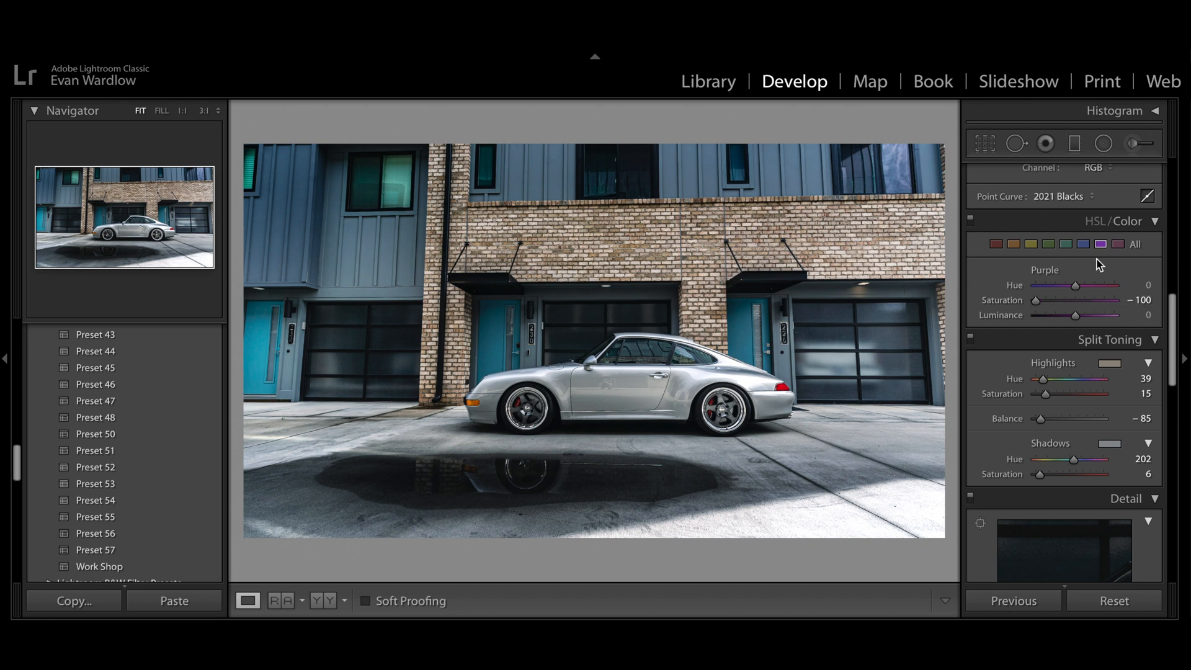
pyautogui.click(1119, 247)
pyautogui.moveTo(1038, 301); pyautogui.dragTo(1082, 303)
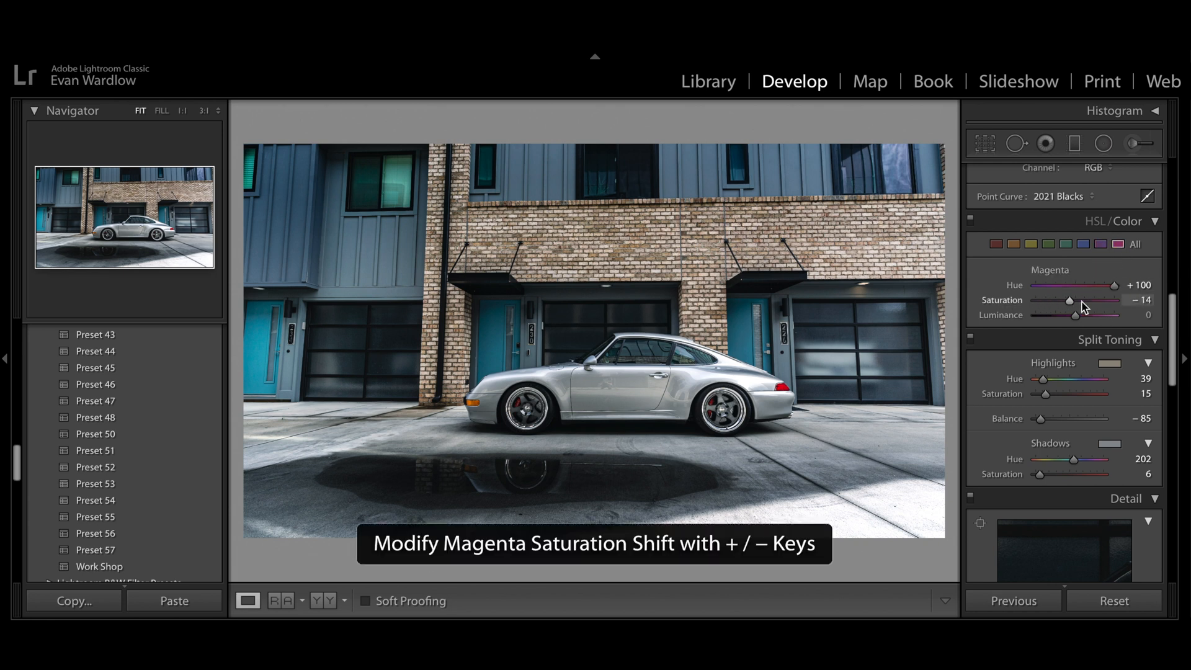
pyautogui.click(1100, 244)
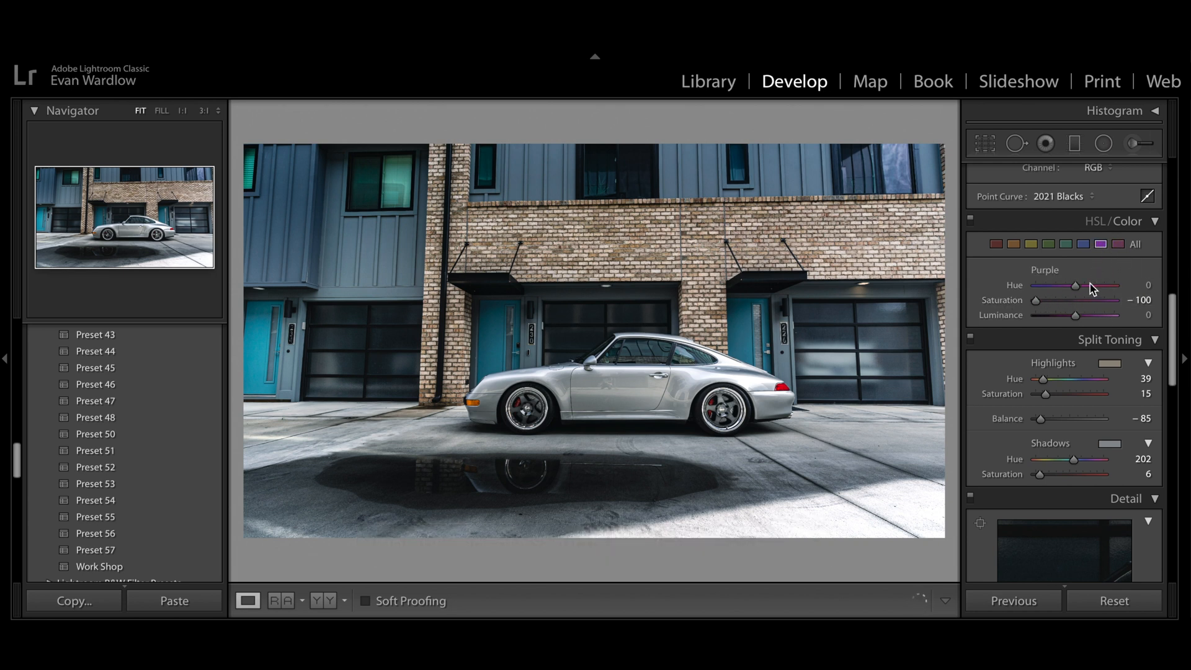
pyautogui.doubleClick(1008, 297)
# - Set the Blue color range's saturation to -10 and its luminance to +41
pyautogui.click(1084, 244)
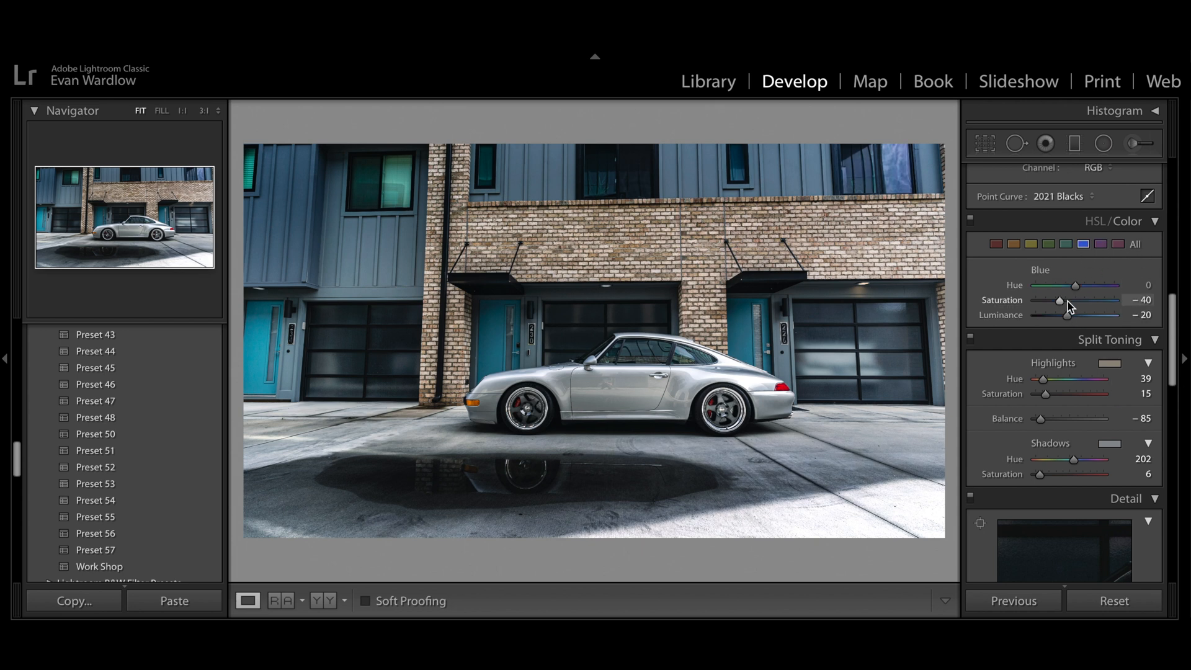
pyautogui.moveTo(1062, 303); pyautogui.dragTo(1073, 303)
pyautogui.doubleClick(1018, 316)
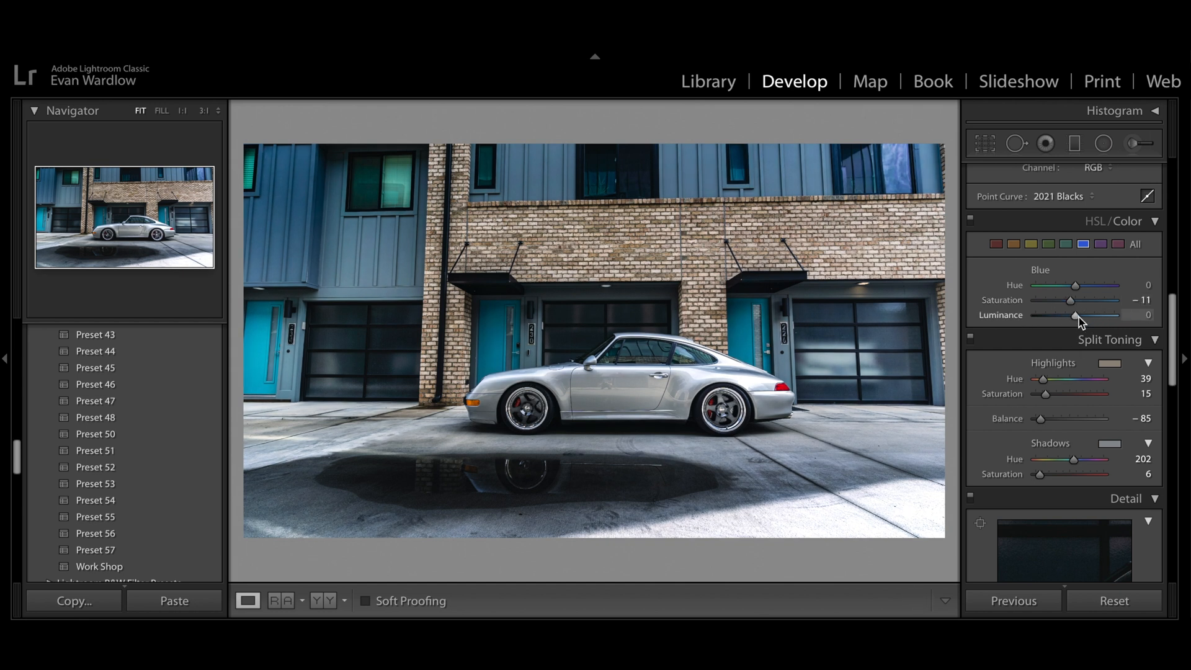
pyautogui.moveTo(1078, 317); pyautogui.dragTo(1092, 319)
pyautogui.click(1139, 298)
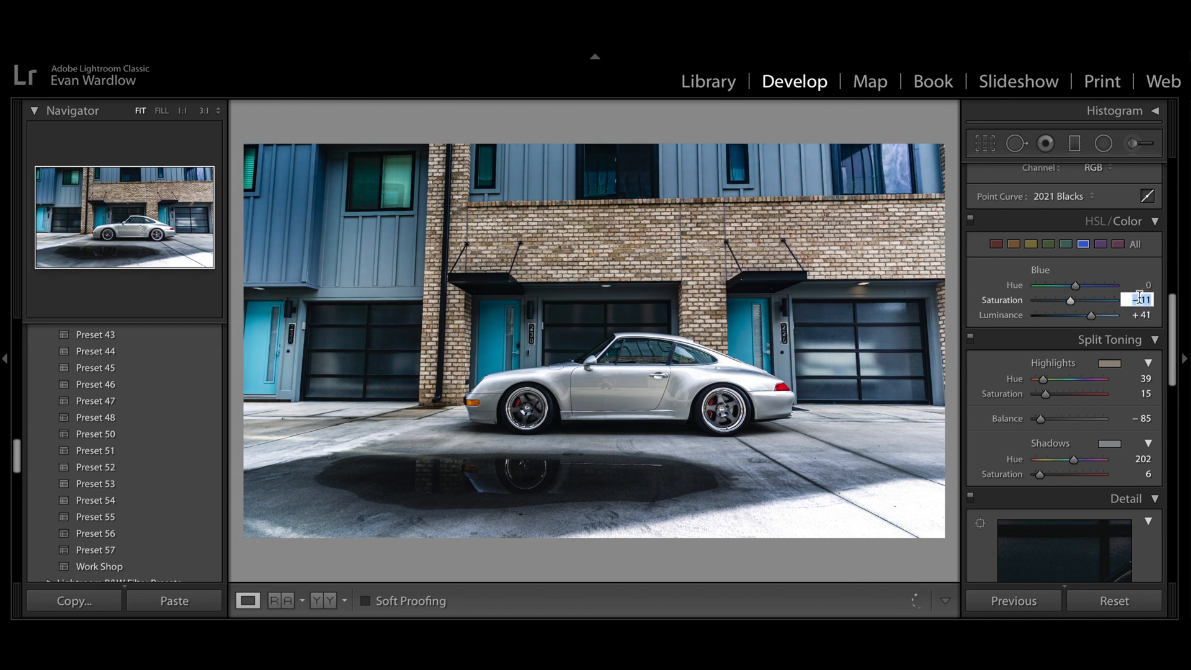
pyautogui.write('-10')
pyautogui.press('Return')
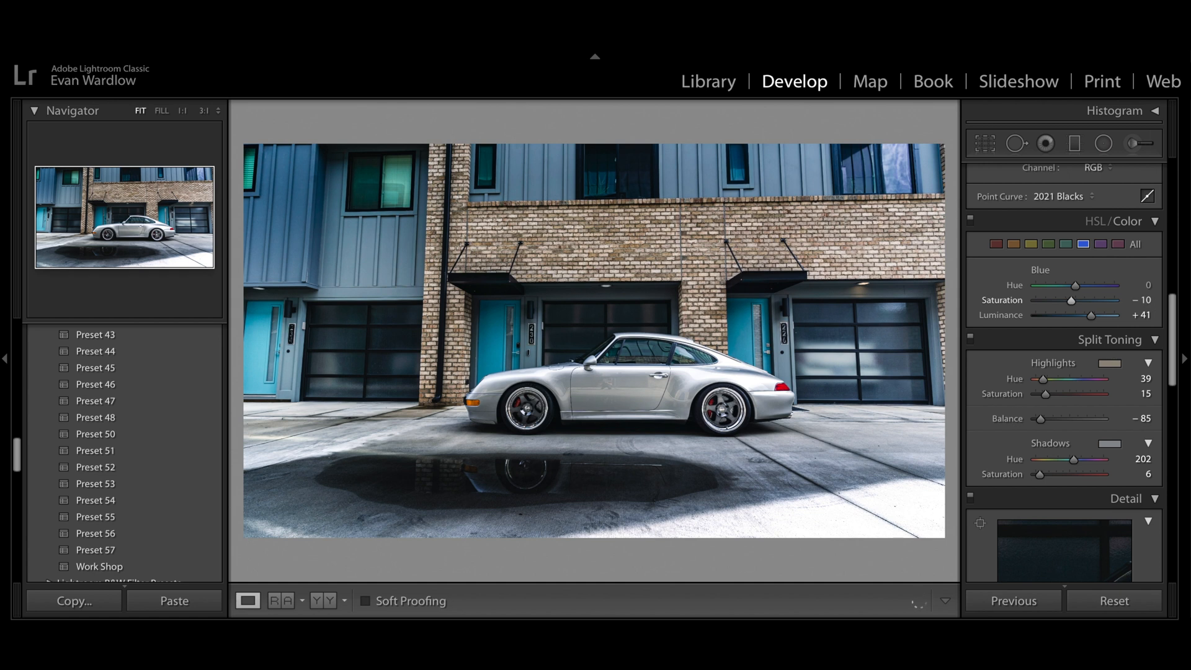
# - Shift the hue of the Aqua color range to +11
pyautogui.click(1066, 244)
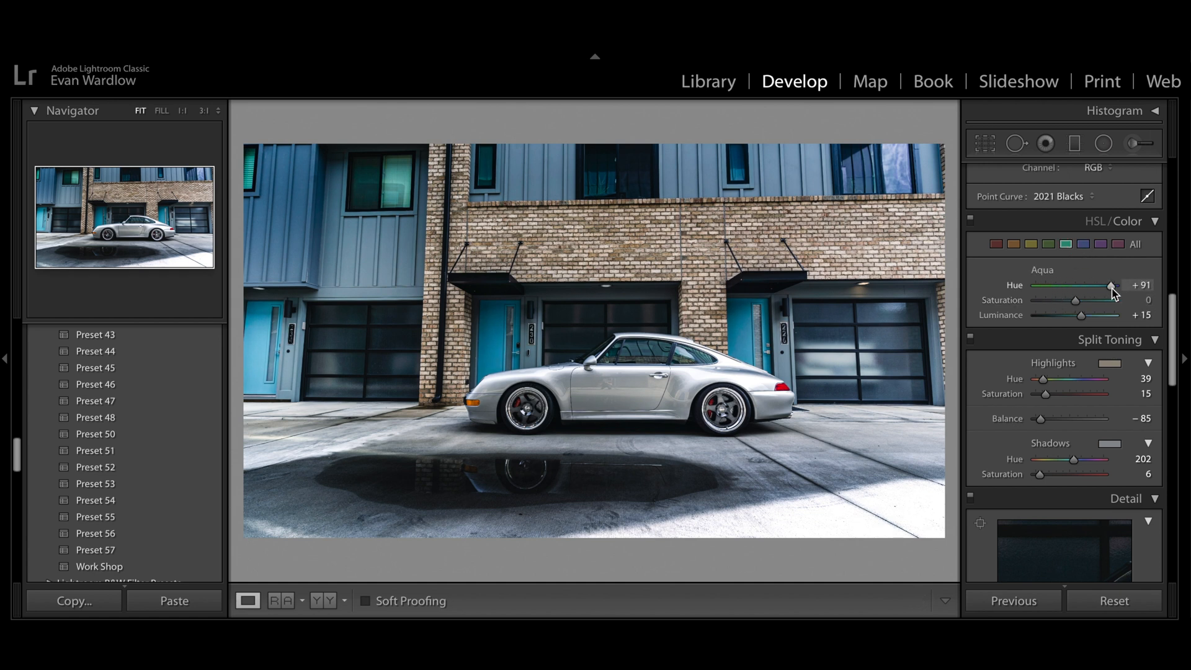
pyautogui.moveTo(1113, 291); pyautogui.dragTo(1081, 292)
# - Preview the highlight and shadow hues of the split toning and set the Shadows saturation to 10
pyautogui.scroll(-1, 1147, 373)
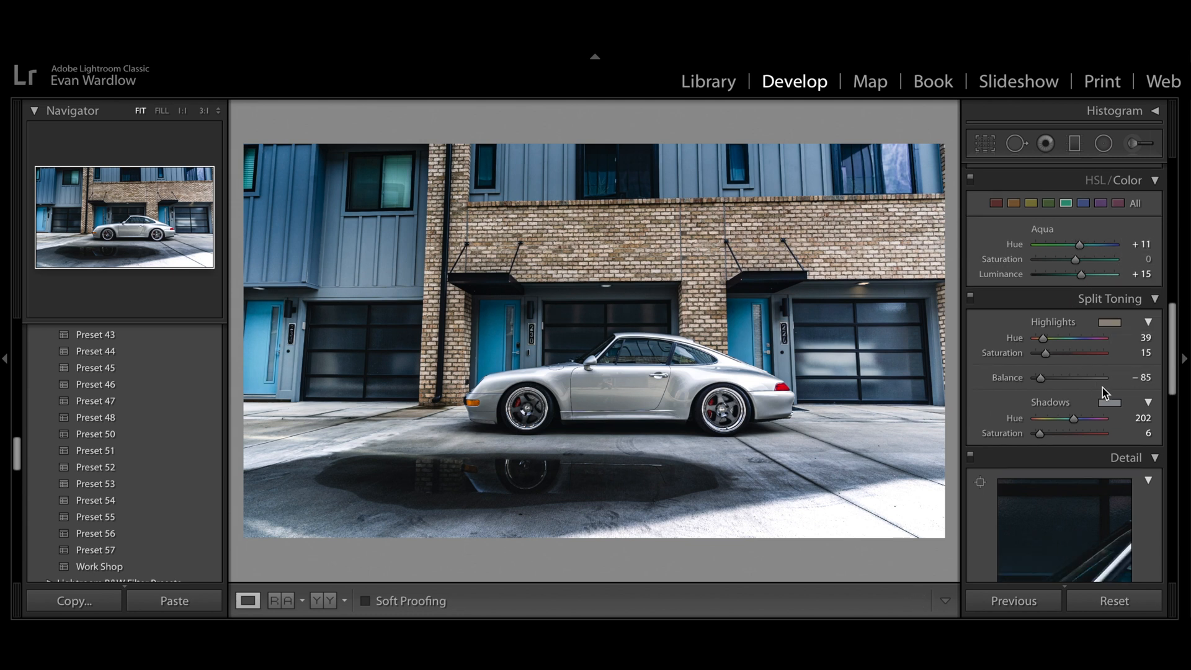
pyautogui.press('alt')
pyautogui.moveTo(1044, 340); pyautogui.dragTo(1043, 340)
pyautogui.press('alt')
pyautogui.keyDown('alt'); pyautogui.click(1075, 422); pyautogui.keyUp('alt')
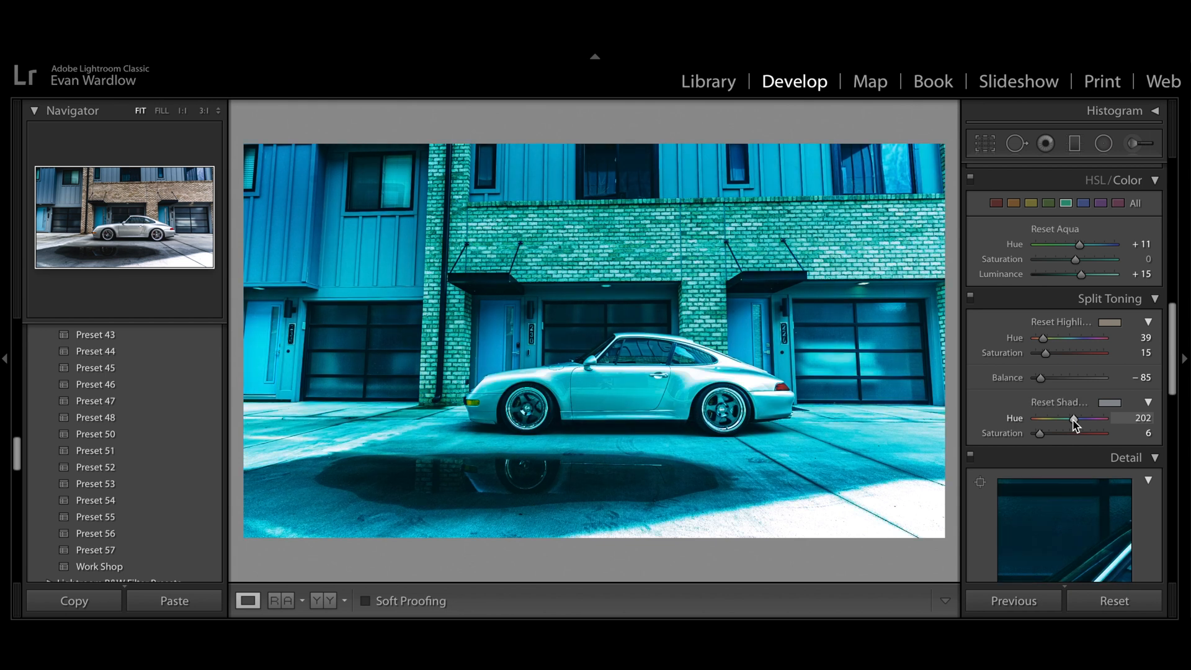
pyautogui.click(1150, 434)
pyautogui.write('10')
pyautogui.press('Return')
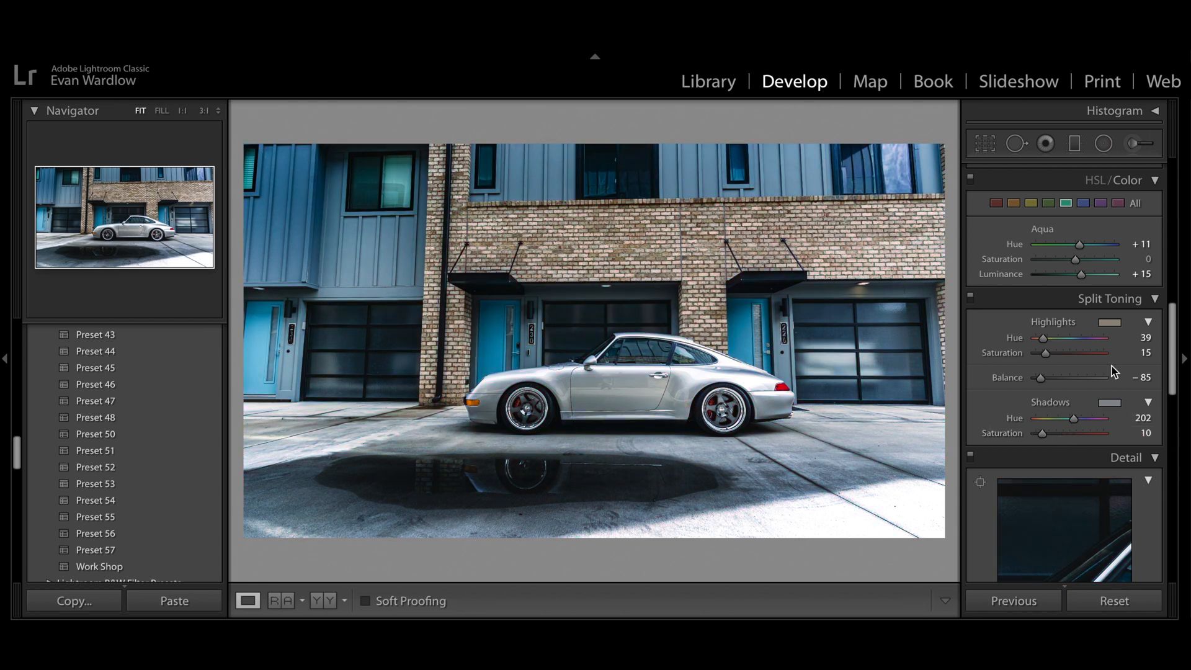
# - Set the calibration's Shadows tint to +1 and Green Primary hue to +16, resetting the Red Primary hue after a trial shift
pyautogui.scroll(-2, 1077, 325)
pyautogui.scroll(-8, 1076, 326)
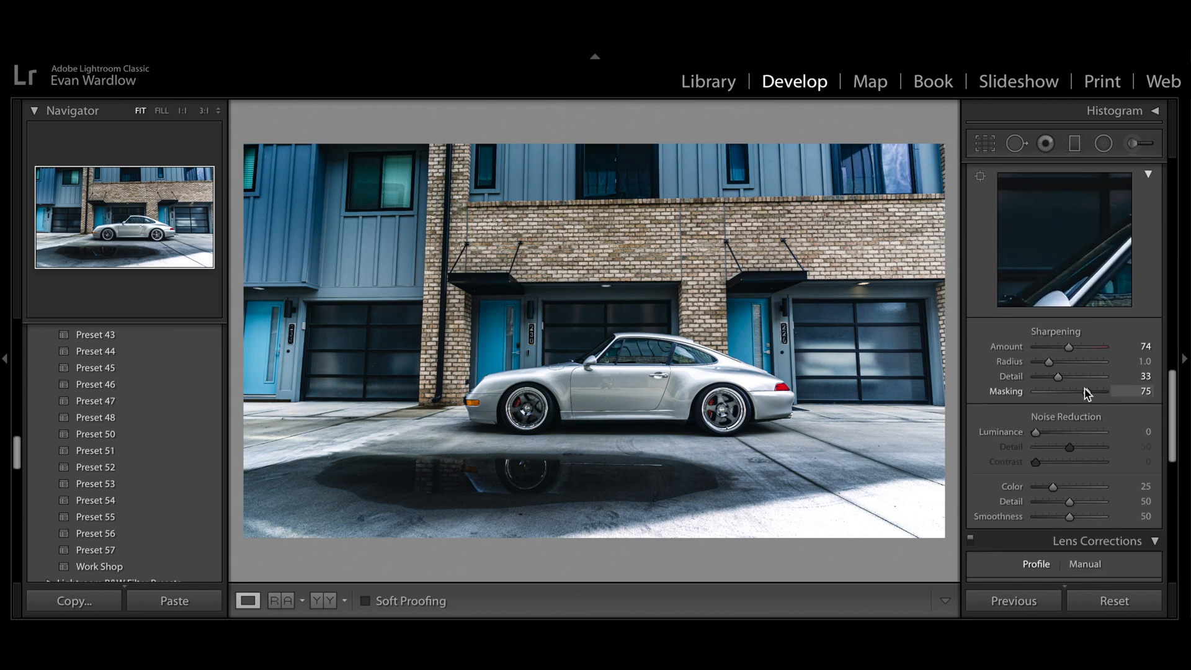
pyautogui.scroll(-8, 1079, 405)
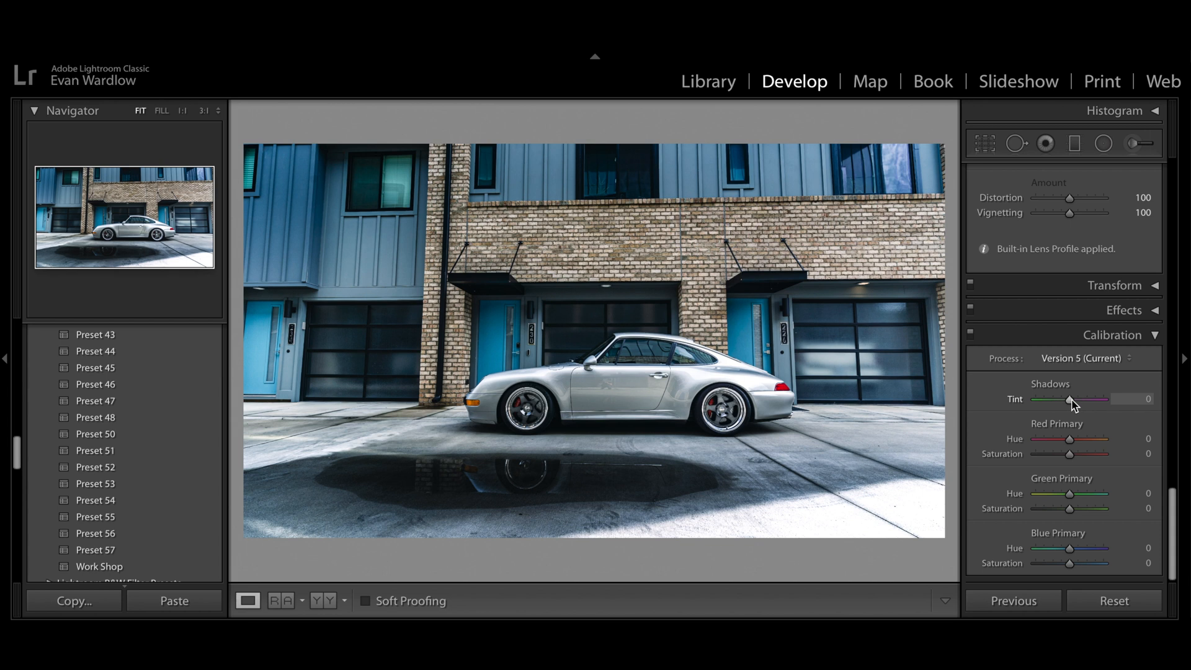
pyautogui.moveTo(1073, 400); pyautogui.dragTo(1095, 447)
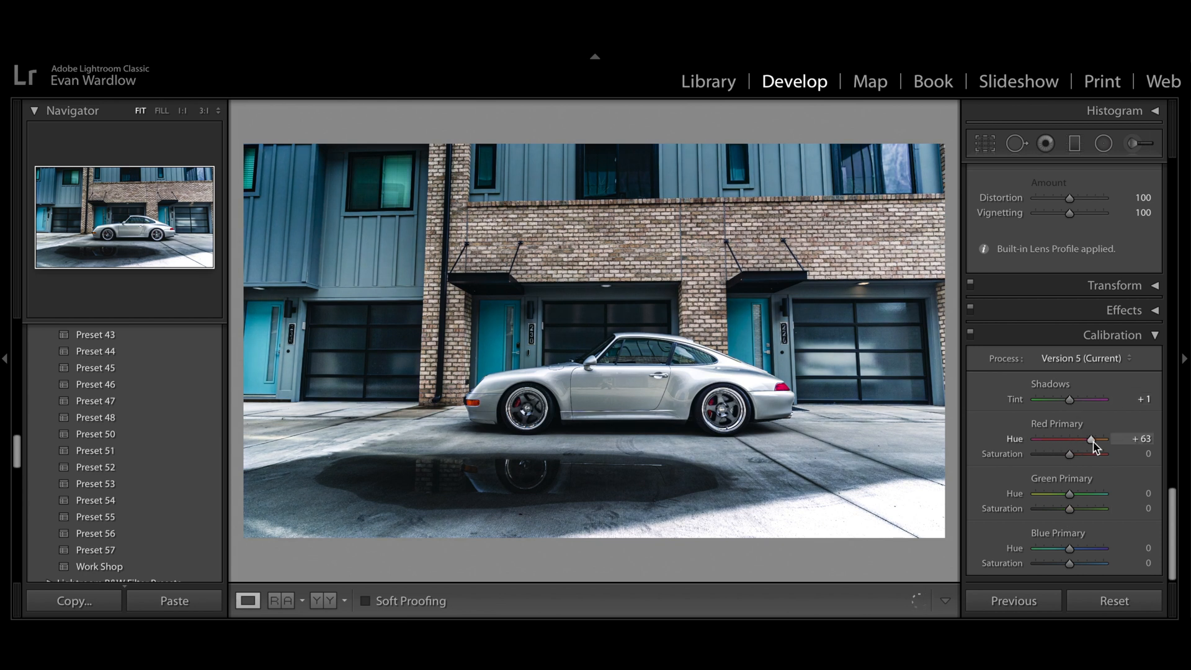
pyautogui.doubleClick(1015, 439)
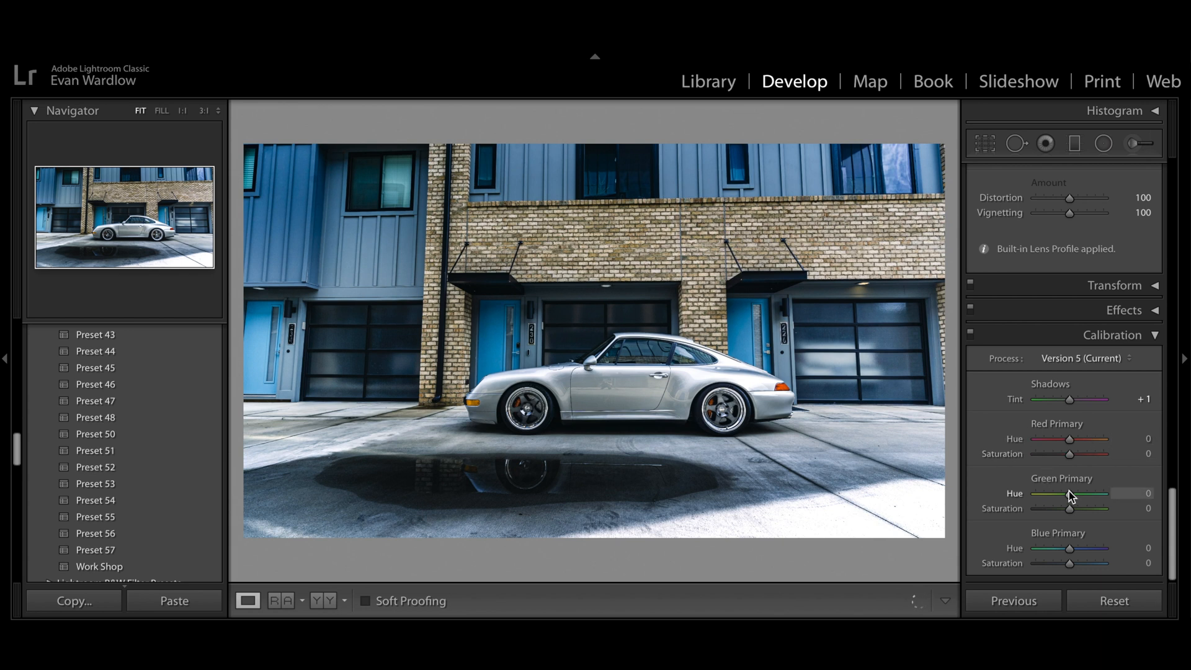
pyautogui.moveTo(1069, 495)
pyautogui.mouseDown()
pyautogui.moveTo(1051, 495)
pyautogui.moveTo(1092, 497)
pyautogui.mouseUp()
pyautogui.moveTo(1077, 495)
pyautogui.mouseDown()
pyautogui.moveTo(1055, 494)
pyautogui.moveTo(1079, 497)
pyautogui.mouseUp()
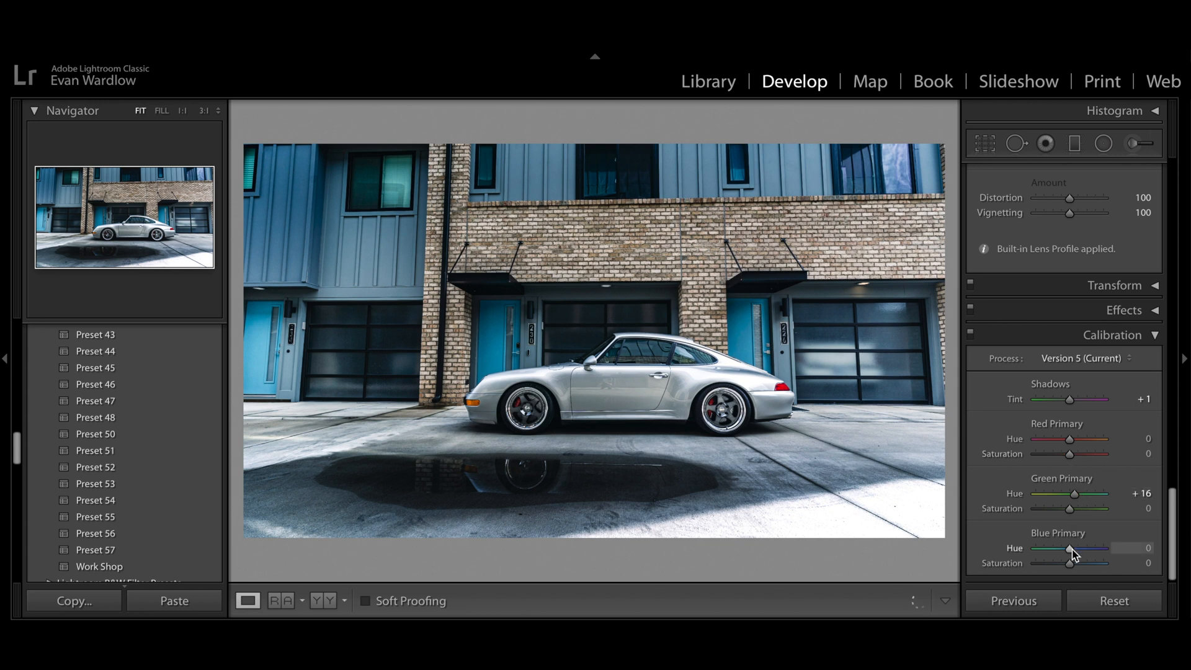
# - Set the hue of the Yellow color range to -100, checking the effect up close on the car's front
pyautogui.scroll(15, 1051, 261)
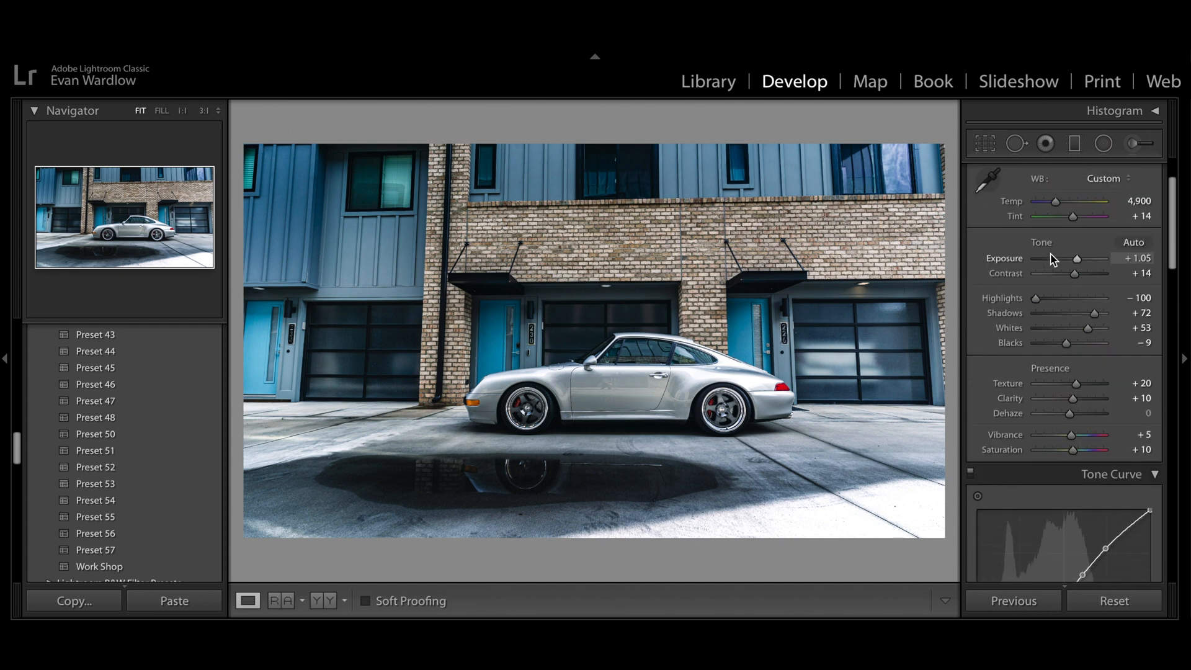
pyautogui.scroll(-8, 1055, 259)
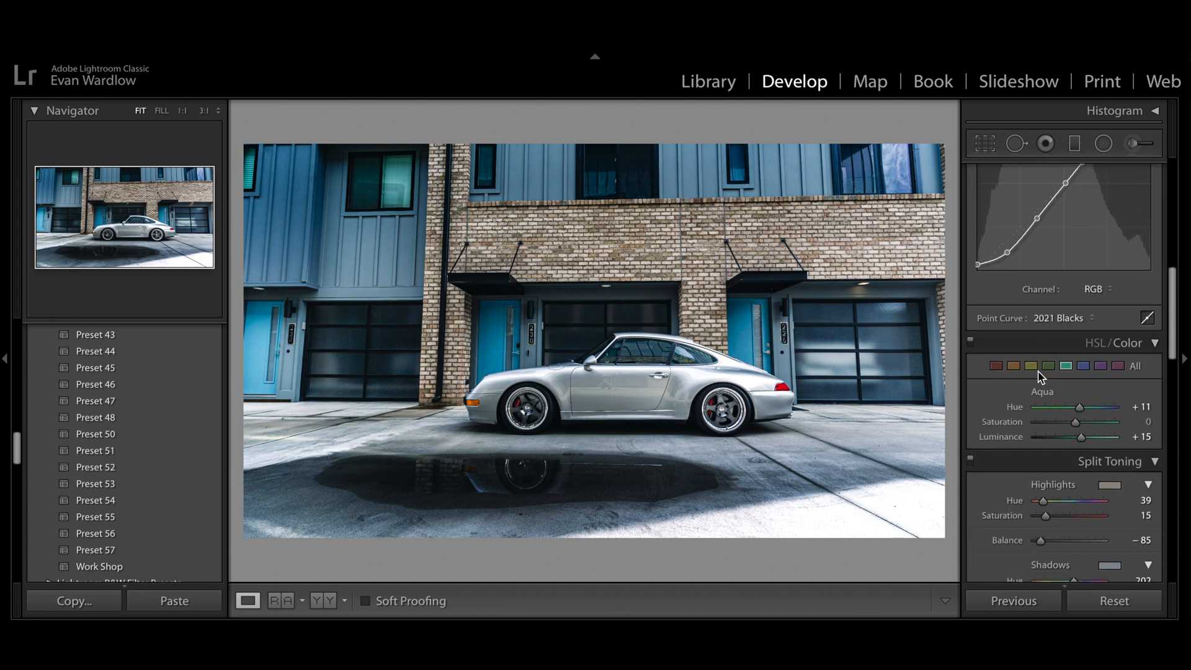
pyautogui.click(1032, 366)
pyautogui.moveTo(1075, 407)
pyautogui.mouseDown()
pyautogui.moveTo(1028, 412)
pyautogui.moveTo(1111, 418)
pyautogui.moveTo(1038, 424)
pyautogui.moveTo(1065, 423)
pyautogui.moveTo(1028, 412)
pyautogui.moveTo(1080, 412)
pyautogui.mouseUp()
pyautogui.click(471, 404)
pyautogui.click(1062, 410)
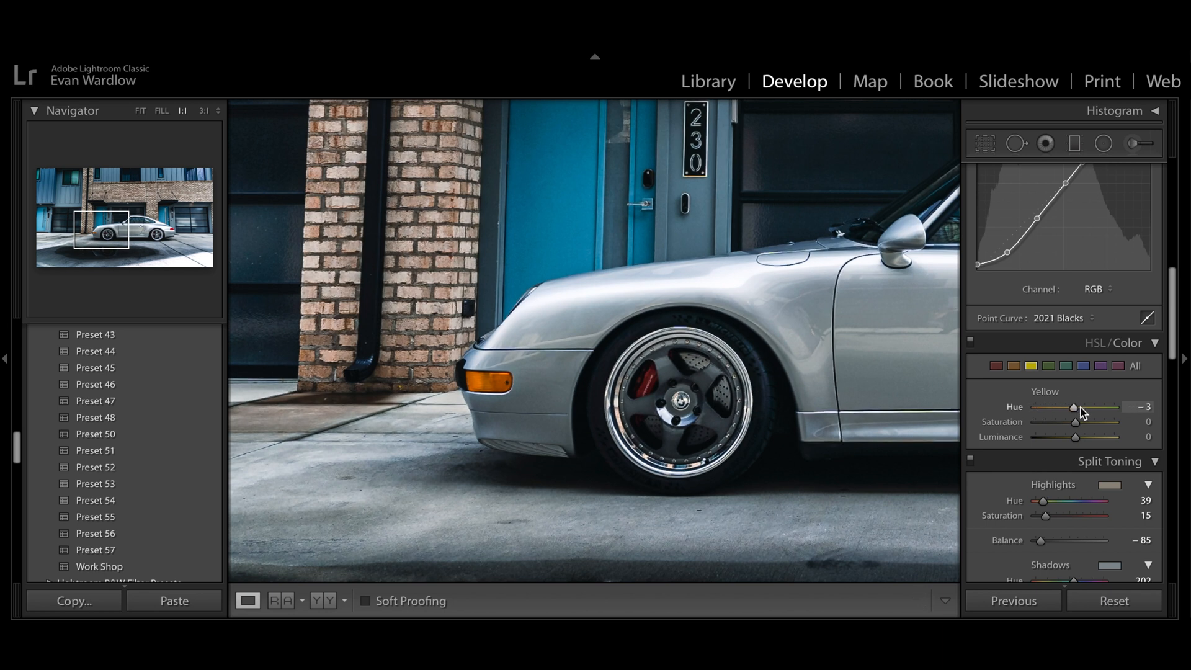
pyautogui.click(1136, 408)
pyautogui.write('-100')
pyautogui.press('Return')
# - Inspect the car's bodywork up close, and compare the whole edited photo side by side with the reference photo
pyautogui.moveTo(789, 278); pyautogui.dragTo(575, 378)
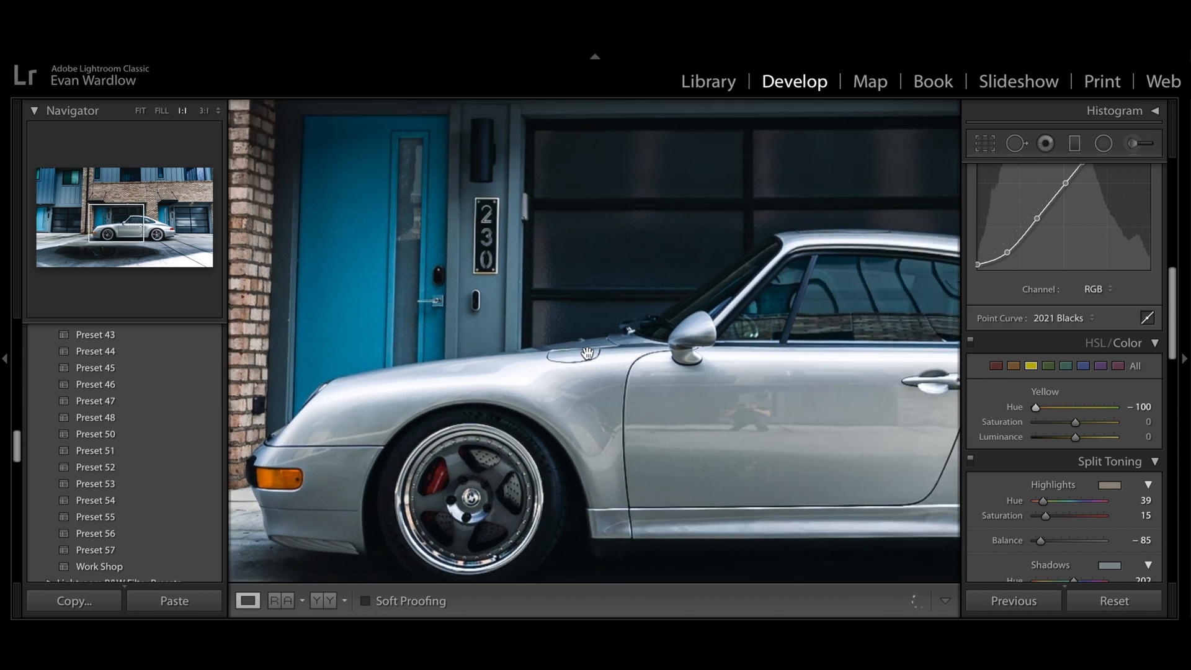
pyautogui.click(1126, 110)
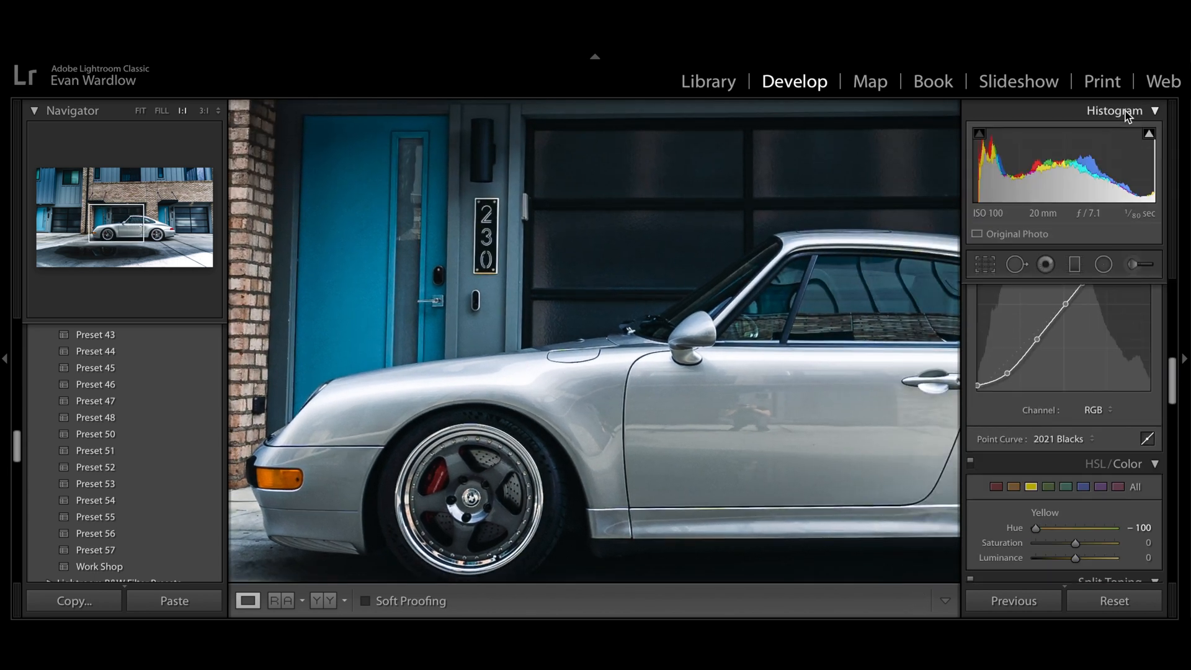
pyautogui.moveTo(662, 386); pyautogui.dragTo(549, 365)
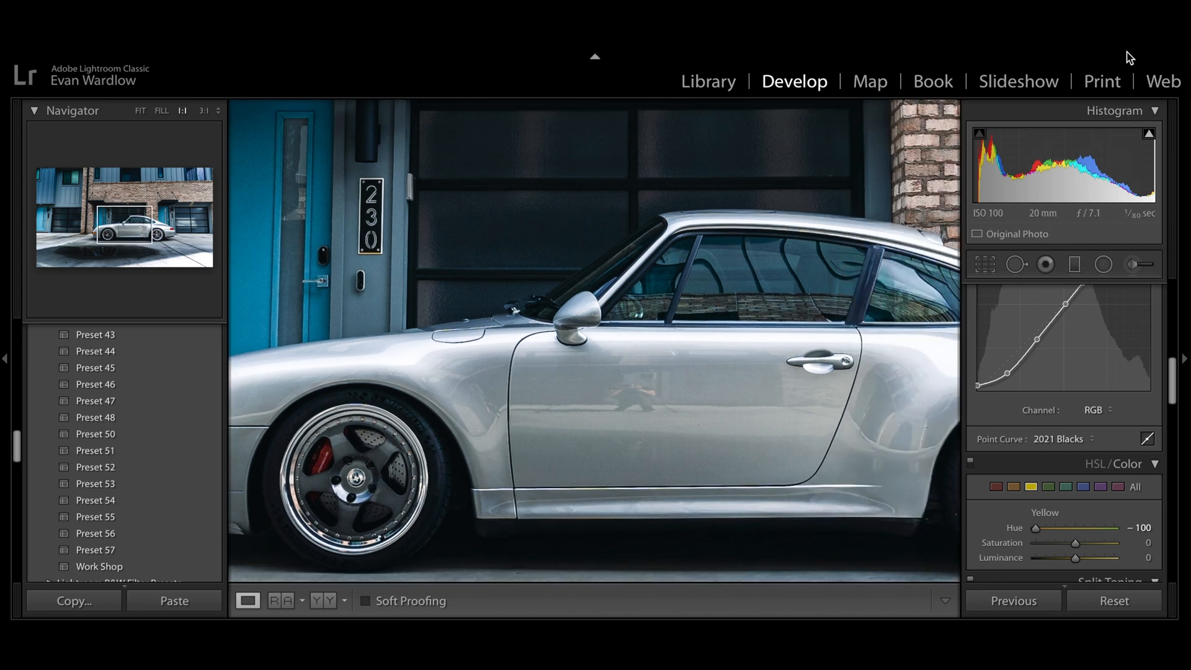
pyautogui.hotkey('ctrl', '0')
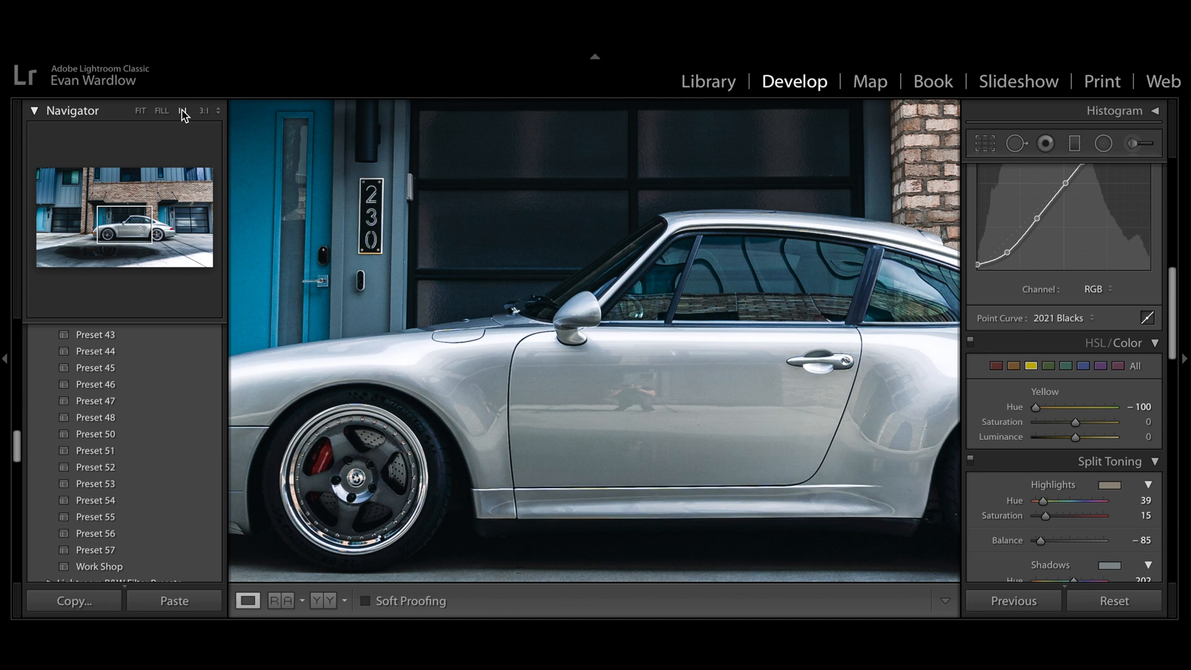
pyautogui.click(141, 110)
pyautogui.scroll(10, 1045, 347)
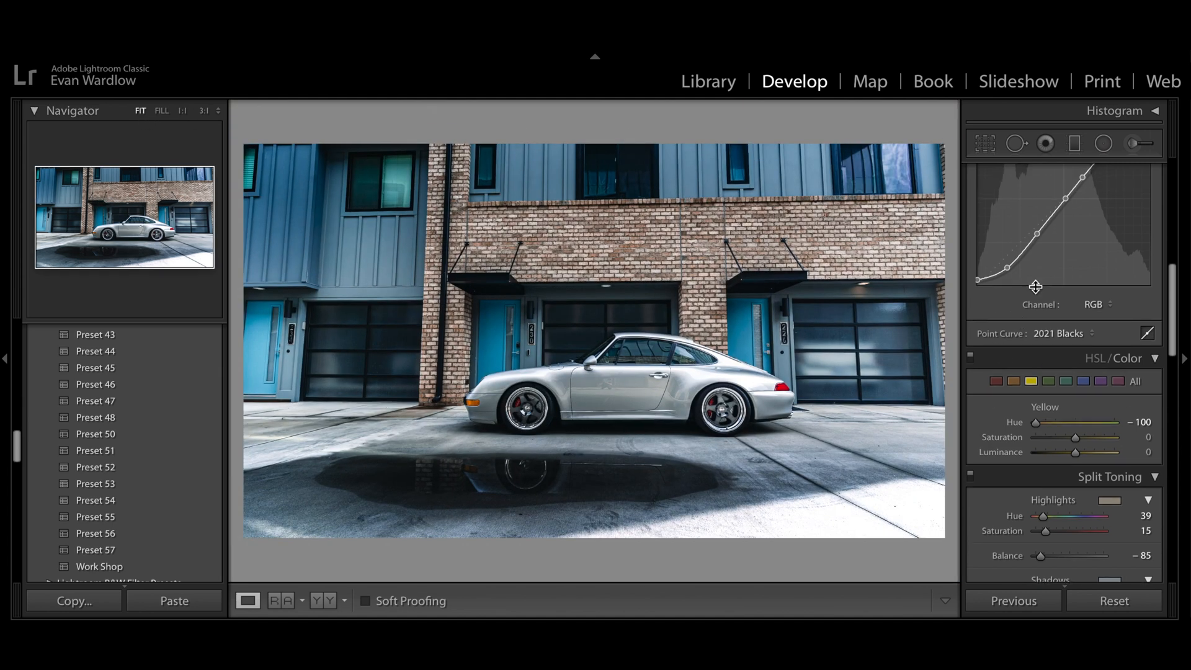
pyautogui.click(282, 601)
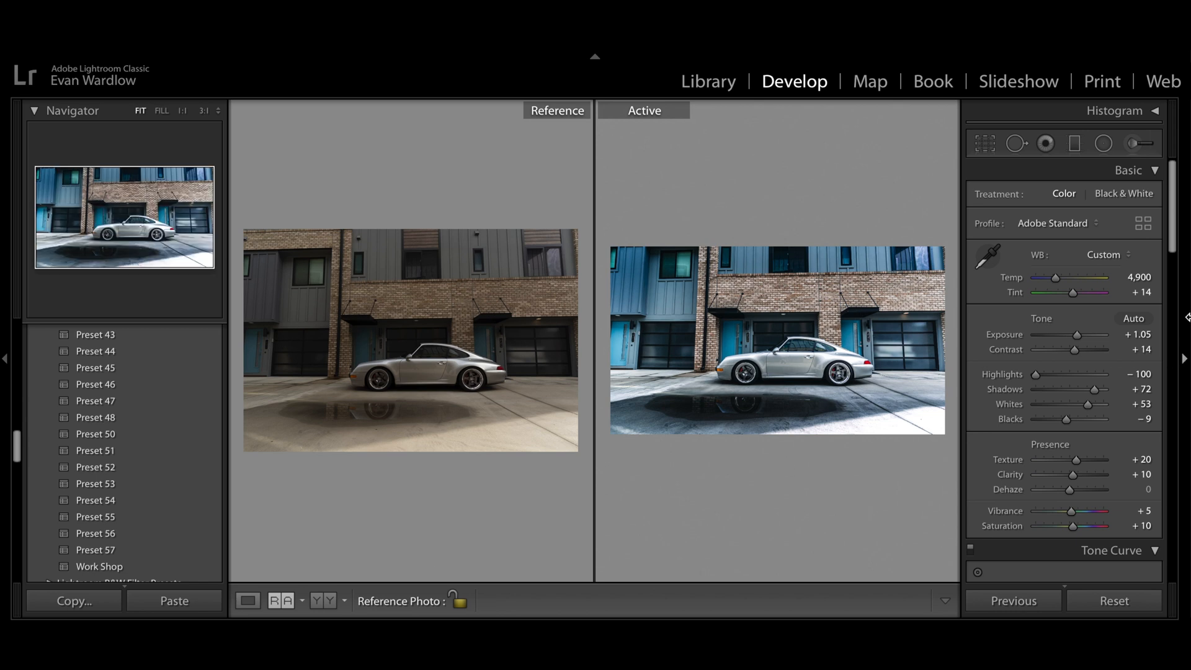
pyautogui.click(248, 600)
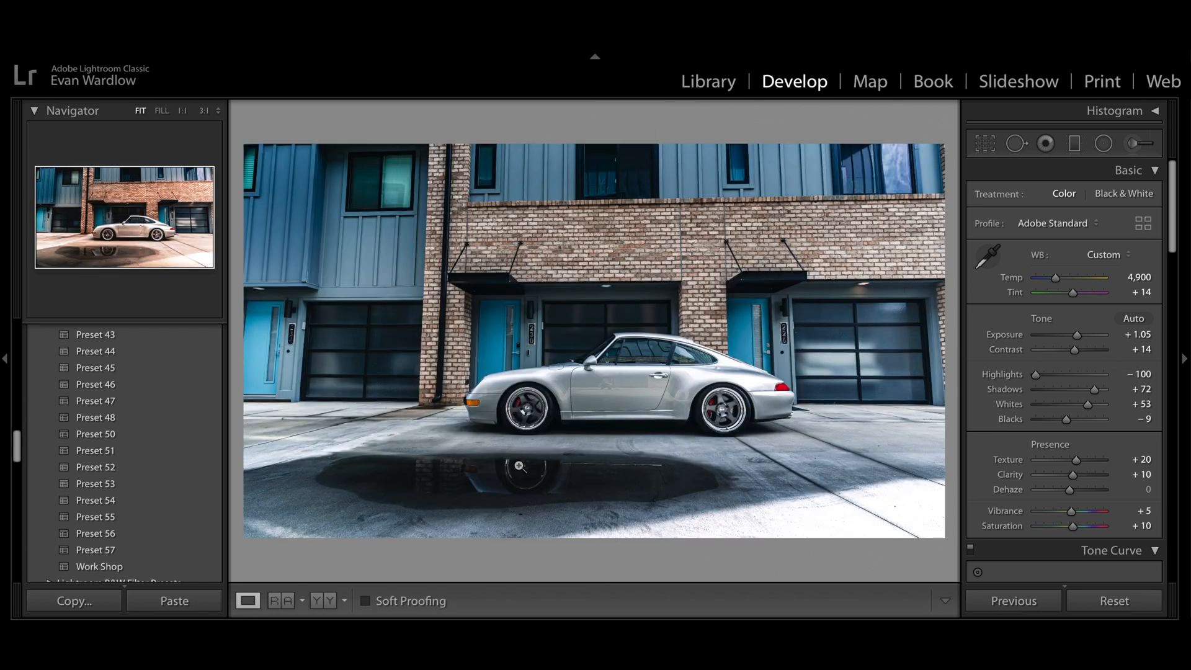
# - Reset the radial filter's effect settings, set its exposure to 0.60, and place an elliptical filter over the puddle
pyautogui.click(1103, 143)
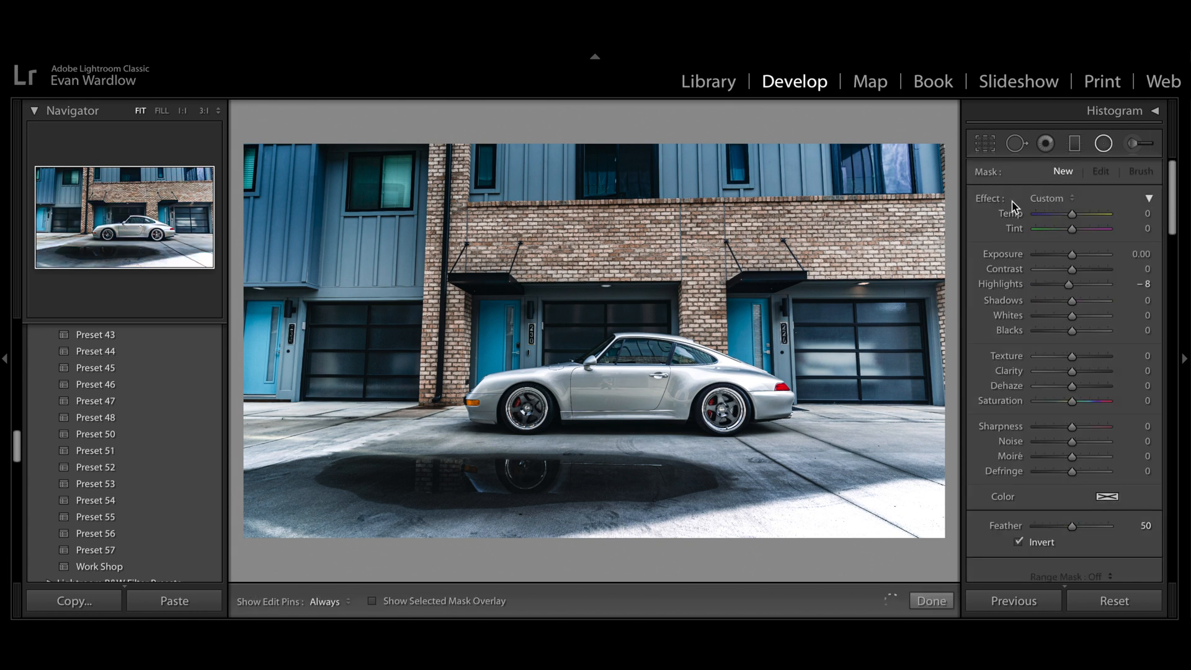
pyautogui.doubleClick(987, 202)
pyautogui.click(1138, 254)
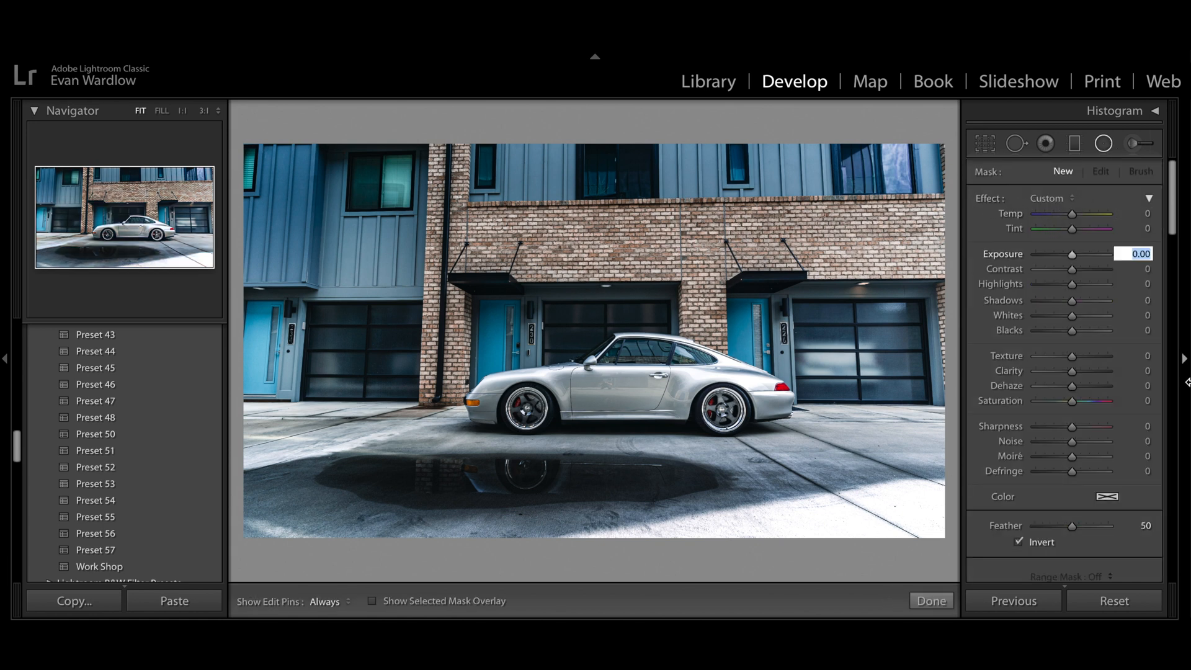
pyautogui.write('.6')
pyautogui.press('Return')
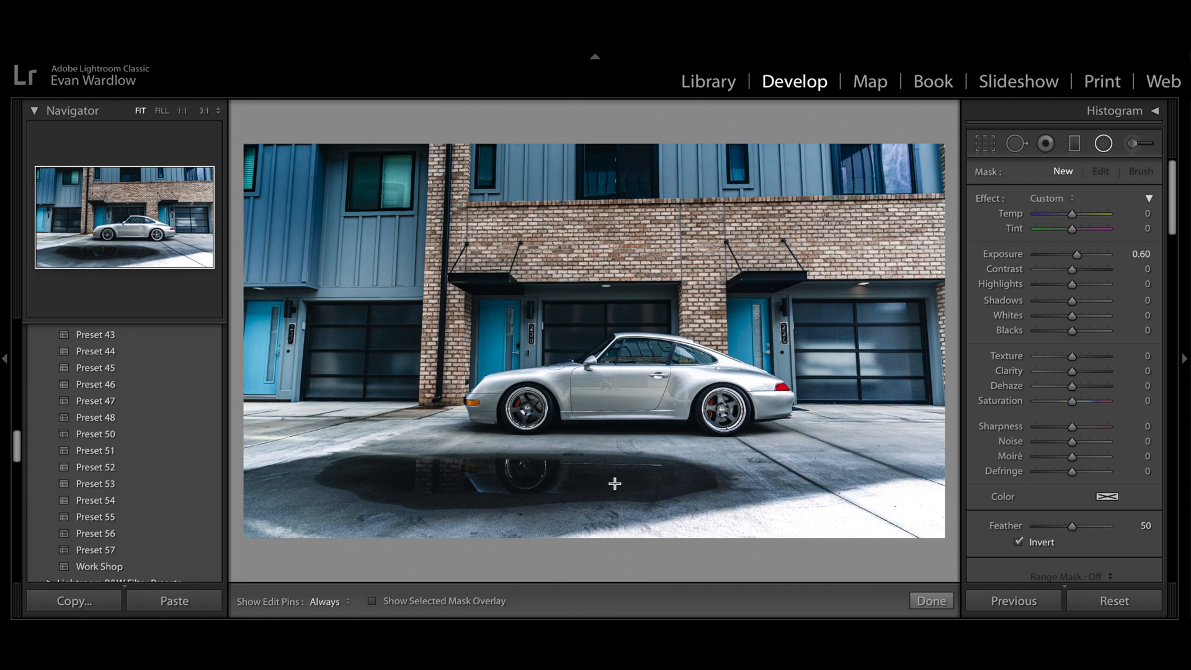
pyautogui.moveTo(503, 478)
pyautogui.mouseDown()
pyautogui.moveTo(706, 511)
pyautogui.moveTo(511, 481)
pyautogui.mouseUp()
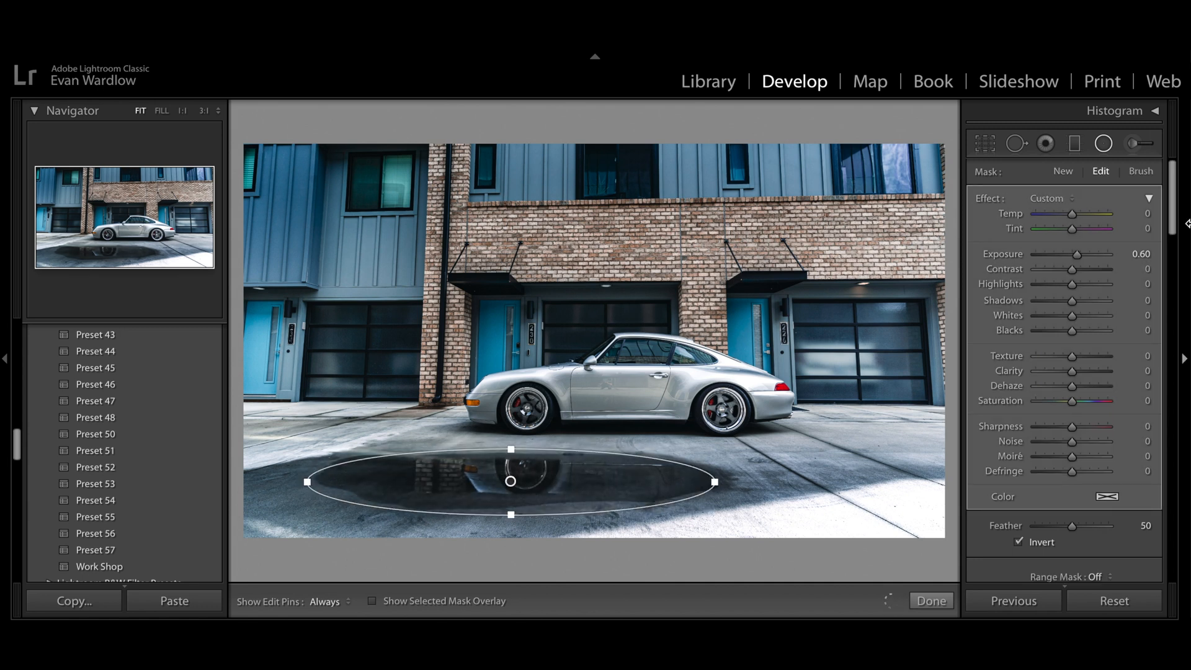
# - Set the puddle filter's Highlights to 47, Shadows to 49, Whites to 60 and Blacks to -2
pyautogui.moveTo(1072, 315)
pyautogui.mouseDown()
pyautogui.moveTo(1095, 317)
pyautogui.moveTo(1087, 301)
pyautogui.mouseUp()
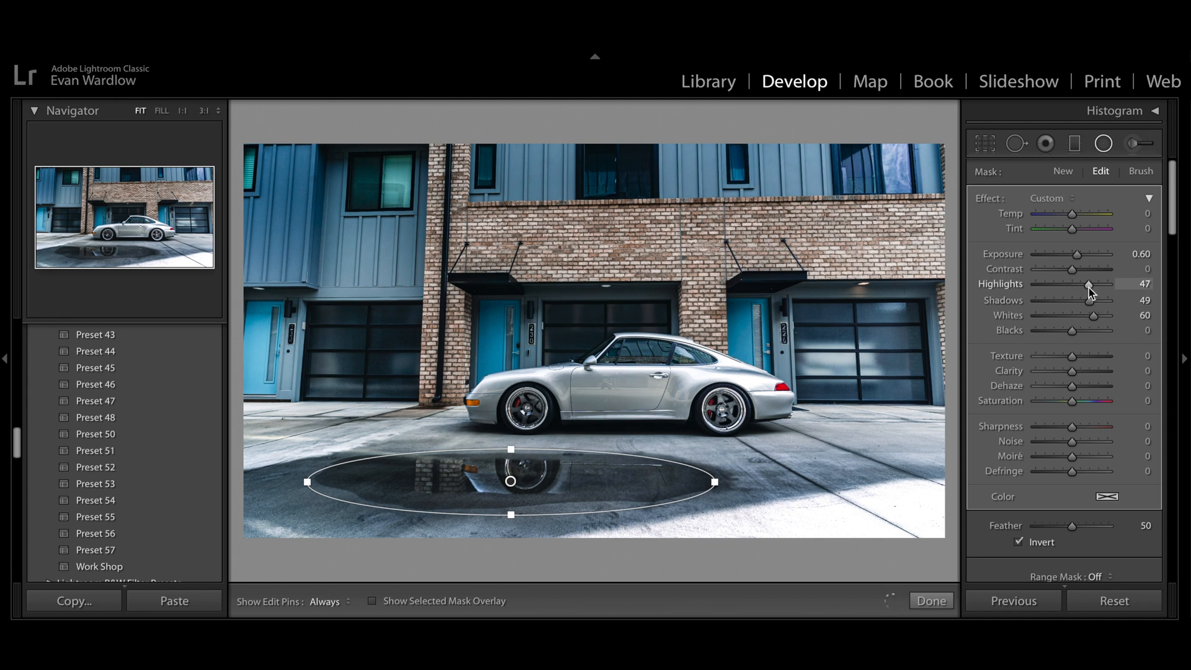
pyautogui.moveTo(1077, 332); pyautogui.dragTo(1076, 333)
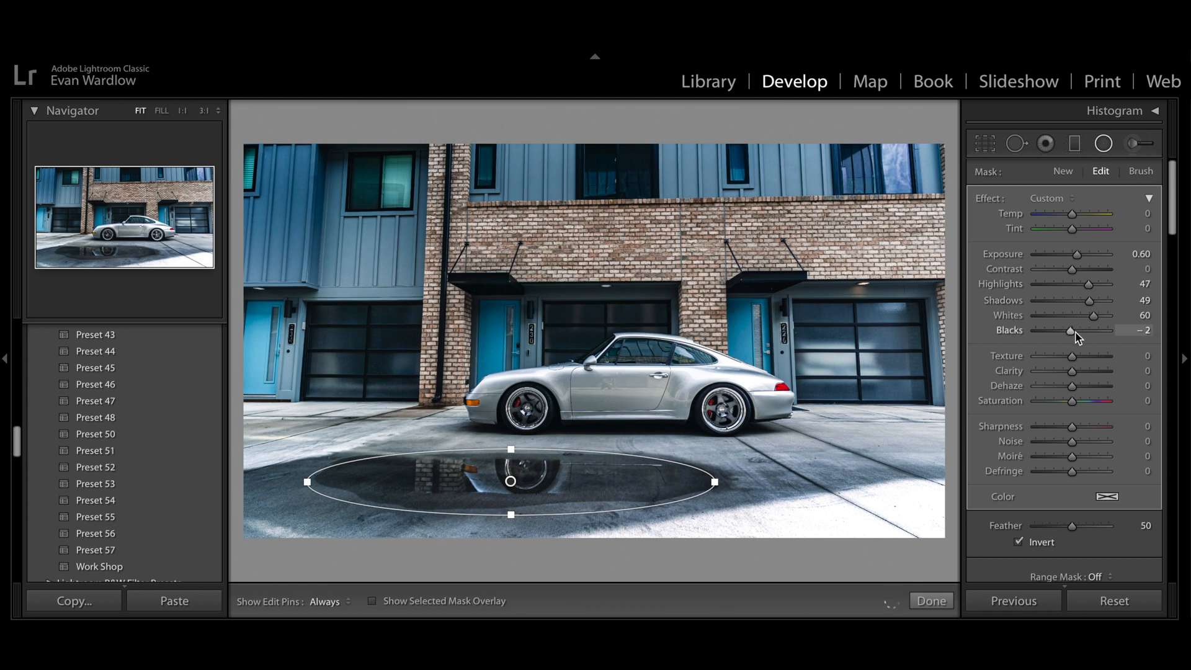
pyautogui.click(1104, 143)
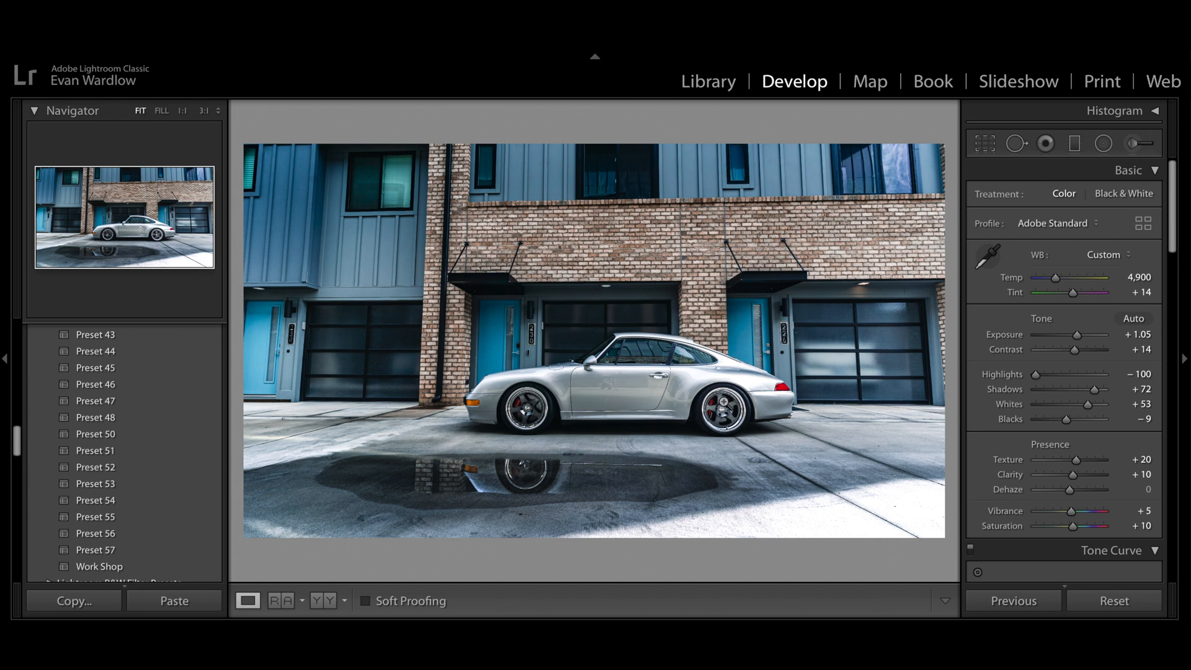
# - Add a circular radial filter with an exposure of 0.40 over the car's front wheel
pyautogui.click(1104, 143)
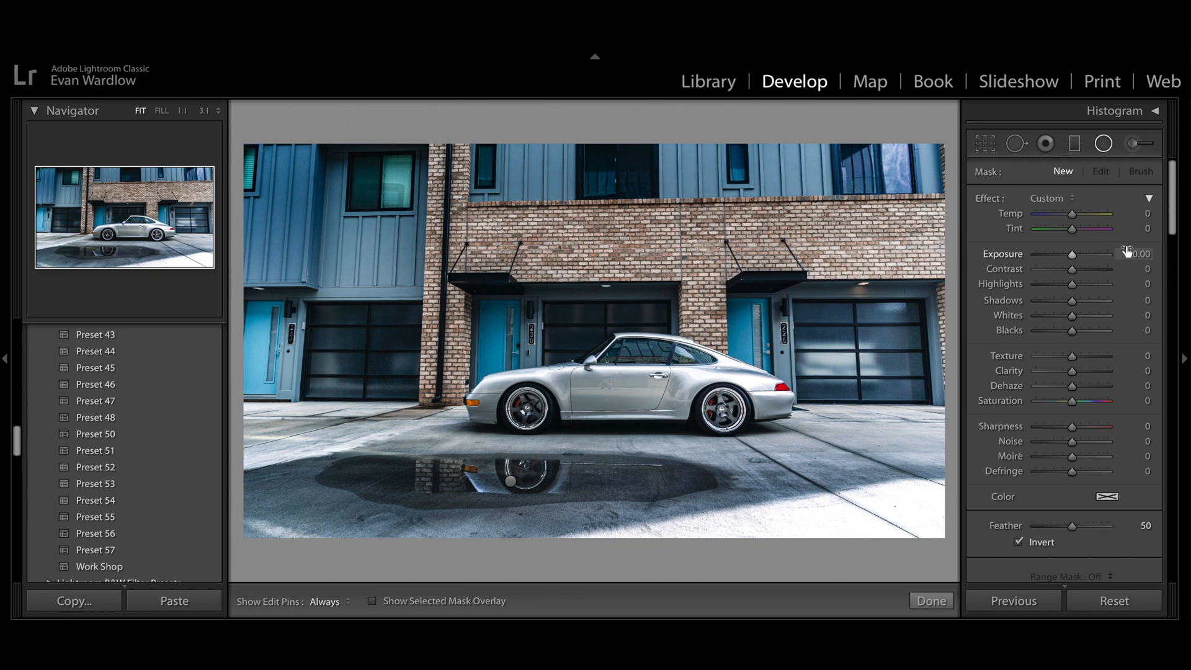
pyautogui.click(1127, 251)
pyautogui.write('0.4')
pyautogui.press('Return')
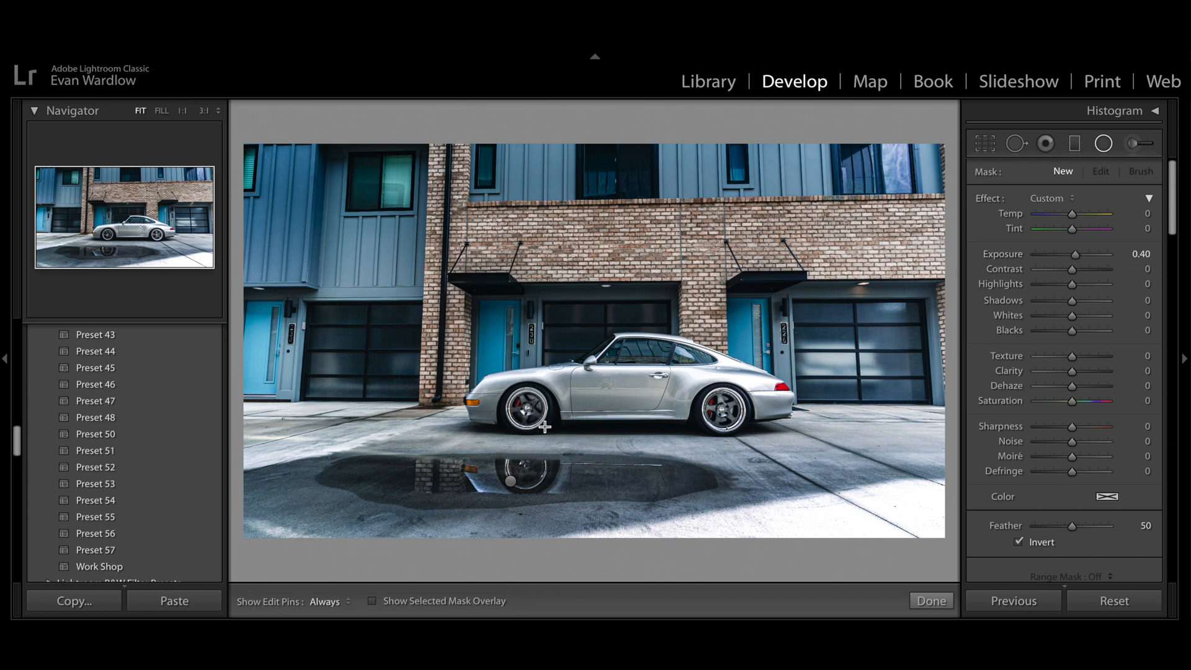
pyautogui.moveTo(545, 427); pyautogui.dragTo(529, 413)
# - Set the front wheel filter's exposure to 0.50 and compare the photo side by side with the reference
pyautogui.click(1142, 254)
pyautogui.write('0.5')
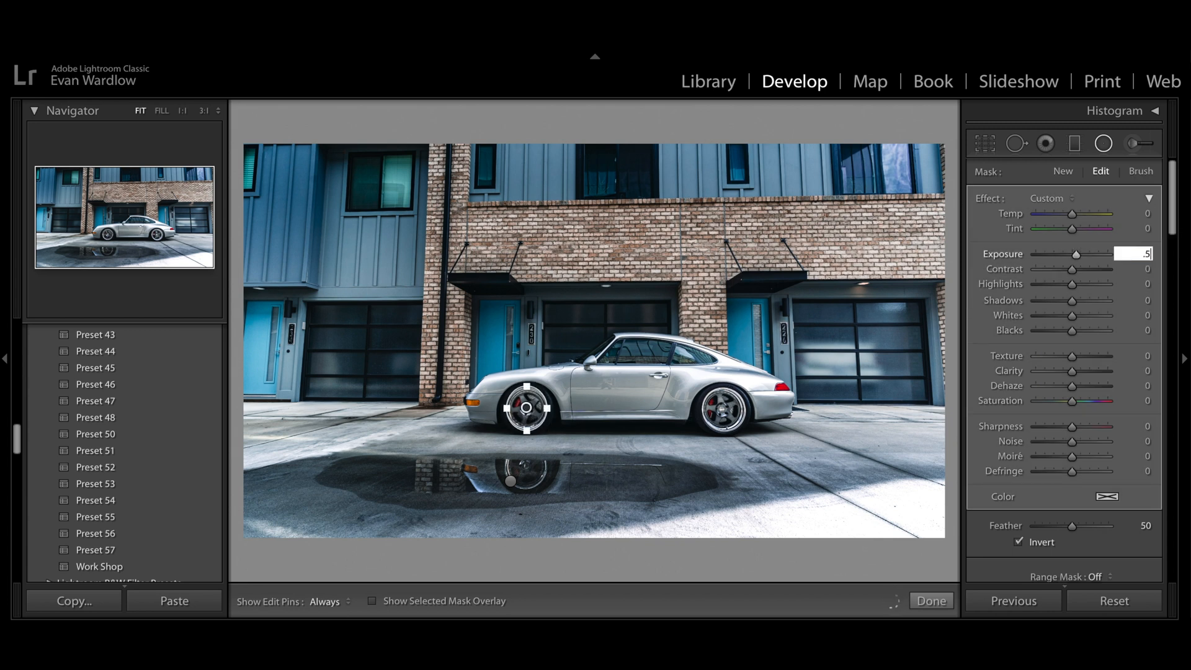
pyautogui.press('Return')
pyautogui.click(1114, 146)
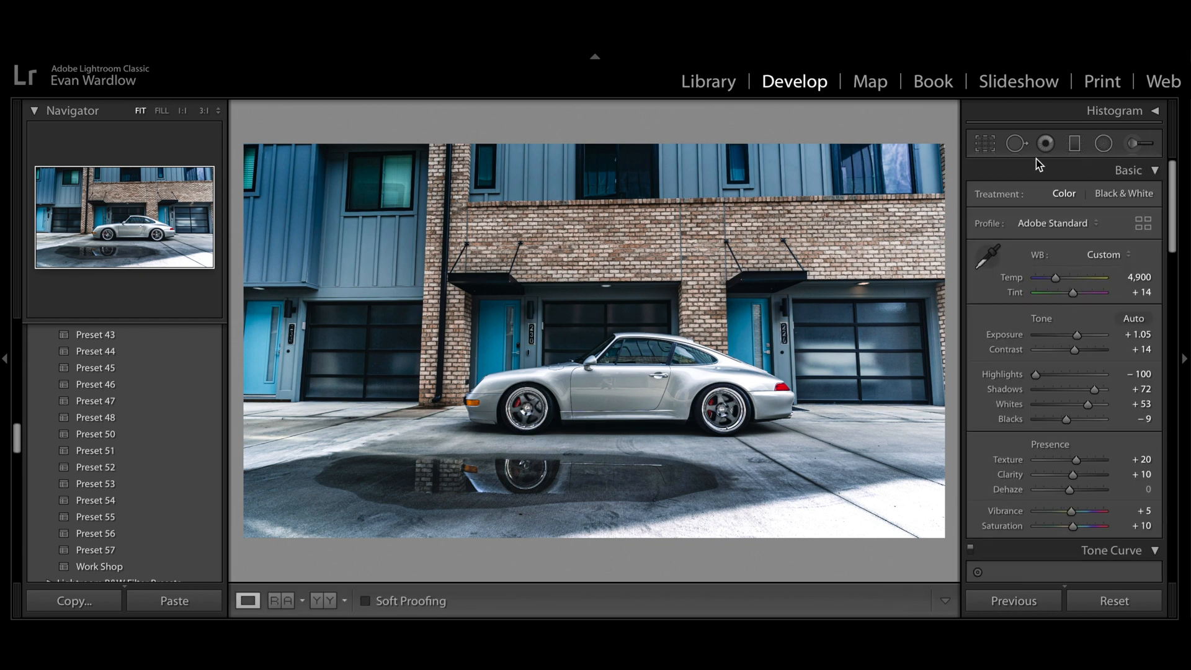
pyautogui.click(281, 602)
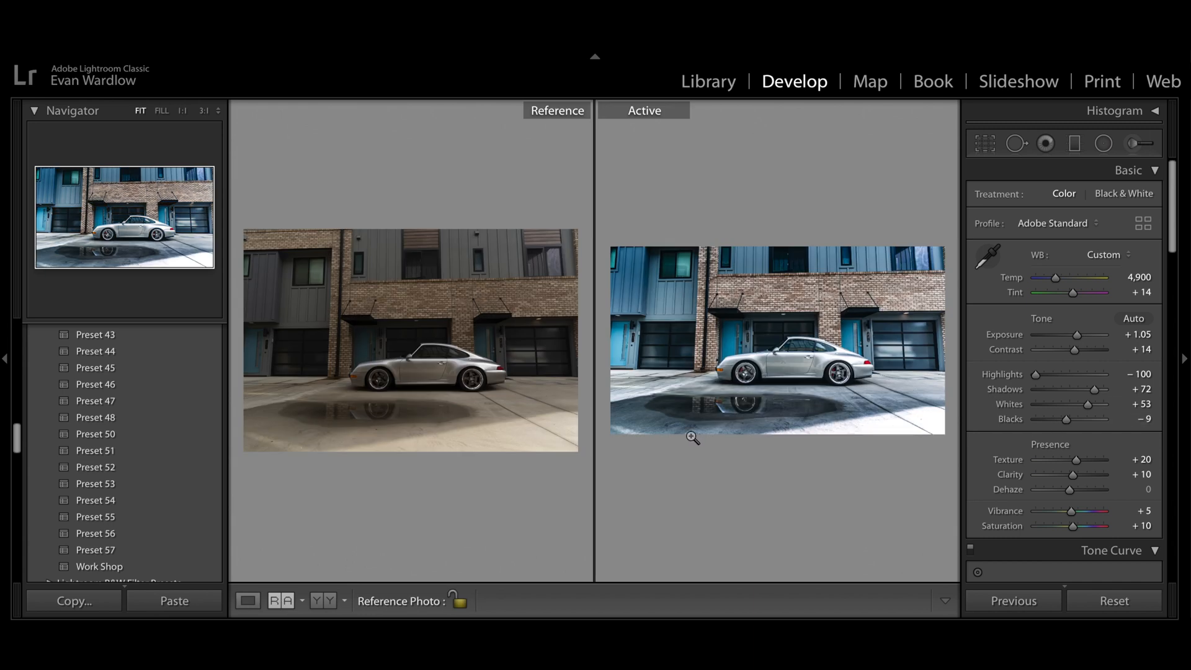
pyautogui.click(247, 600)
# - Try a Shadows value of 20 on the front wheel's radial filter
pyautogui.click(1103, 143)
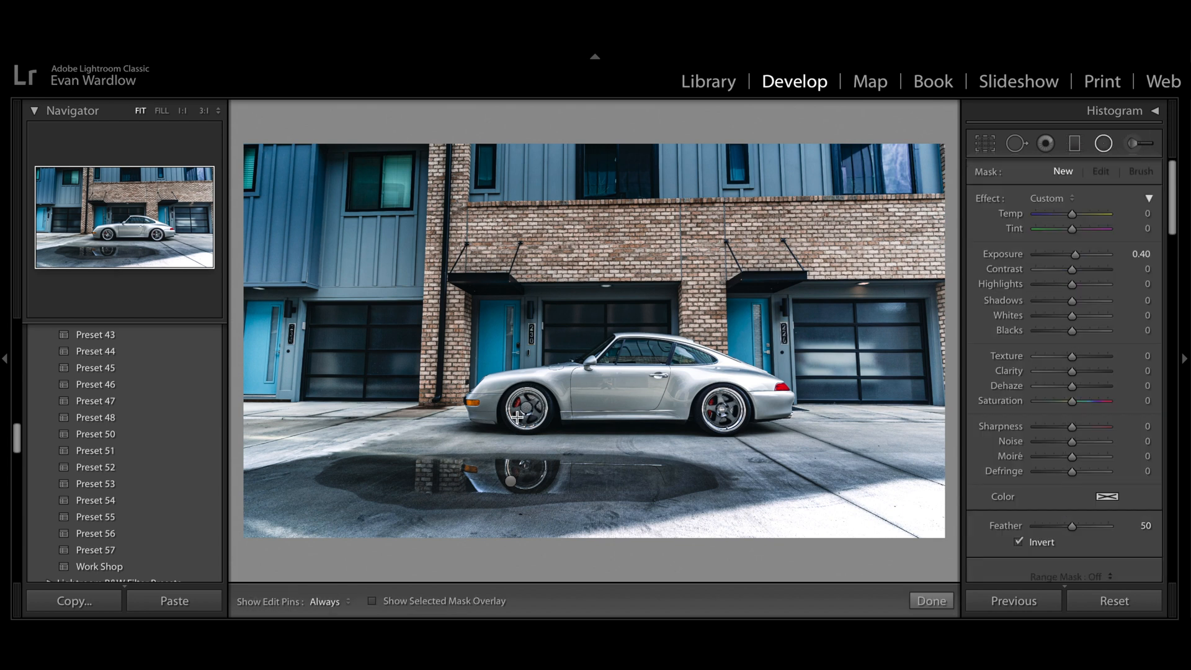
pyautogui.moveTo(526, 408); pyautogui.dragTo(547, 430)
pyautogui.click(1147, 300)
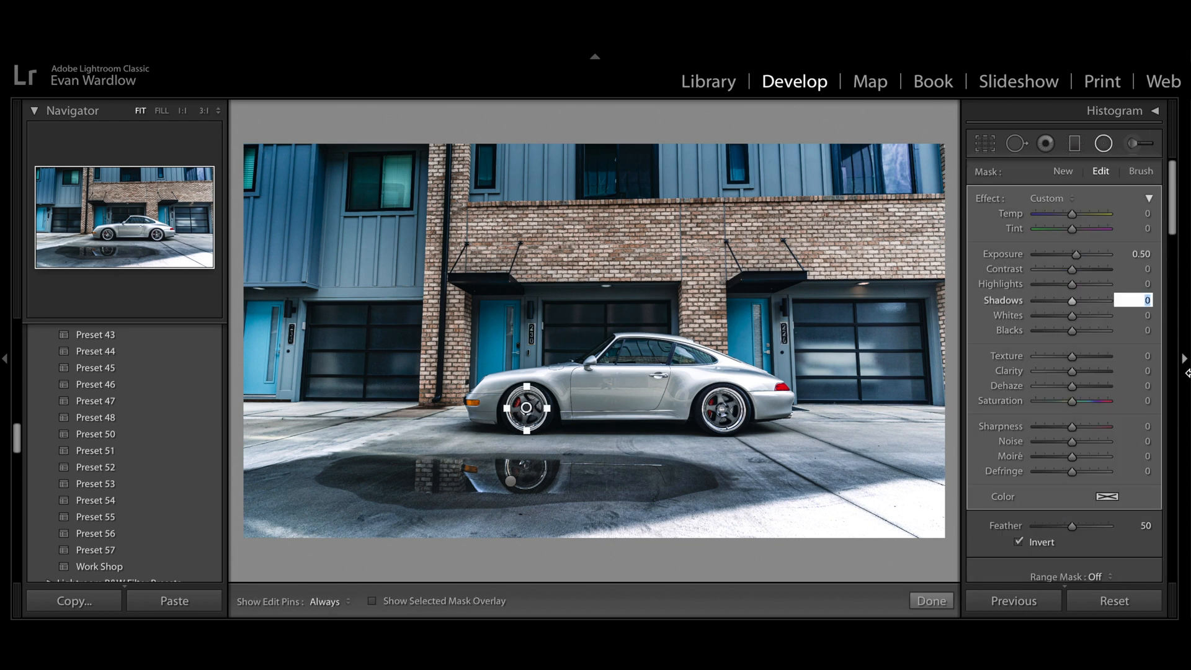
pyautogui.write('20')
pyautogui.press('Return')
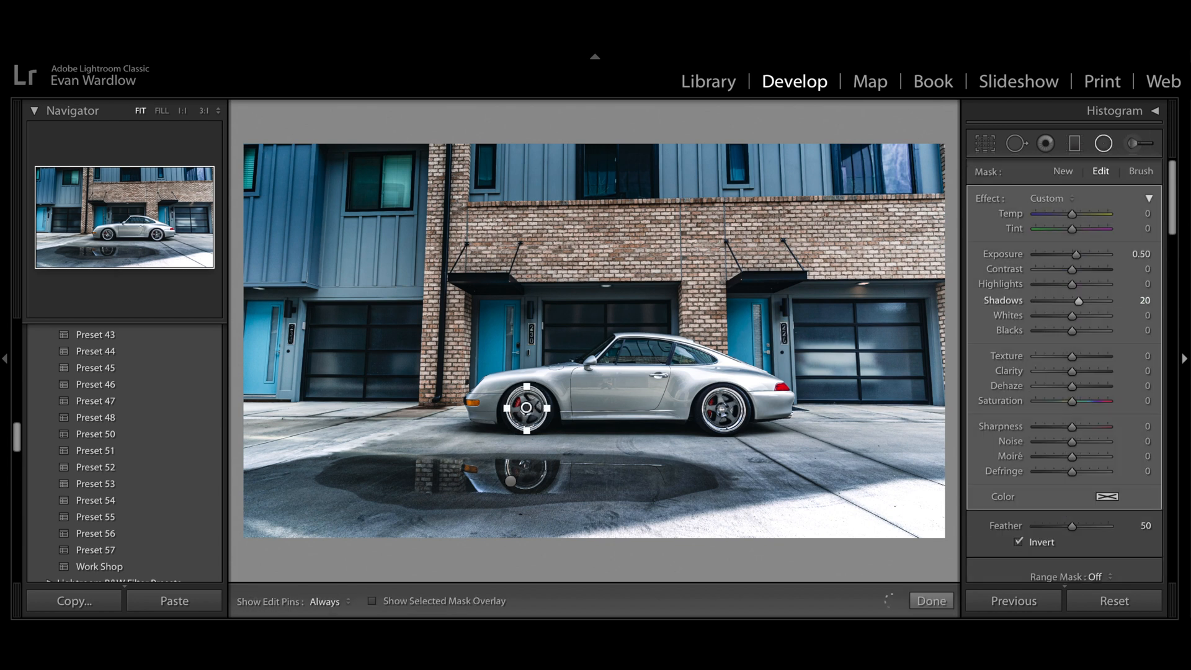
pyautogui.click(1103, 144)
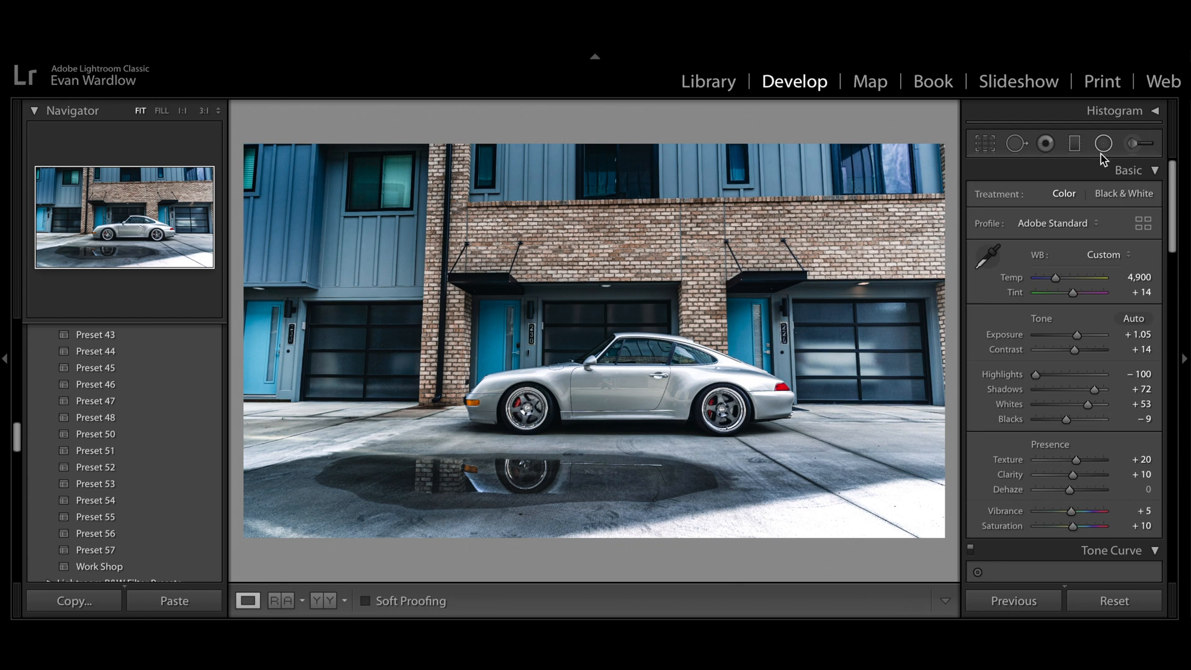
# - Set the Shadows of the front wheel's radial filter to 15 and finish editing the filter
pyautogui.click(1104, 145)
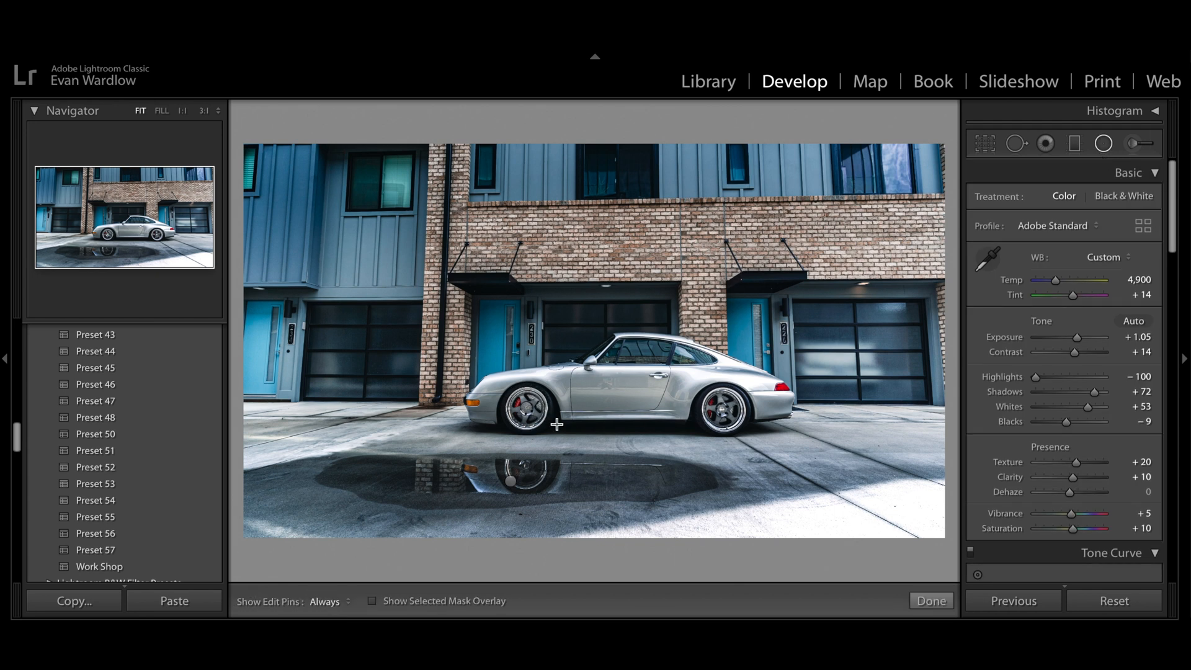
pyautogui.click(526, 409)
pyautogui.click(1146, 299)
pyautogui.write('15')
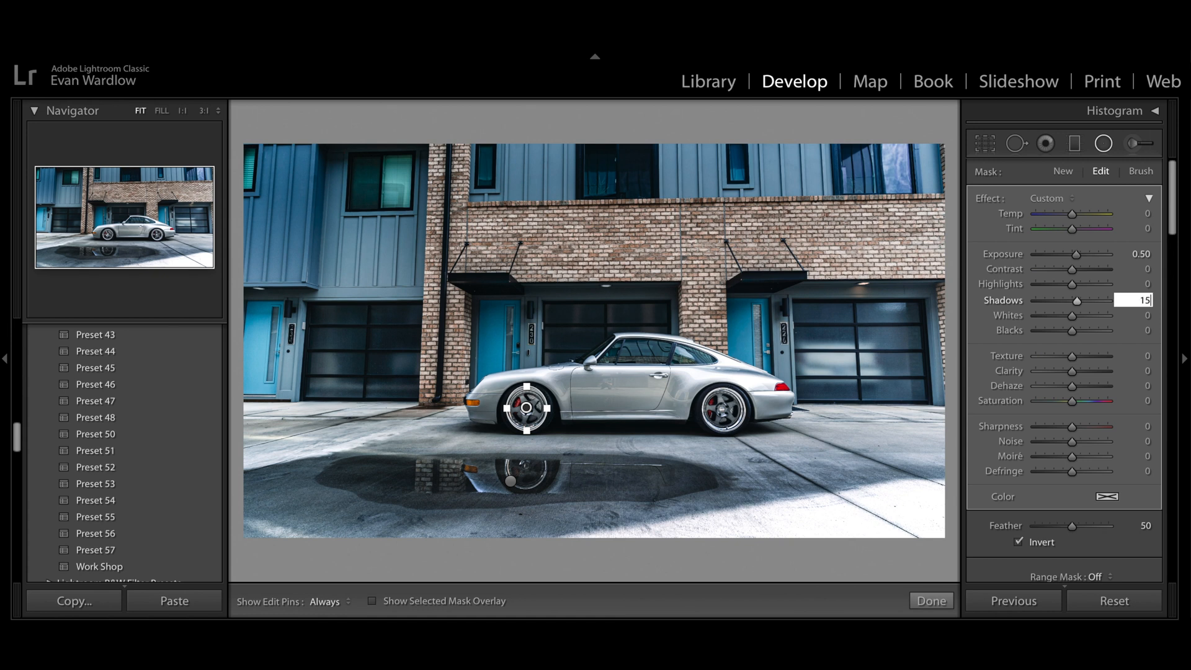
pyautogui.press('Return')
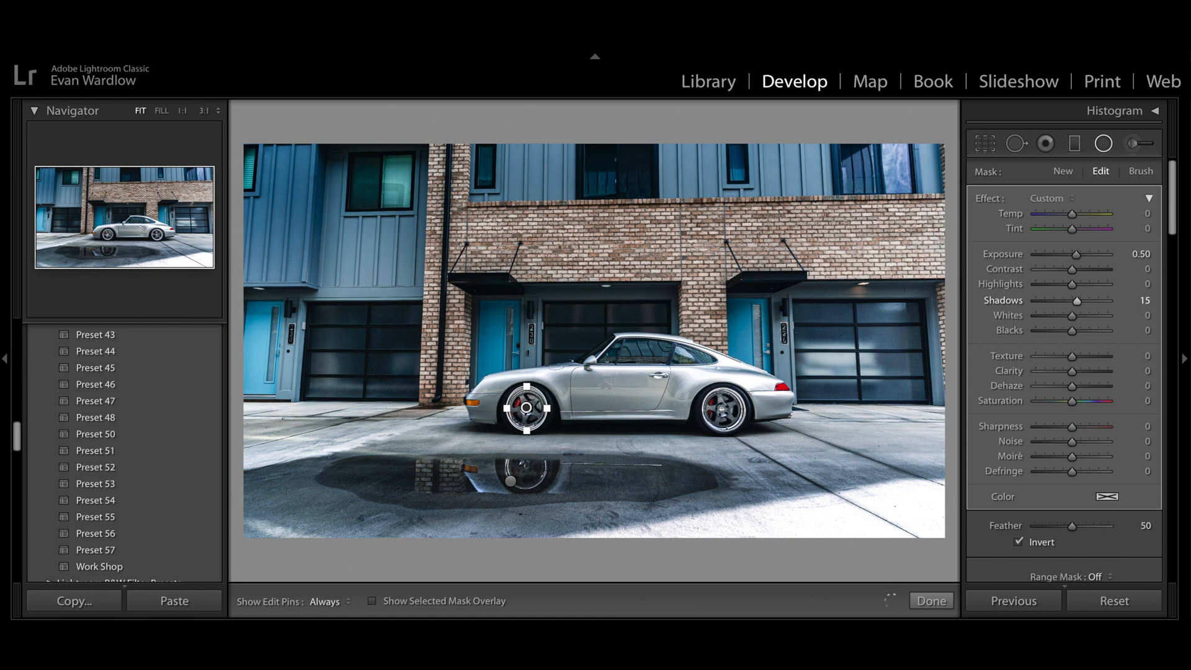
pyautogui.click(1103, 145)
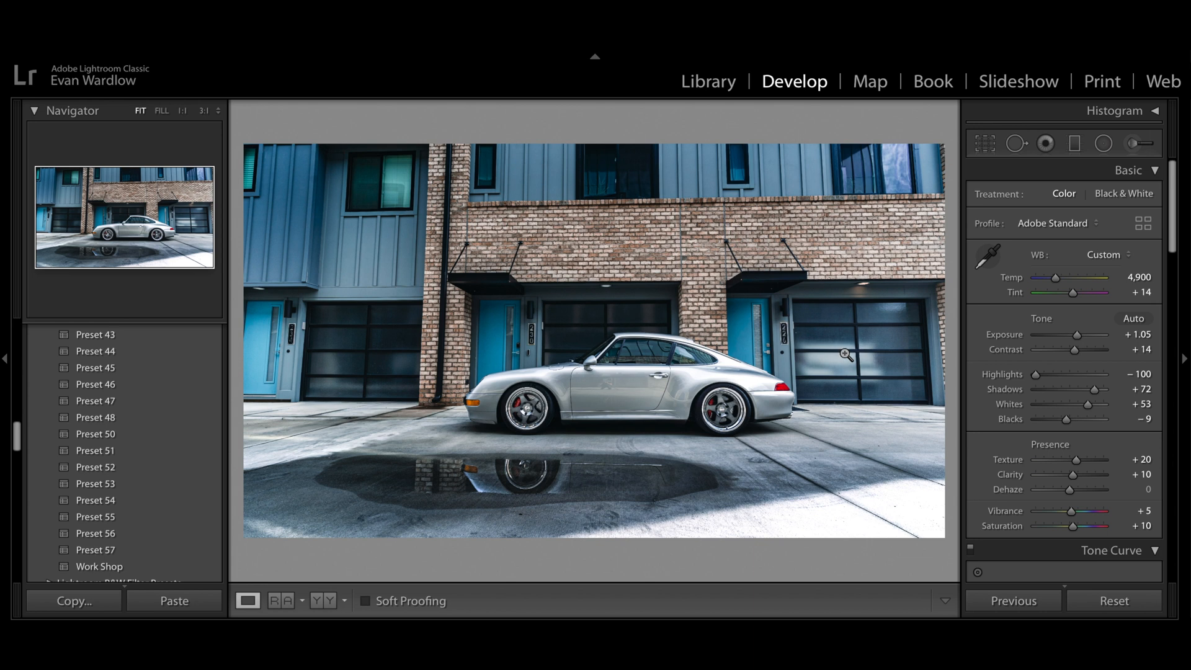
# - Heal the dark reflection on the silver car's door with a size 67 Spot Removal stroke sampled from the clean paint beside it
pyautogui.click(615, 398)
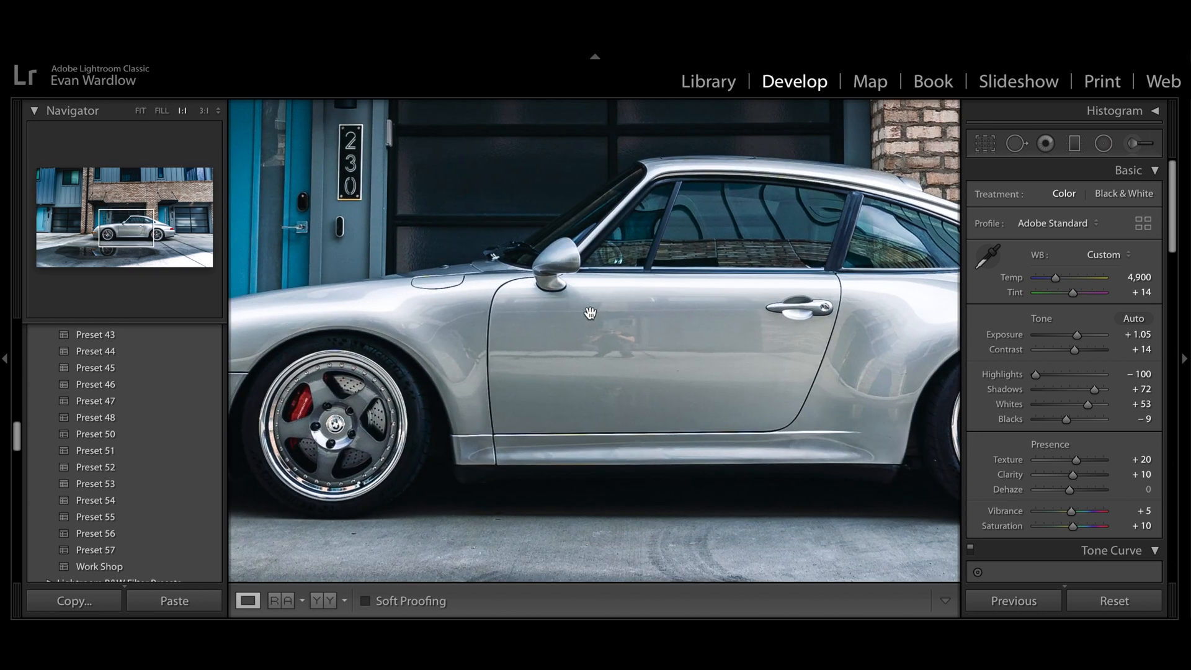
pyautogui.click(1016, 143)
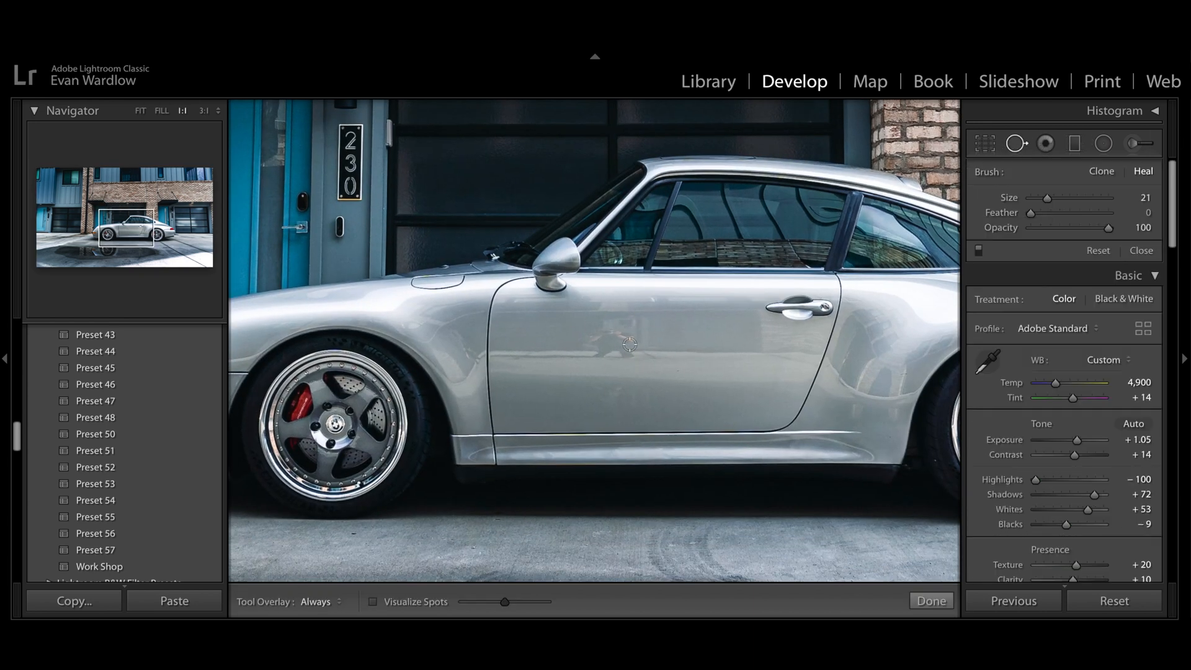
pyautogui.moveTo(603, 344); pyautogui.dragTo(633, 344)
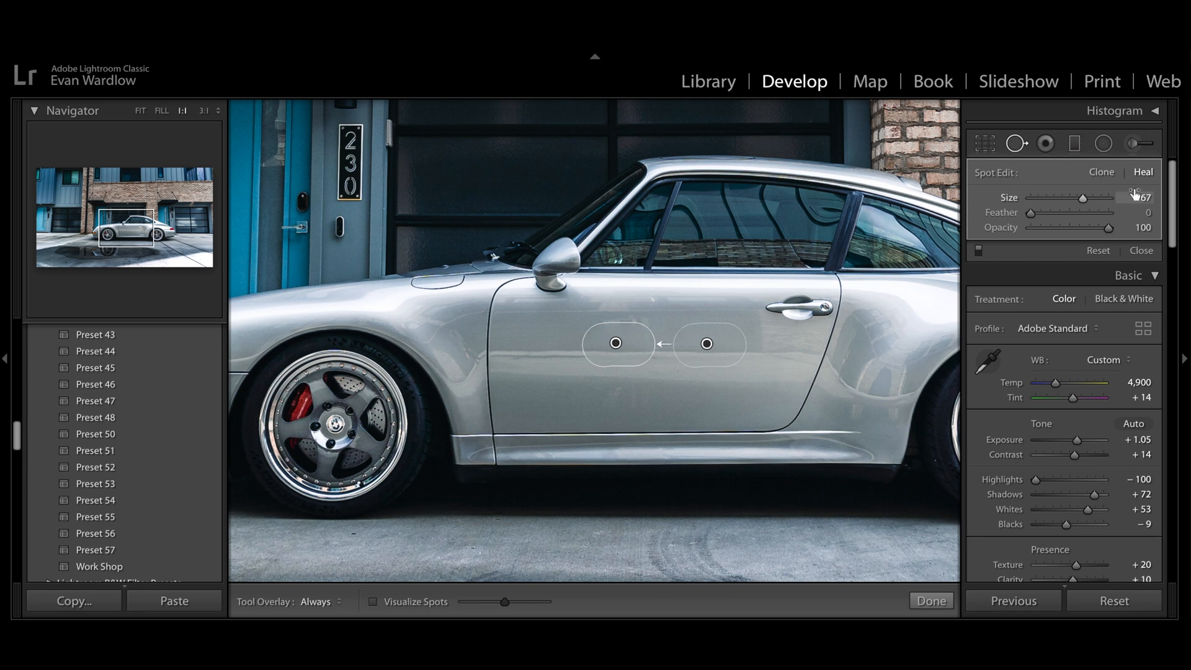
pyautogui.click(1018, 146)
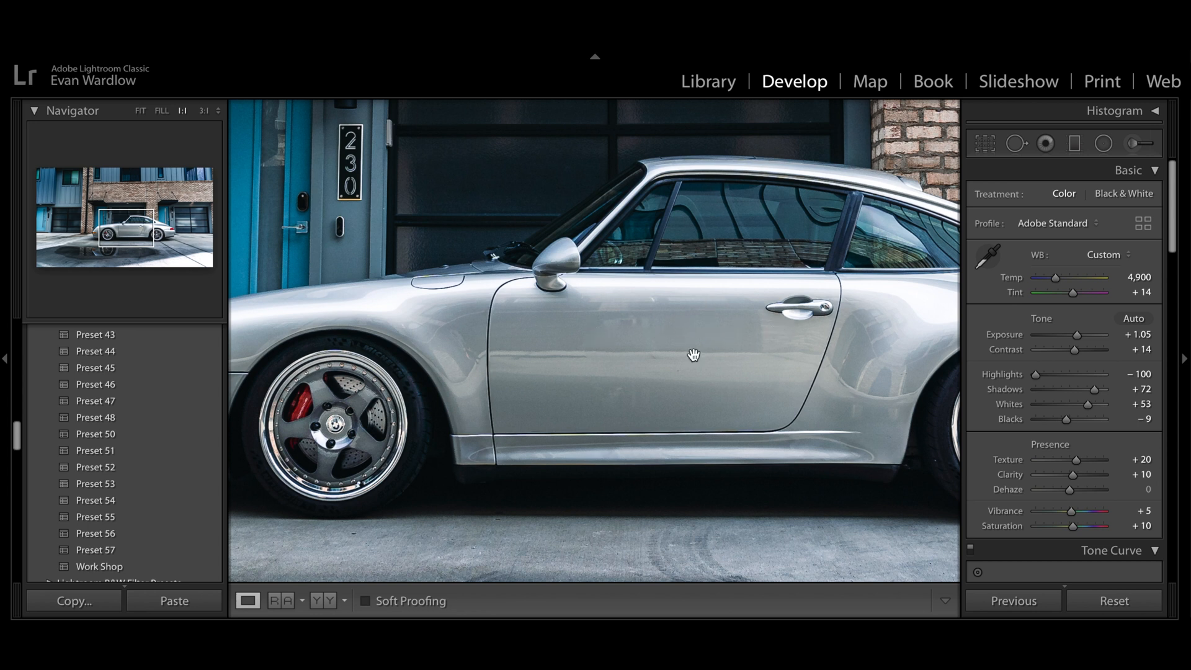
# - Review the healed spot and its source on the door, and compare the whole photo side by side with the reference
pyautogui.press('q')
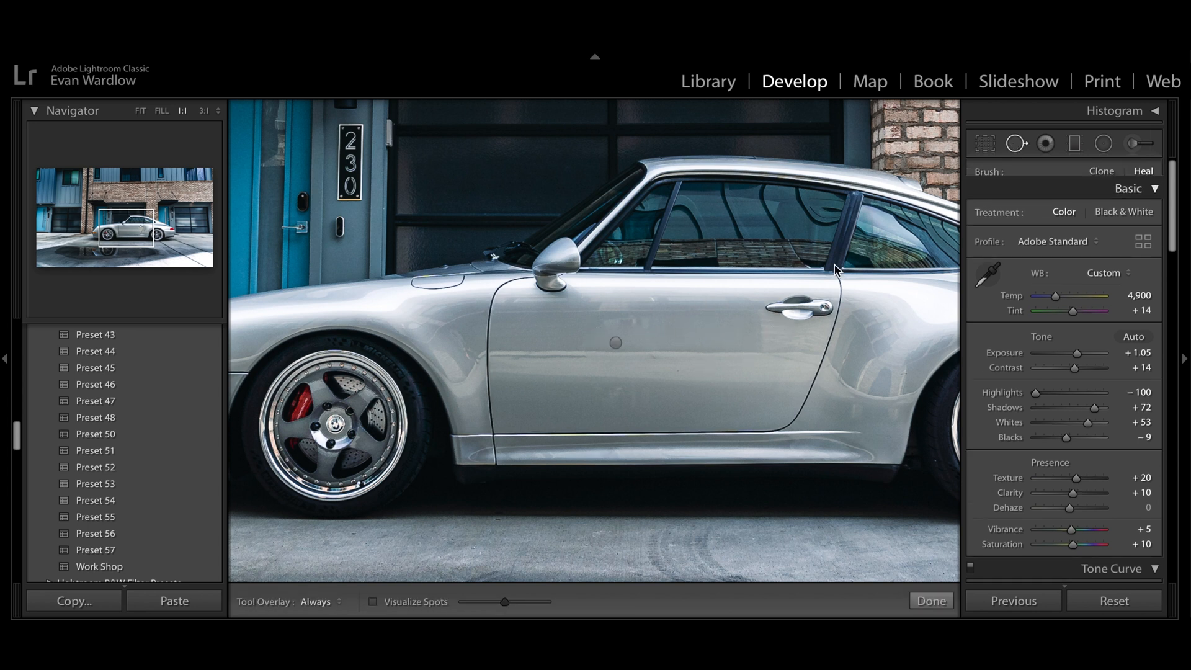
pyautogui.click(707, 343)
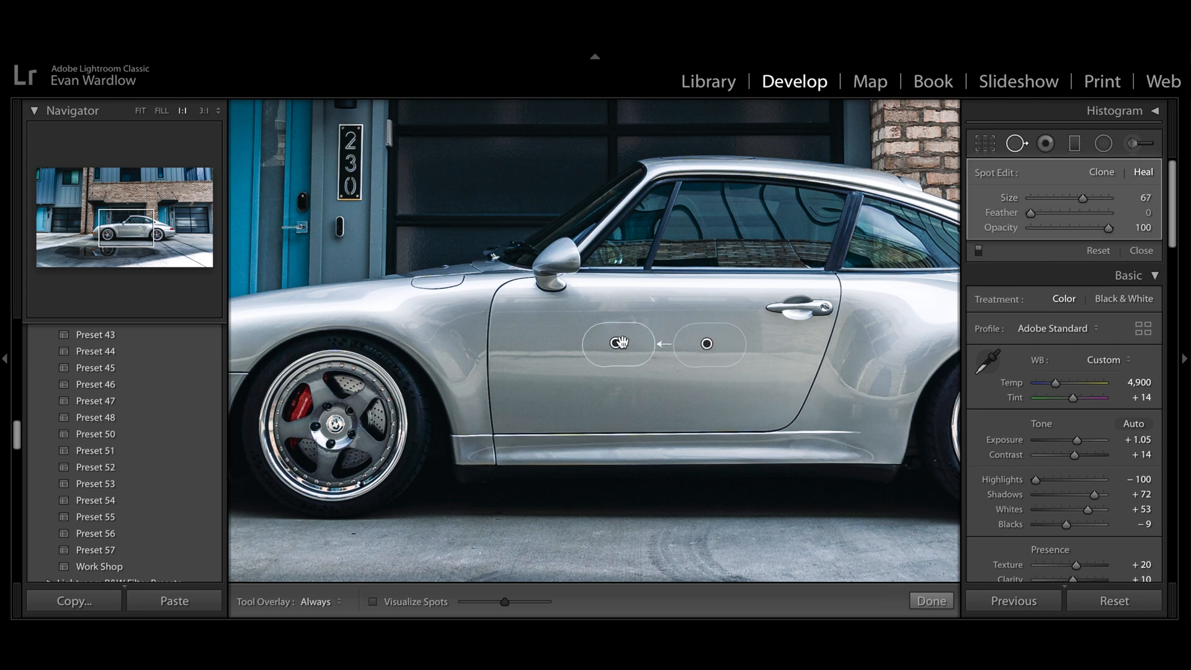
pyautogui.click(1016, 144)
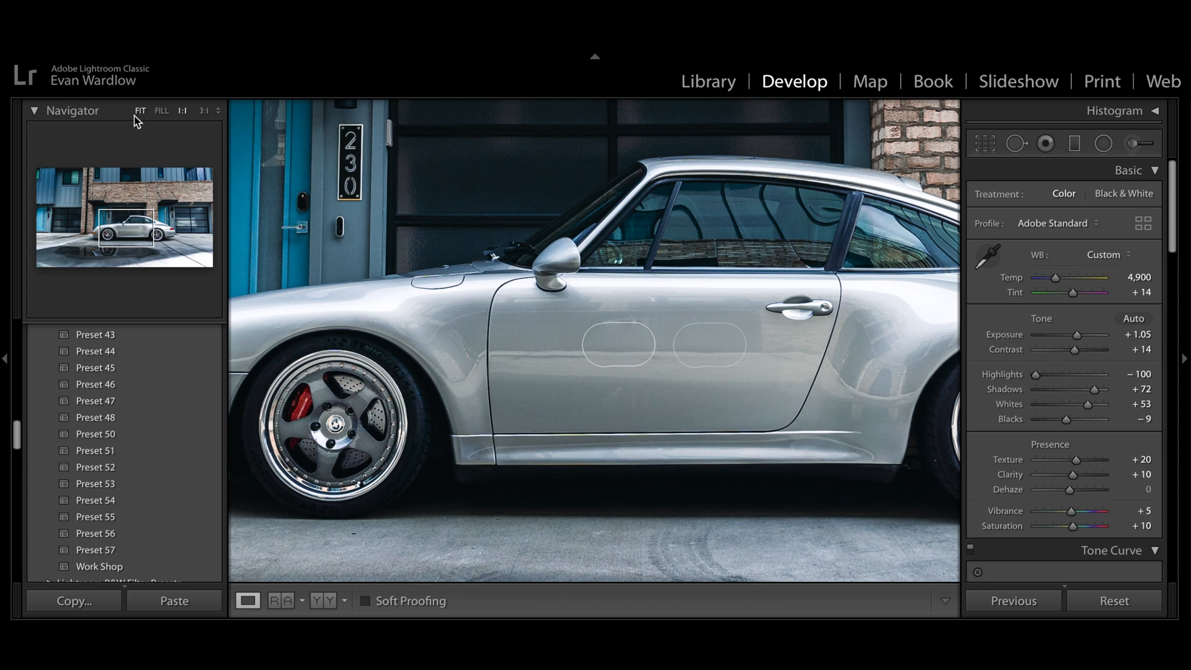
pyautogui.click(140, 111)
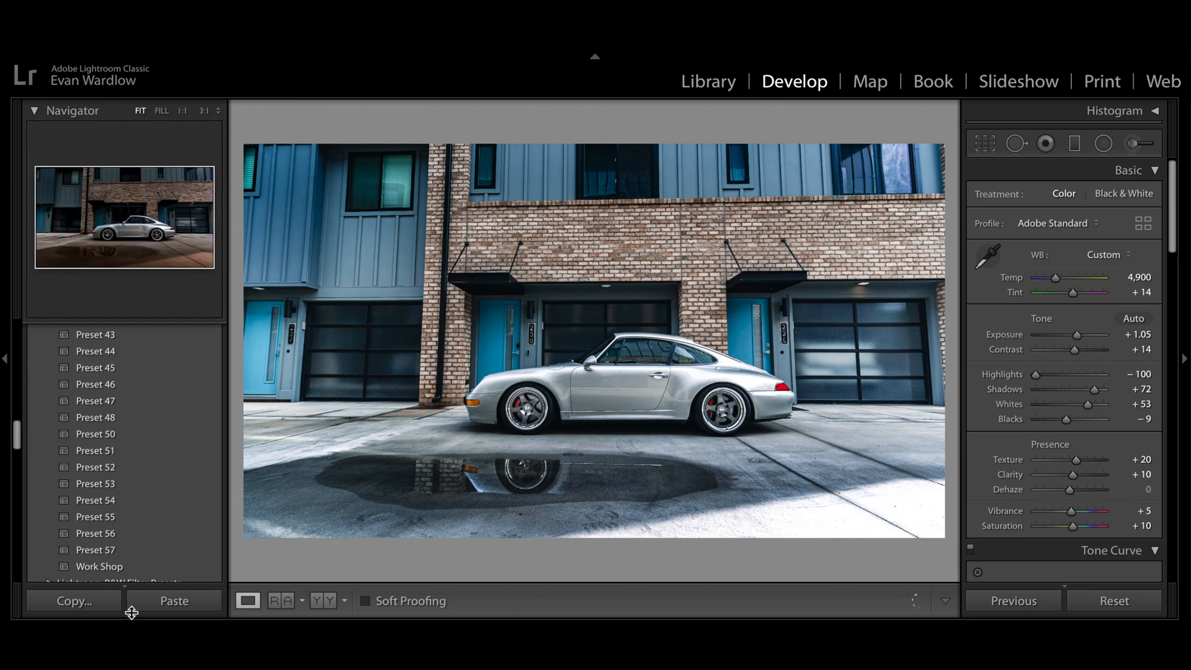
pyautogui.click(276, 601)
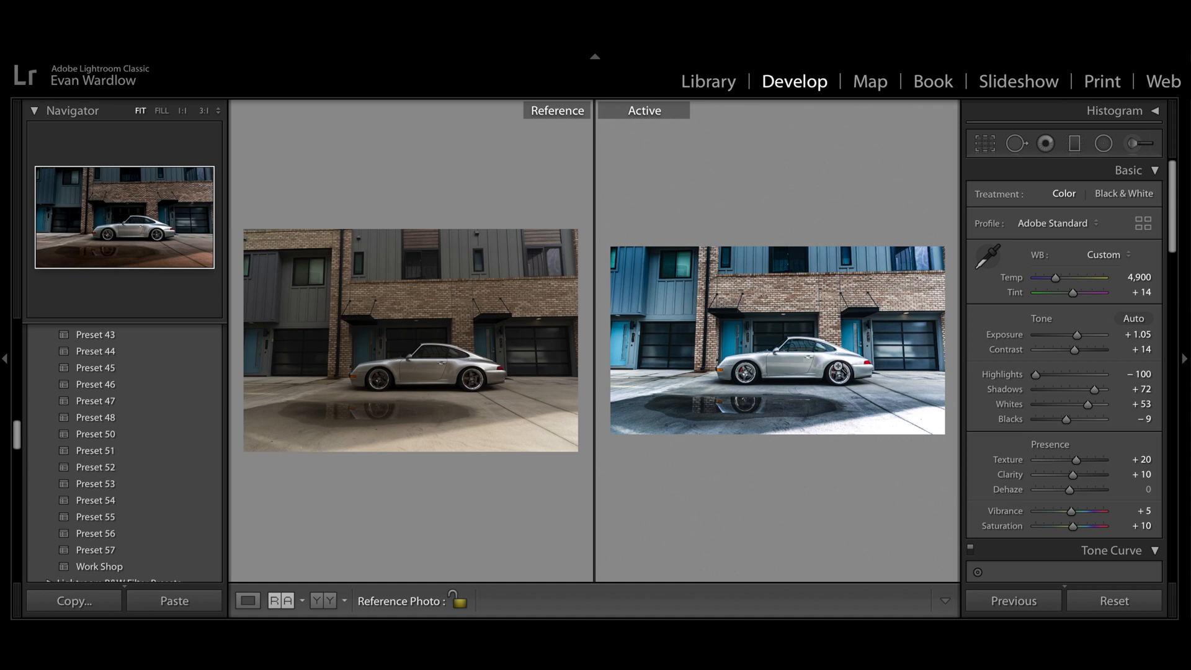
# - Open the next photo, the yellow car at sunset, in single-photo view and turn on soft proofing
pyautogui.click(248, 601)
pyautogui.press('Right')
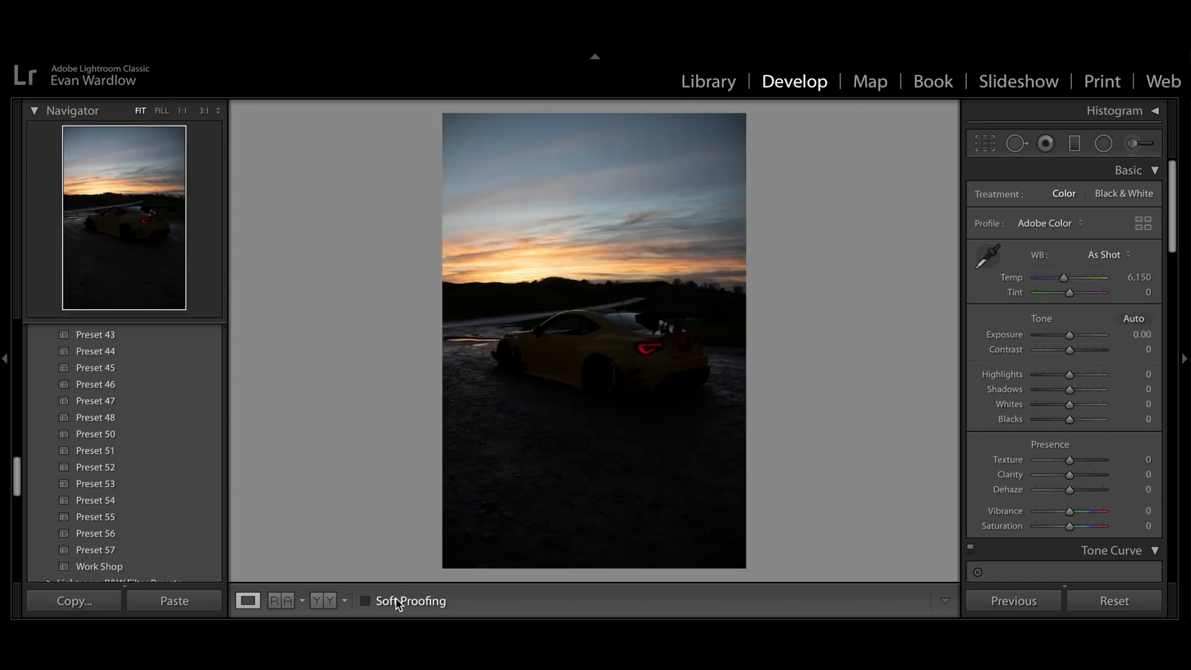
pyautogui.click(397, 601)
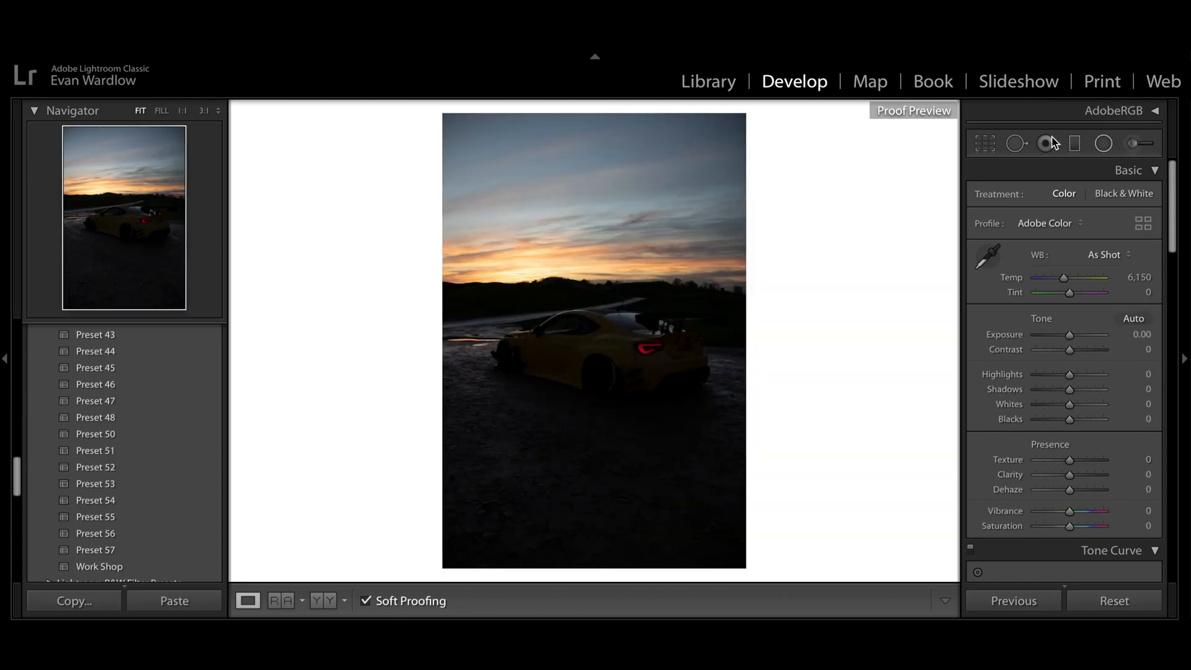
# - Crop the sunset photo to the 4 x 5 / 8 x 10 aspect ratio and position the image within the frame
pyautogui.click(985, 144)
pyautogui.click(1103, 202)
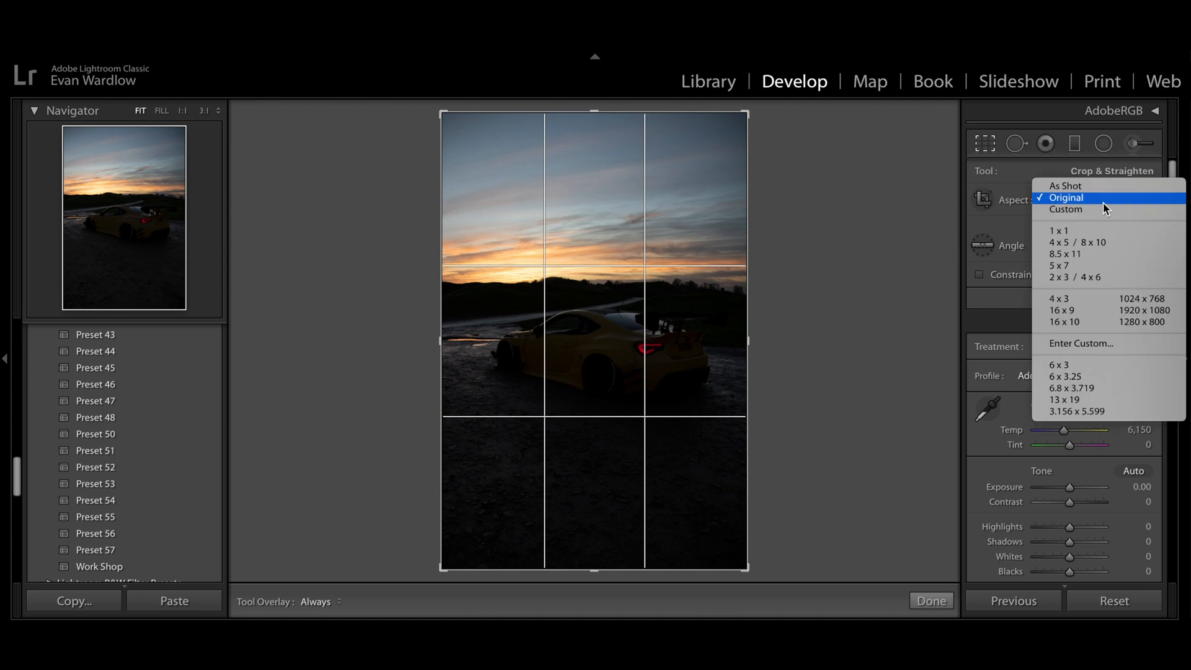
pyautogui.click(1096, 239)
pyautogui.moveTo(639, 335); pyautogui.dragTo(641, 348)
pyautogui.click(976, 146)
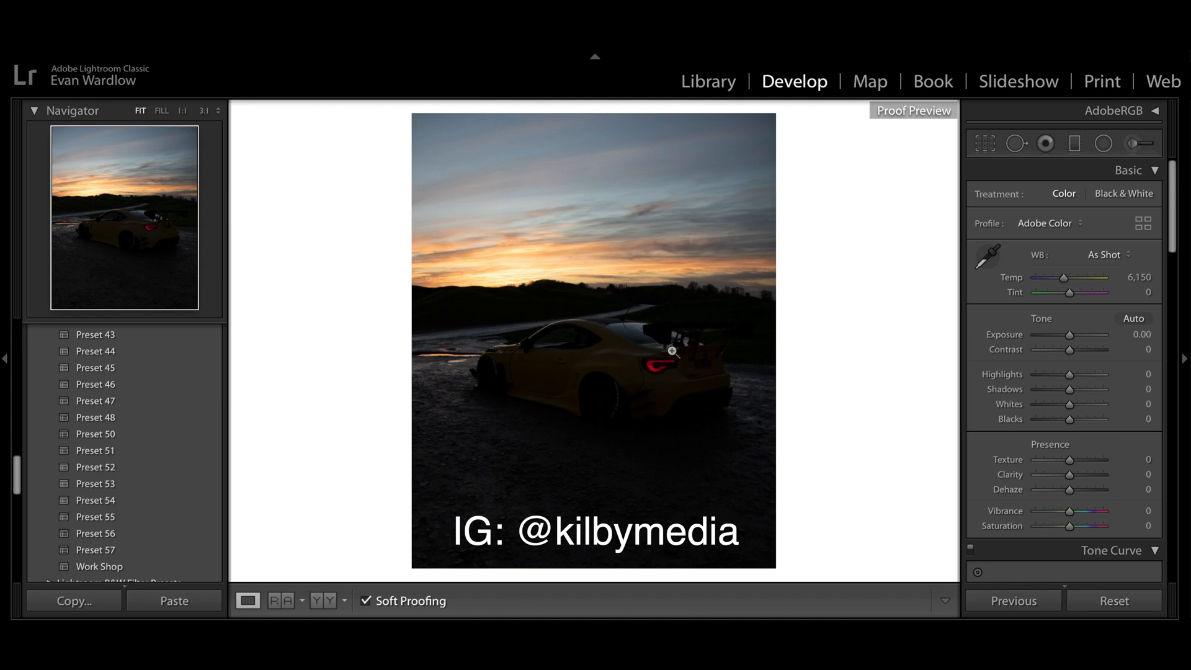
# - Examine the rear of the yellow car at 1:1 and check the soft proofing histogram and settings
pyautogui.click(661, 375)
pyautogui.moveTo(752, 340); pyautogui.dragTo(731, 316)
pyautogui.click(1120, 112)
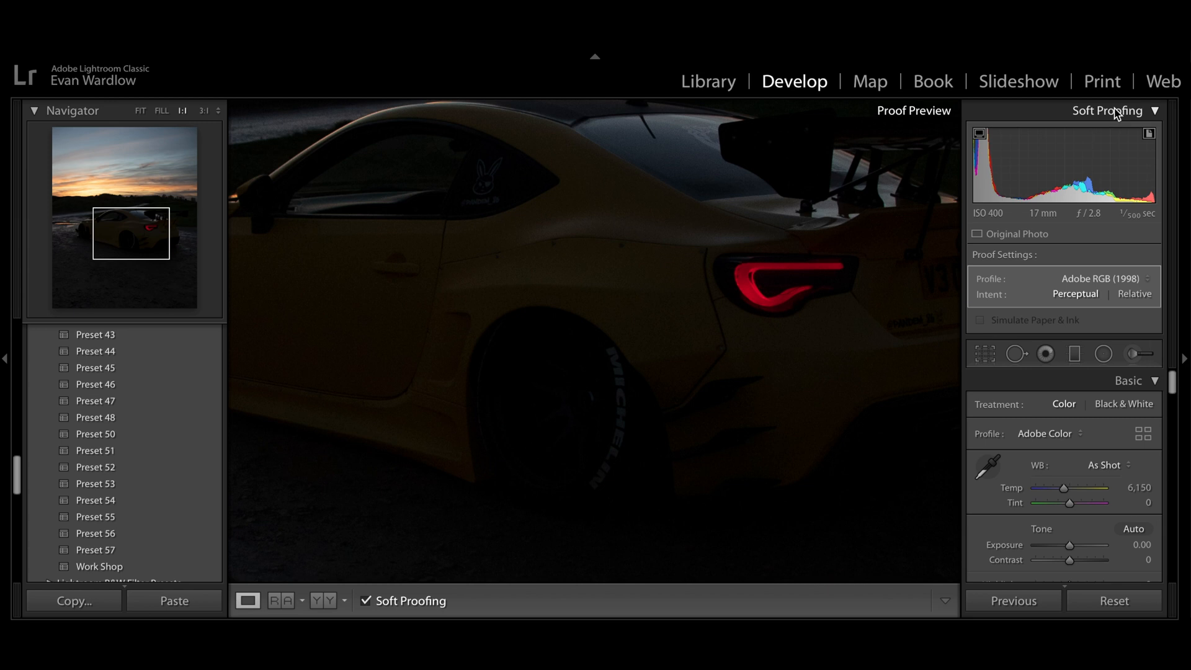
pyautogui.click(1117, 114)
pyautogui.click(141, 110)
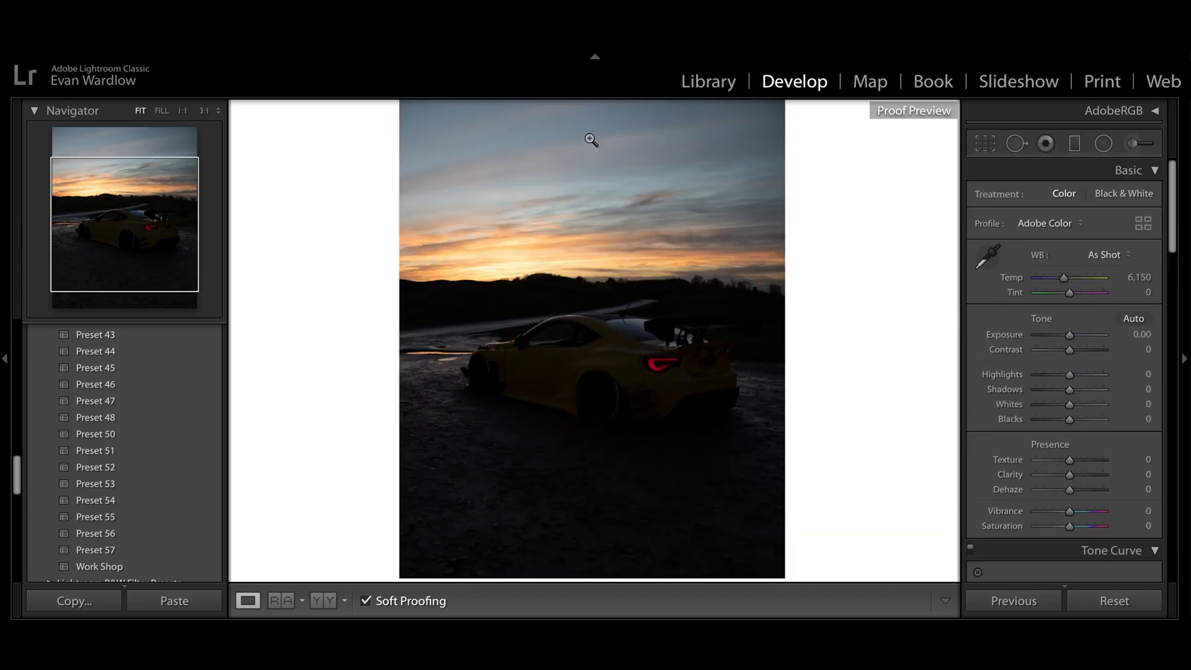
# - Reposition the 4 x 5 / 8 x 10 crop slightly higher on the photo to include more sky
pyautogui.click(985, 146)
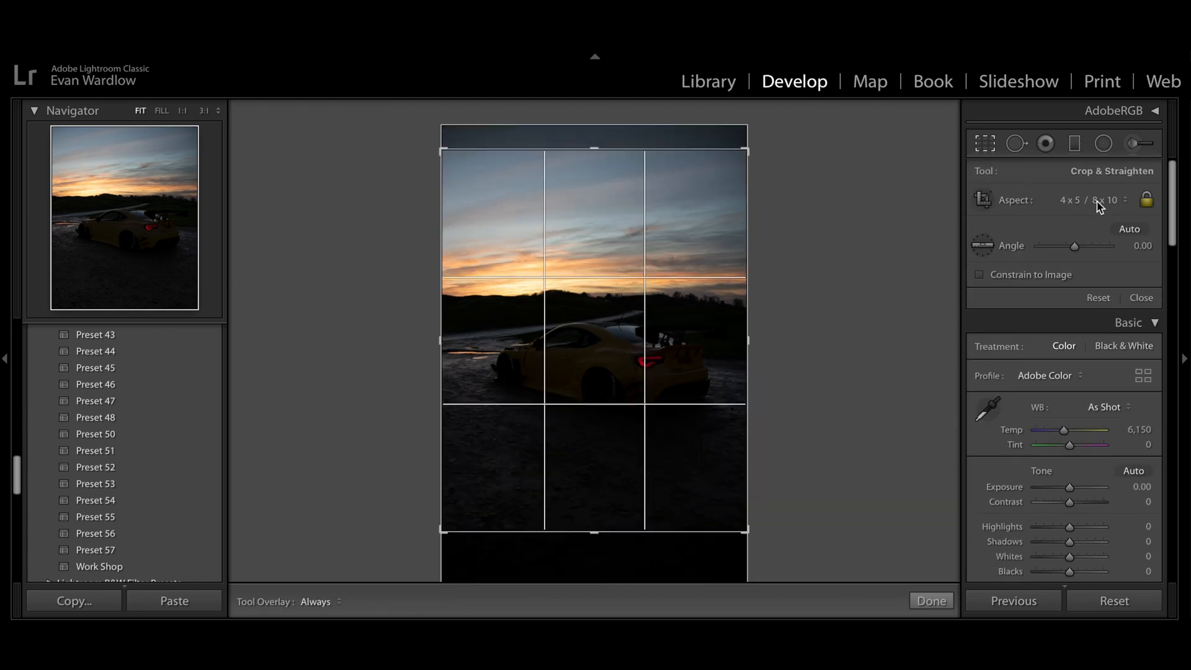
pyautogui.moveTo(651, 279); pyautogui.dragTo(652, 282)
pyautogui.moveTo(760, 506); pyautogui.dragTo(762, 508)
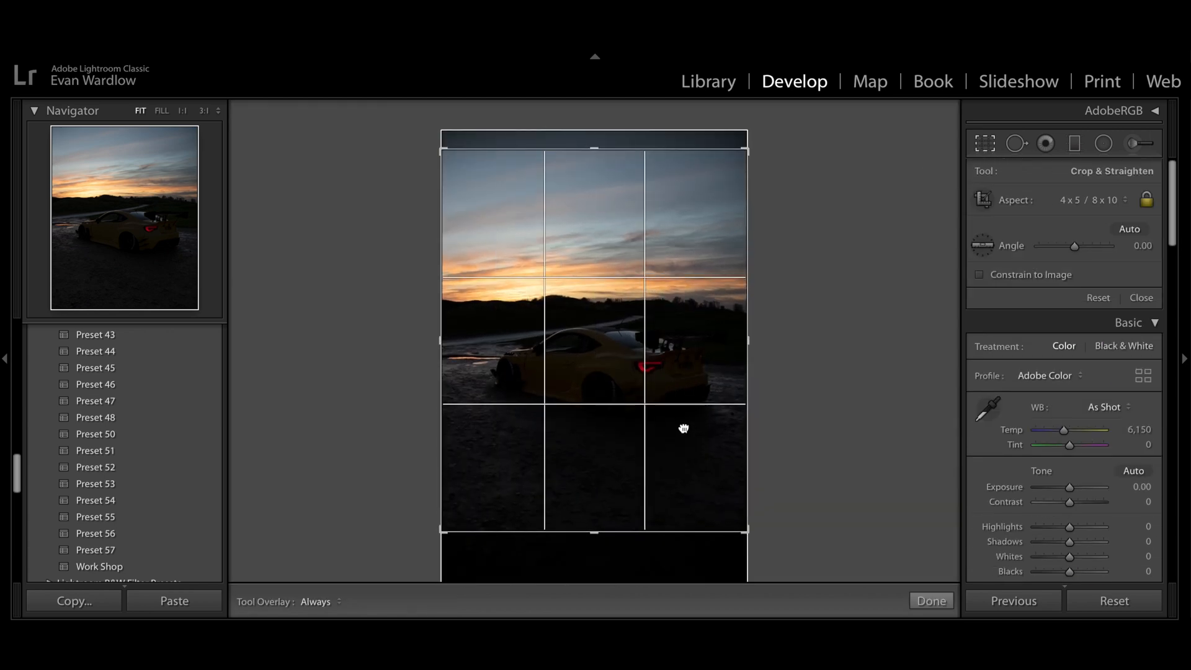
pyautogui.click(984, 147)
pyautogui.press('s')
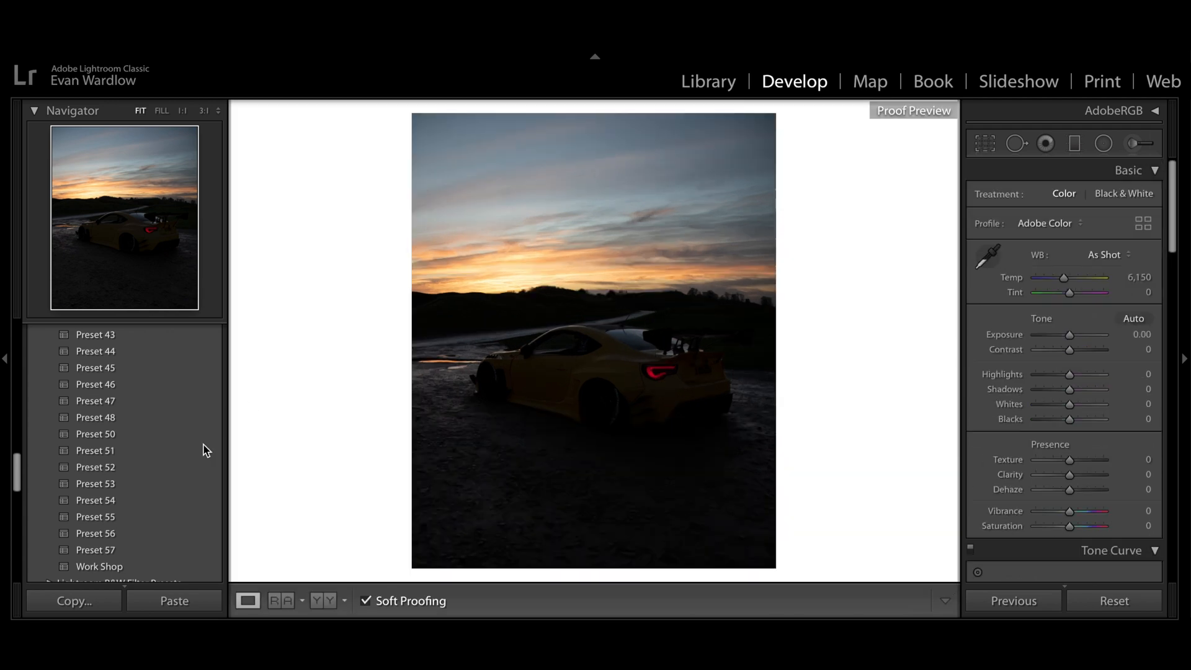
# - Preview the presets from Preset 51 to Preset 57 on the sunset photo to compare their looks
pyautogui.click(123, 470)
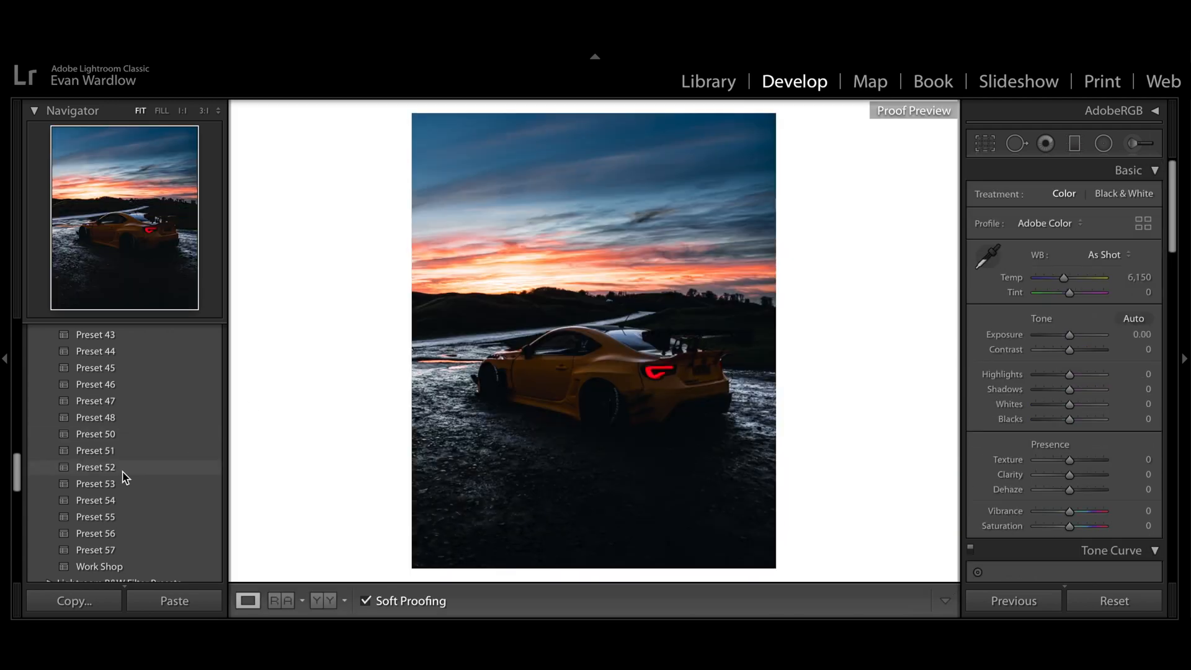
pyautogui.click(112, 551)
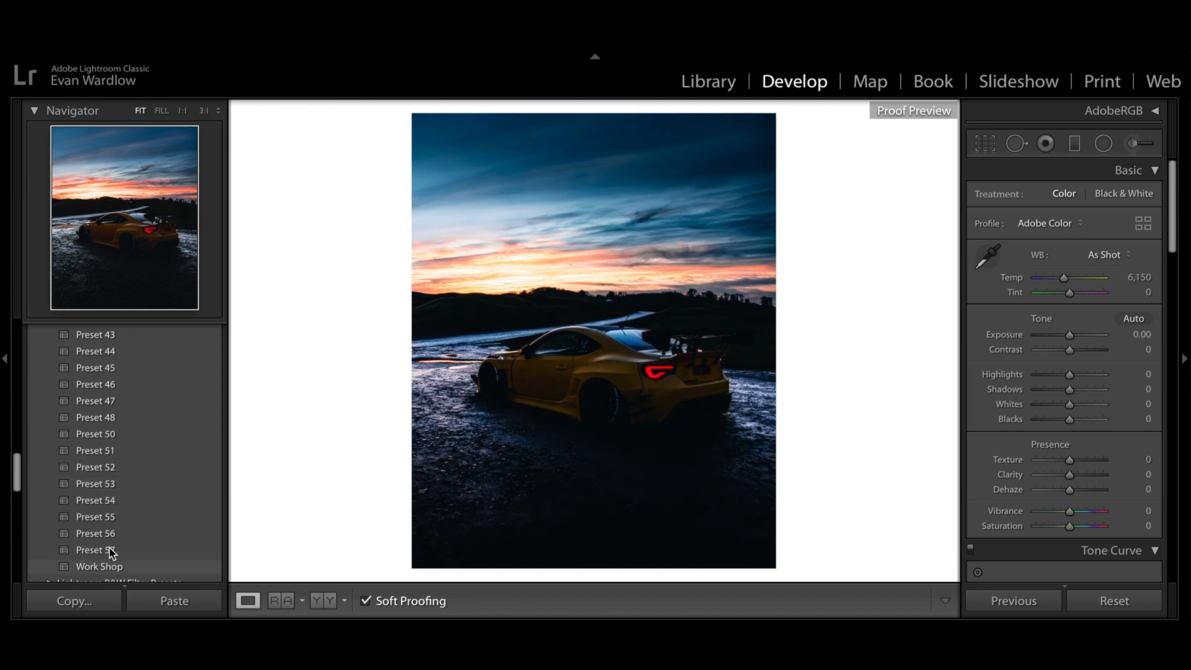
pyautogui.click(114, 537)
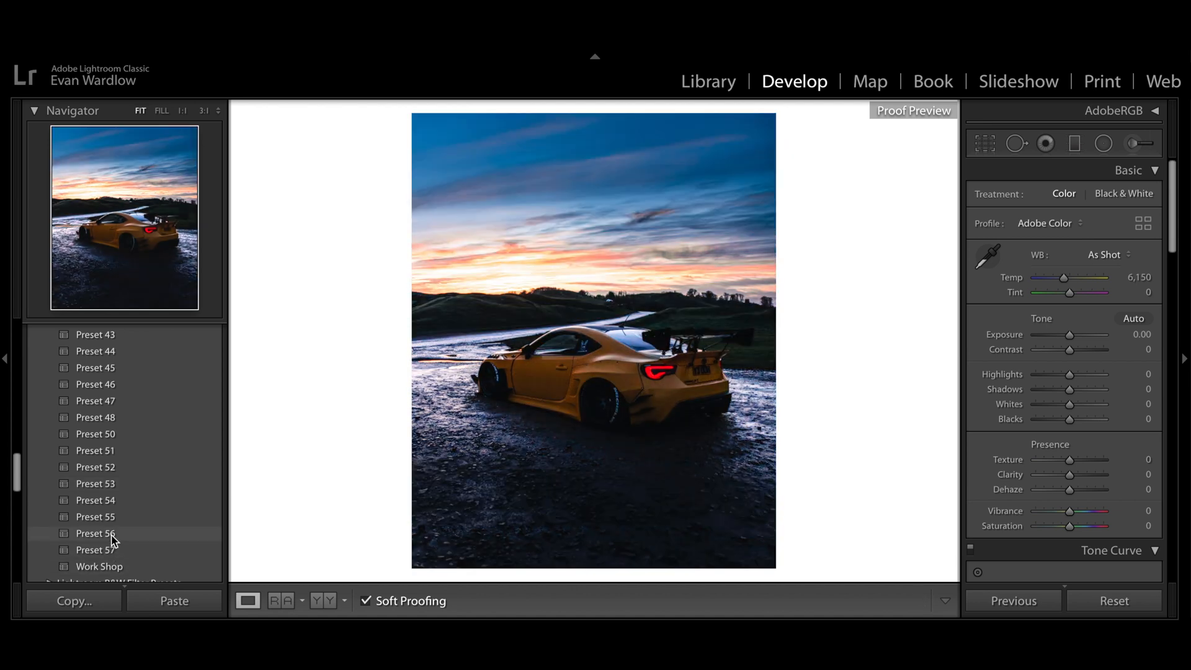
pyautogui.click(116, 518)
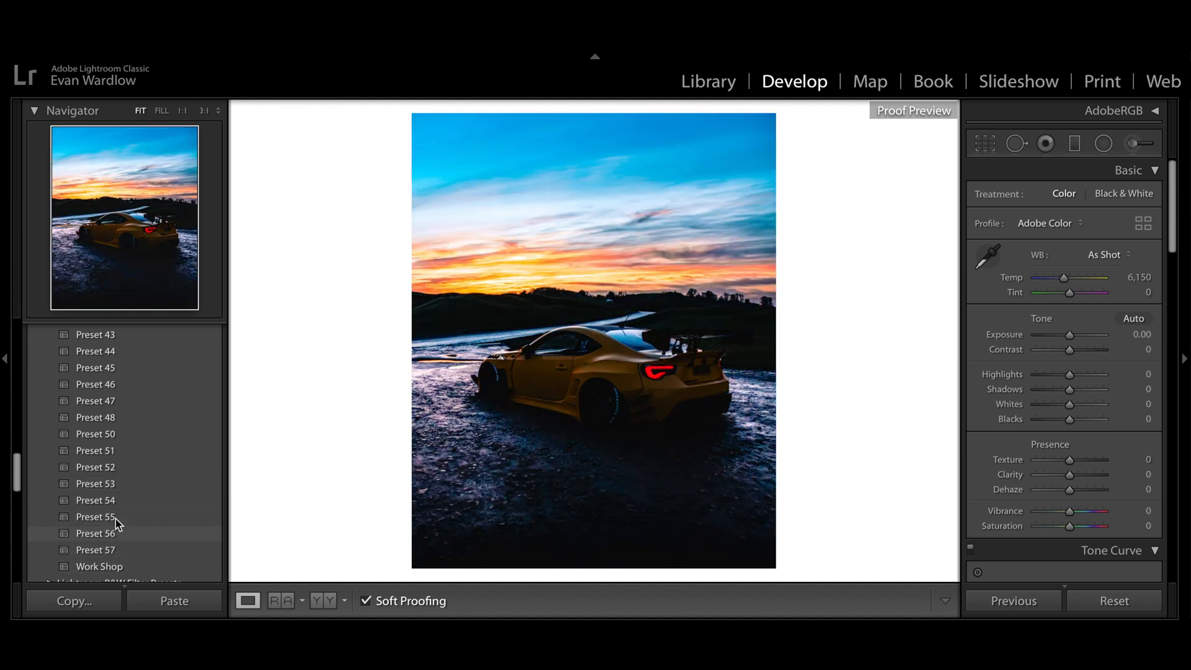
pyautogui.click(123, 501)
pyautogui.click(126, 486)
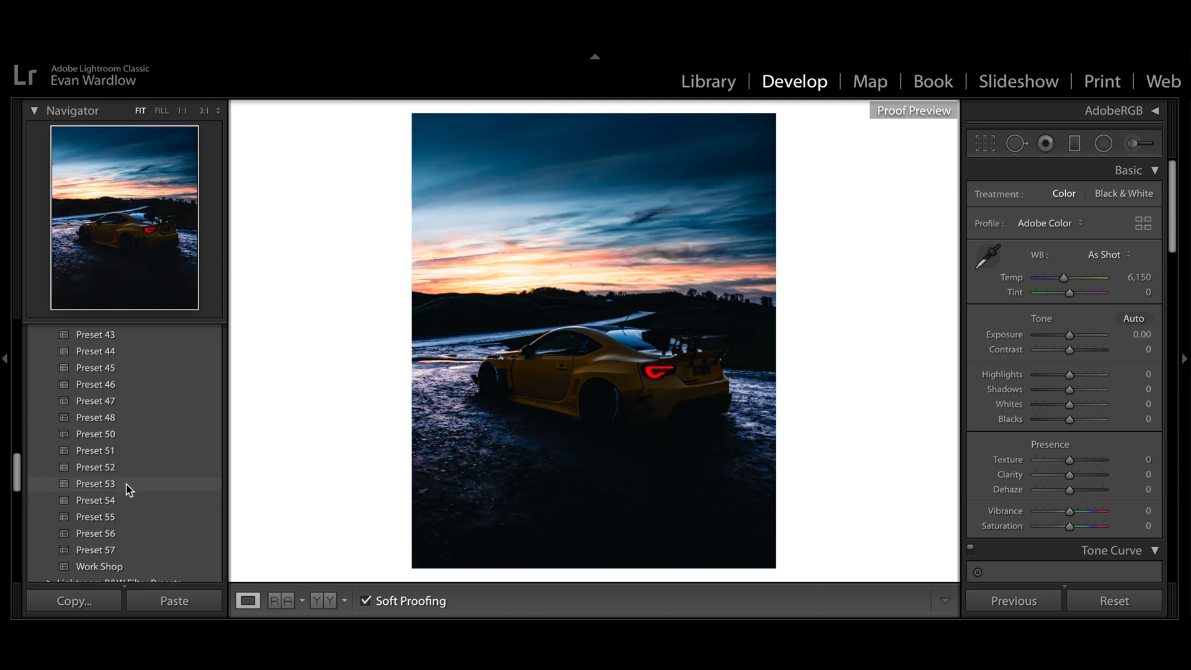
pyautogui.click(129, 471)
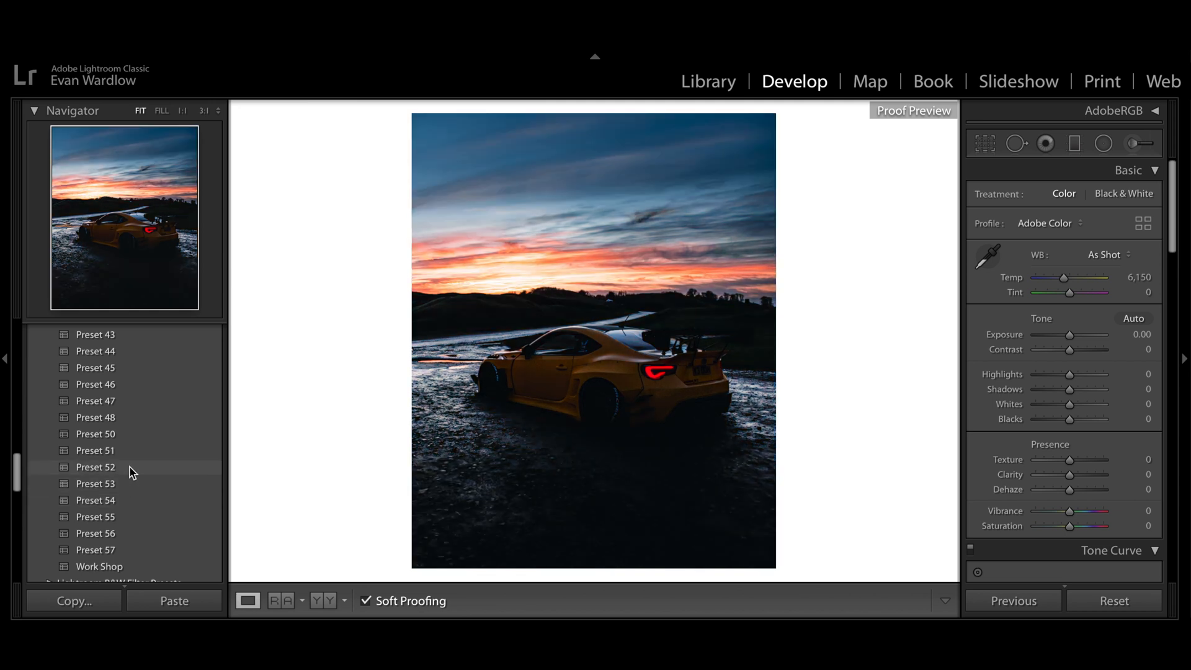
pyautogui.click(130, 457)
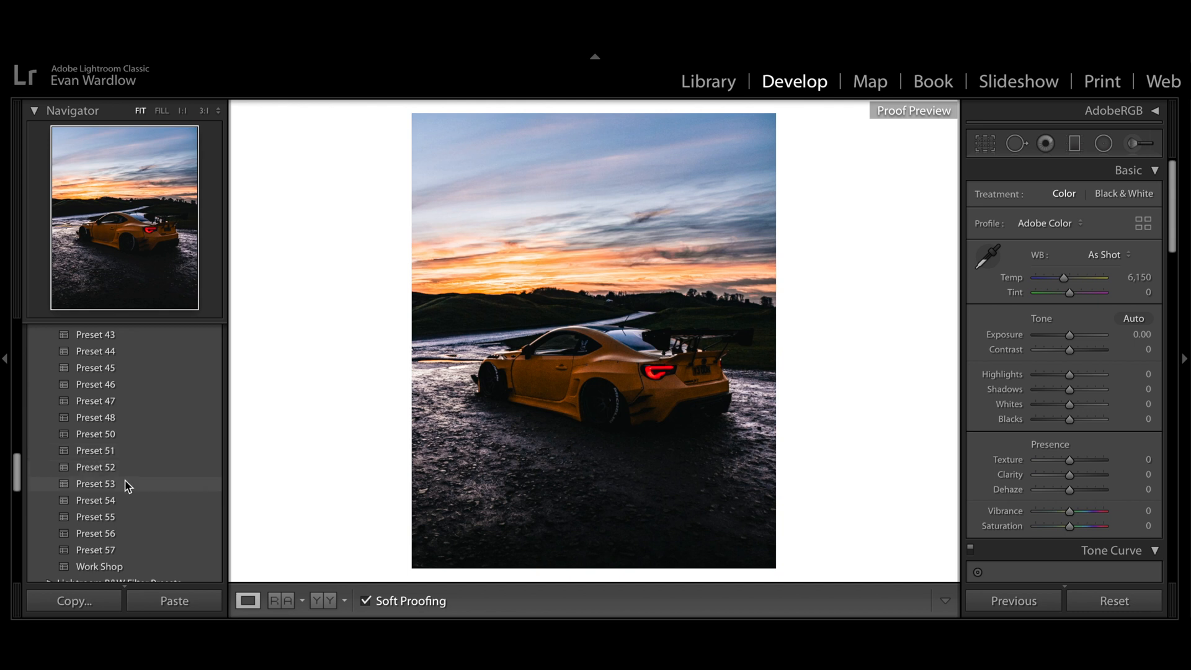
pyautogui.click(129, 453)
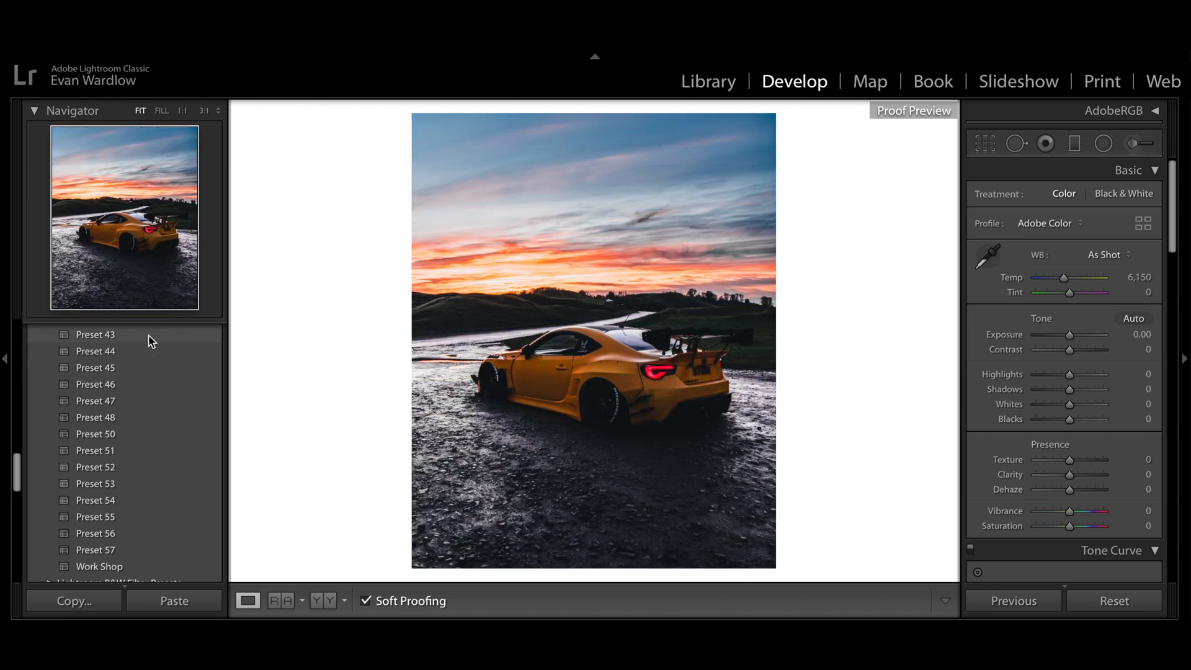
# - Apply Preset 43 to the sunset photo and inspect the car's body at 1:1
pyautogui.click(150, 340)
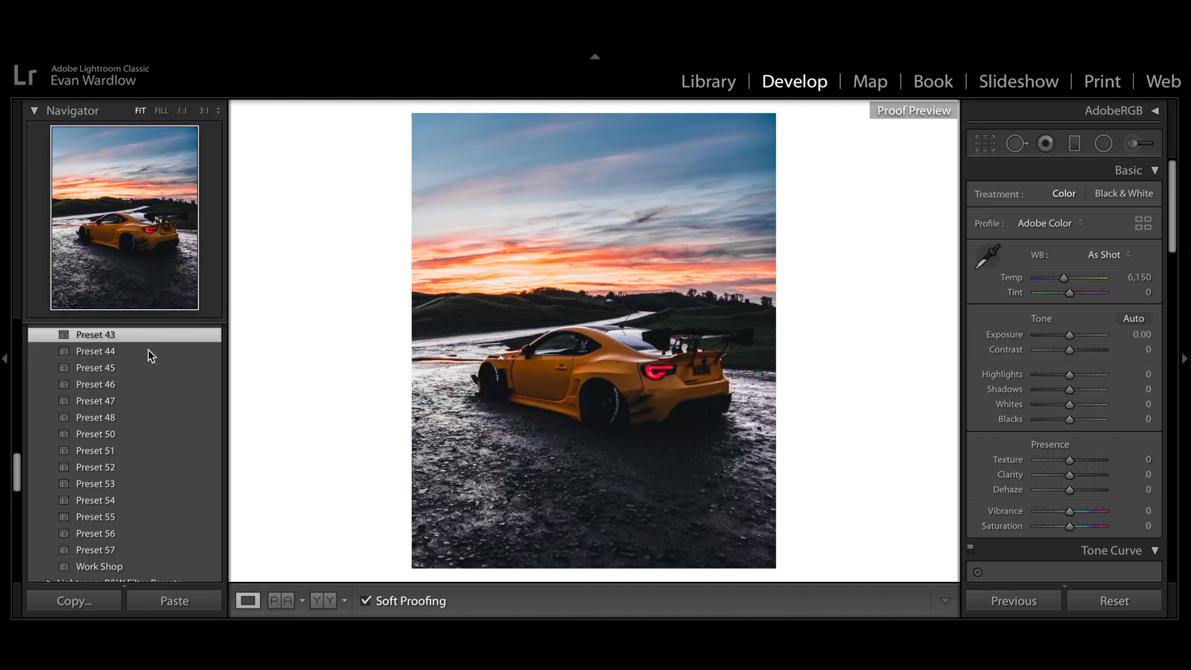
pyautogui.moveTo(675, 360); pyautogui.dragTo(845, 285)
pyautogui.moveTo(432, 324); pyautogui.dragTo(592, 404)
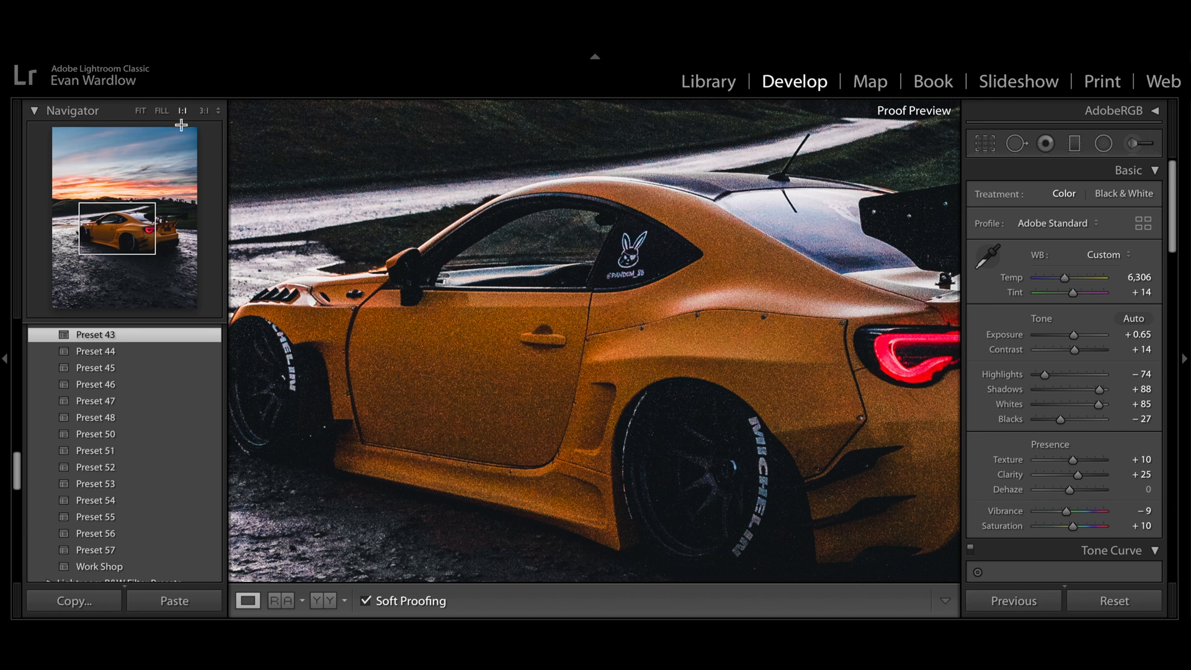
pyautogui.click(142, 111)
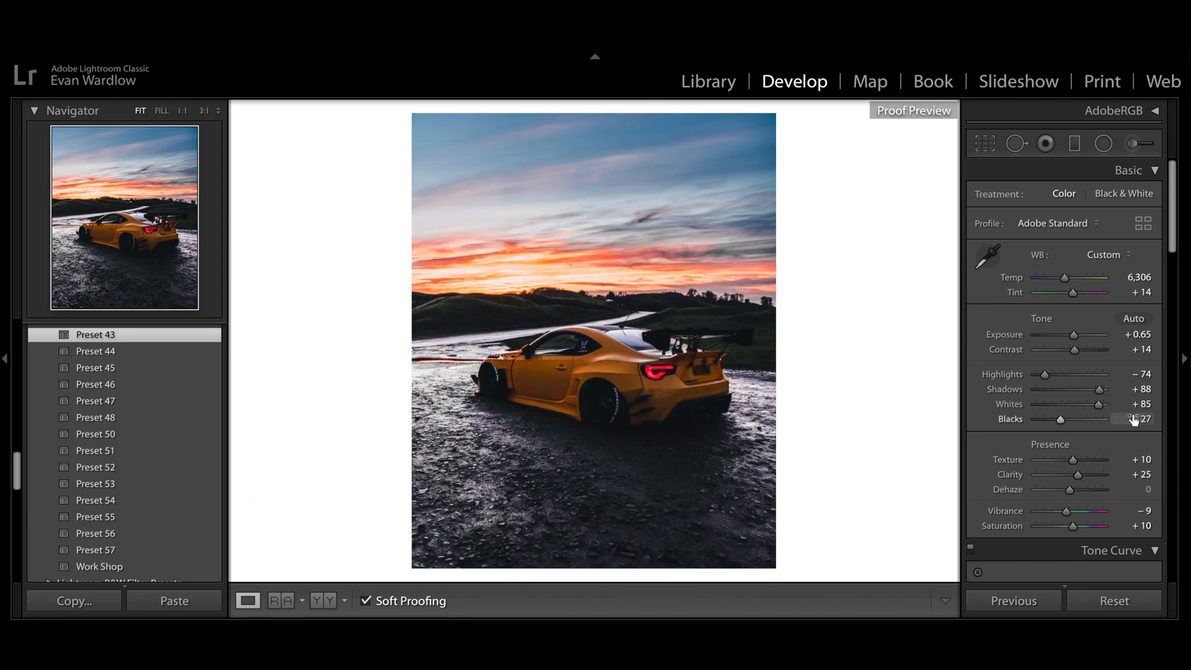
# - Reset the Hue and Luminance of Yellow in the HSL/Color adjustments to their defaults
pyautogui.scroll(-6, 1128, 426)
pyautogui.scroll(6, 1127, 427)
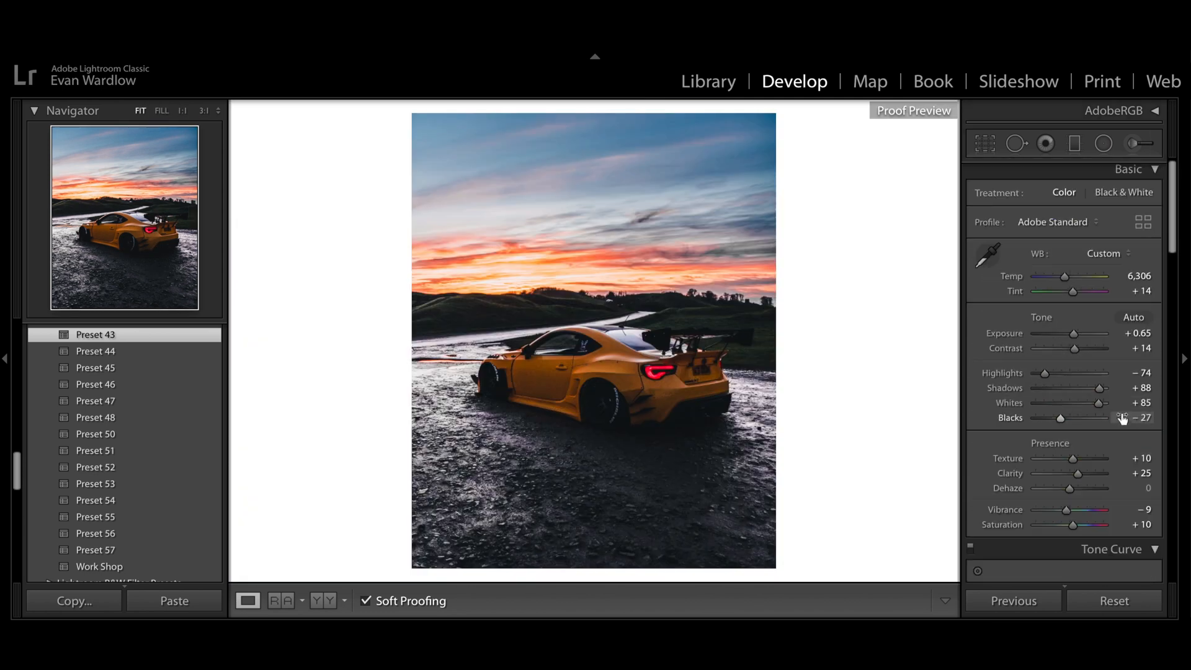
pyautogui.scroll(-8, 1109, 428)
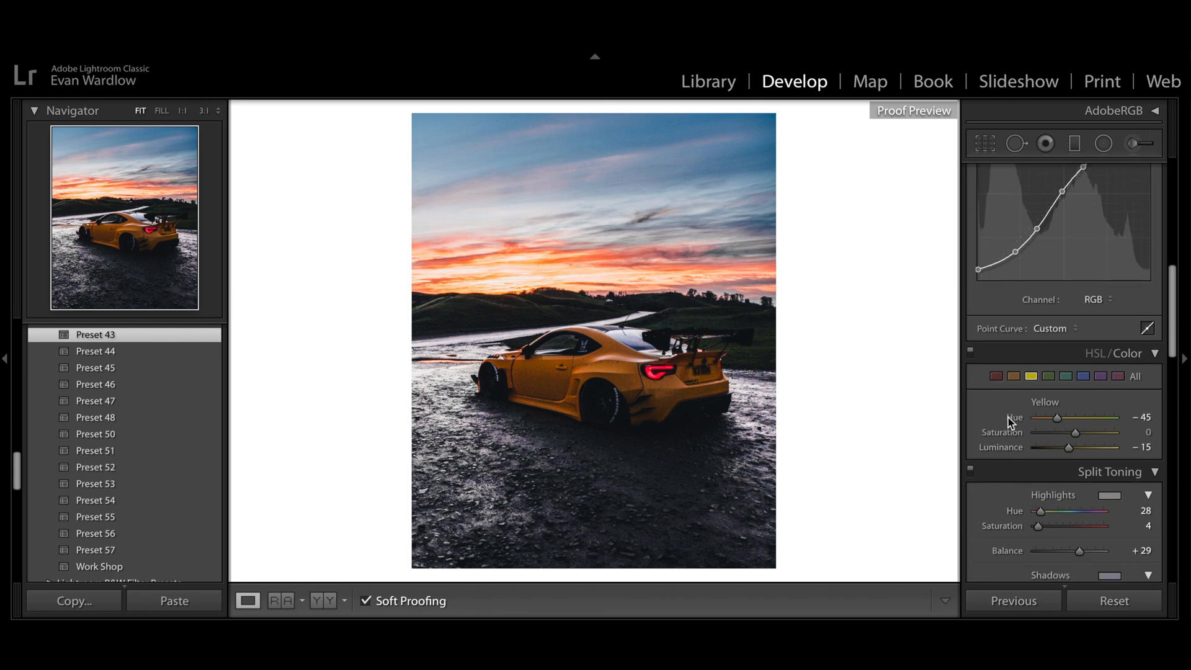
pyautogui.doubleClick(1010, 416)
pyautogui.doubleClick(1005, 447)
# - Set the Sharpening Amount to 0 and the Noise Reduction to Luminance 55 and Contrast 7, checking the car at 1:1
pyautogui.scroll(-8, 1037, 452)
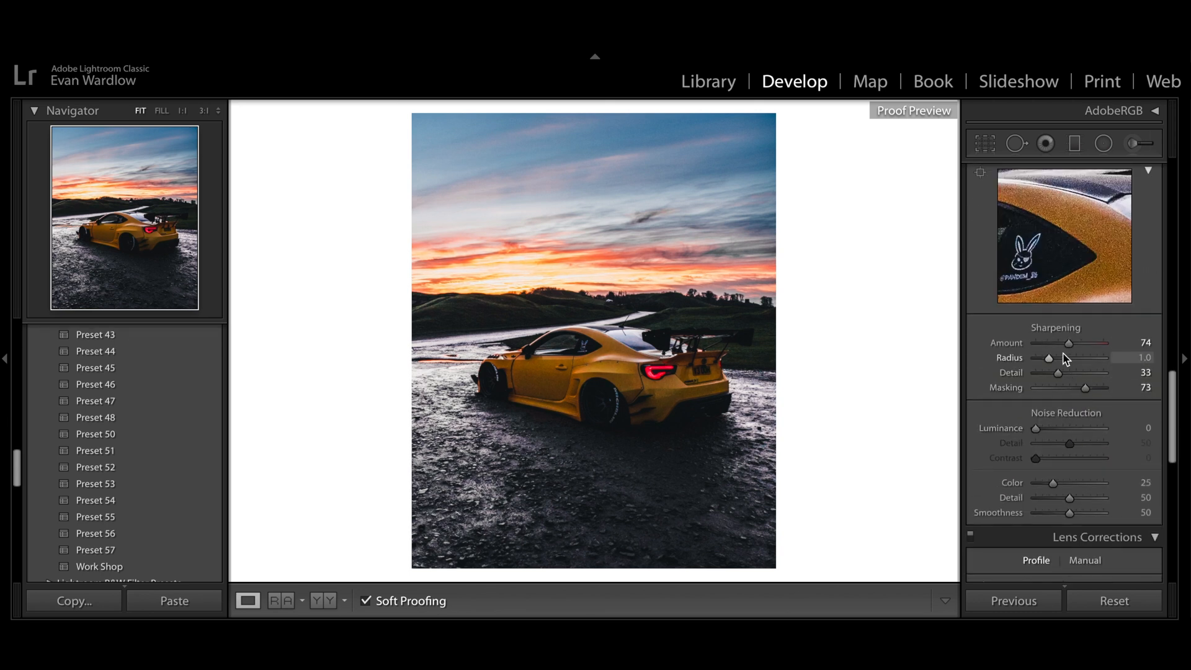
pyautogui.moveTo(1069, 343); pyautogui.dragTo(1036, 345)
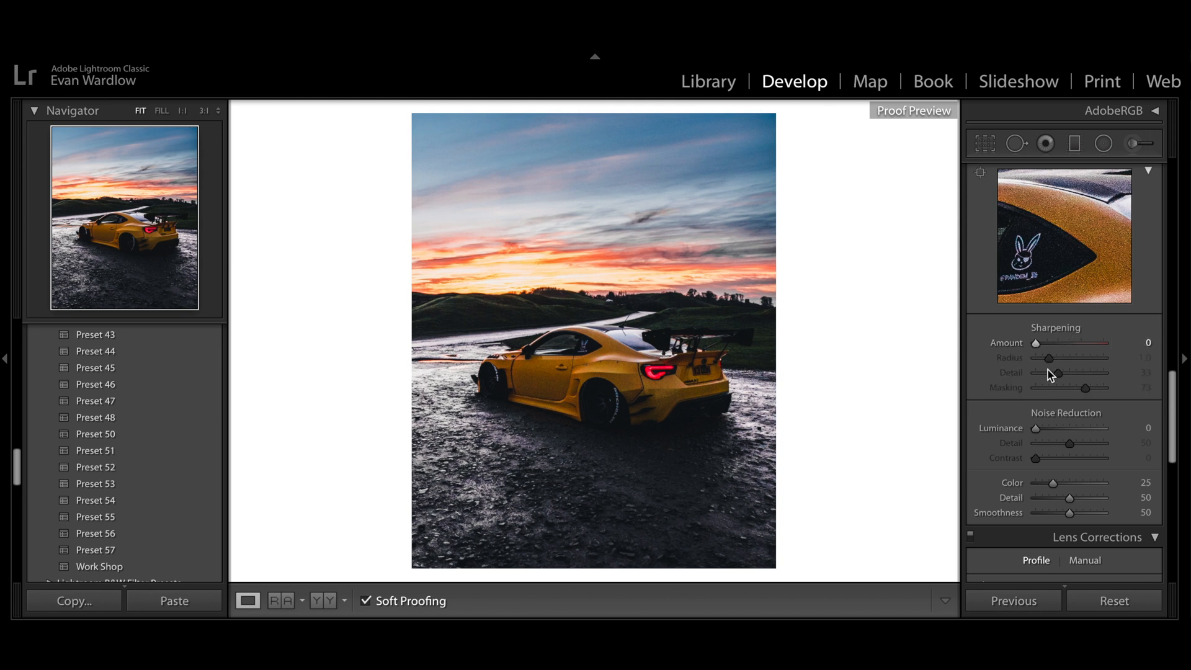
pyautogui.scroll(-1, 1092, 453)
pyautogui.moveTo(1041, 415); pyautogui.dragTo(1074, 420)
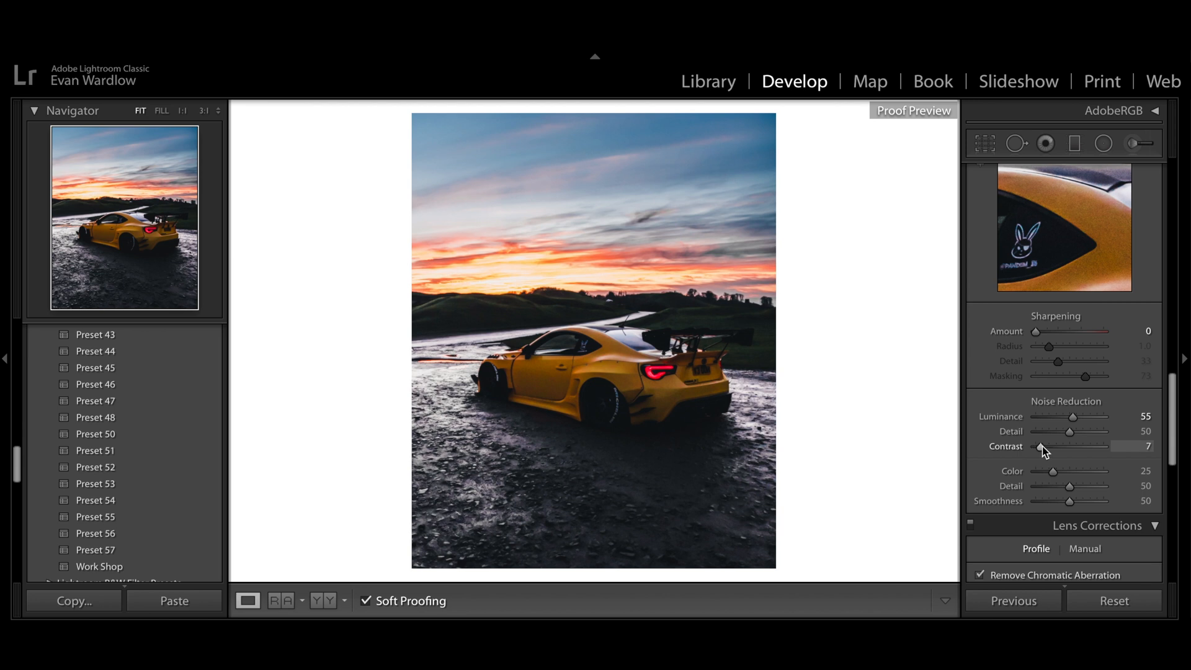
pyautogui.click(649, 373)
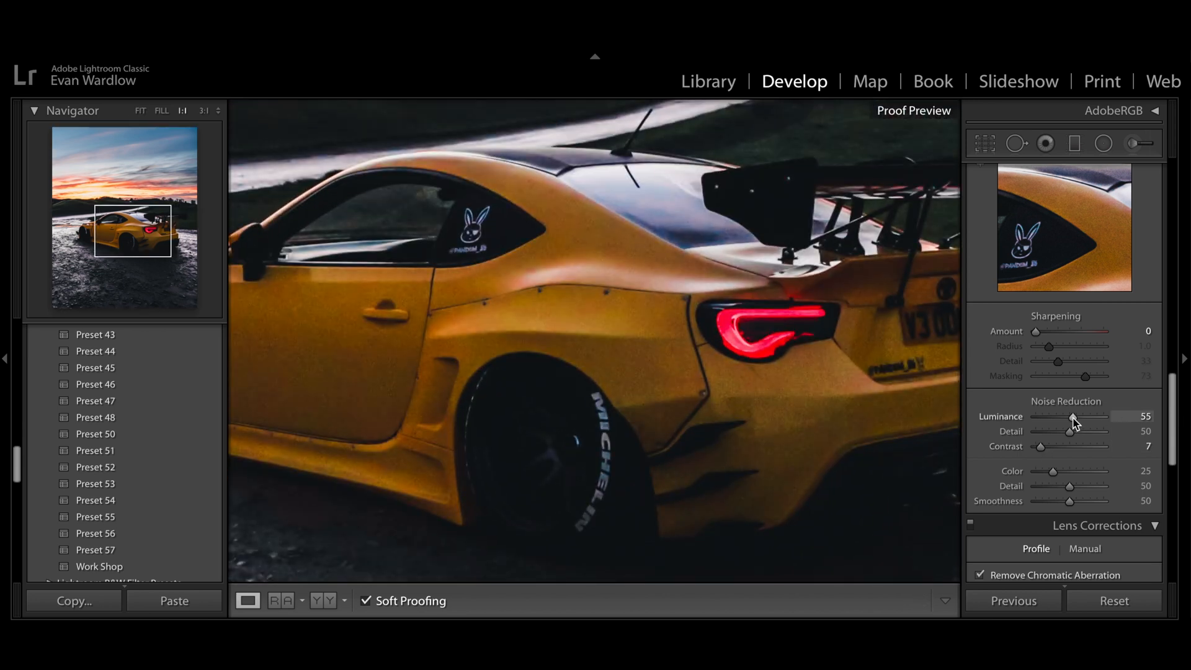
# - Set the Noise Reduction Luminance to 0 and show the whole sunset photo
pyautogui.moveTo(1074, 417); pyautogui.dragTo(938, 418)
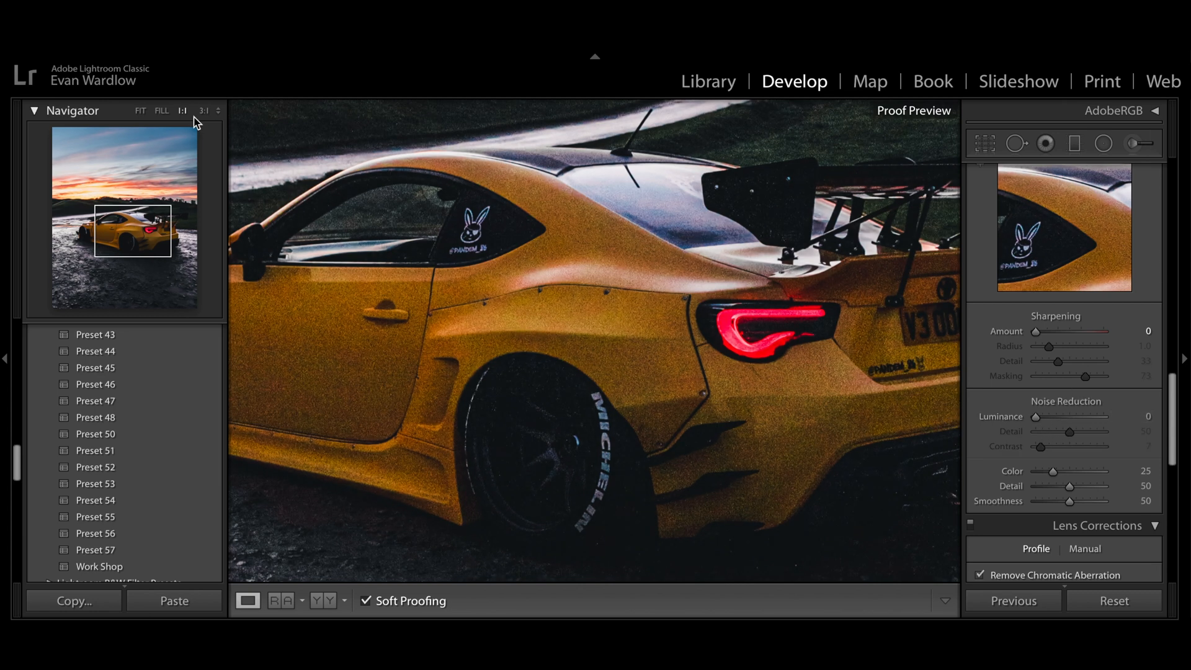
pyautogui.click(140, 110)
pyautogui.scroll(-4, 1123, 323)
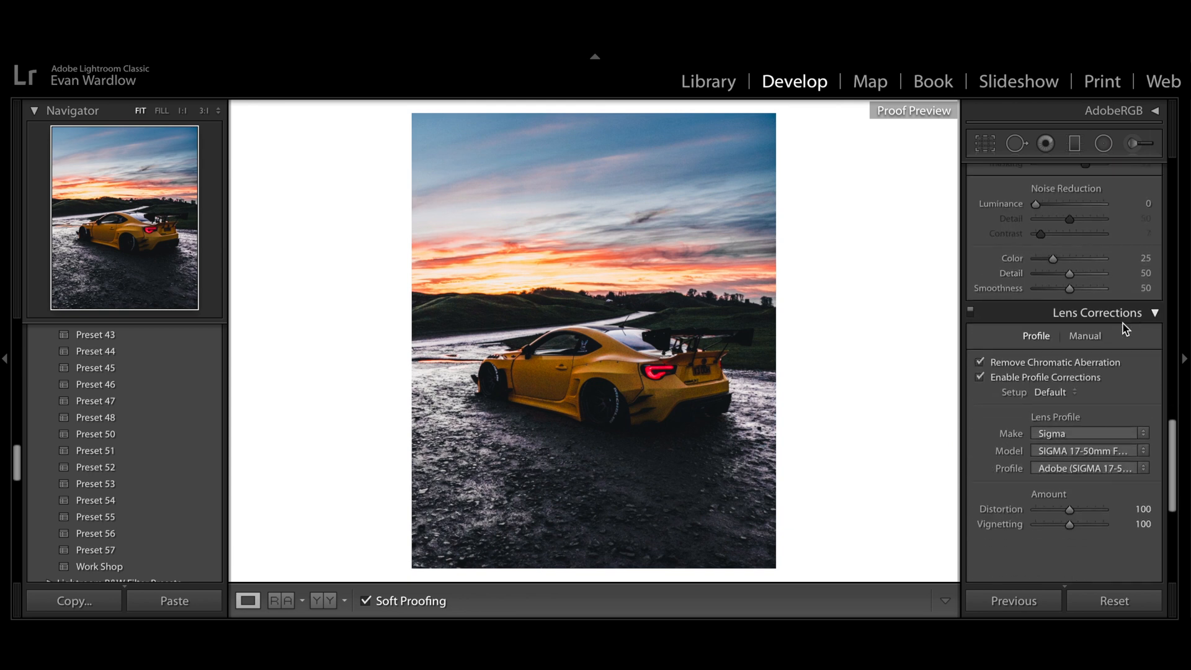
# - Look through the adjustments between Lens Corrections and HSL/Color, and preview Preset 56 on the sunset photo
pyautogui.scroll(-5, 1126, 329)
pyautogui.scroll(3, 1118, 330)
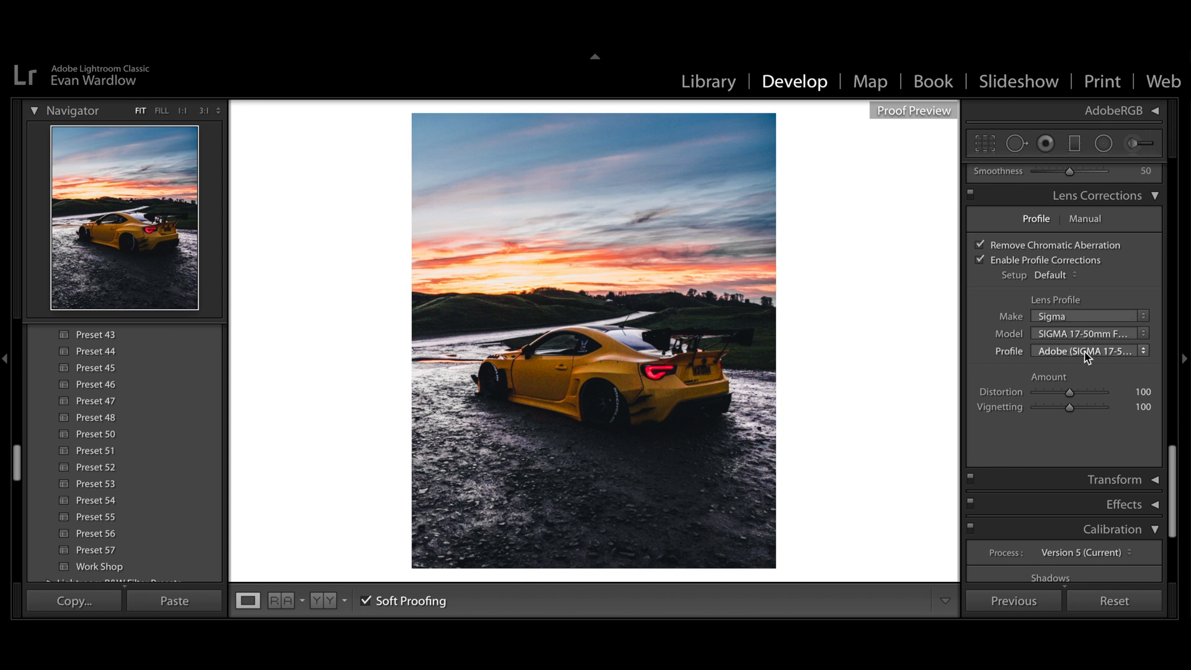
pyautogui.scroll(10, 1112, 360)
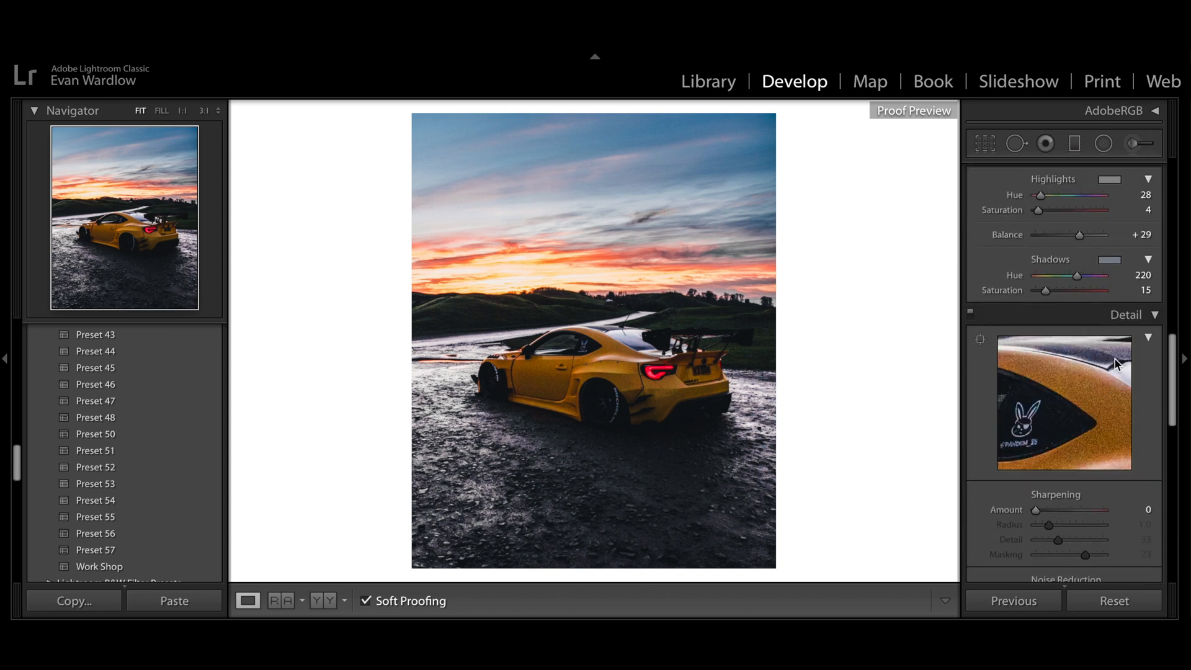
pyautogui.scroll(5, 1115, 360)
pyautogui.scroll(-6, 1110, 372)
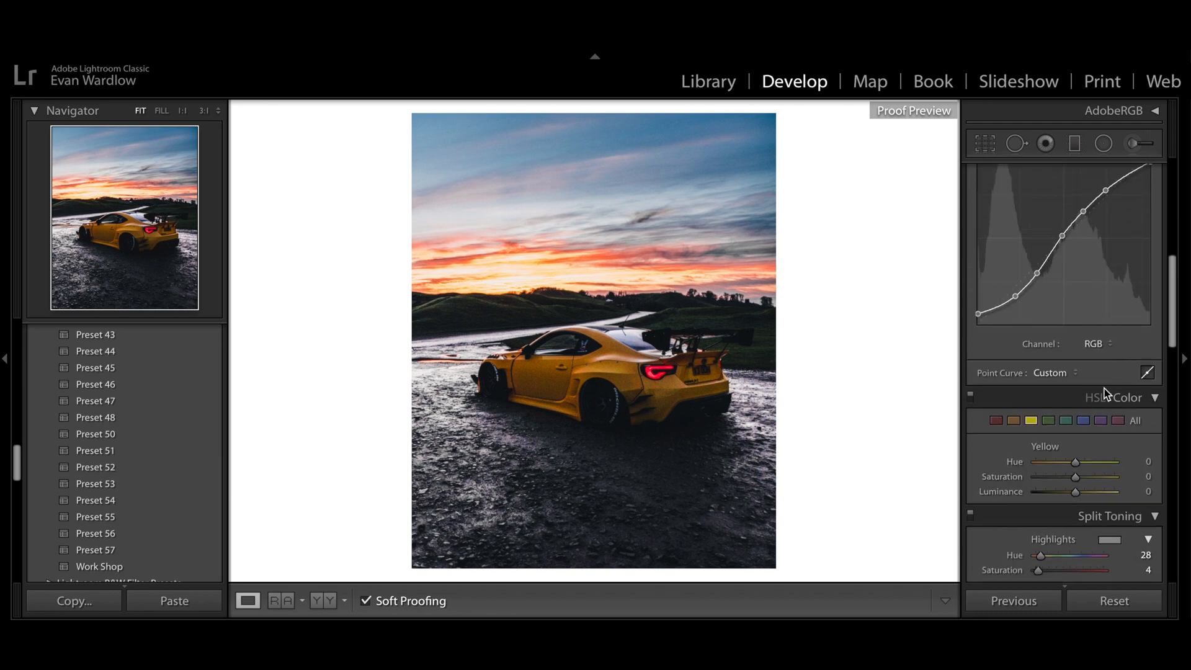
pyautogui.click(106, 540)
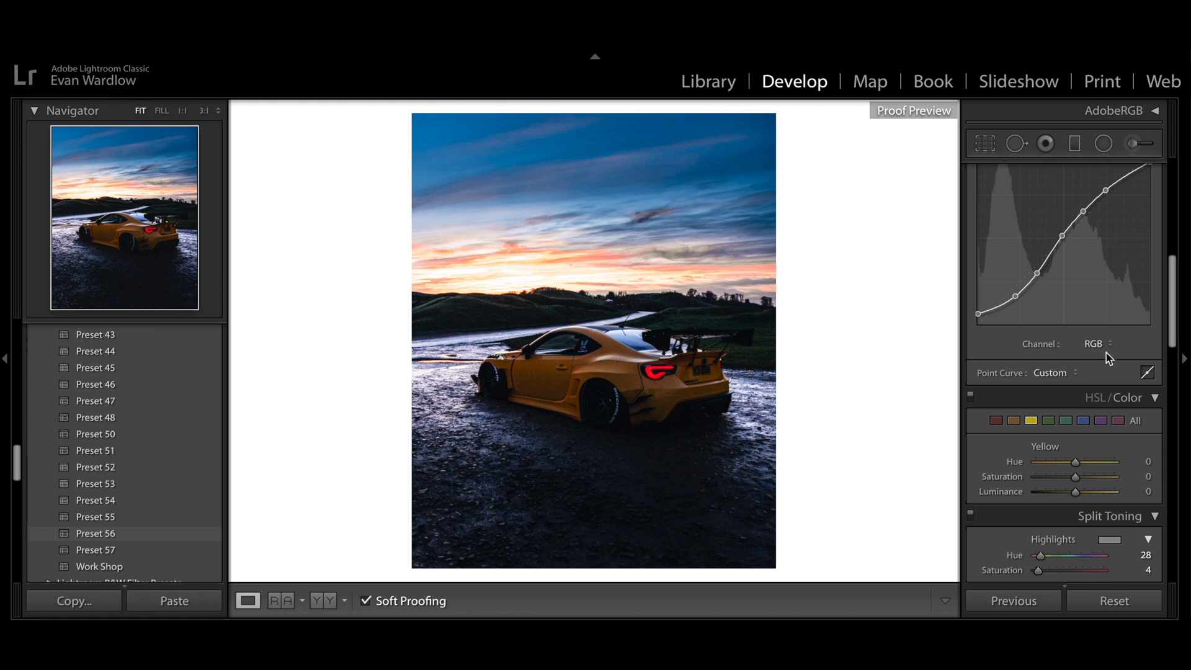
# - Set the Basic tone adjustments to Shadows +87 and Blacks -35
pyautogui.scroll(6, 1107, 353)
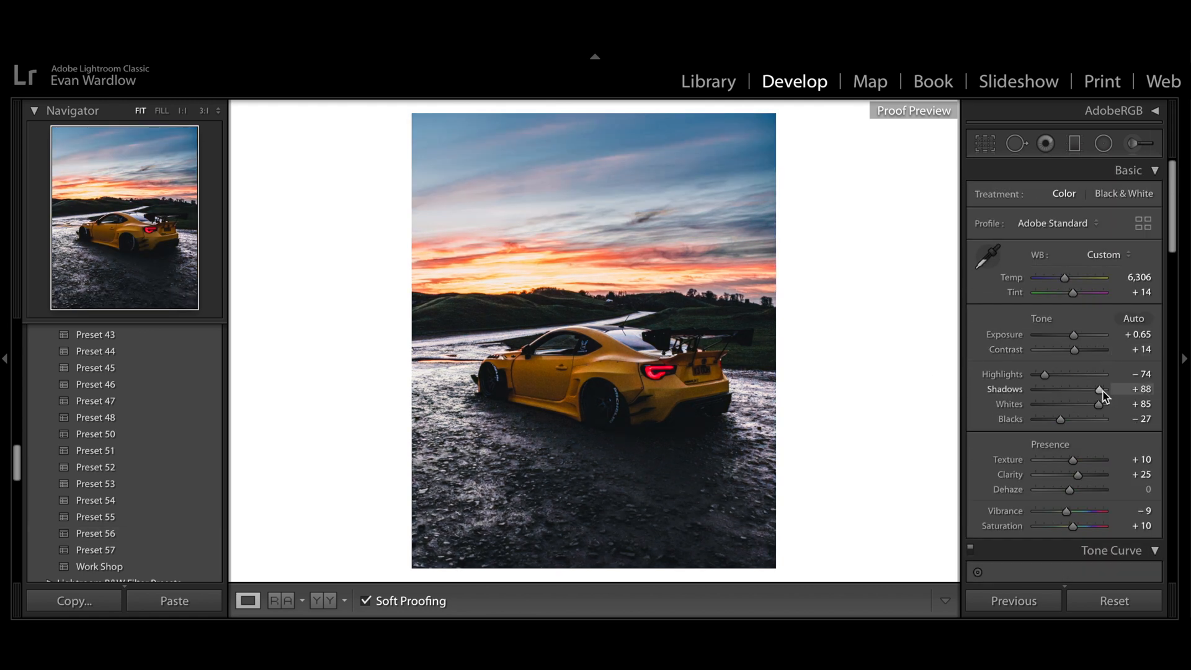
pyautogui.moveTo(1101, 390); pyautogui.dragTo(1059, 420)
pyautogui.moveTo(1099, 391)
pyautogui.mouseDown()
pyautogui.moveTo(1088, 402)
pyautogui.moveTo(1103, 404)
pyautogui.mouseUp()
# - Inspect the car's body, wheels and the ground around it at 1:1, and return to the whole photo
pyautogui.click(672, 377)
pyautogui.moveTo(686, 379); pyautogui.dragTo(748, 254)
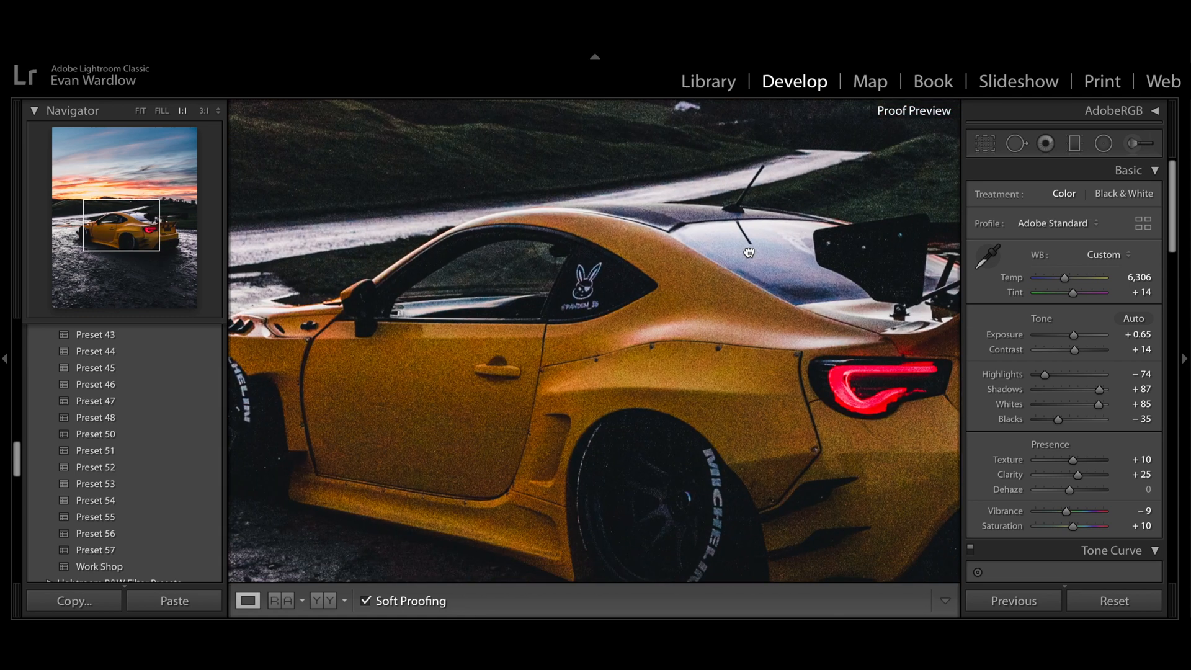
pyautogui.moveTo(641, 394); pyautogui.dragTo(790, 127)
pyautogui.moveTo(760, 350); pyautogui.dragTo(675, 151)
pyautogui.moveTo(449, 494); pyautogui.dragTo(807, 549)
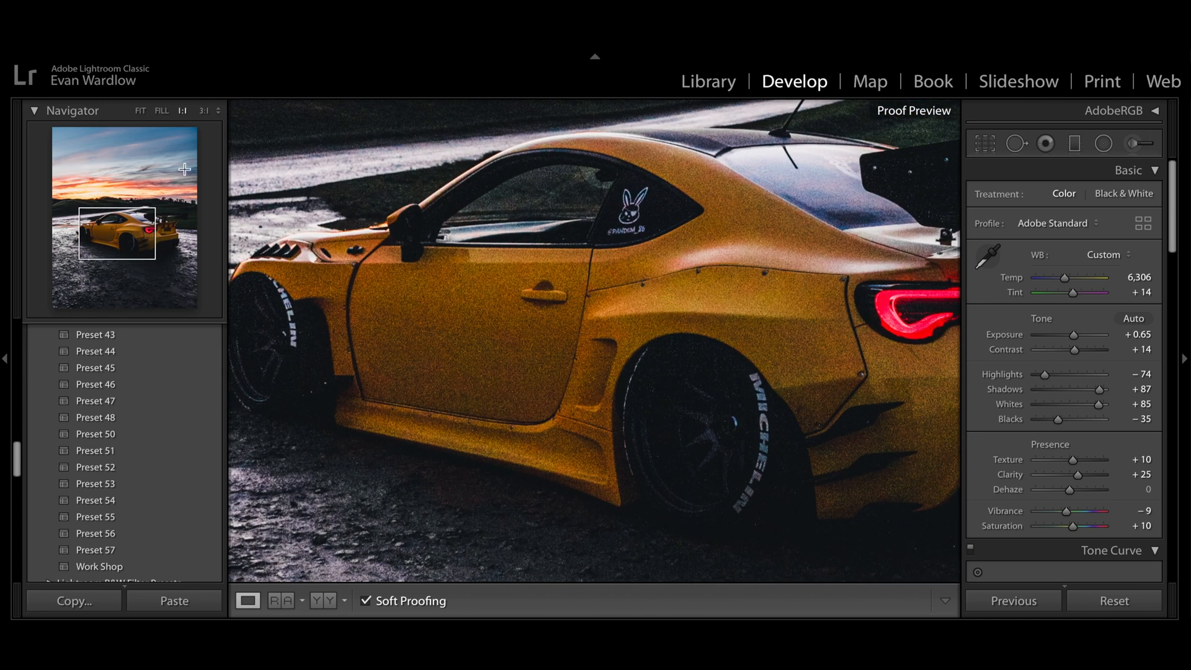
pyautogui.click(143, 113)
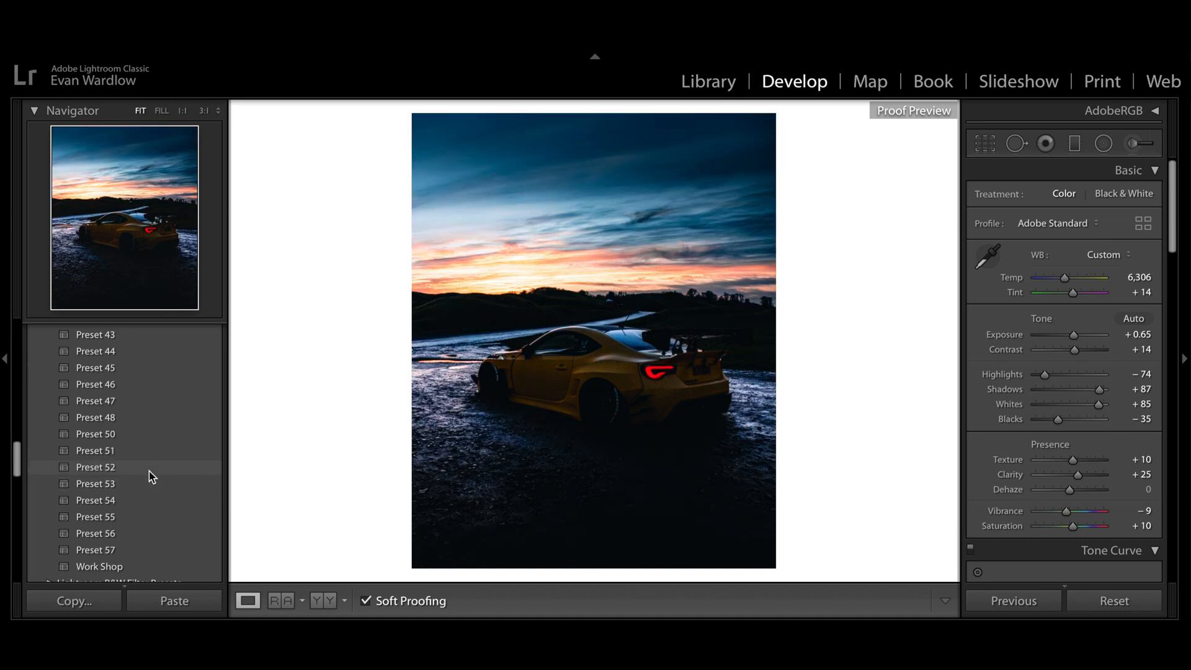
# - Apply Preset 52 to the sunset photo and inspect the car at 1:1
pyautogui.click(149, 471)
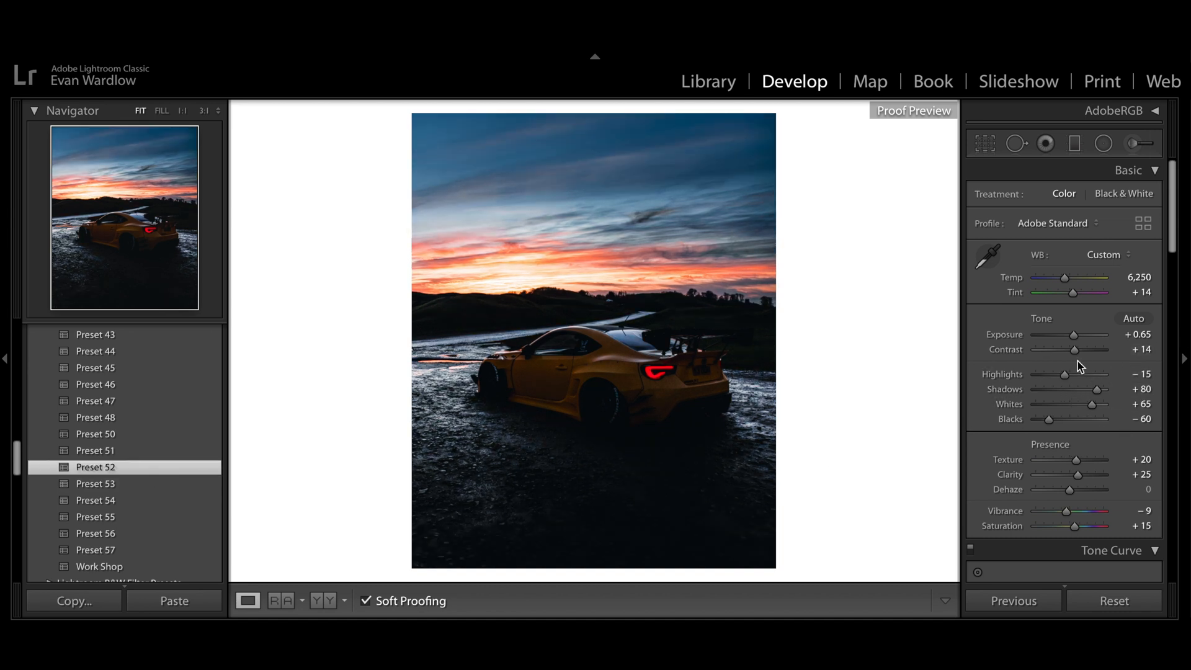
pyautogui.click(692, 397)
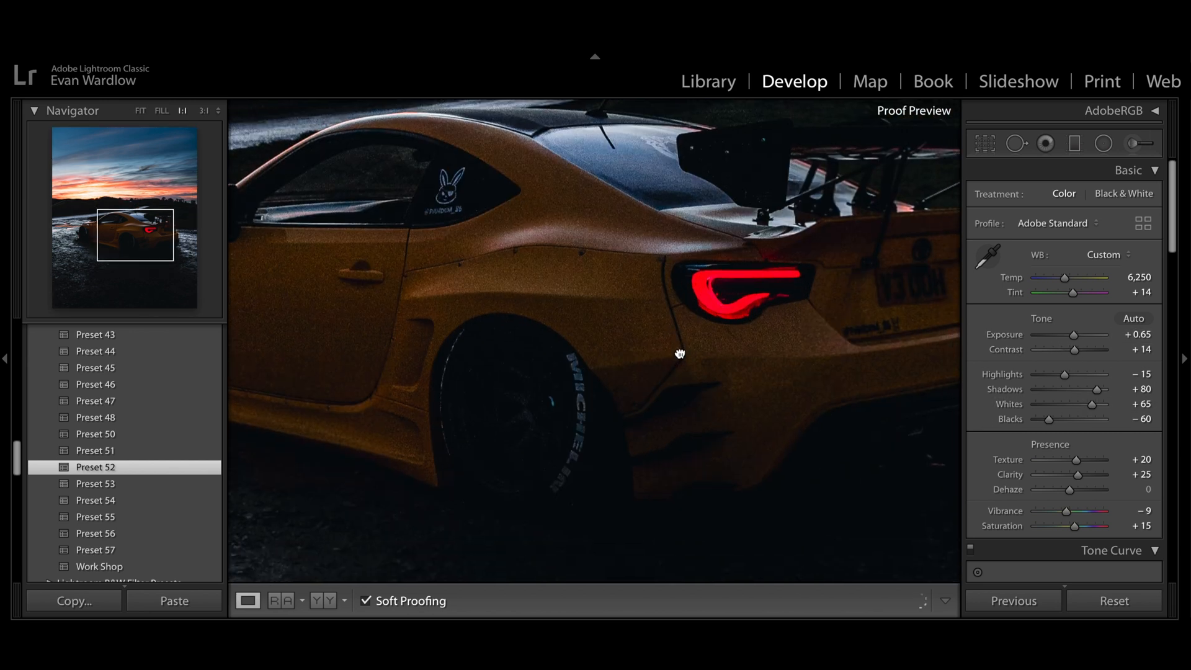
pyautogui.click(1122, 115)
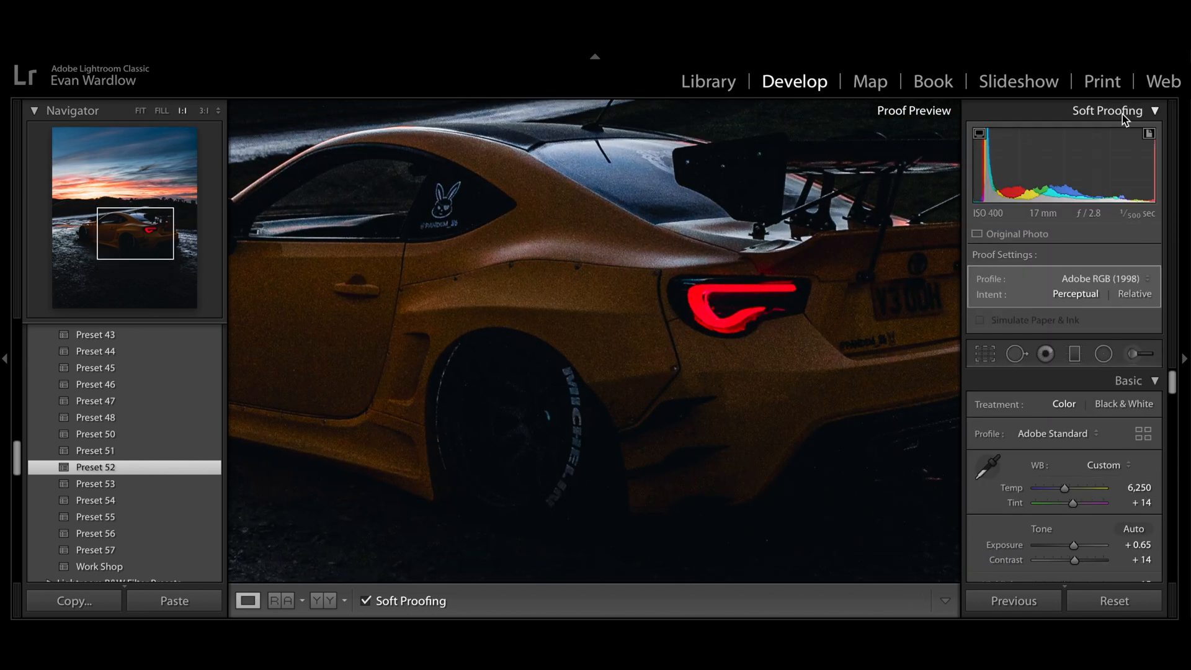
pyautogui.click(1122, 114)
pyautogui.click(140, 110)
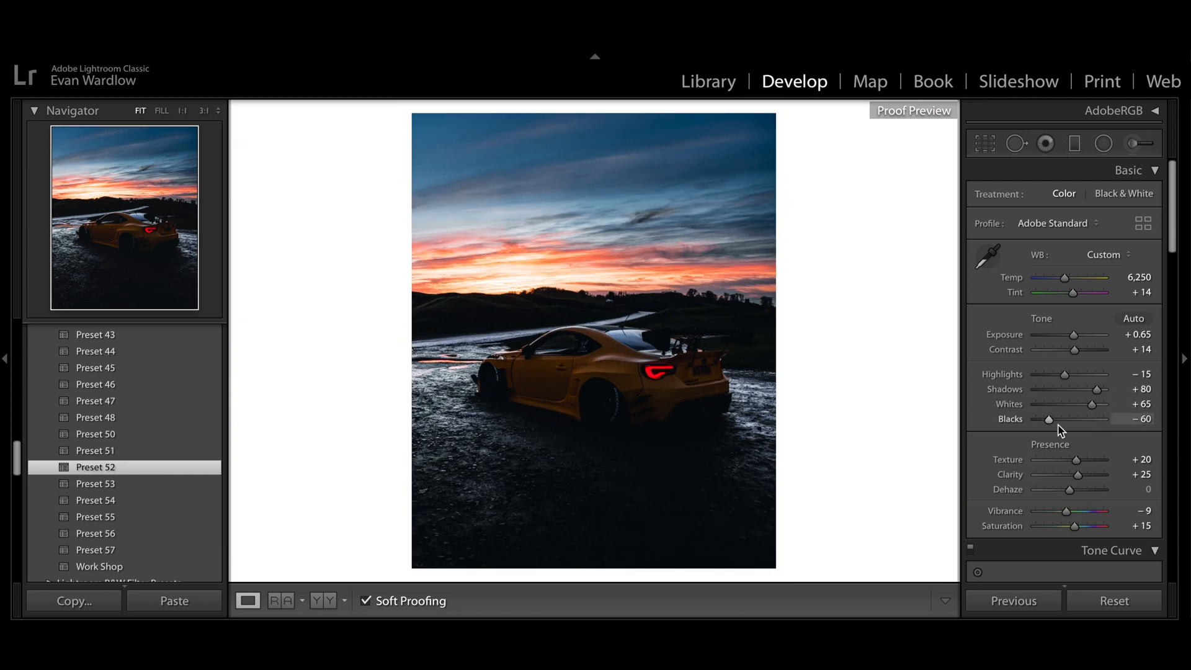
# - Set the Basic tone adjustments to Blacks -36, Highlights -57 and Exposure +1.05
pyautogui.moveTo(1050, 420); pyautogui.dragTo(1059, 425)
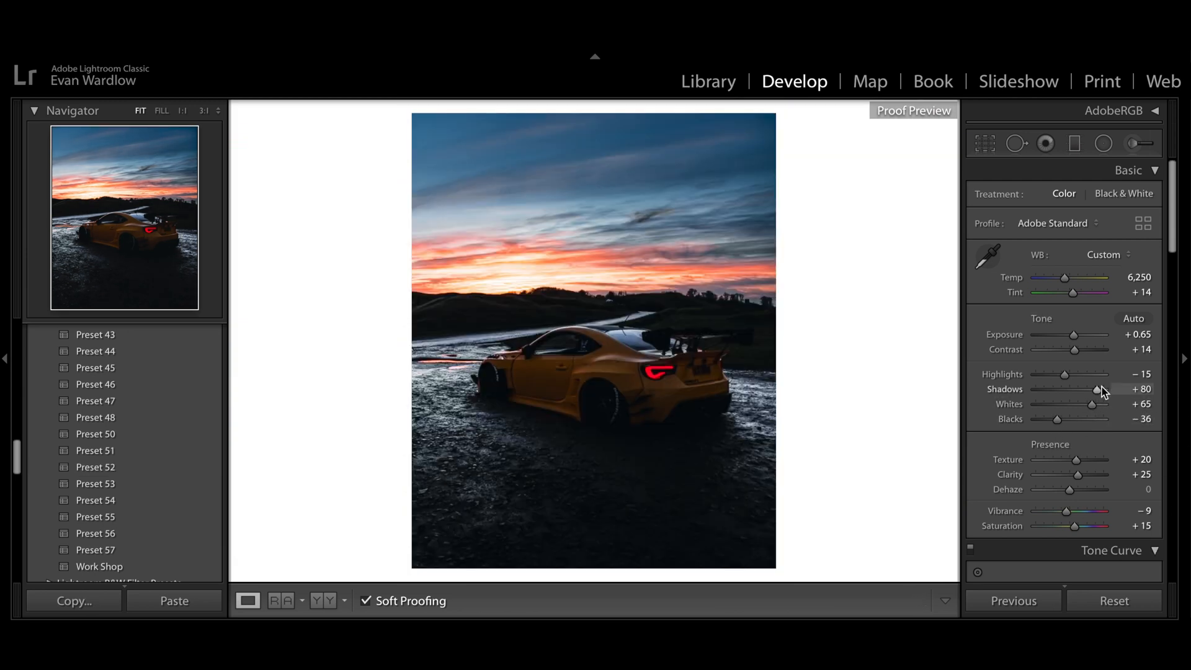
pyautogui.moveTo(1064, 375); pyautogui.dragTo(1053, 377)
pyautogui.moveTo(1072, 335); pyautogui.dragTo(1076, 338)
# - Adjust the Split Toning Balance between the highlights and shadows
pyautogui.scroll(-10, 1092, 461)
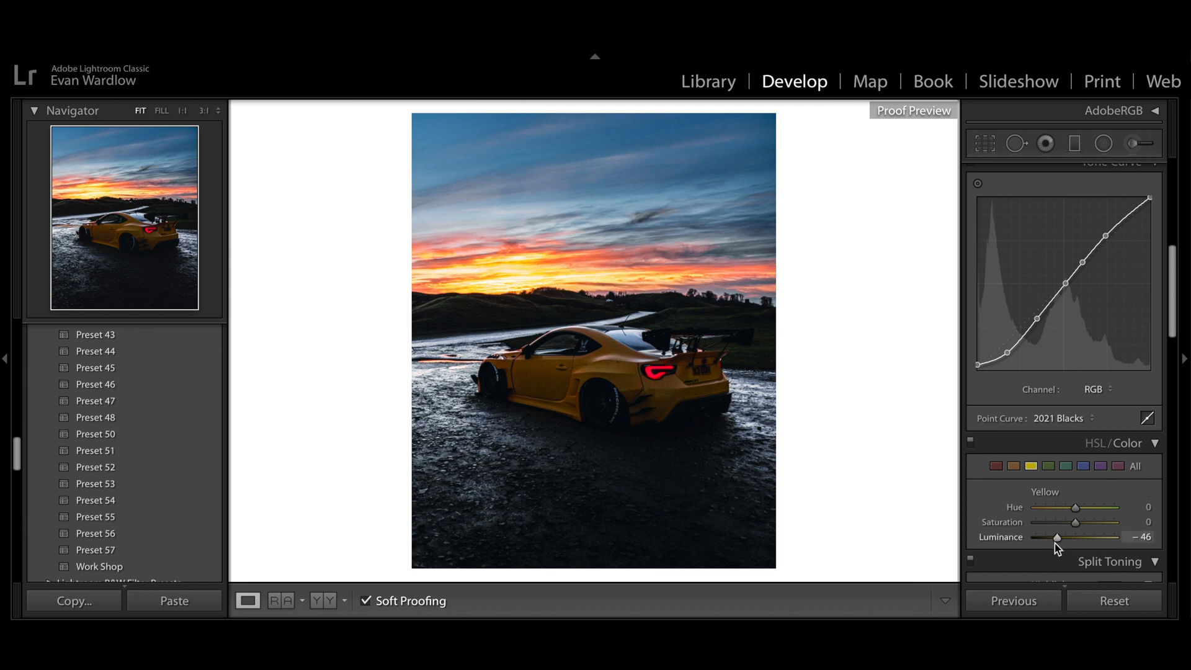
pyautogui.scroll(-10, 1089, 472)
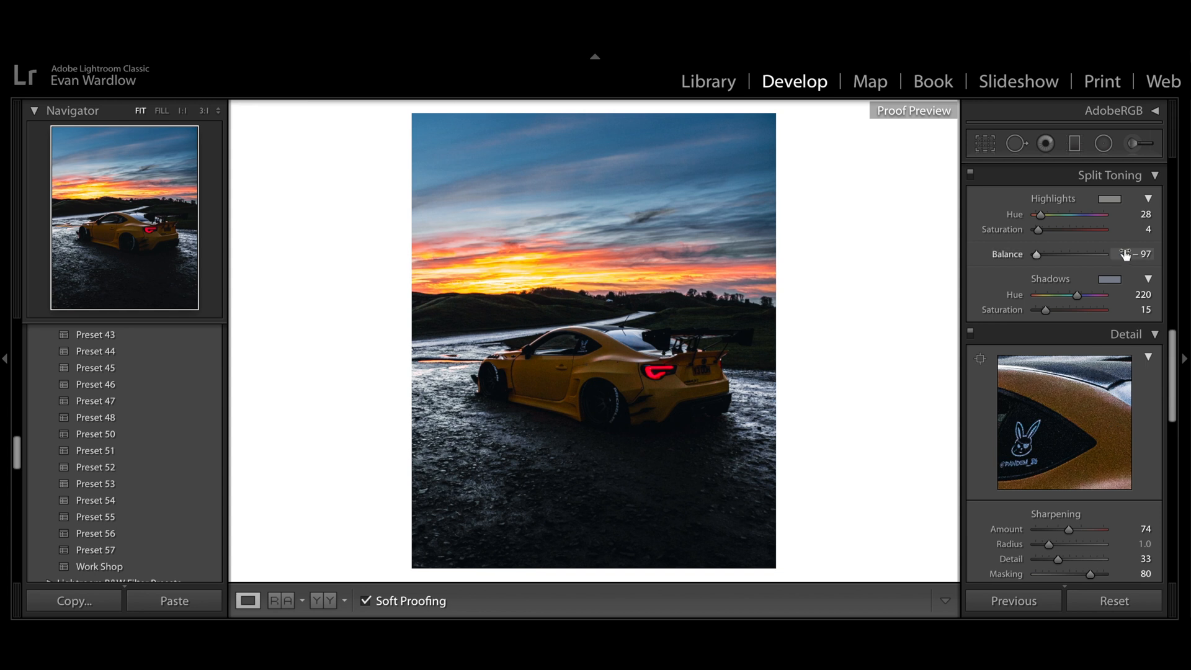
pyautogui.click(1079, 255)
pyautogui.moveTo(1085, 259); pyautogui.dragTo(1071, 273)
# - Set the Noise Reduction Luminance to 35 and check the grain on the car at 1:1
pyautogui.scroll(-5, 1061, 347)
pyautogui.moveTo(1036, 318); pyautogui.dragTo(1063, 324)
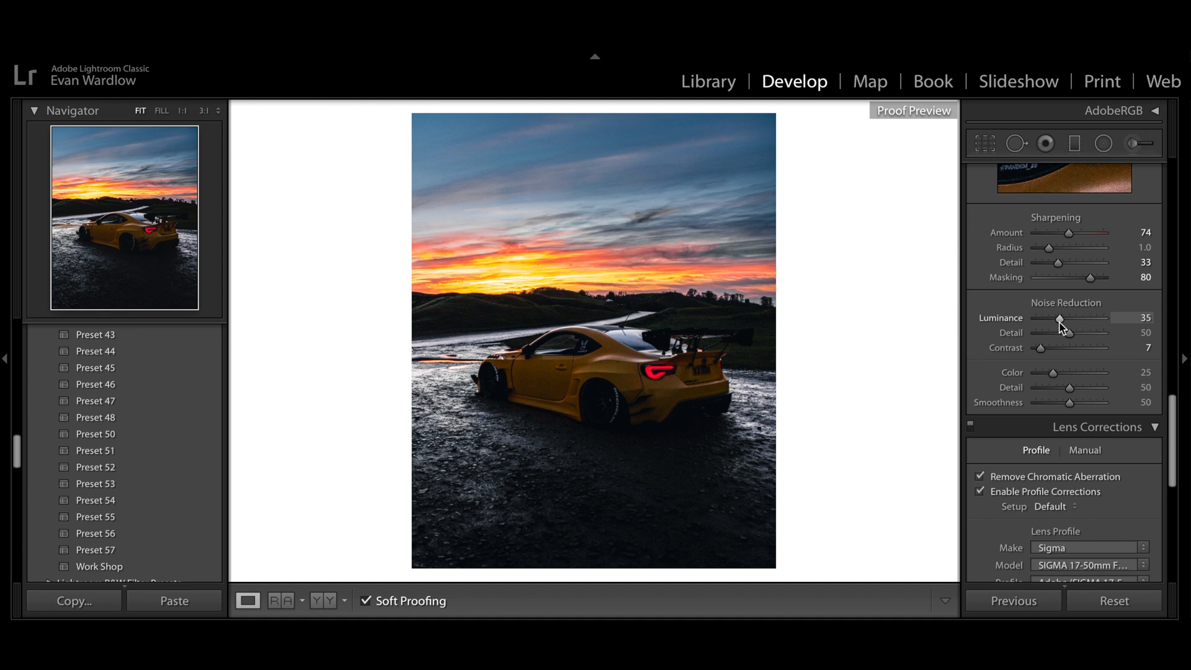
pyautogui.scroll(-10, 1062, 324)
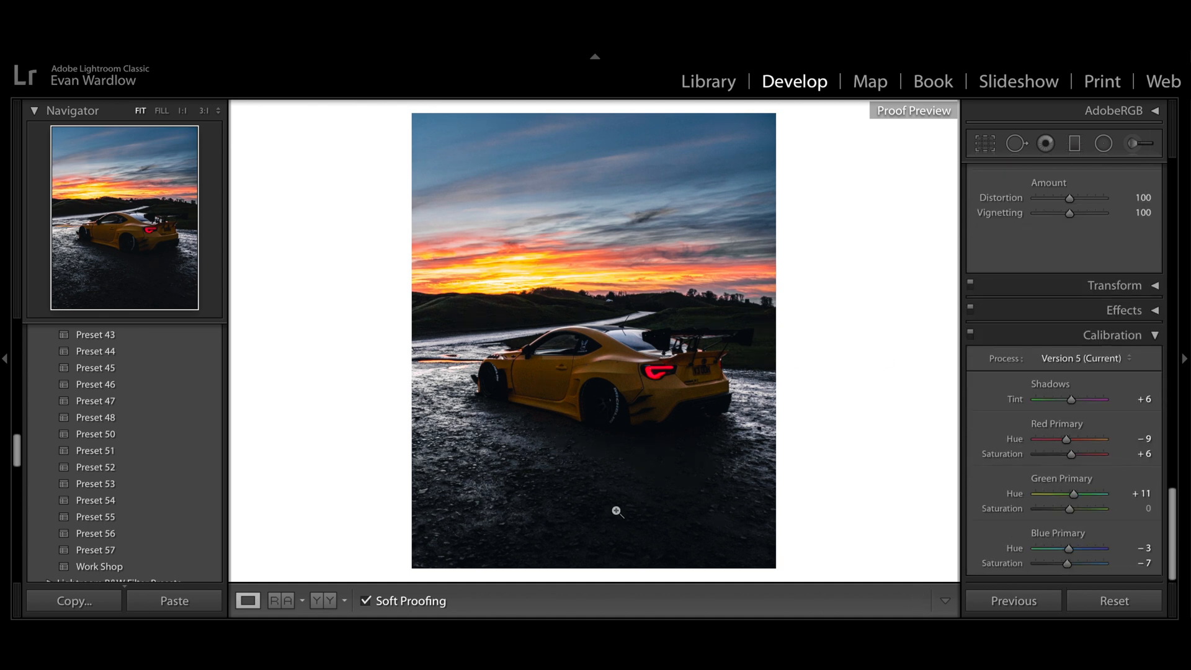
pyautogui.click(606, 366)
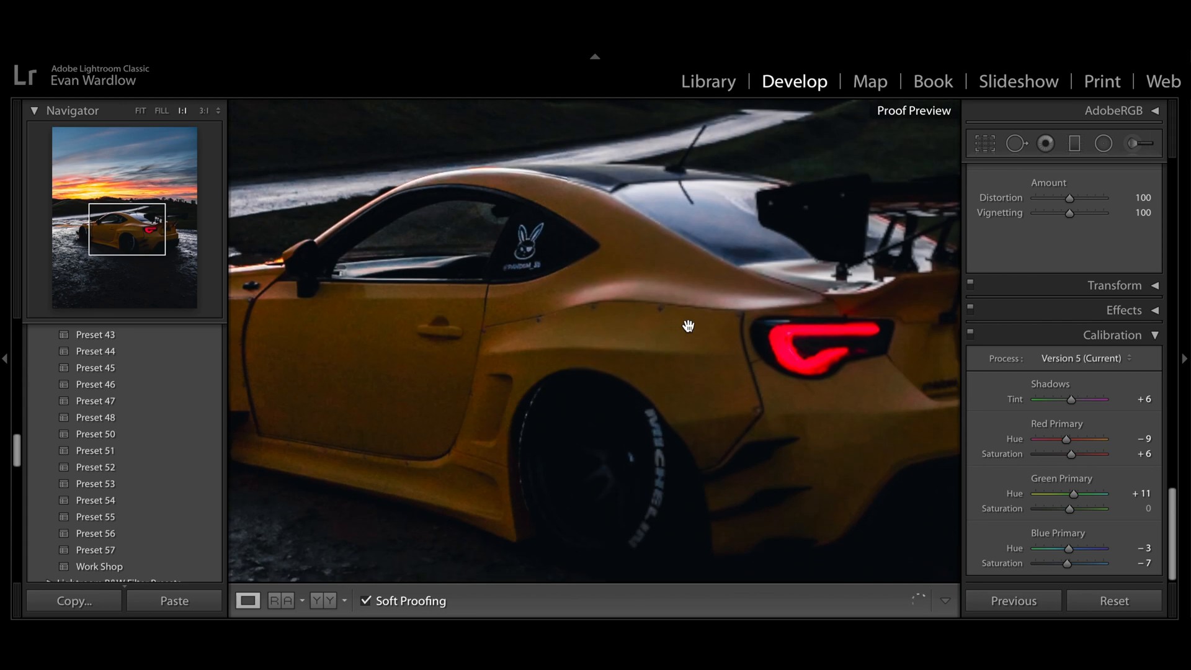
pyautogui.moveTo(829, 312); pyautogui.dragTo(904, 340)
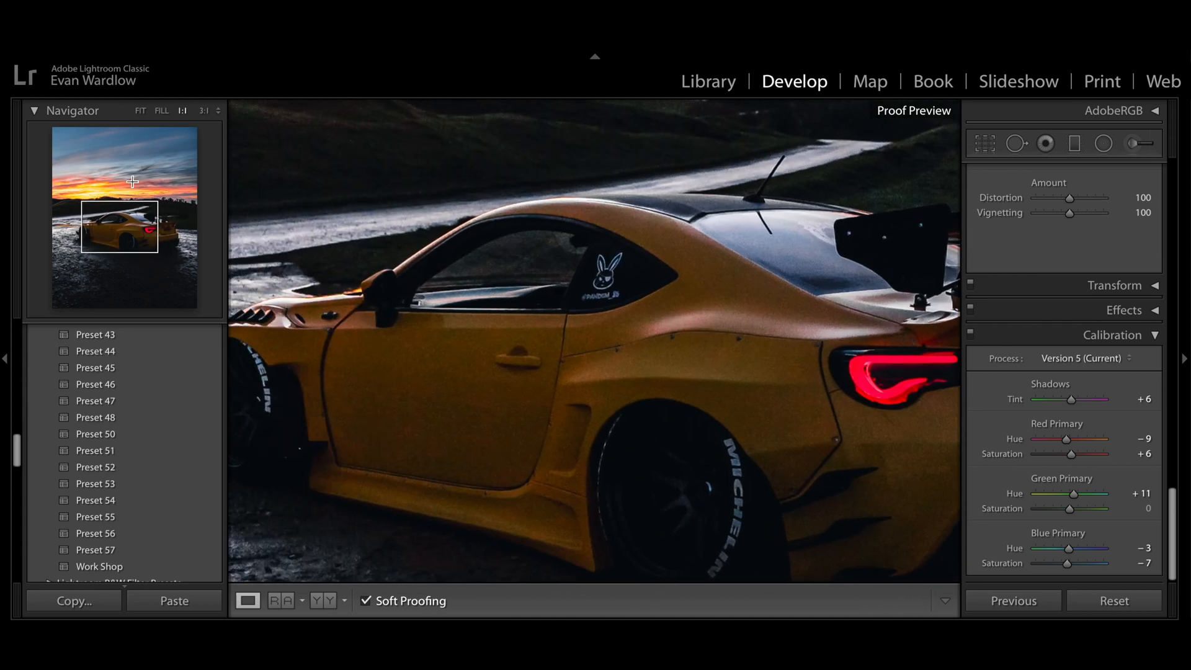
pyautogui.click(140, 110)
# - Reposition the Sky Subtle V2 graduated filter with its fade reaching the car, and move the ground's graduated filter closer to the photo's lower edge
pyautogui.scroll(10, 1135, 372)
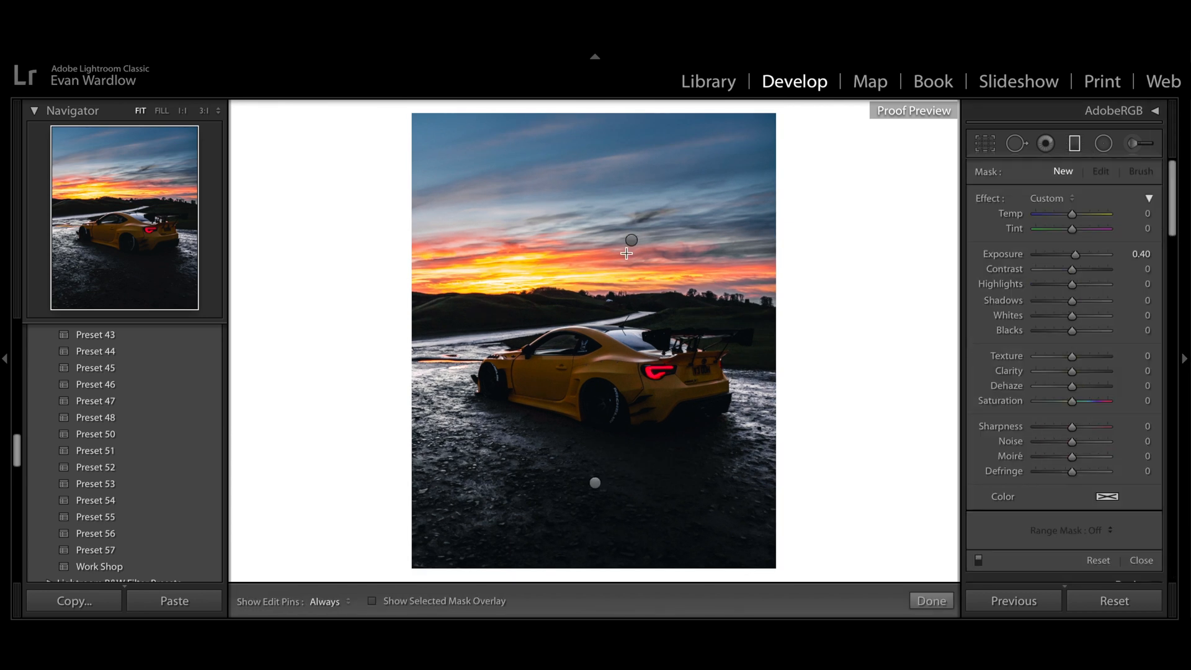
pyautogui.click(631, 242)
pyautogui.moveTo(632, 242); pyautogui.dragTo(644, 152)
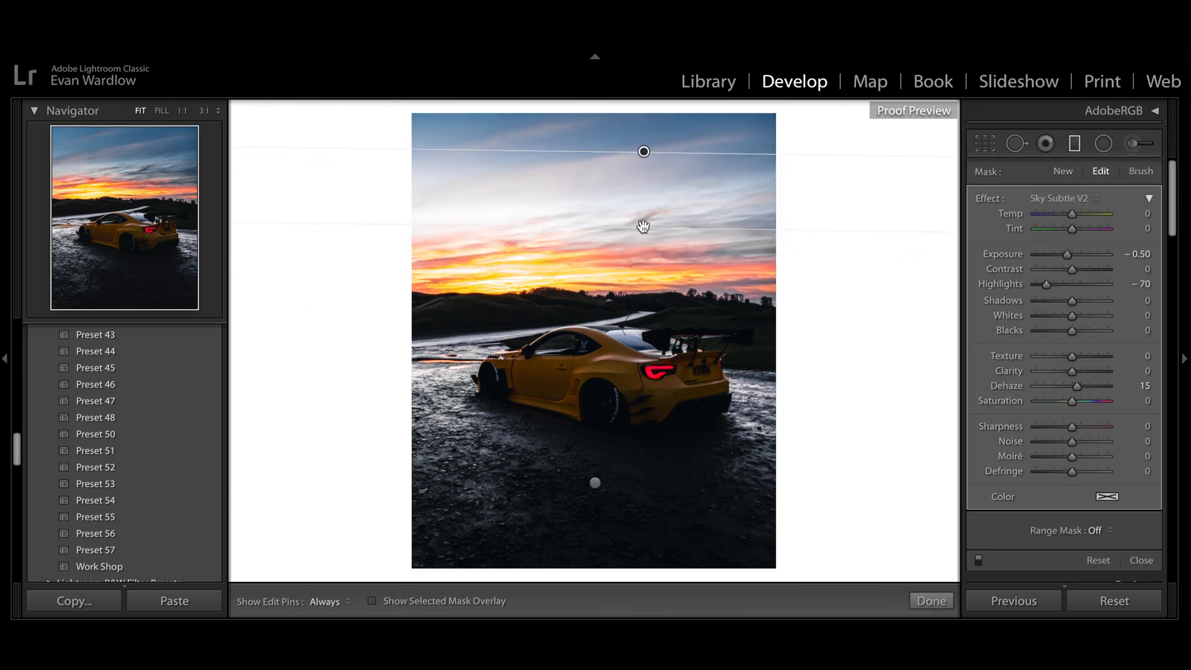
pyautogui.moveTo(643, 223); pyautogui.dragTo(647, 352)
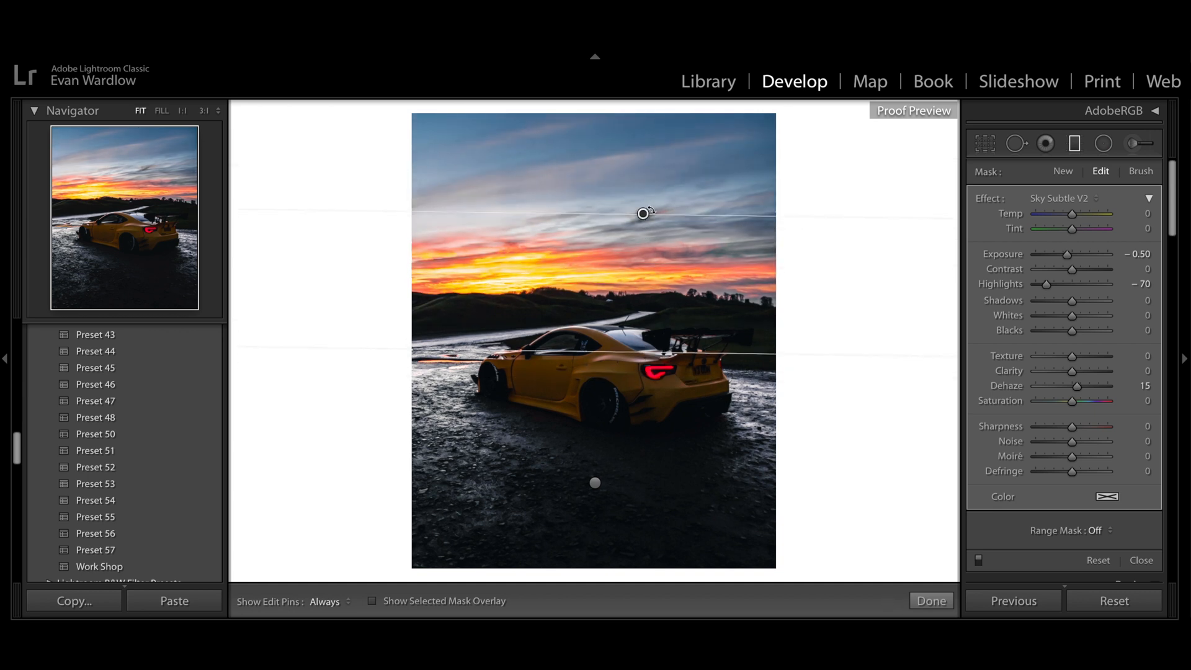
pyautogui.moveTo(644, 213); pyautogui.dragTo(644, 235)
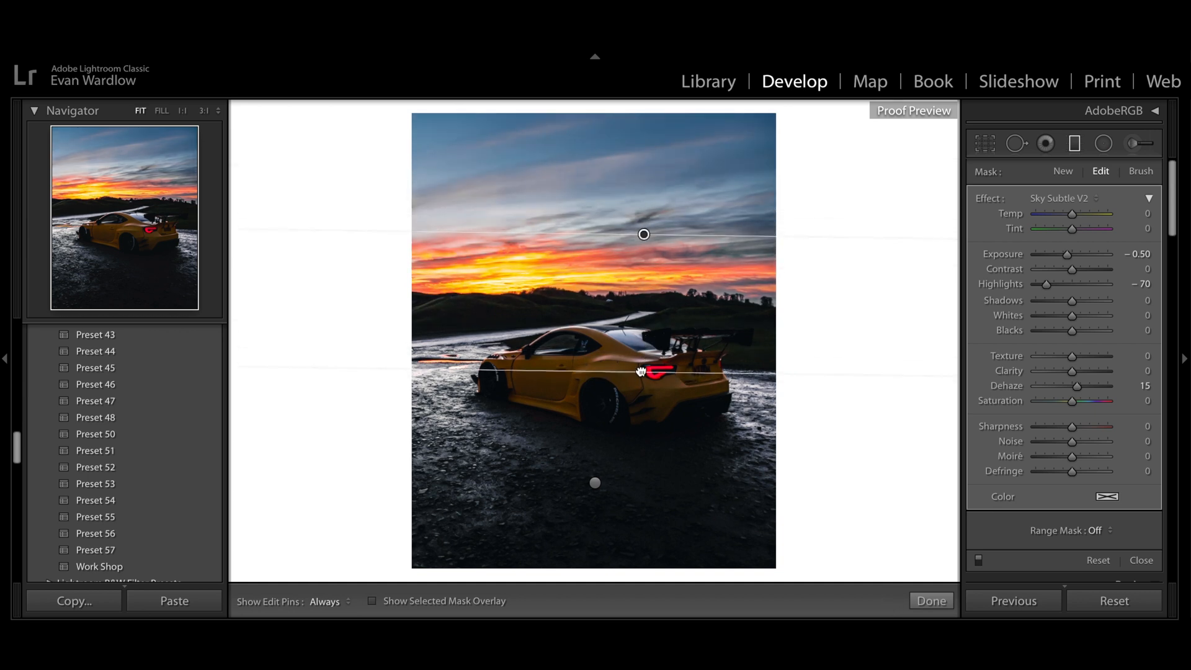
pyautogui.moveTo(641, 372); pyautogui.dragTo(664, 351)
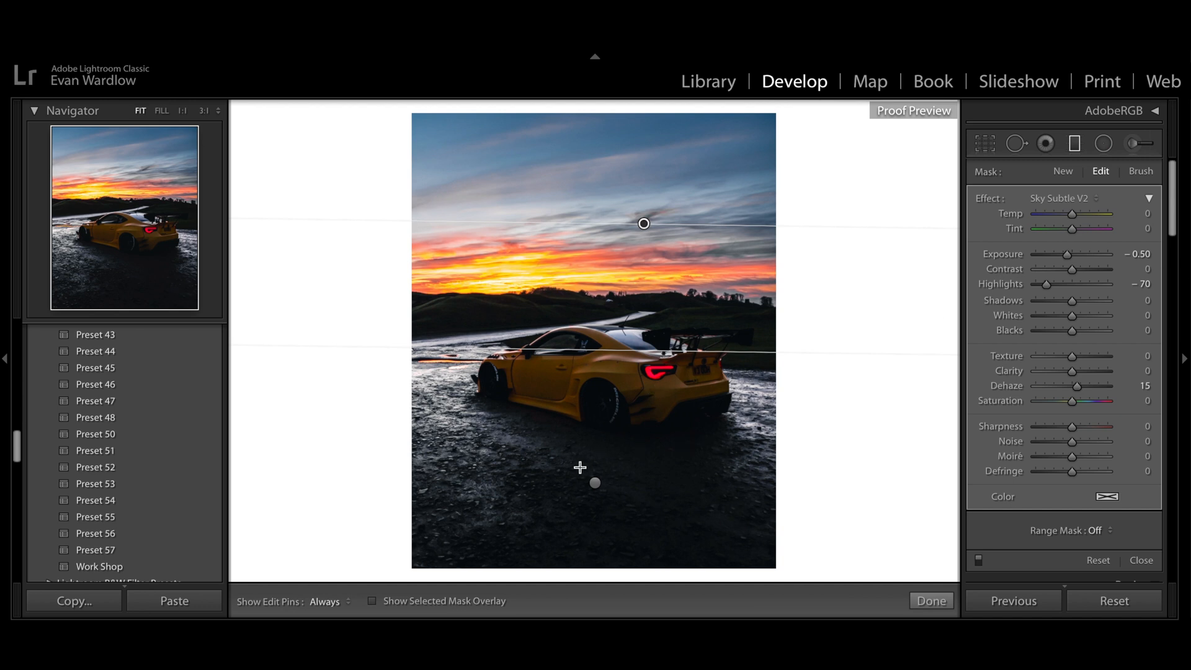
pyautogui.moveTo(600, 482); pyautogui.dragTo(609, 531)
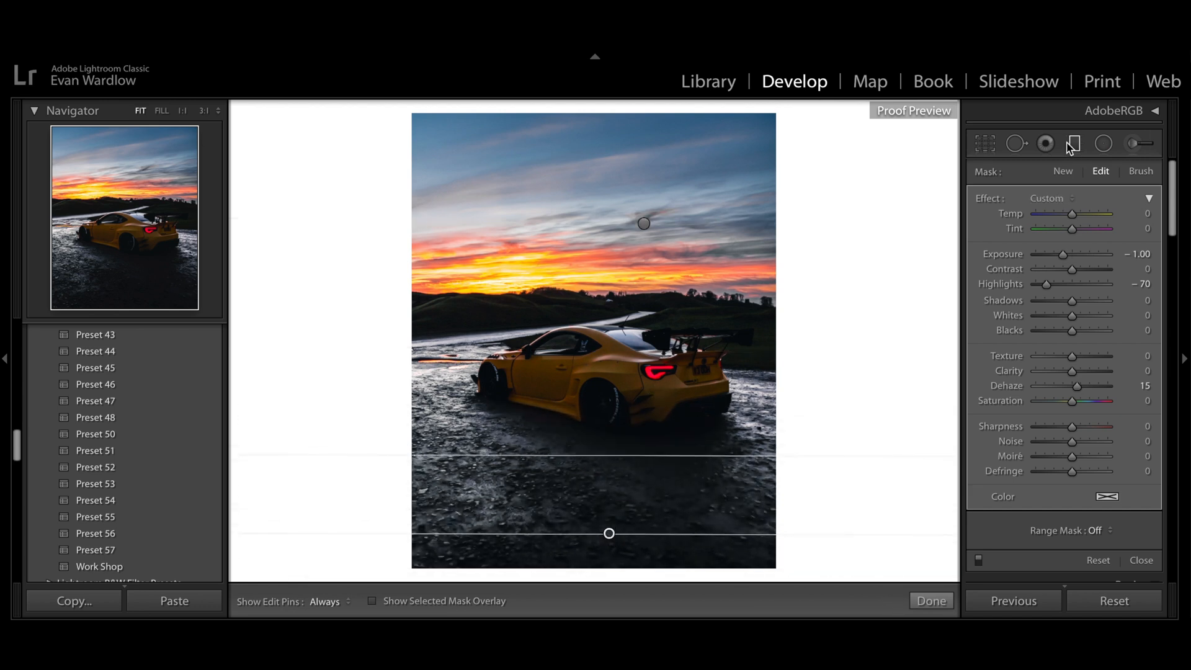
# - Add an inverted radial filter with Exposure 0.40 and Feather 50 as a wide ellipse around the car
pyautogui.press('m')
pyautogui.hotkey('shift', 'm')
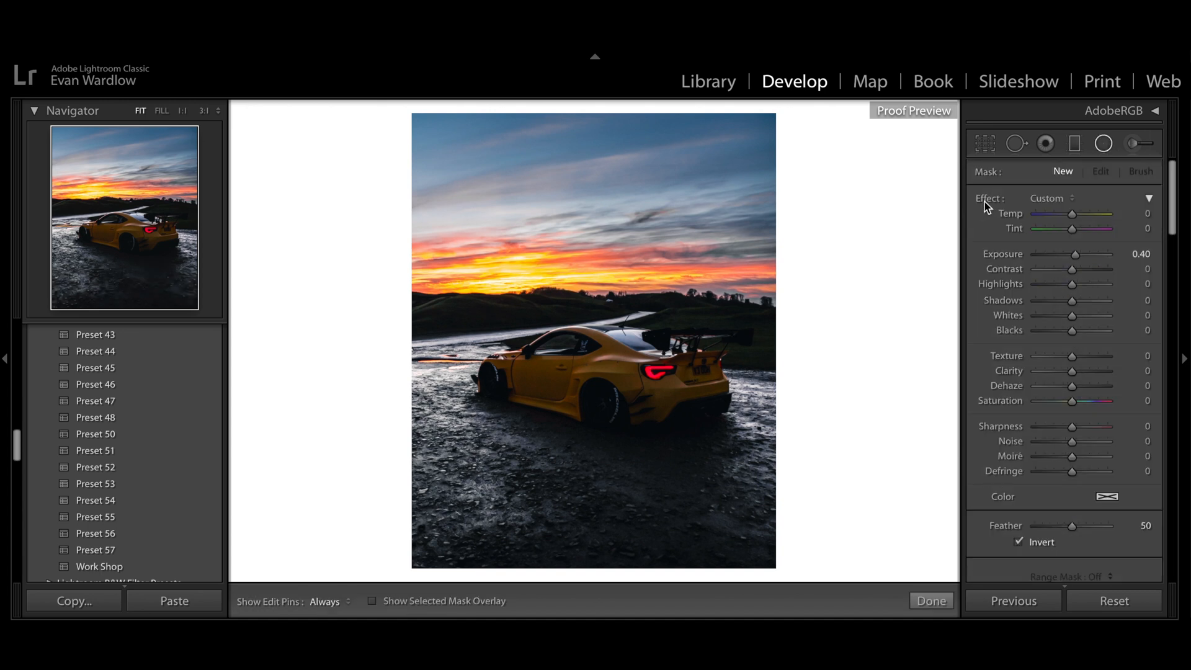
pyautogui.click(1141, 253)
pyautogui.write('0.4')
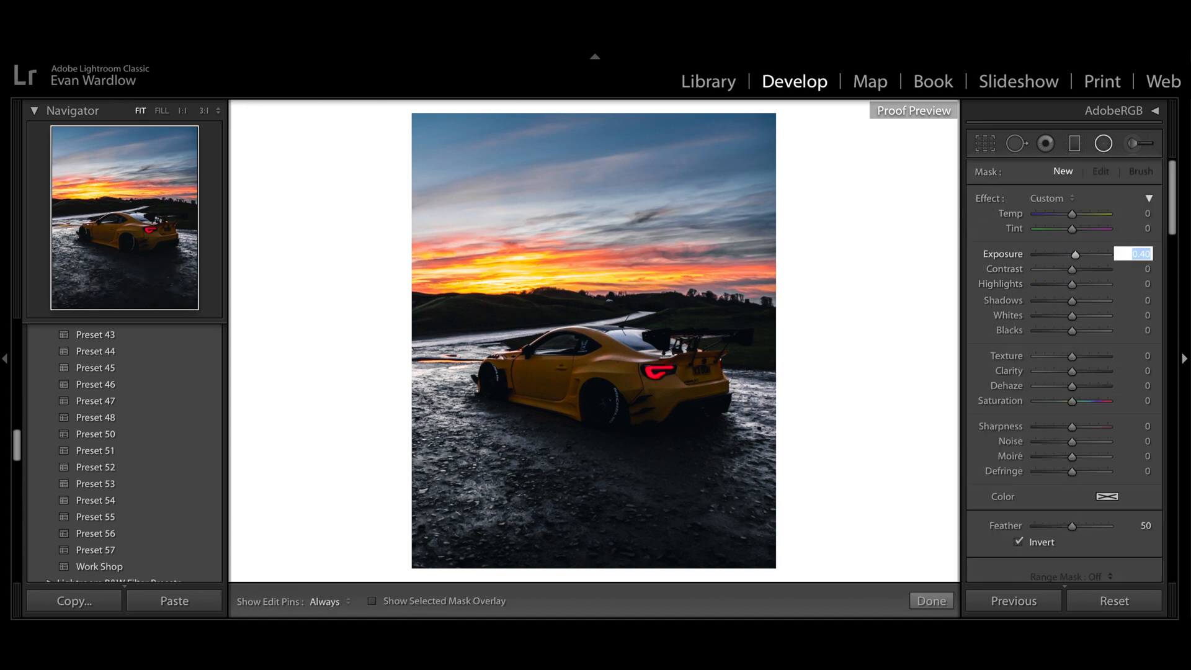
pyautogui.press('Return')
pyautogui.moveTo(608, 364)
pyautogui.mouseDown()
pyautogui.moveTo(706, 397)
pyautogui.moveTo(772, 439)
pyautogui.moveTo(609, 372)
pyautogui.mouseUp()
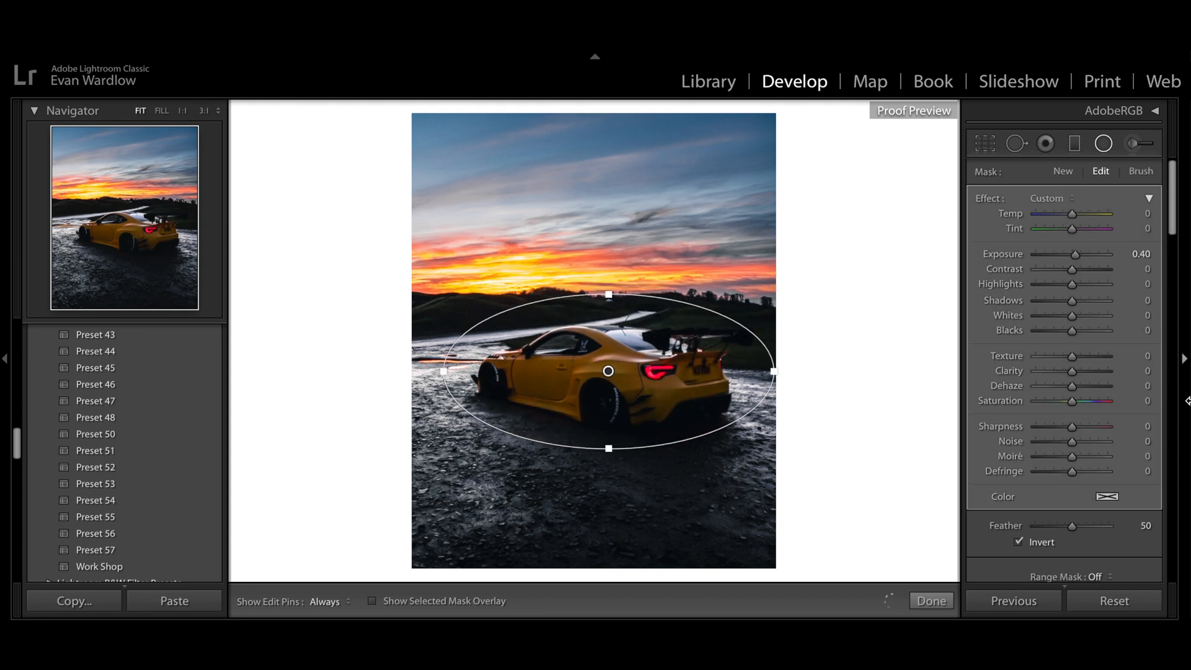
# - Set the car's radial filter to Saturation 45 and Temp 14, fine-tune its Tint, and finish editing the filter
pyautogui.moveTo(1085, 412); pyautogui.dragTo(1087, 405)
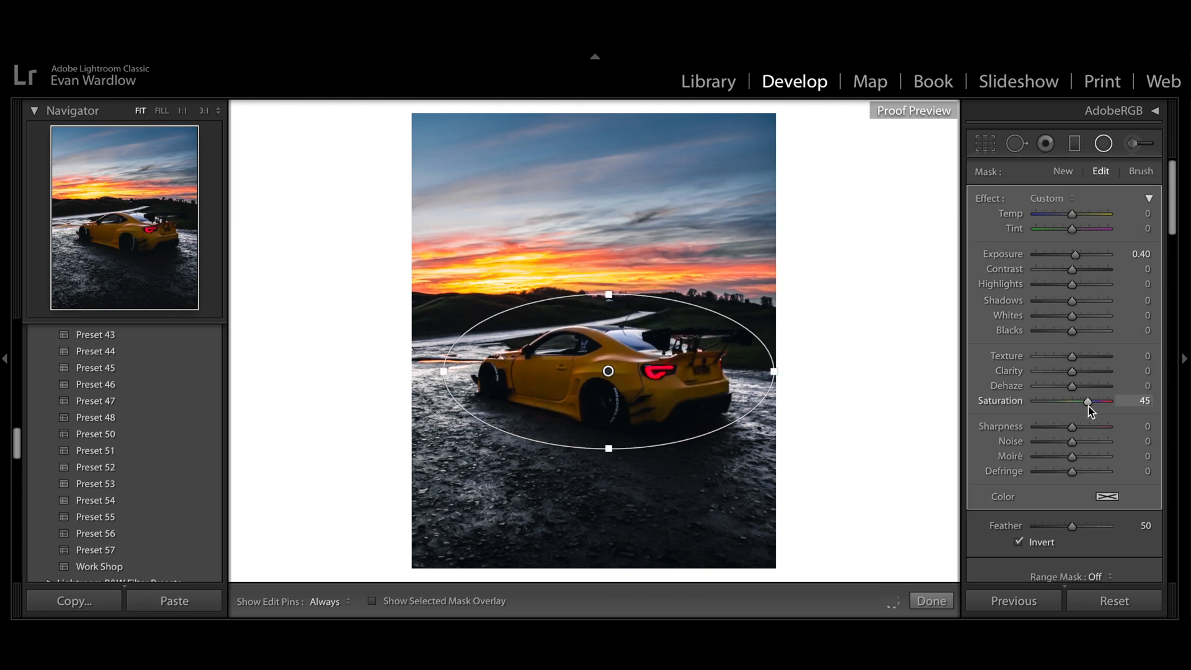
pyautogui.moveTo(1073, 220); pyautogui.dragTo(1076, 222)
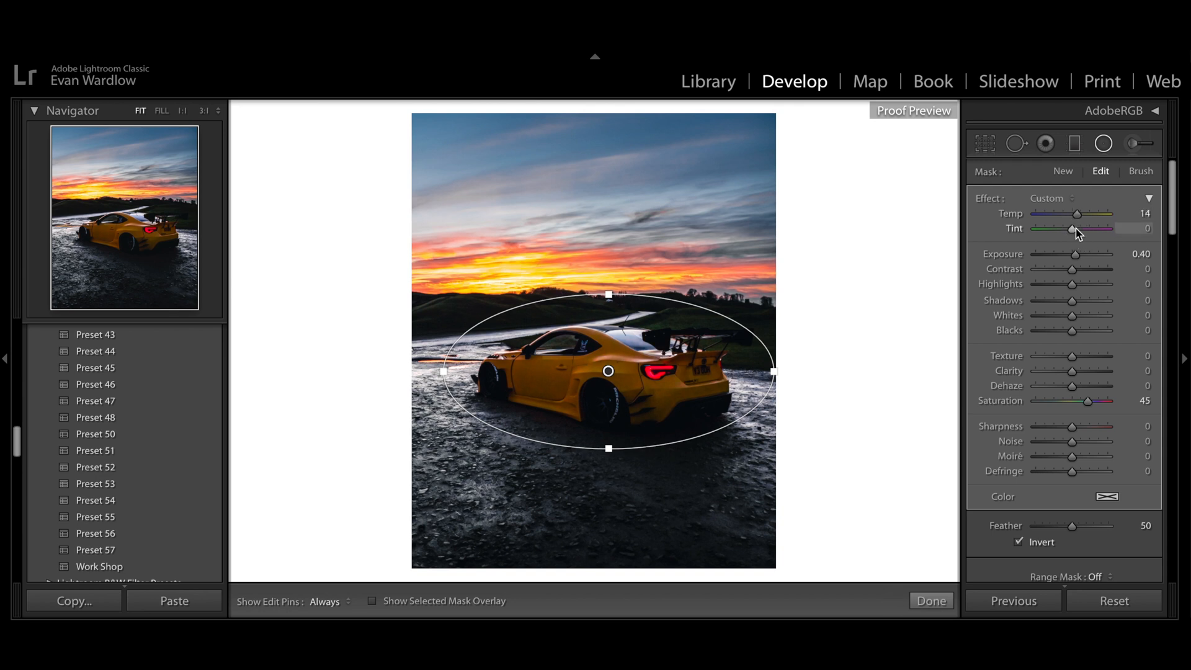
pyautogui.moveTo(1073, 230); pyautogui.dragTo(1070, 235)
pyautogui.click(1103, 144)
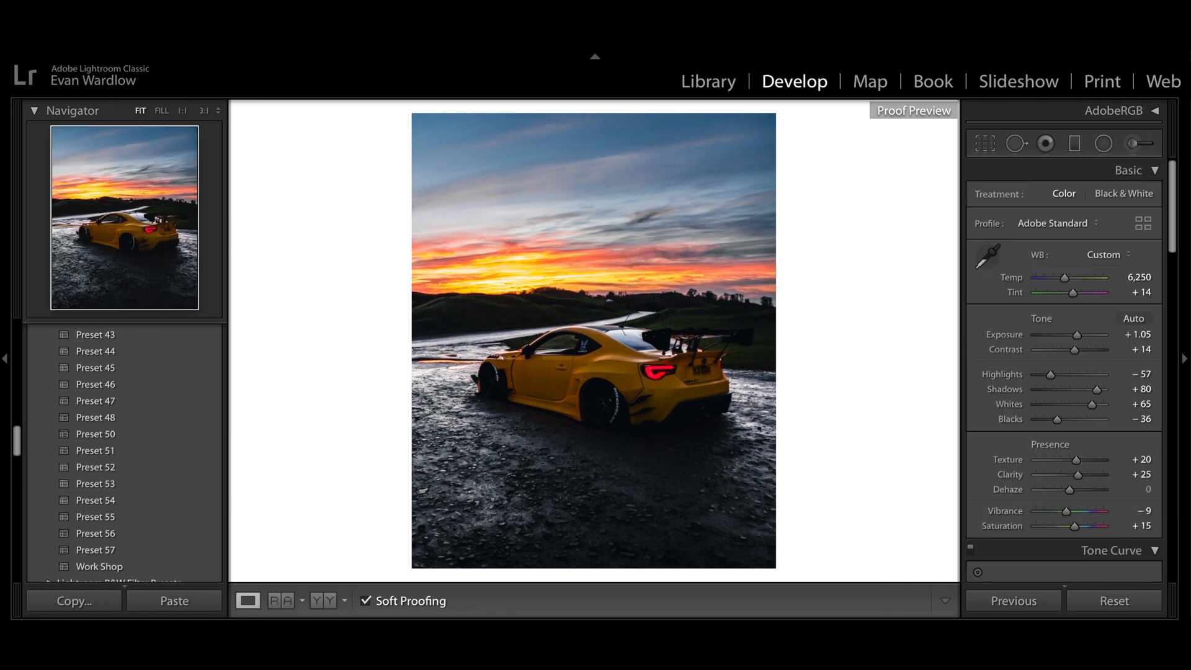
# - Compare the edited sunset photo side by side with its unedited version as the reference photo
pyautogui.click(281, 600)
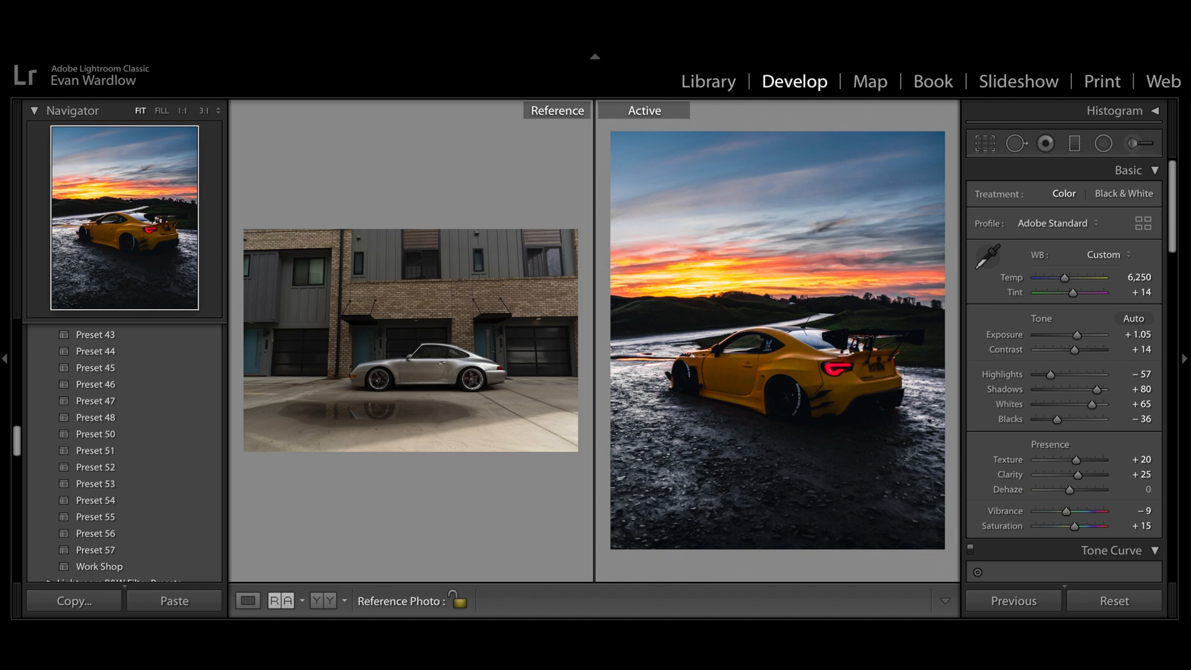
pyautogui.moveTo(124, 217); pyautogui.dragTo(421, 407)
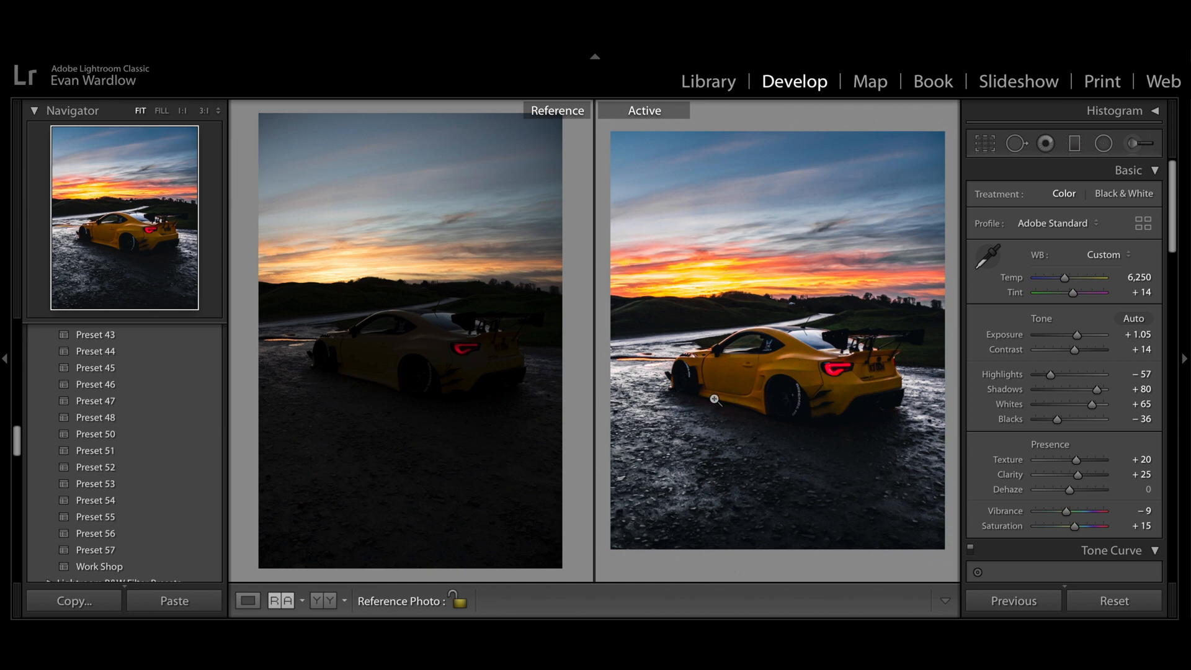
# - Leave the side-by-side comparison and inspect the unedited version's dark car body at 1:1 and 3:1, returning to the edited photo
pyautogui.click(250, 606)
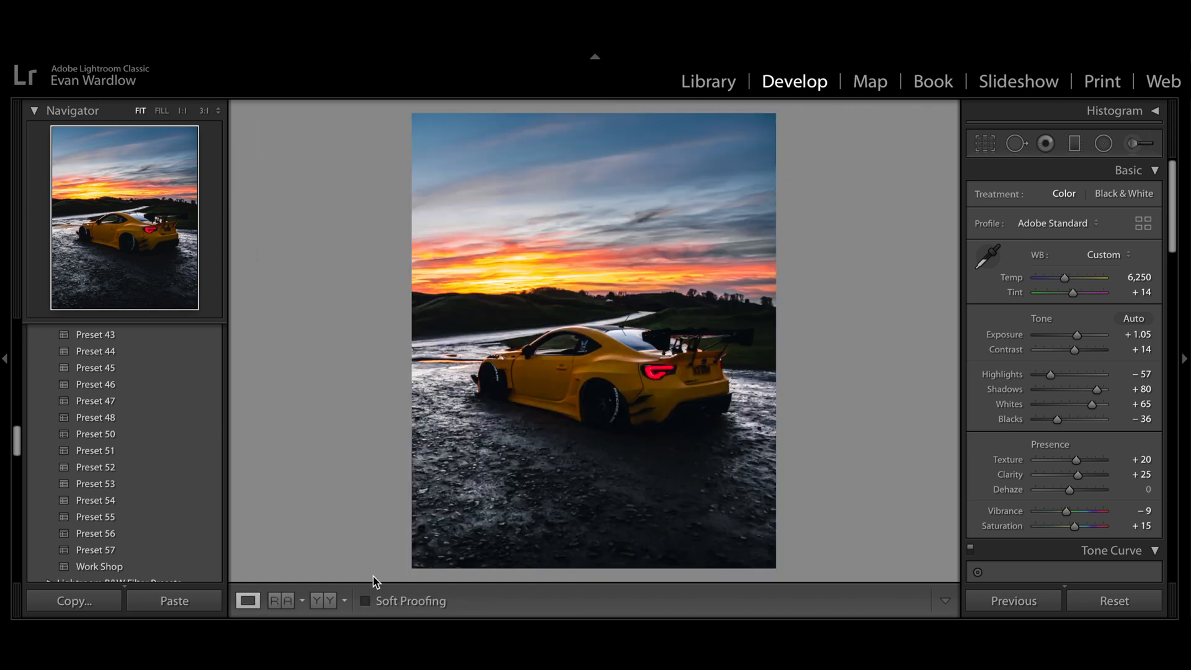
pyautogui.hotkey('ctrl', 'shift', 'r')
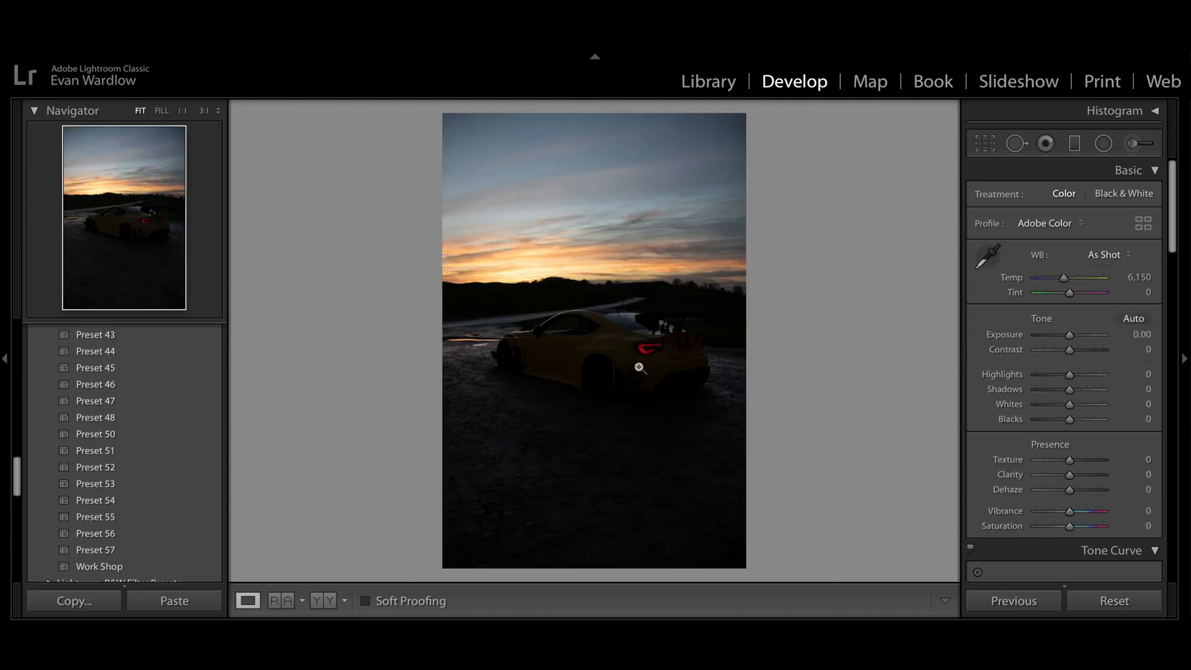
pyautogui.click(641, 368)
pyautogui.moveTo(691, 406); pyautogui.dragTo(811, 466)
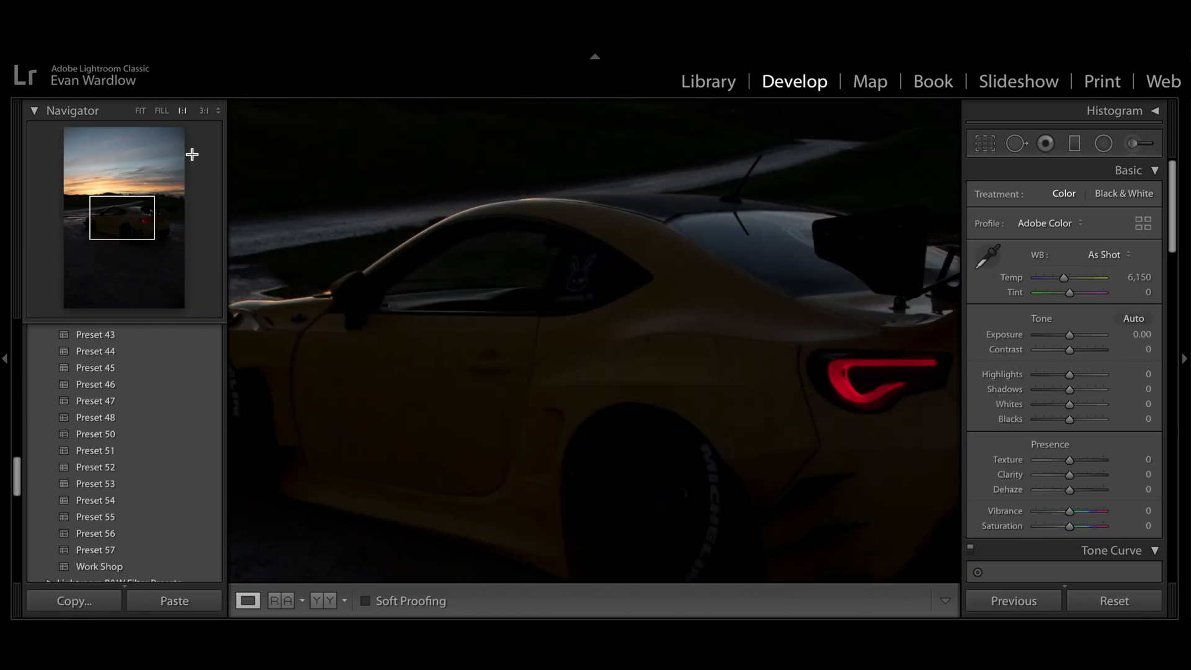
pyautogui.click(204, 111)
pyautogui.moveTo(590, 338); pyautogui.dragTo(492, 243)
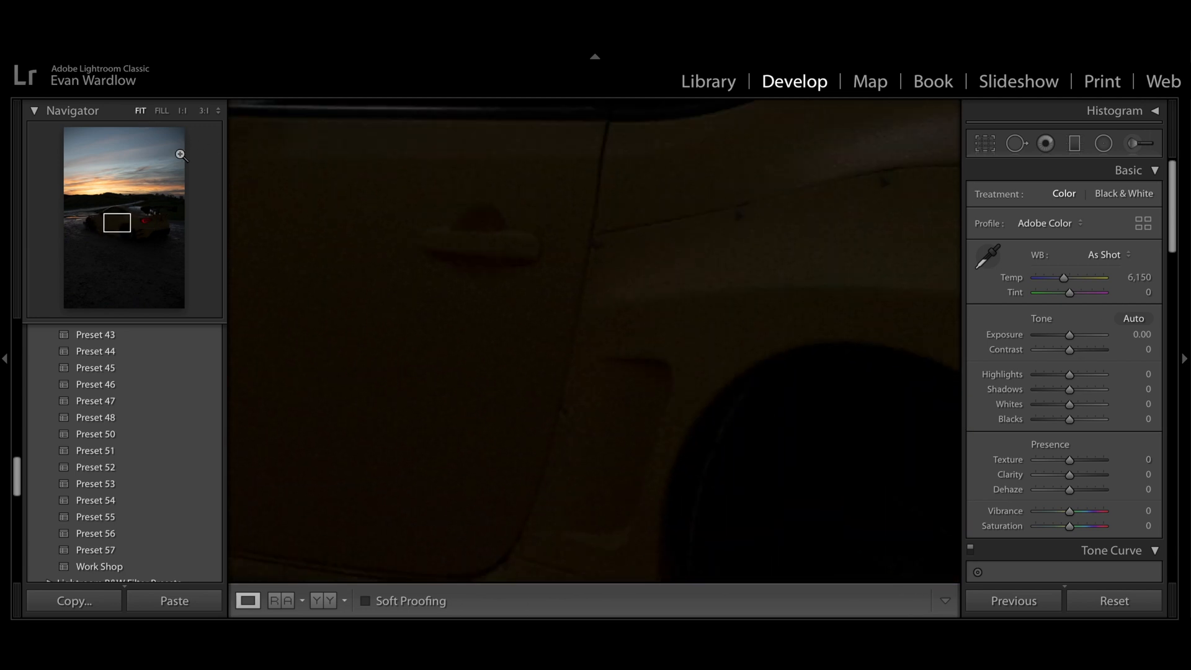
pyautogui.click(140, 110)
pyautogui.hotkey('ctrl', 'shift', 'v')
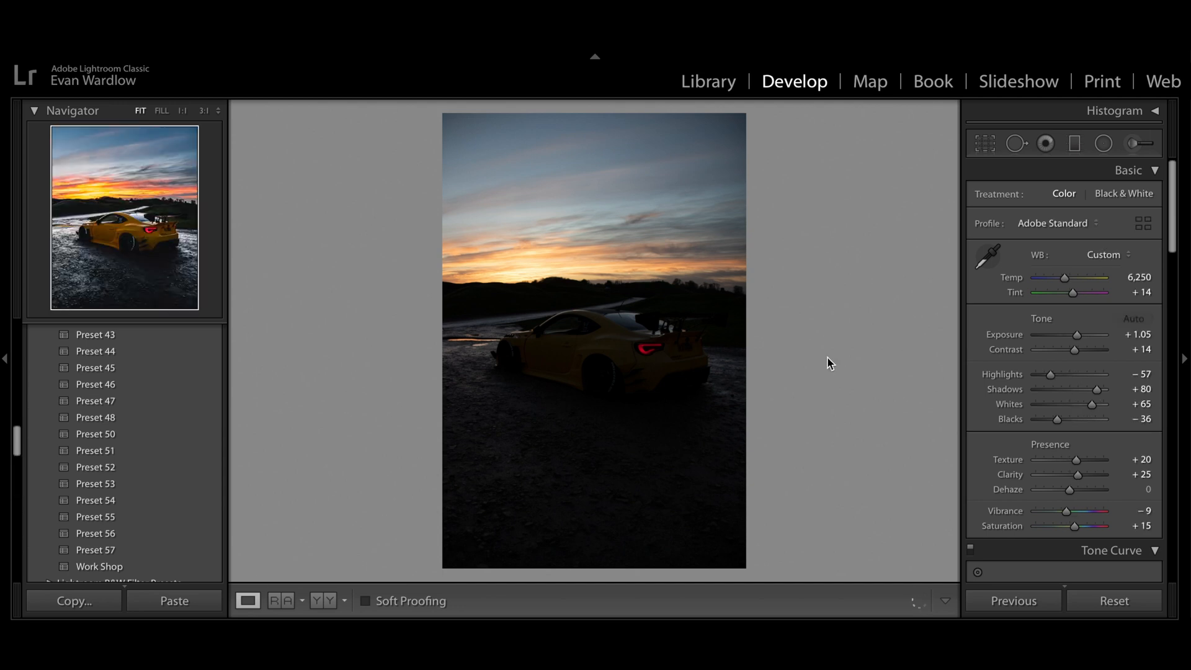
# - Review the Sky Subtle V2 graduated filter's settings on the sunset sky, close the filter and show the histogram
pyautogui.click(1125, 113)
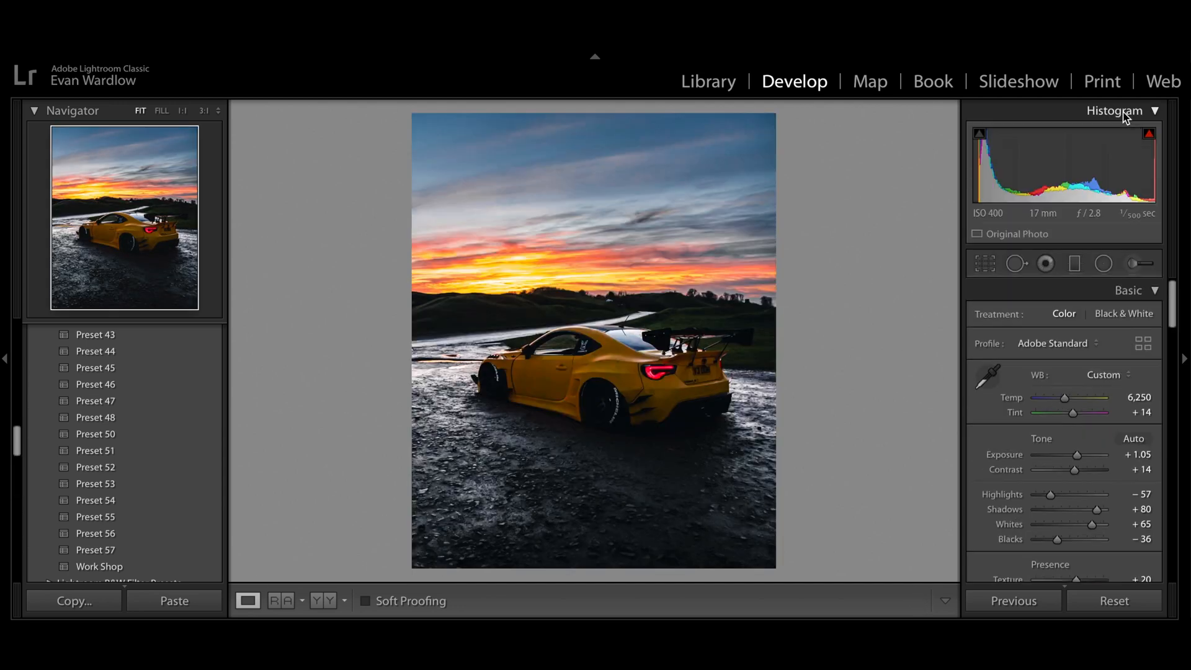
pyautogui.click(1126, 113)
pyautogui.press('m')
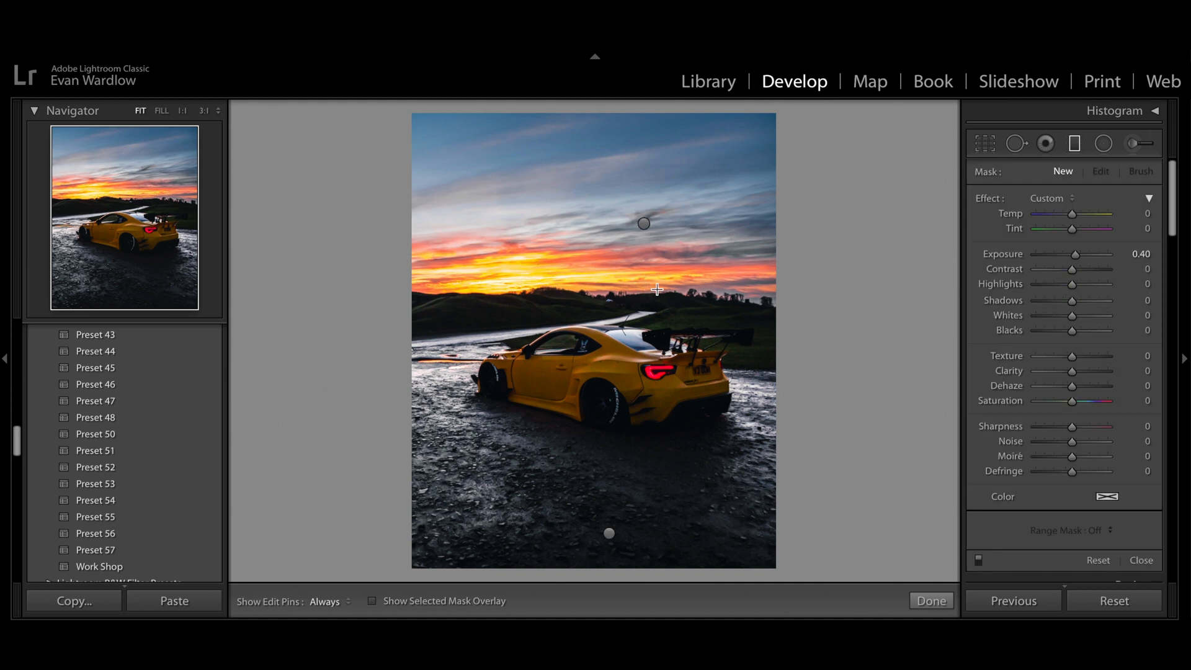
pyautogui.click(644, 224)
pyautogui.click(1082, 146)
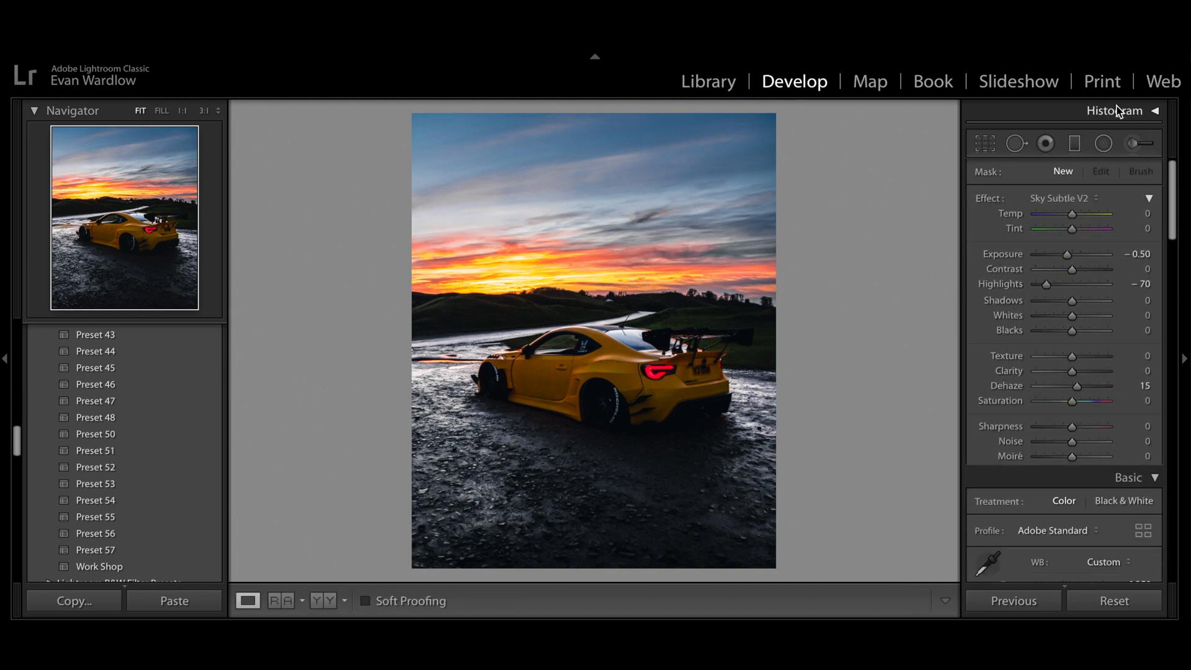
pyautogui.click(1119, 112)
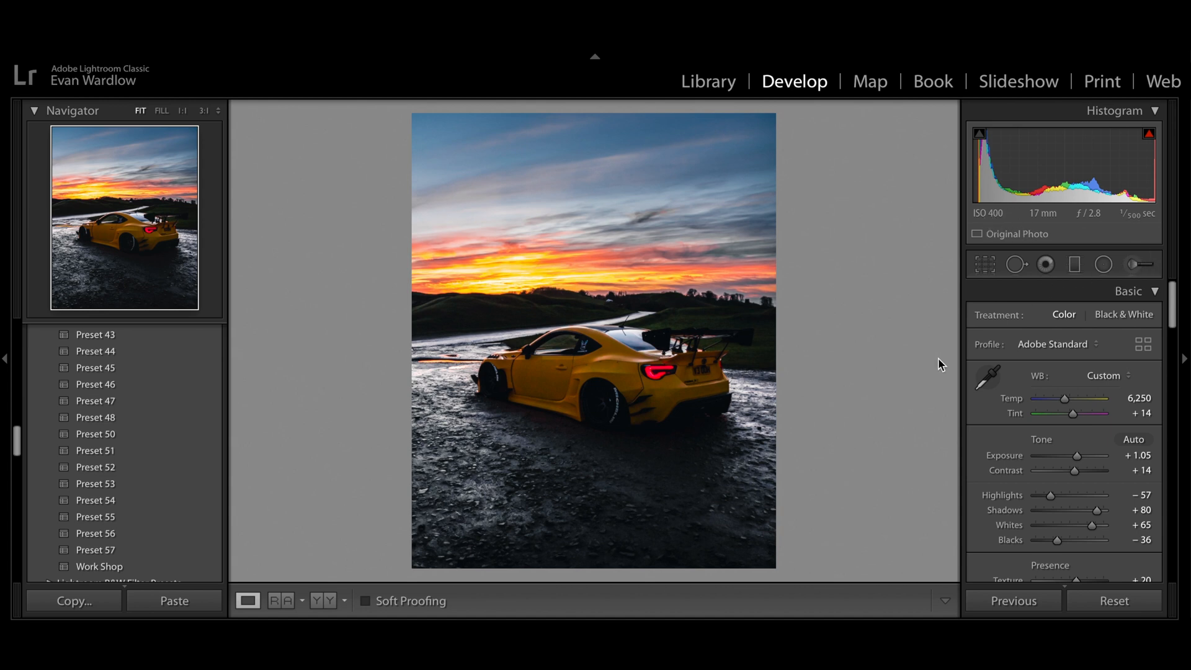
# - Examine the edited yellow car's door and wheel arch at 3:1 for noise alongside the sharpening and noise reduction settings
pyautogui.click(693, 360)
pyautogui.moveTo(788, 357); pyautogui.dragTo(758, 314)
pyautogui.scroll(-5, 581, 327)
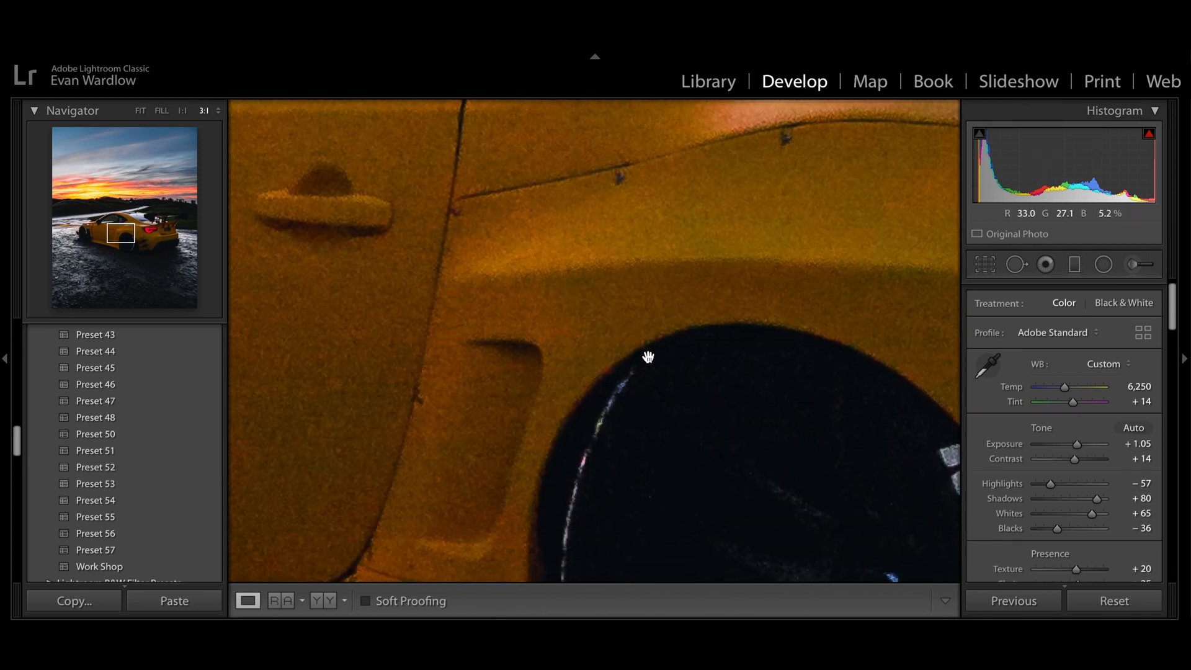
pyautogui.scroll(-3, 1069, 388)
pyautogui.scroll(-10, 1069, 388)
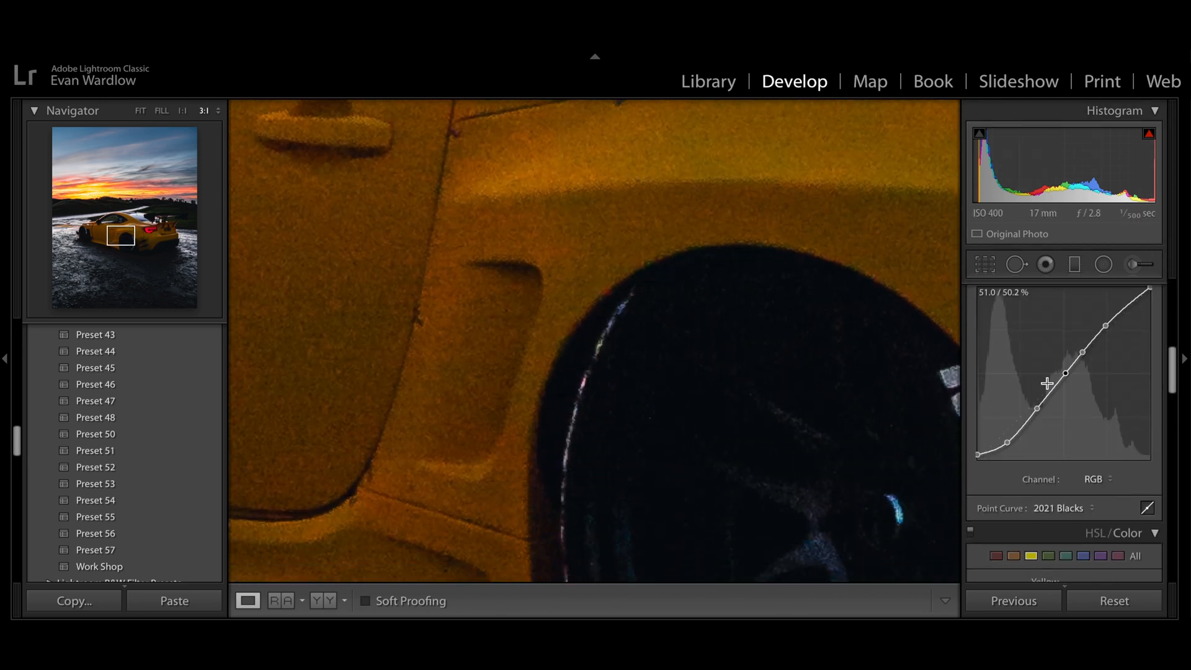
pyautogui.scroll(-8, 1080, 400)
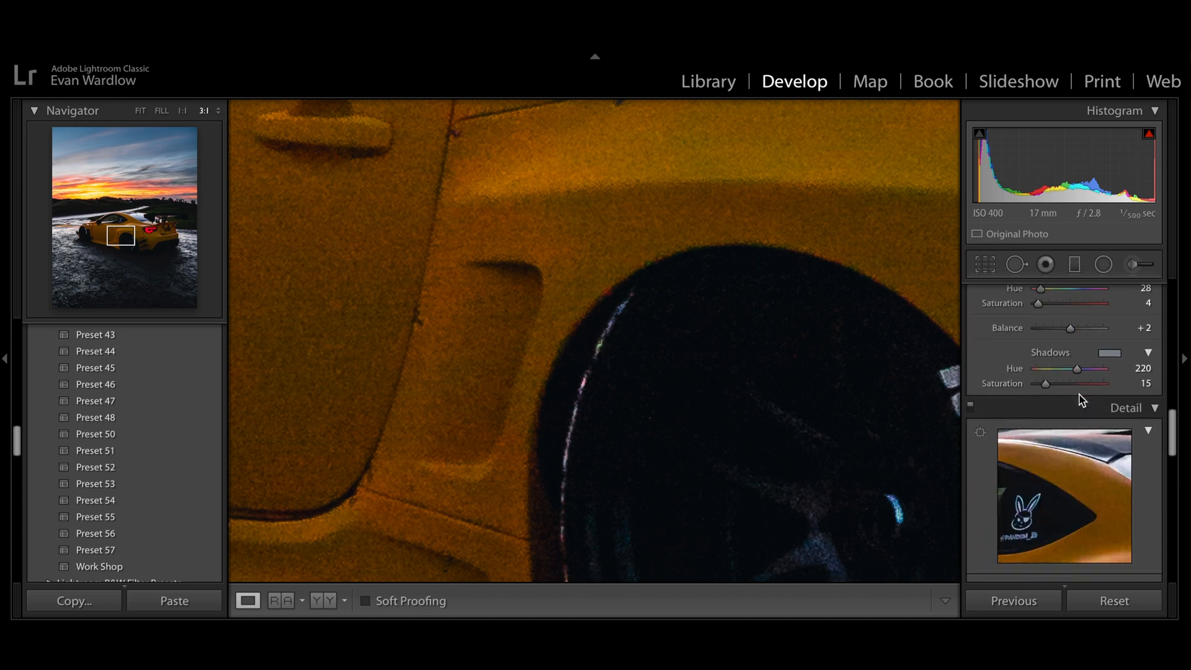
pyautogui.moveTo(638, 345); pyautogui.dragTo(748, 314)
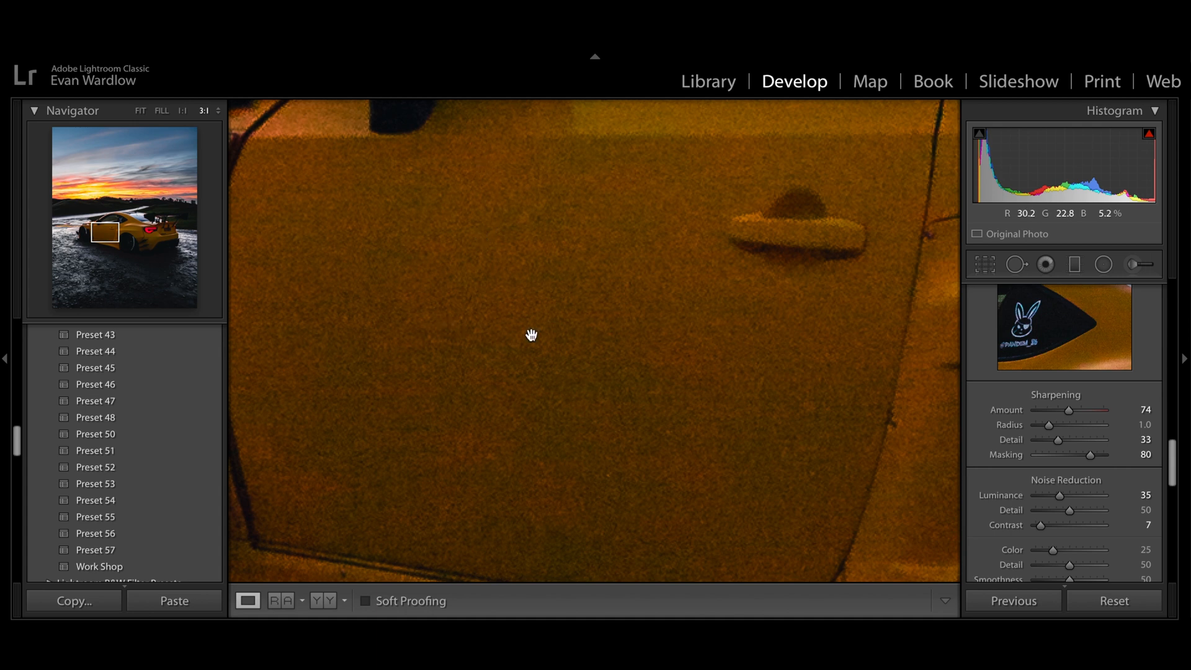
pyautogui.click(140, 114)
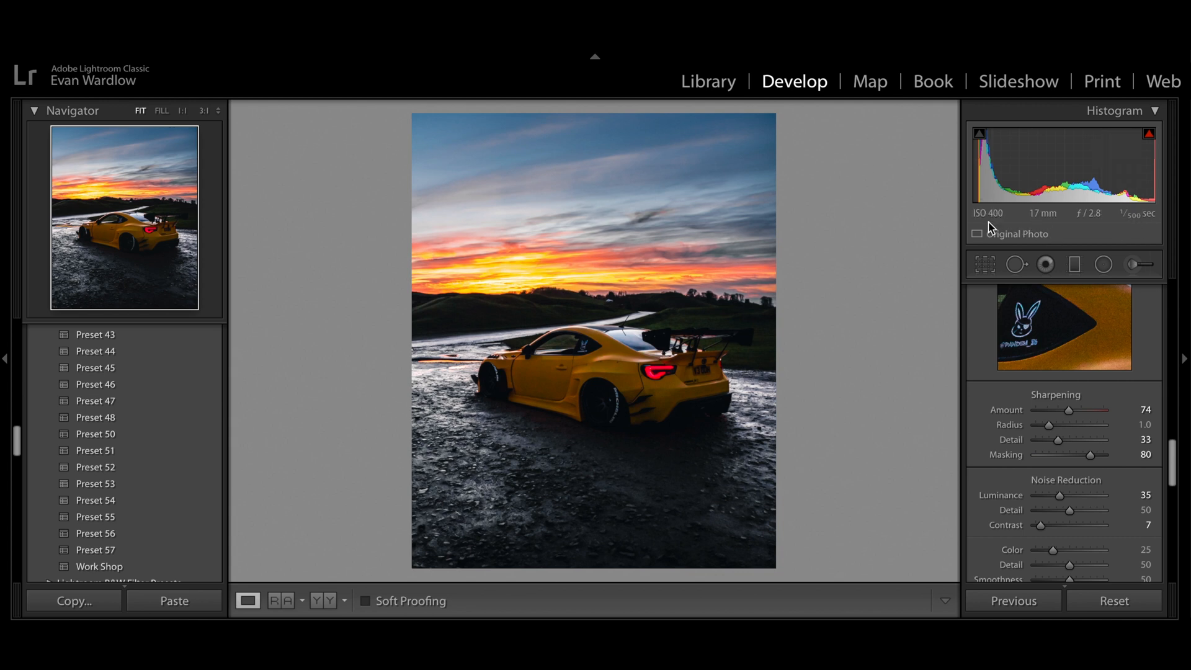
# - Collapse the histogram, go to the white Audi photo and turn on soft proofing
pyautogui.click(1149, 111)
pyautogui.press('Right')
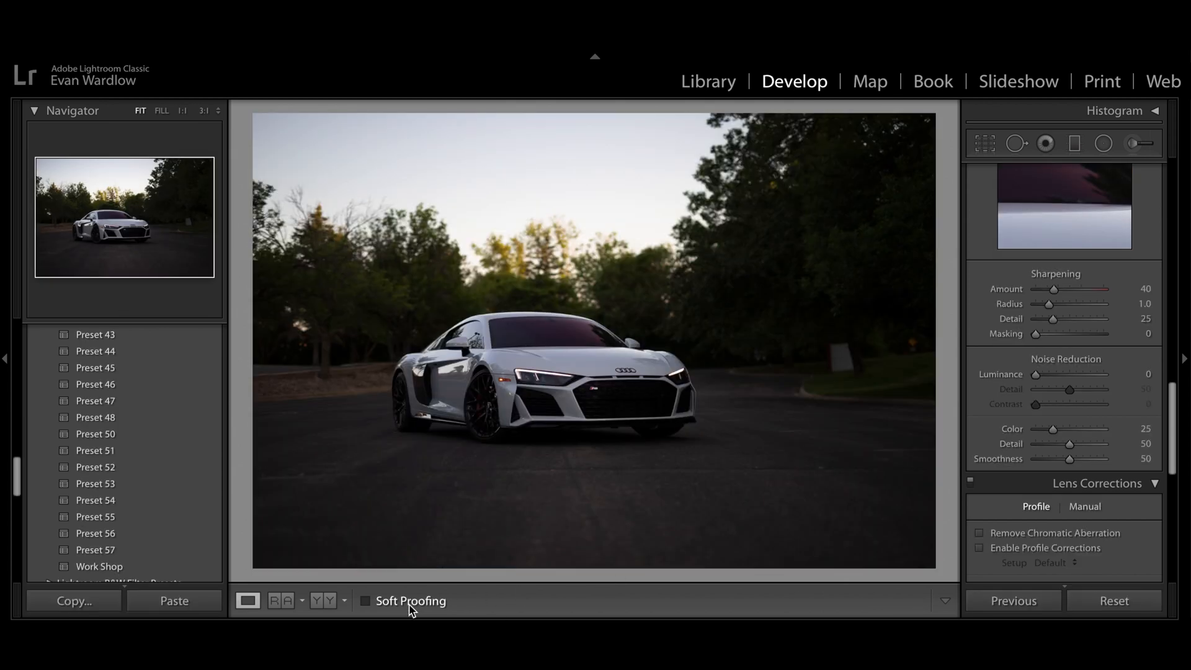
pyautogui.click(412, 602)
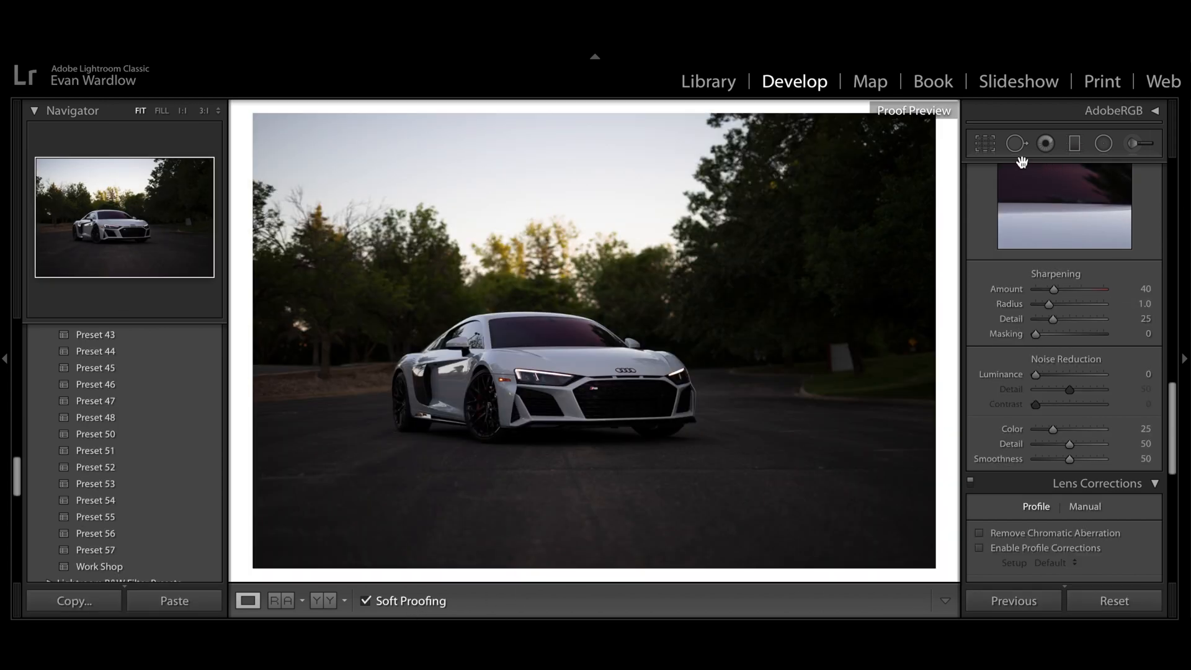
# - Crop the Audi photo to a 16 x 9 aspect ratio and straighten it with an angle of 0.21
pyautogui.click(986, 144)
pyautogui.click(1151, 202)
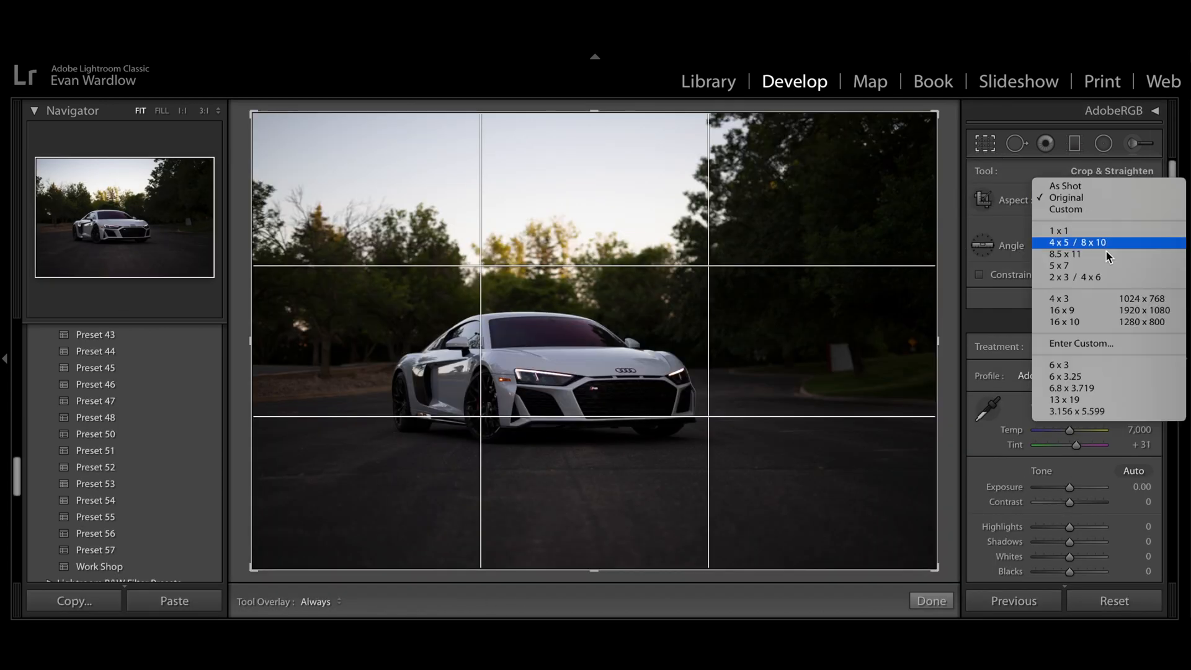
pyautogui.click(1098, 310)
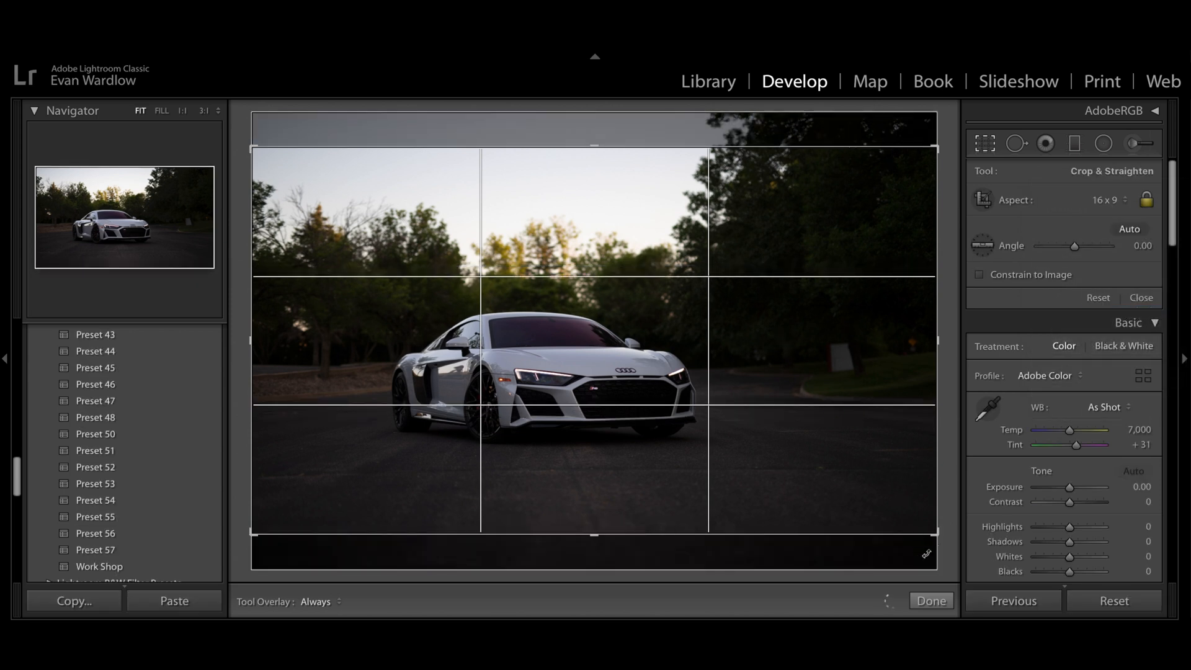
pyautogui.moveTo(947, 544); pyautogui.dragTo(946, 540)
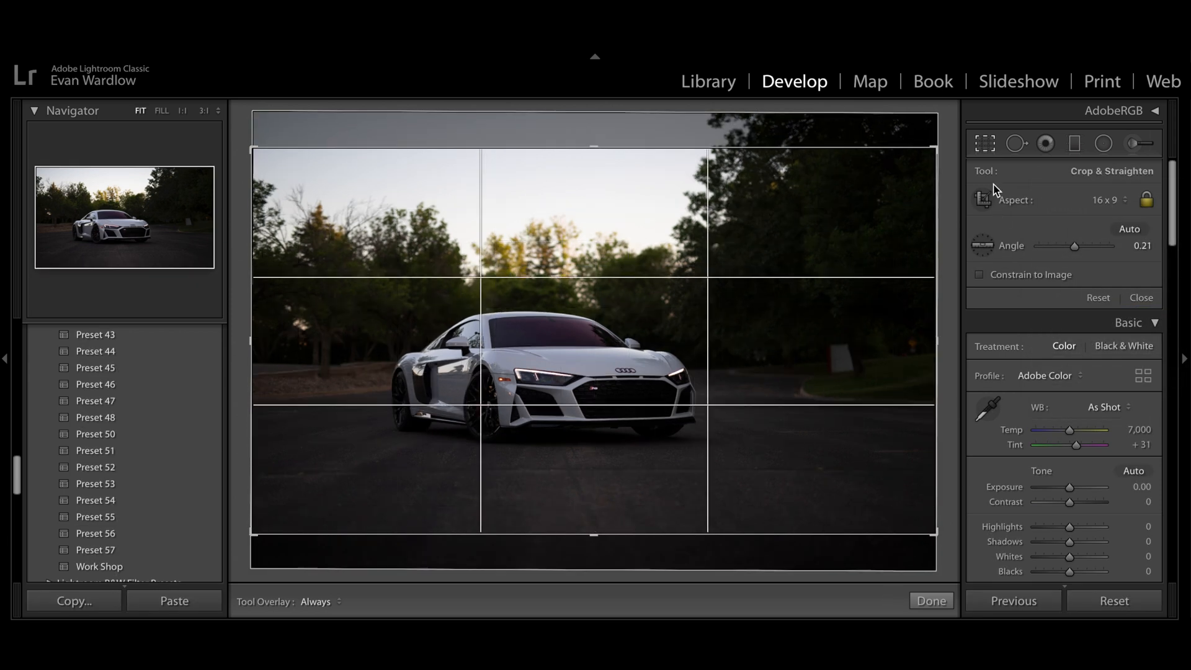
pyautogui.click(984, 145)
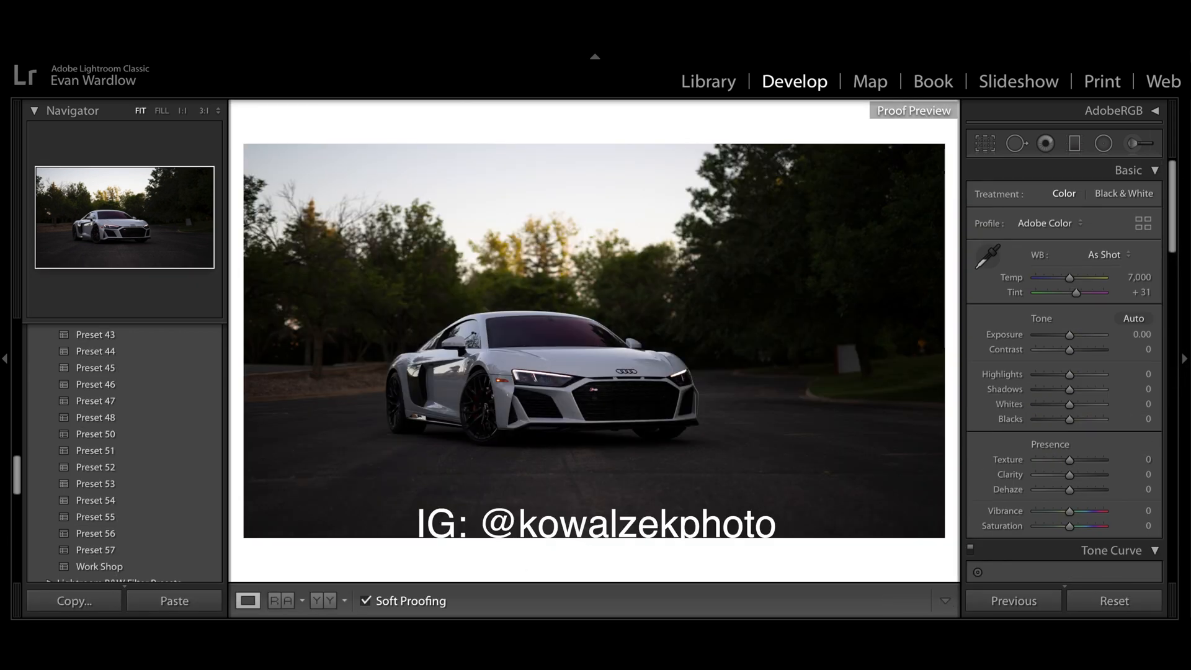
# - Inspect the unedited Audi's headlight and grille at 3:1, return to the full photo and recheck its crop
pyautogui.click(556, 383)
pyautogui.moveTo(776, 378); pyautogui.dragTo(891, 407)
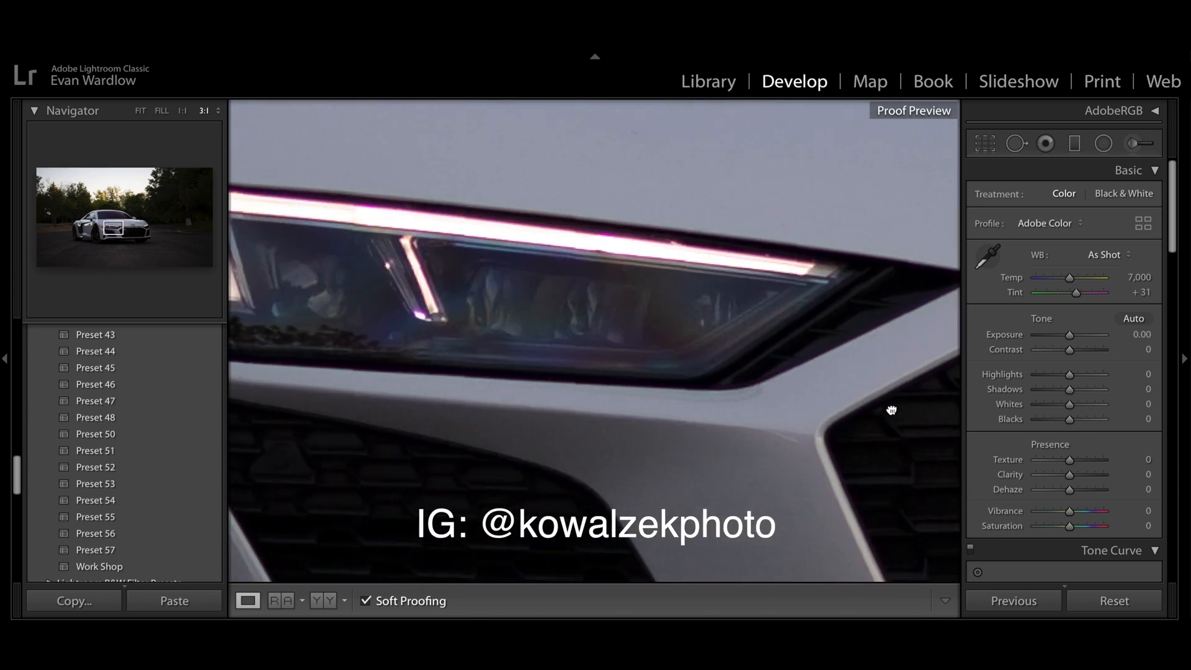
pyautogui.moveTo(742, 388); pyautogui.dragTo(727, 333)
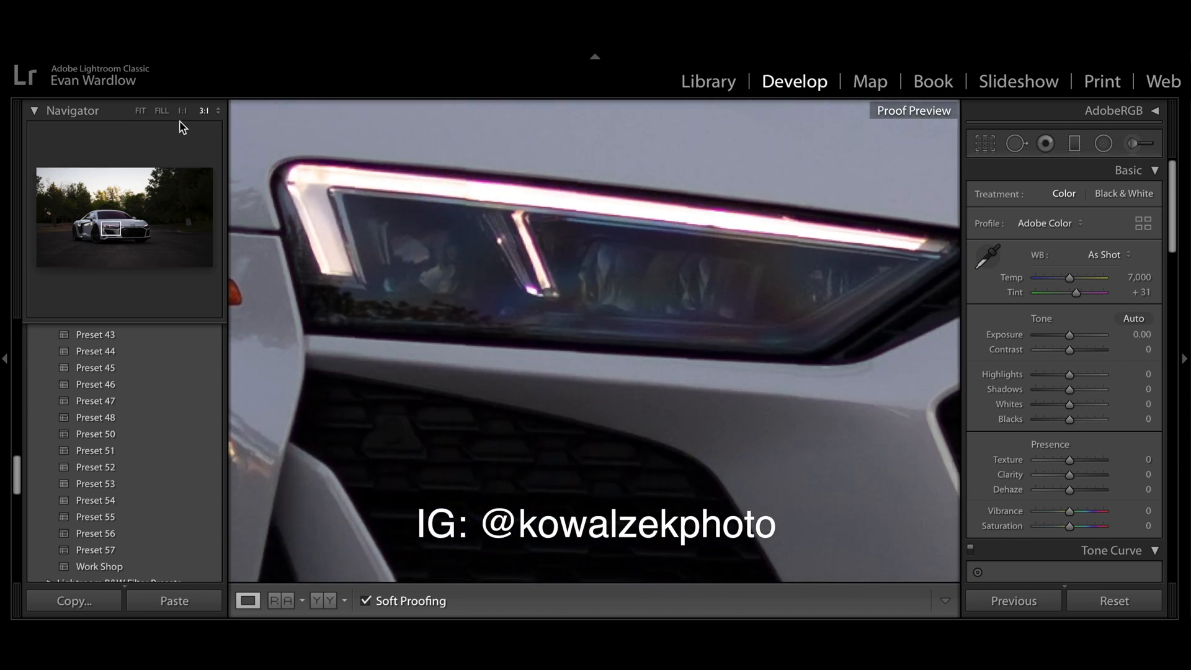
pyautogui.click(140, 111)
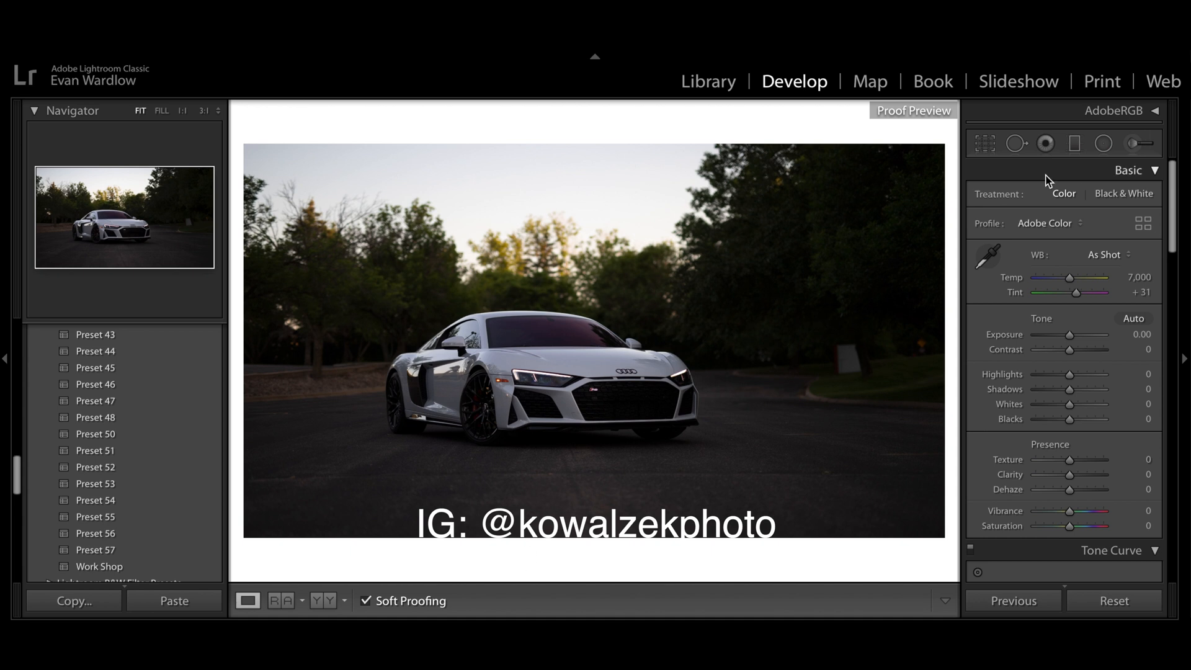
pyautogui.click(986, 143)
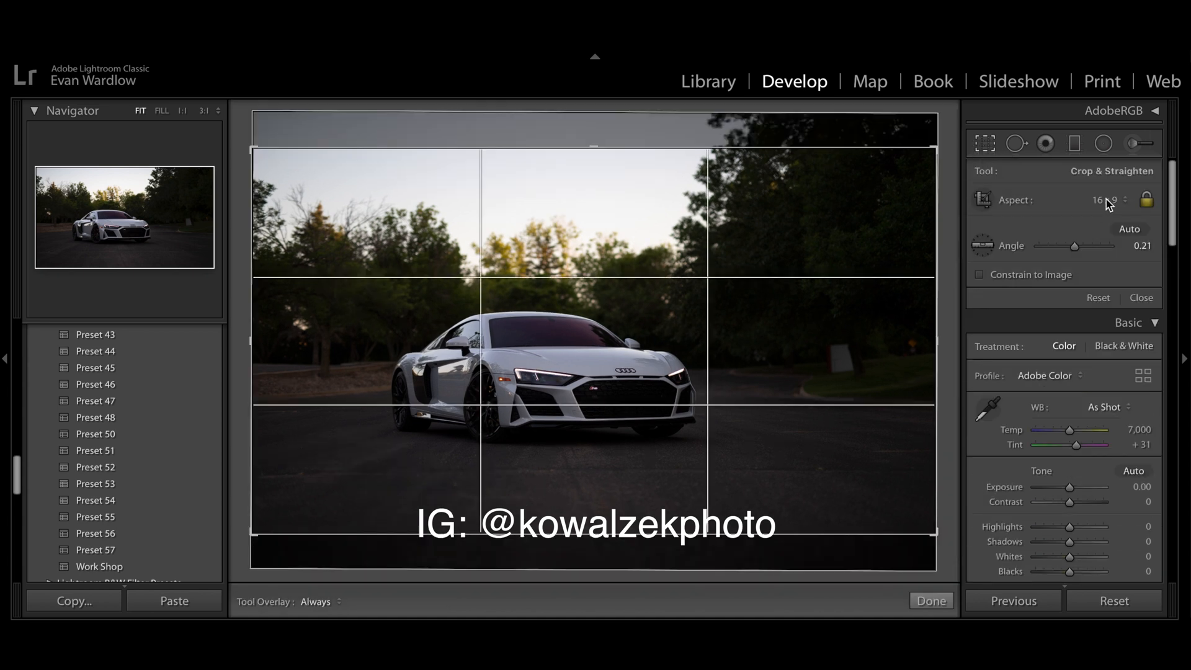
pyautogui.press('s')
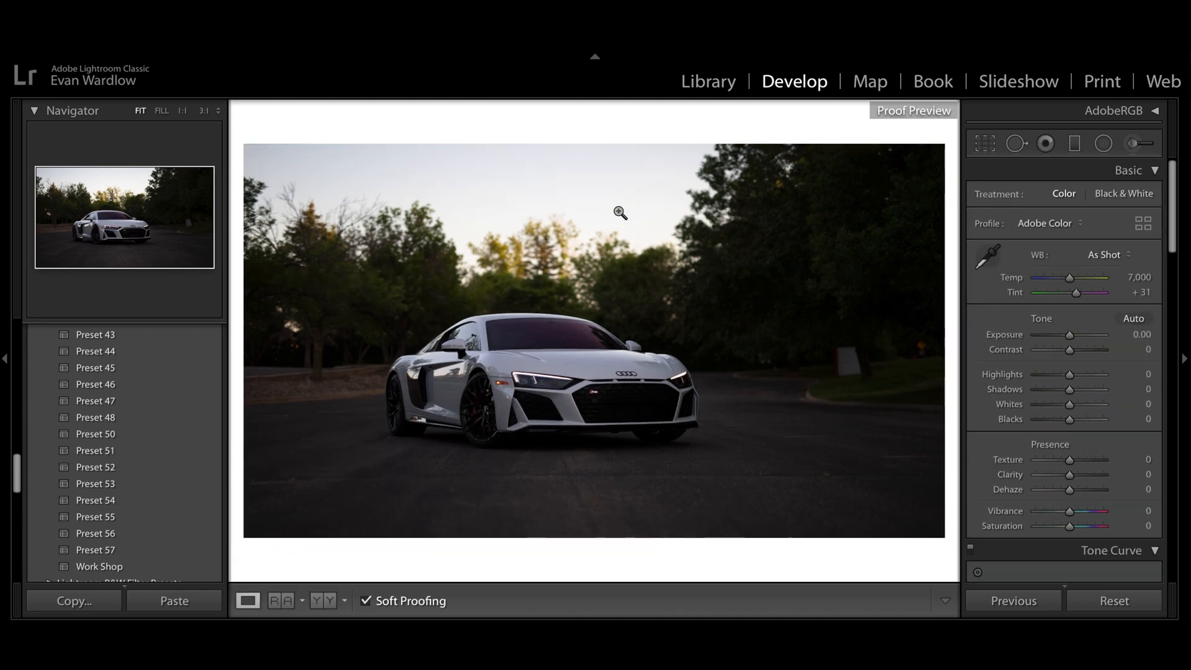
# - Apply Preset 51 to the Audi photo and lower its white balance Tint to +8
pyautogui.click(118, 533)
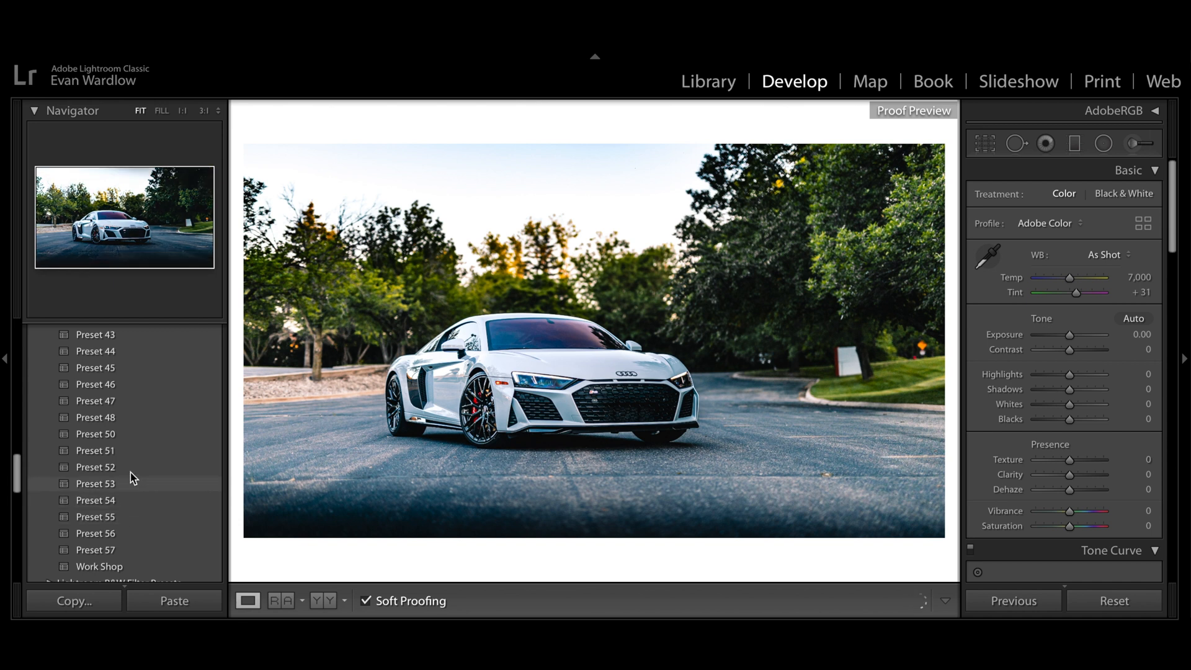
pyautogui.click(131, 456)
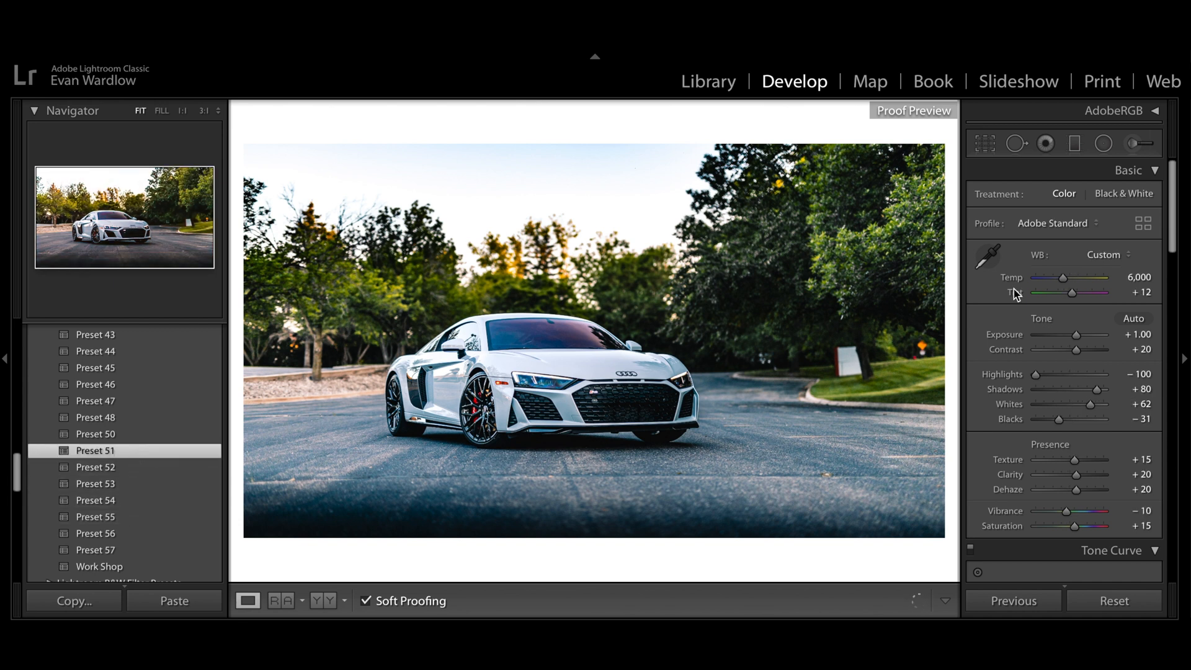
pyautogui.click(1139, 277)
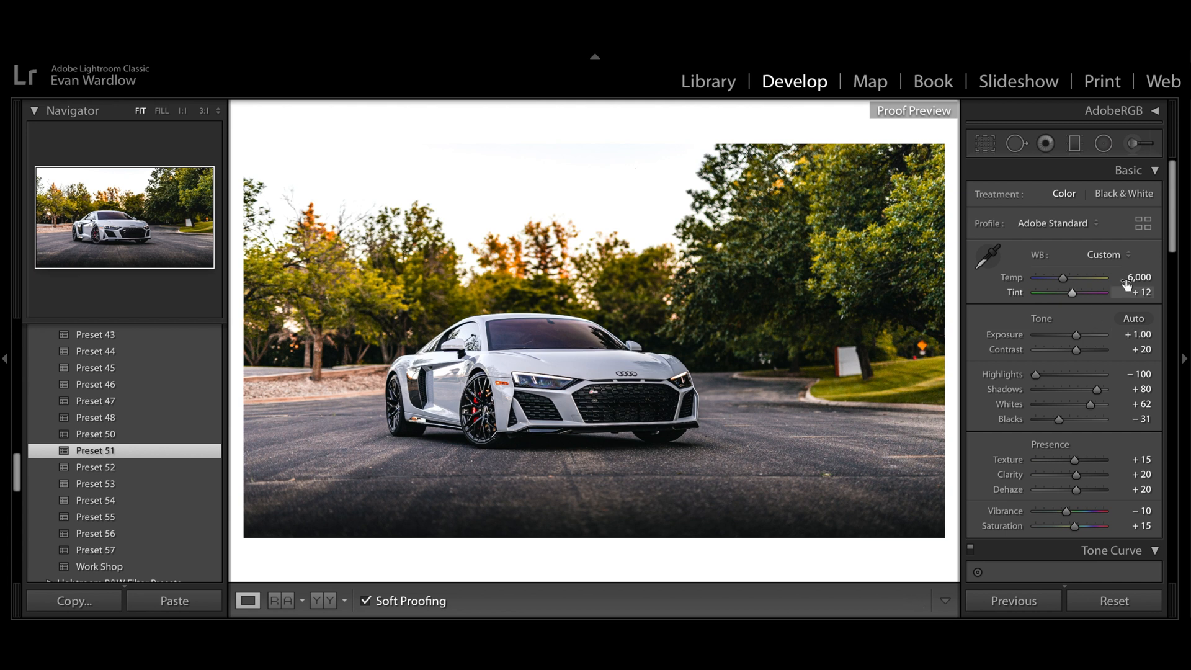
pyautogui.press('Tab')
pyautogui.press('Return')
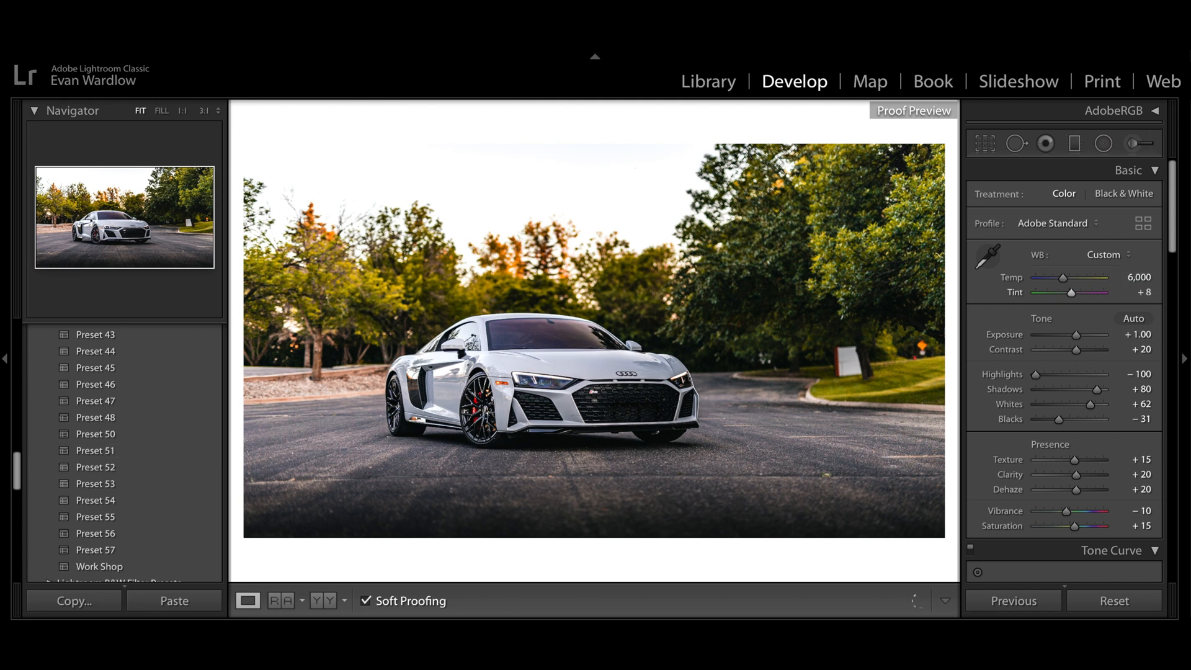
# - Set the split toning Balance to +41 and the Highlights Hue to 40
pyautogui.scroll(-5, 1123, 316)
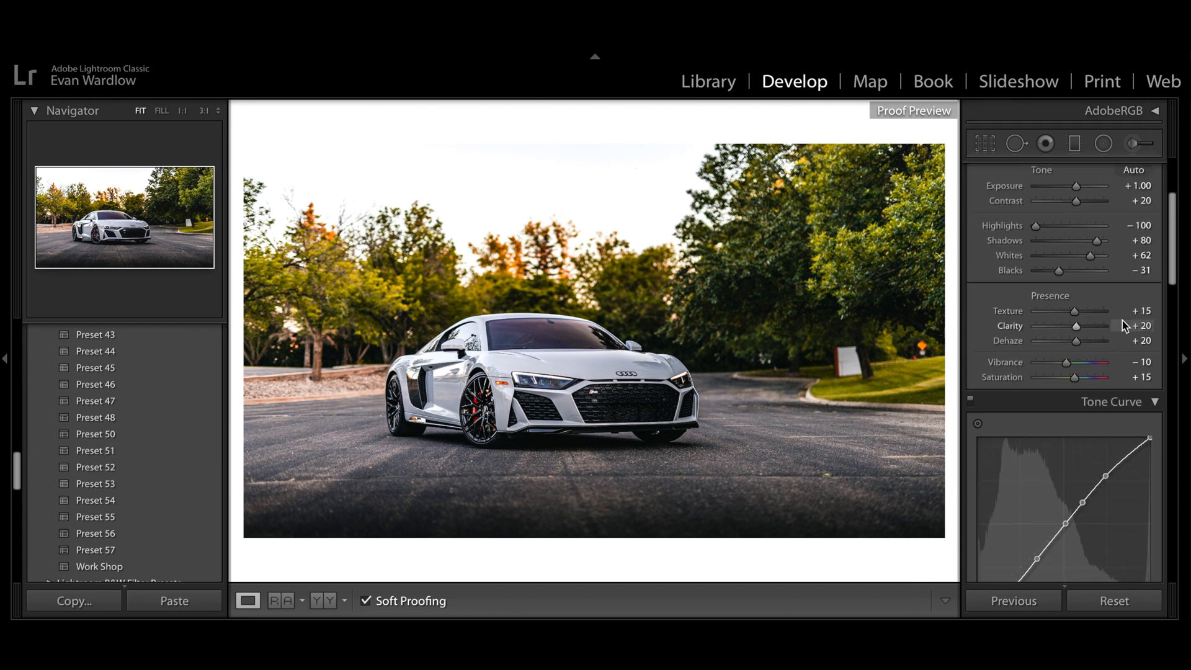
pyautogui.scroll(-6, 1119, 293)
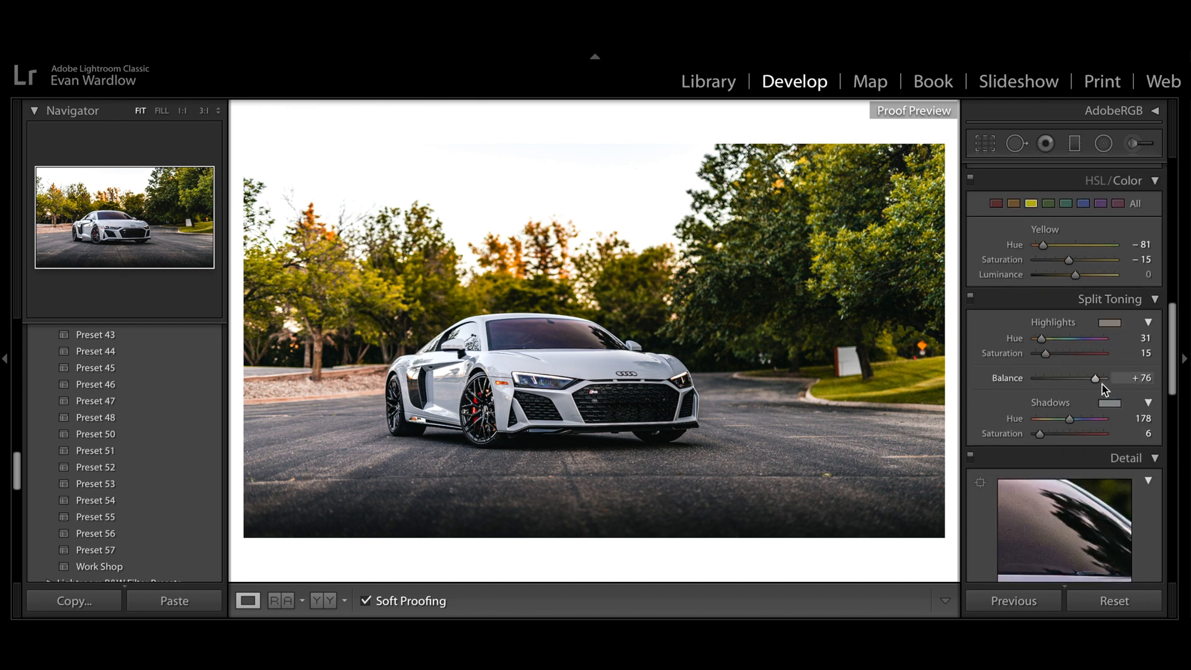
pyautogui.moveTo(1102, 384); pyautogui.dragTo(1046, 387)
pyautogui.click(1044, 341)
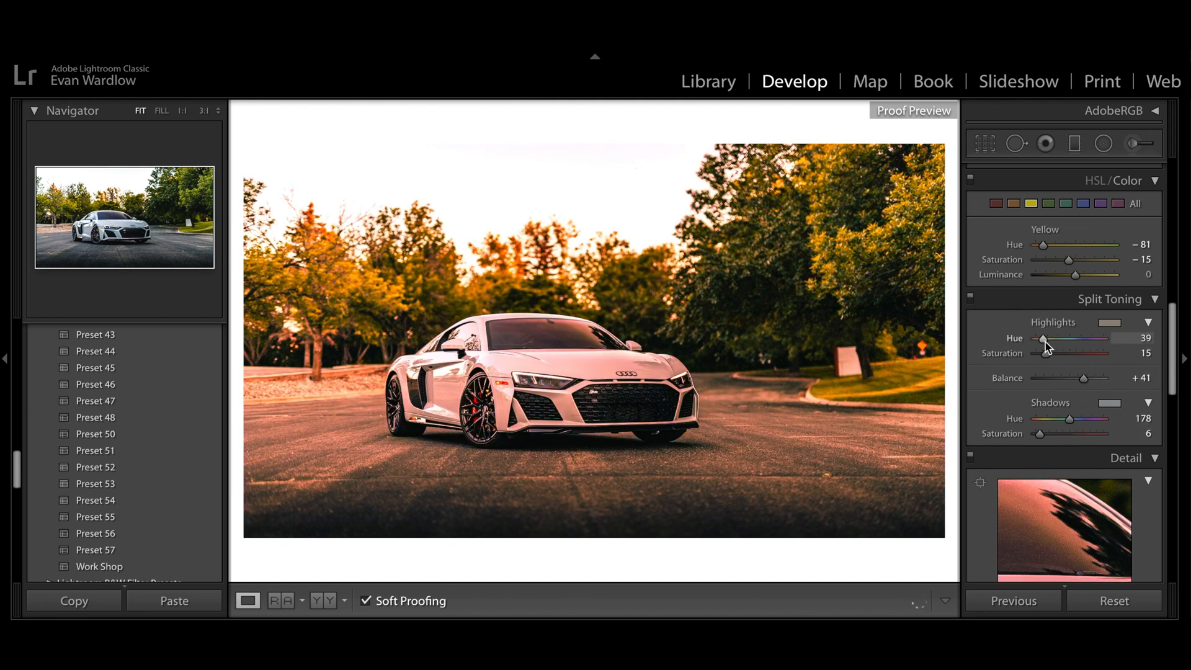
pyautogui.moveTo(1045, 342); pyautogui.dragTo(1046, 341)
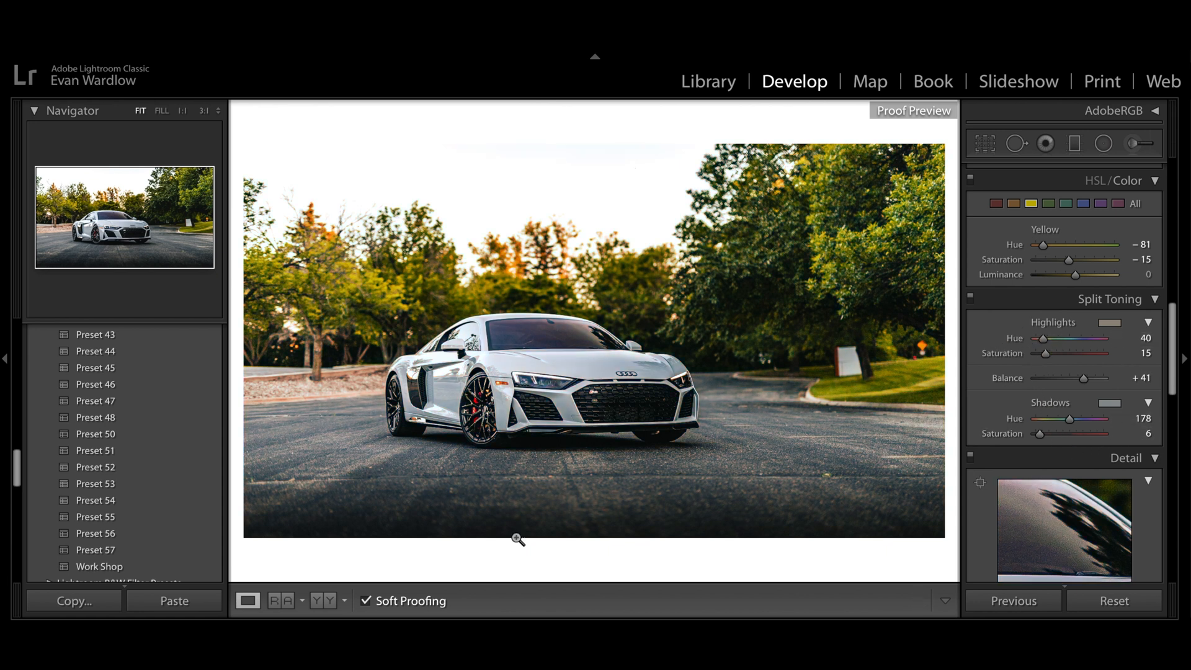
# - Check the edited Audi's headlight at 3:1 and return to the full photo
pyautogui.click(546, 380)
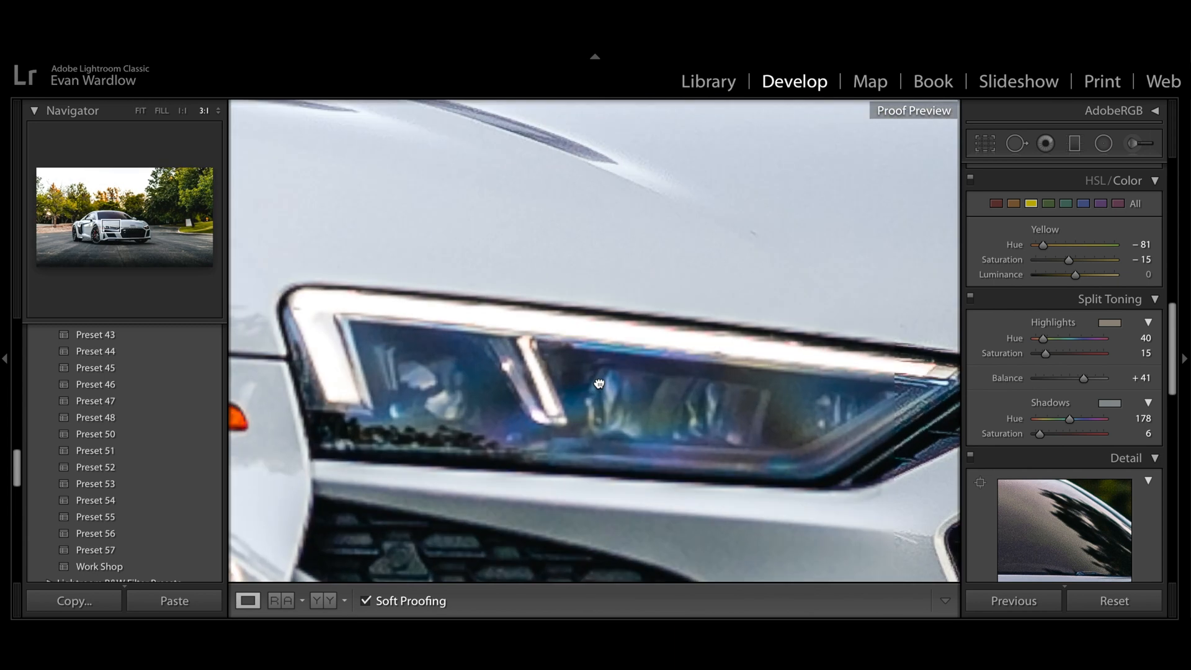
pyautogui.moveTo(598, 380); pyautogui.dragTo(746, 335)
pyautogui.click(140, 110)
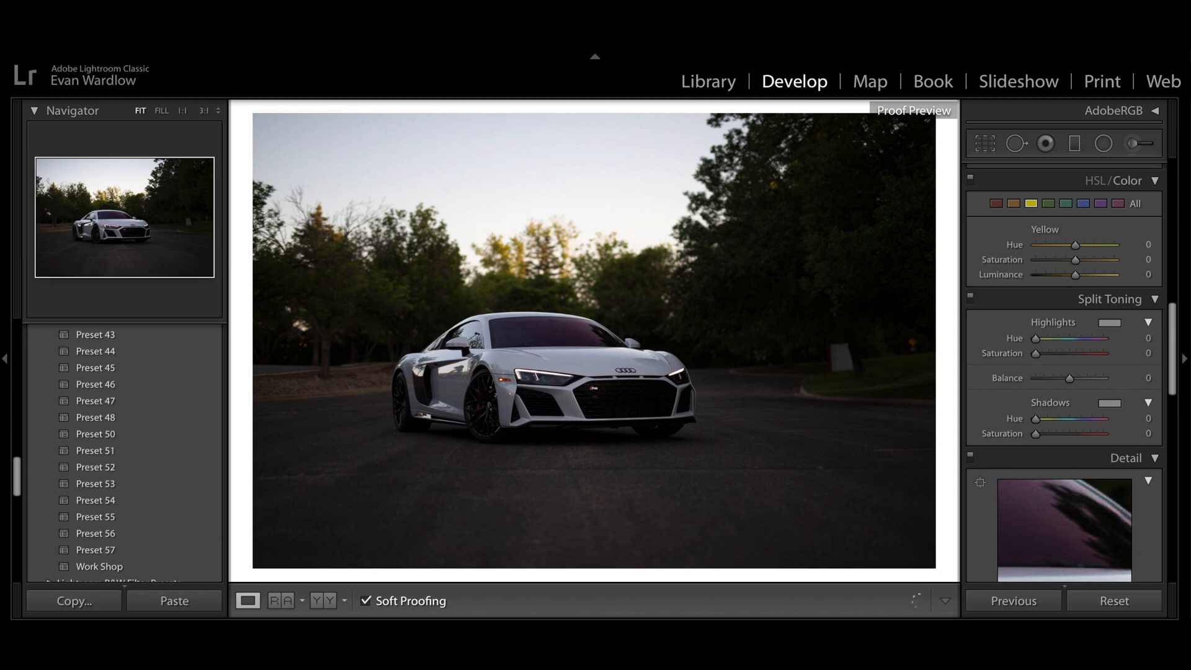
# - Return to the edited Audi photo and set the Highlights to -76 and the Whites to +73
pyautogui.press('Right')
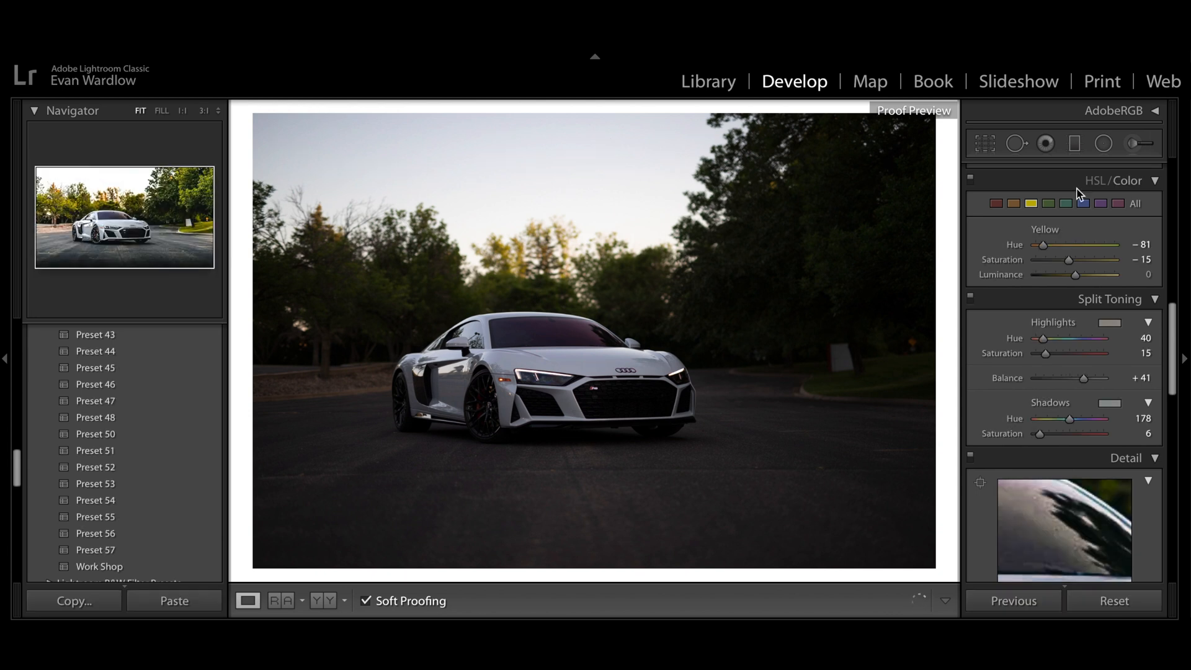
pyautogui.scroll(10, 1046, 273)
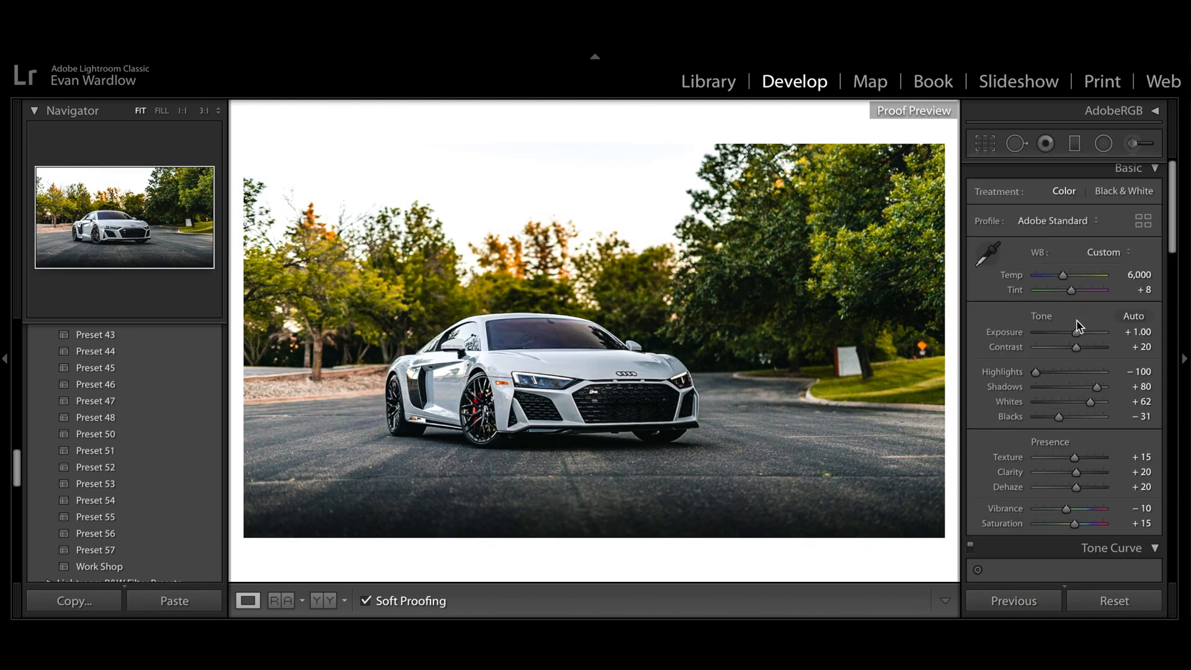
pyautogui.moveTo(1044, 375); pyautogui.dragTo(1097, 412)
pyautogui.keyDown('alt'); pyautogui.click(1091, 411); pyautogui.keyUp('alt')
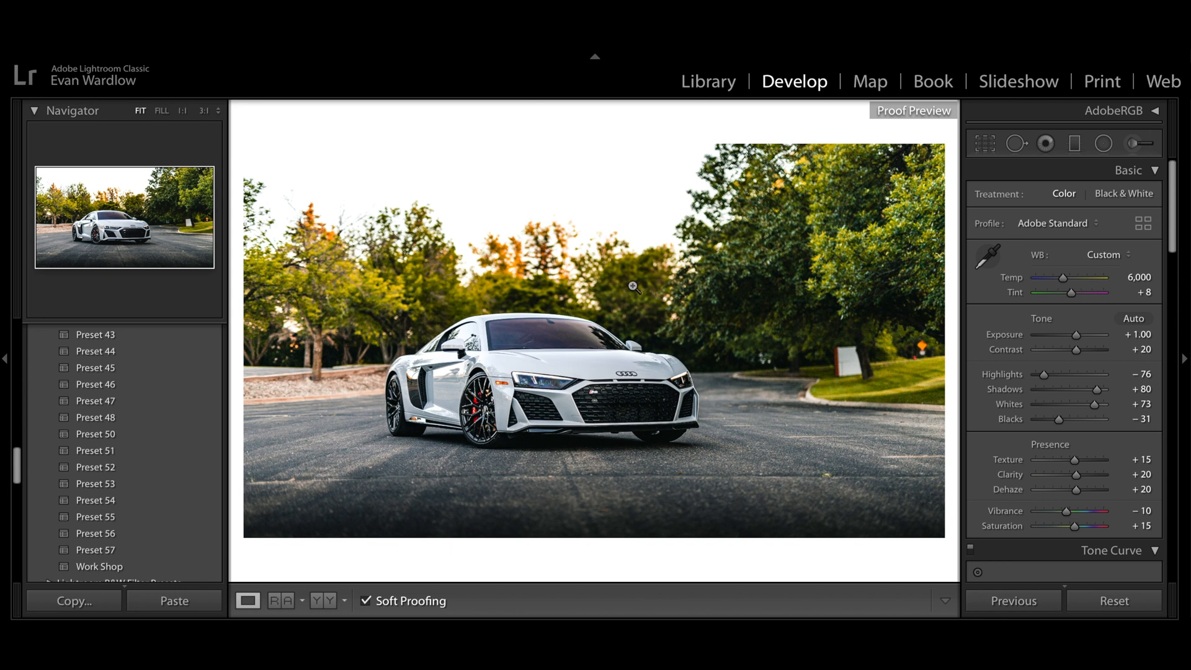
# - Review the edited Audi's tone curve, histogram, split toning balance, sharpening and lens correction settings
pyautogui.scroll(-10, 1081, 356)
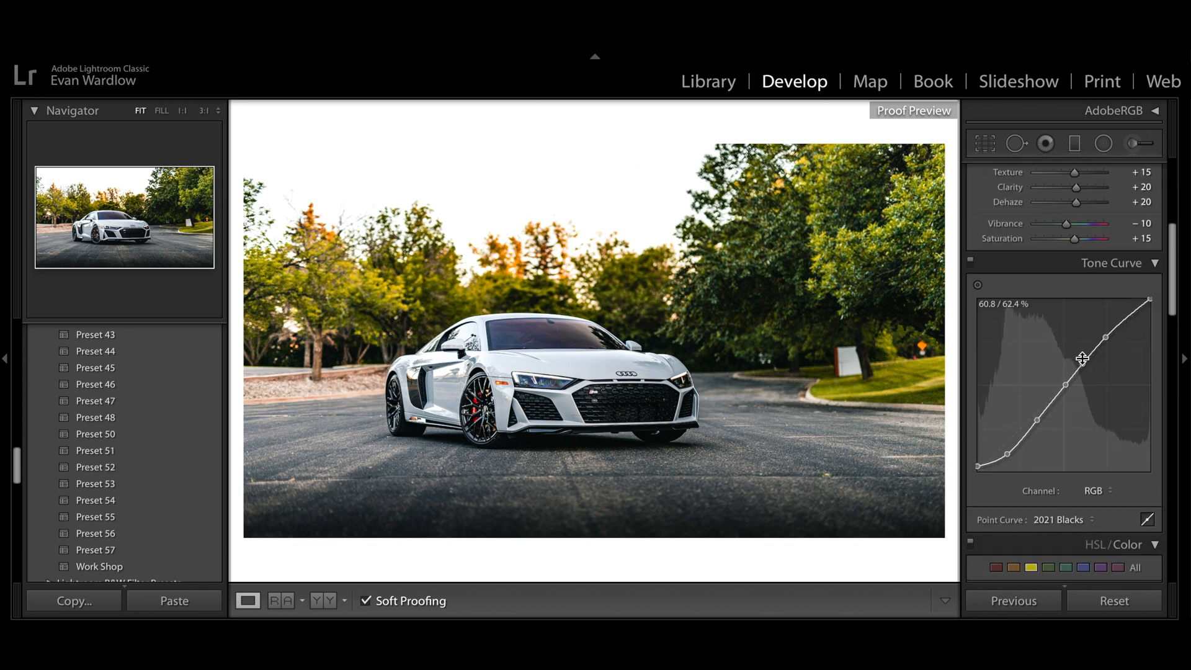
pyautogui.scroll(-5, 1083, 360)
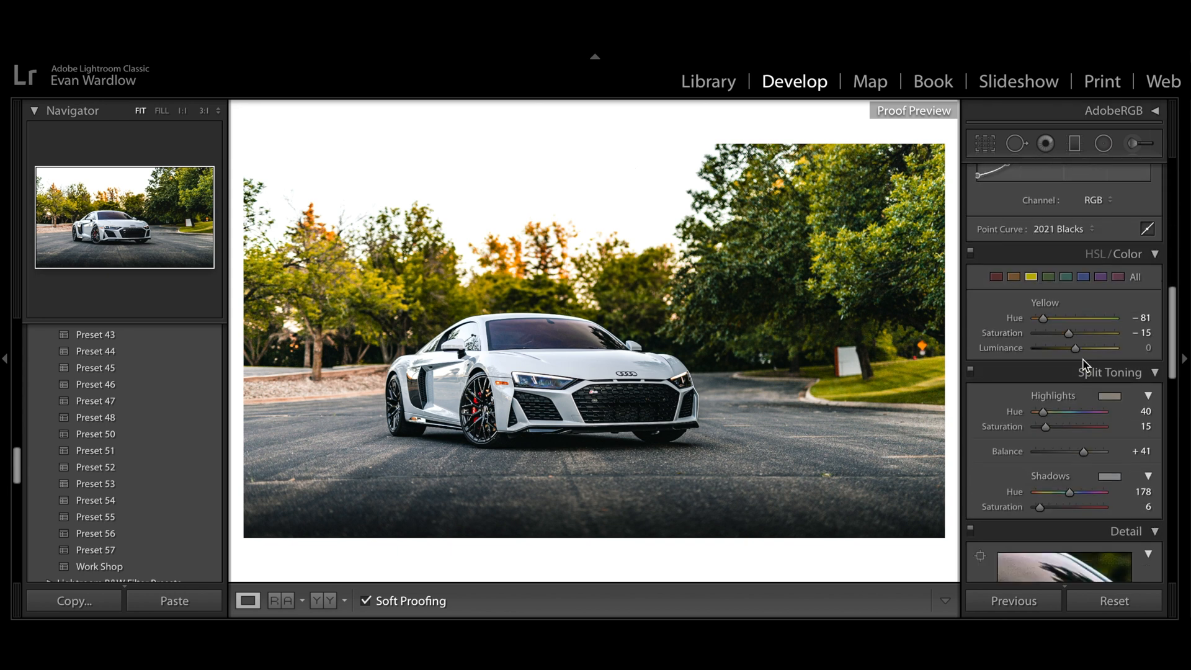
pyautogui.click(1131, 114)
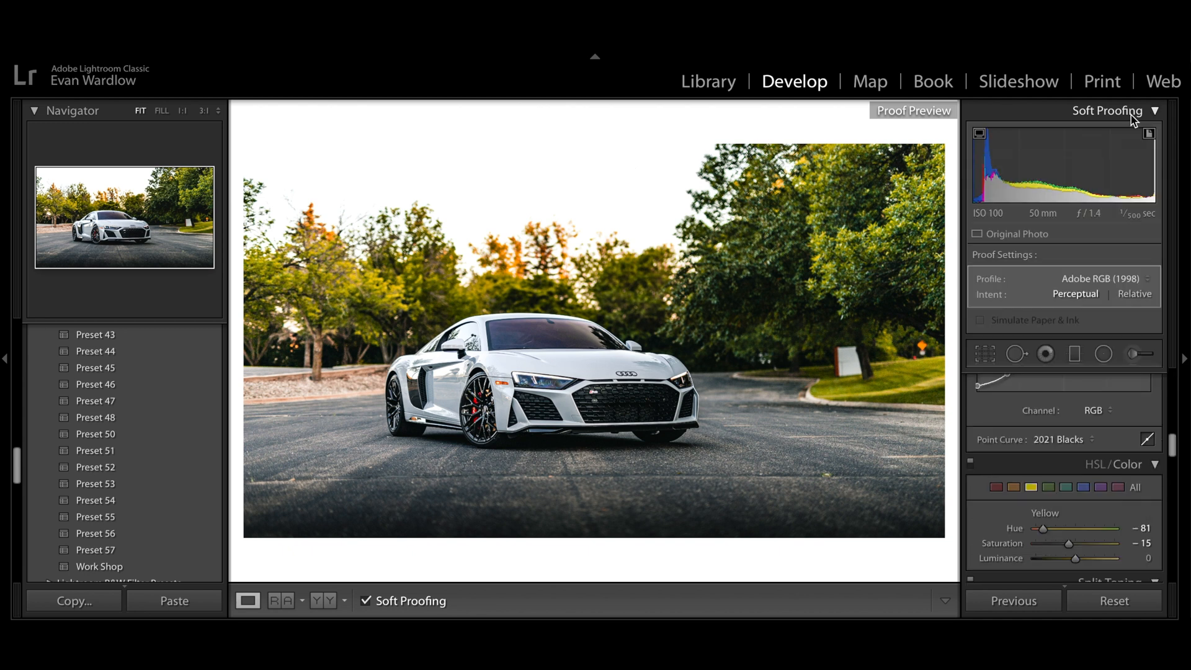
pyautogui.click(1131, 114)
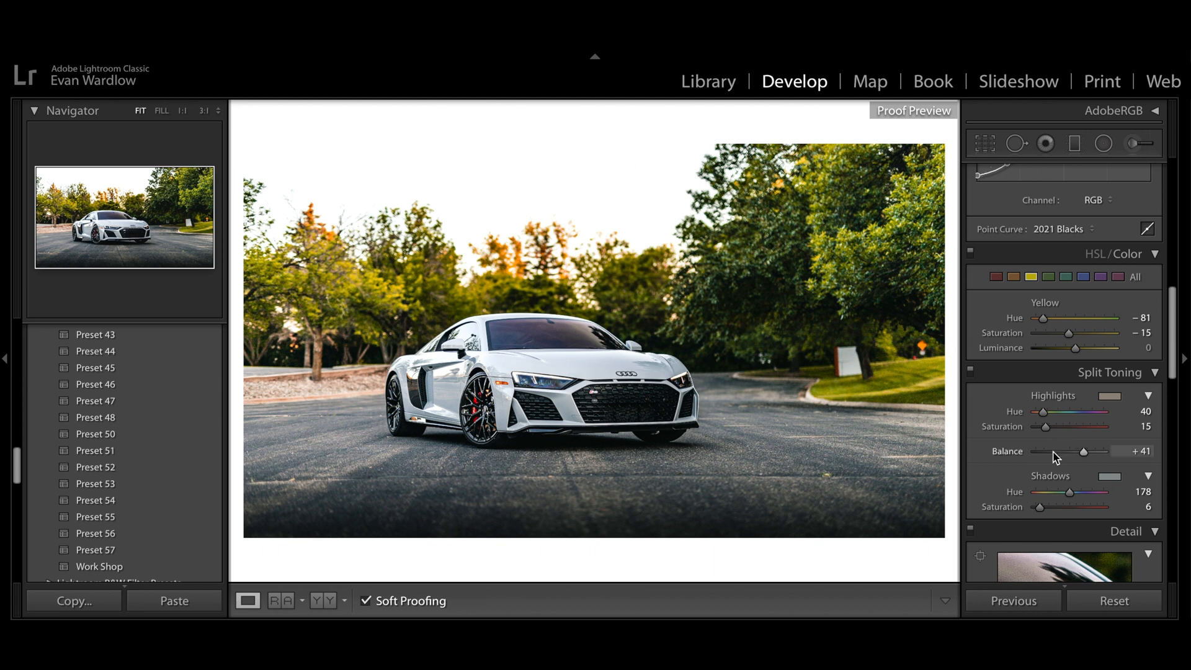
pyautogui.press('alt')
pyautogui.moveTo(1082, 457)
pyautogui.mouseDown()
pyautogui.moveTo(1073, 454)
pyautogui.moveTo(1088, 462)
pyautogui.mouseUp()
pyautogui.scroll(-5, 1065, 477)
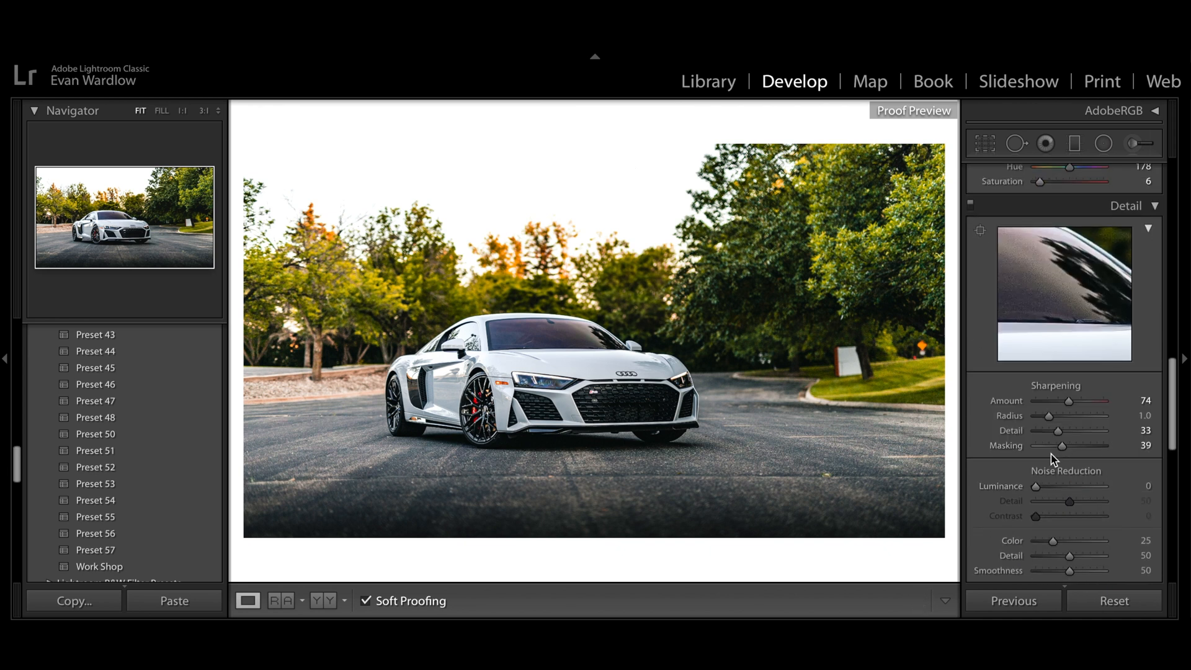
pyautogui.moveTo(1051, 454); pyautogui.dragTo(1078, 456)
pyautogui.scroll(-10, 1080, 454)
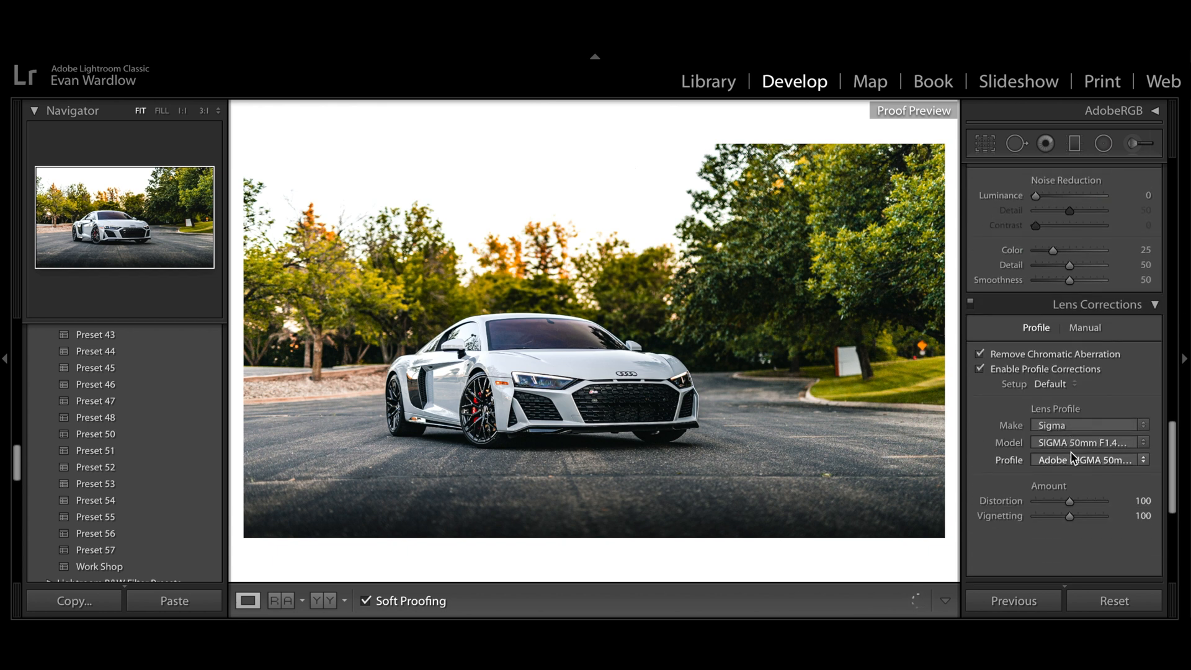
# - Set the calibration Shadows Tint to -11, the Red Primary Hue to +28 and its Saturation to +5
pyautogui.scroll(-3, 1075, 469)
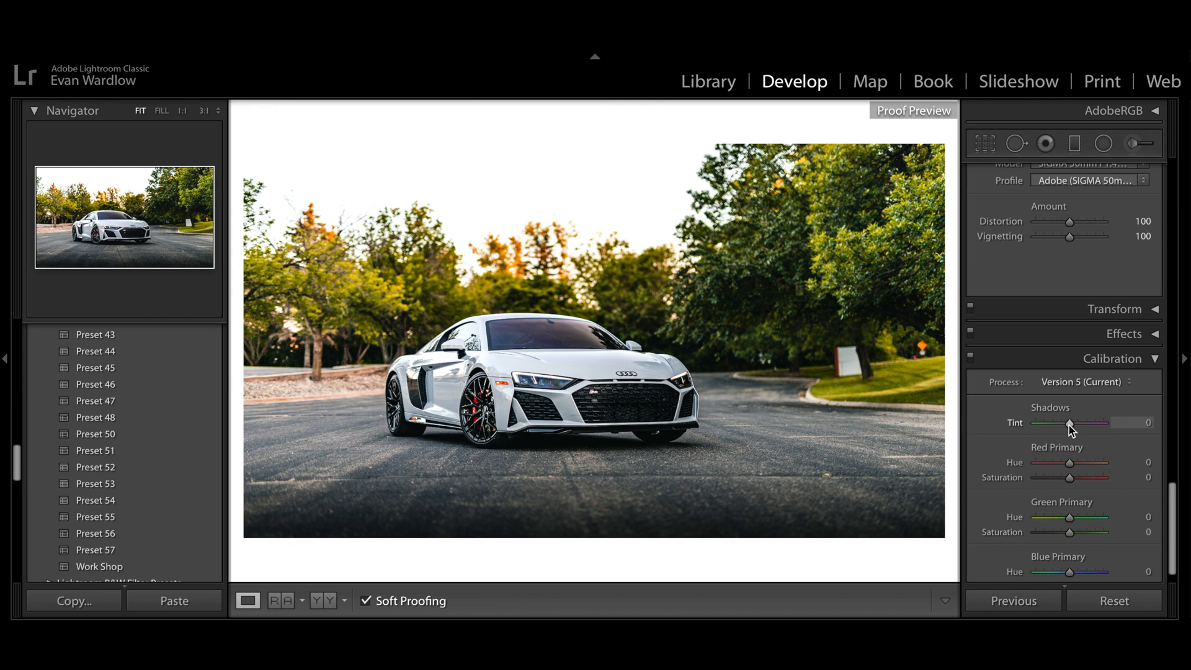
pyautogui.moveTo(1069, 426); pyautogui.dragTo(1083, 476)
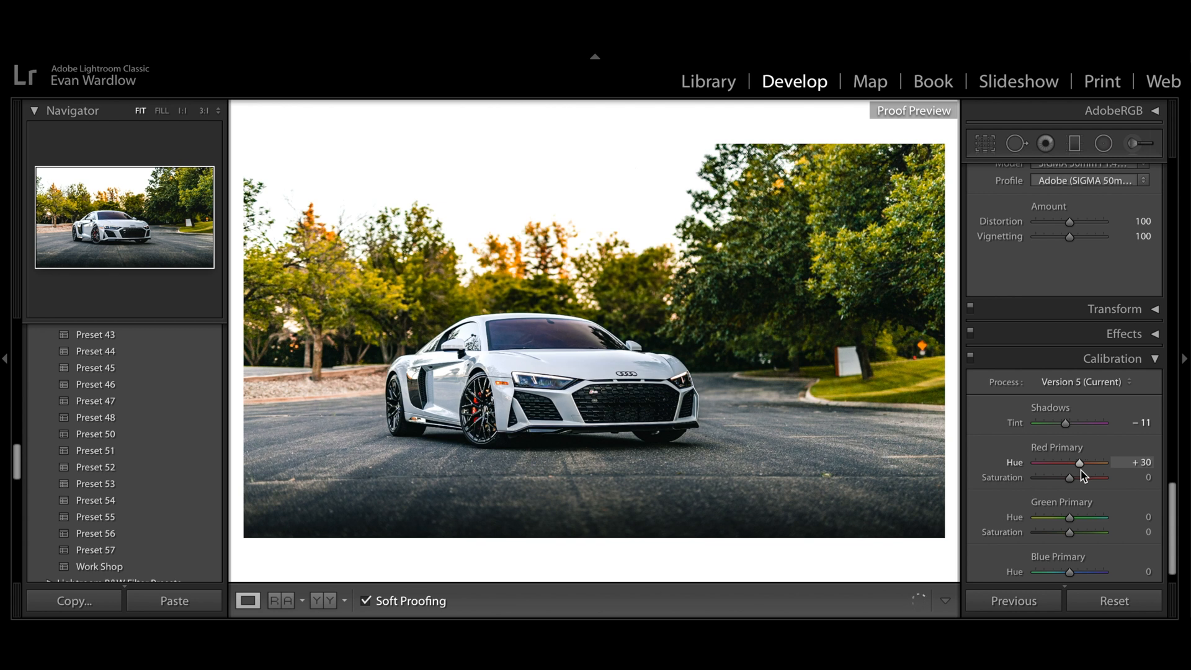
pyautogui.click(1121, 479)
pyautogui.write('5')
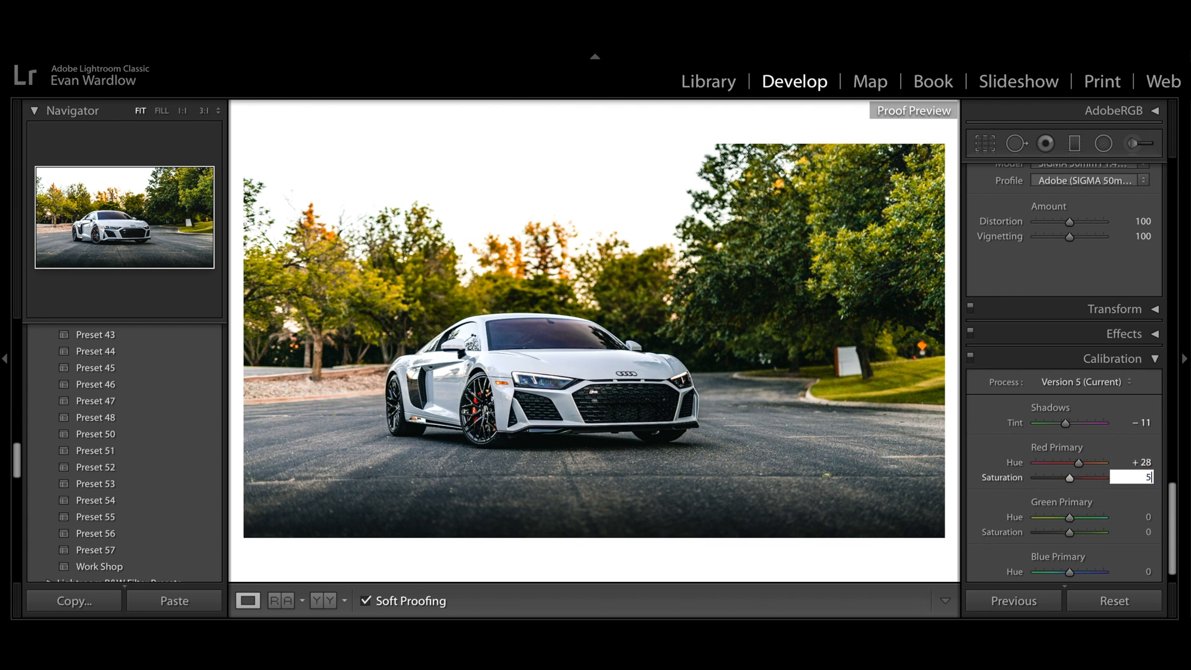
pyautogui.press('Return')
# - Set the calibration Green Primary Hue to +17 and its Saturation to +5
pyautogui.moveTo(1070, 519)
pyautogui.mouseDown()
pyautogui.moveTo(1062, 526)
pyautogui.moveTo(1076, 527)
pyautogui.mouseUp()
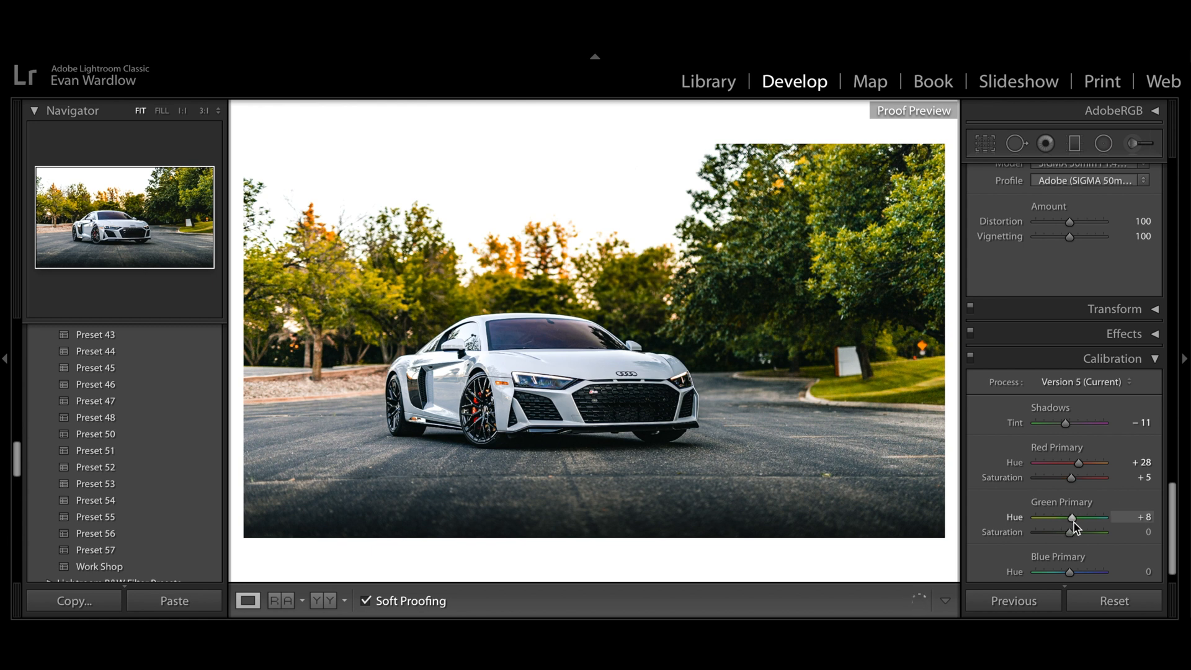
pyautogui.moveTo(1075, 527); pyautogui.dragTo(1078, 528)
pyautogui.scroll(-1, 1077, 478)
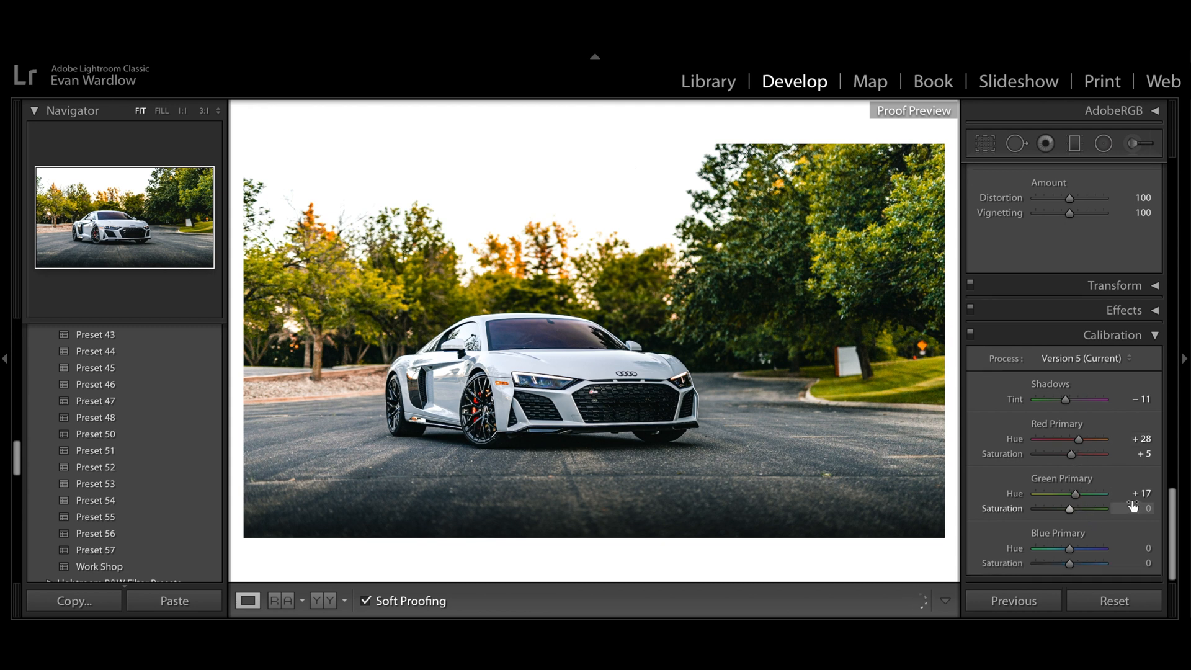
pyautogui.click(1146, 509)
pyautogui.write('5')
pyautogui.press('Return')
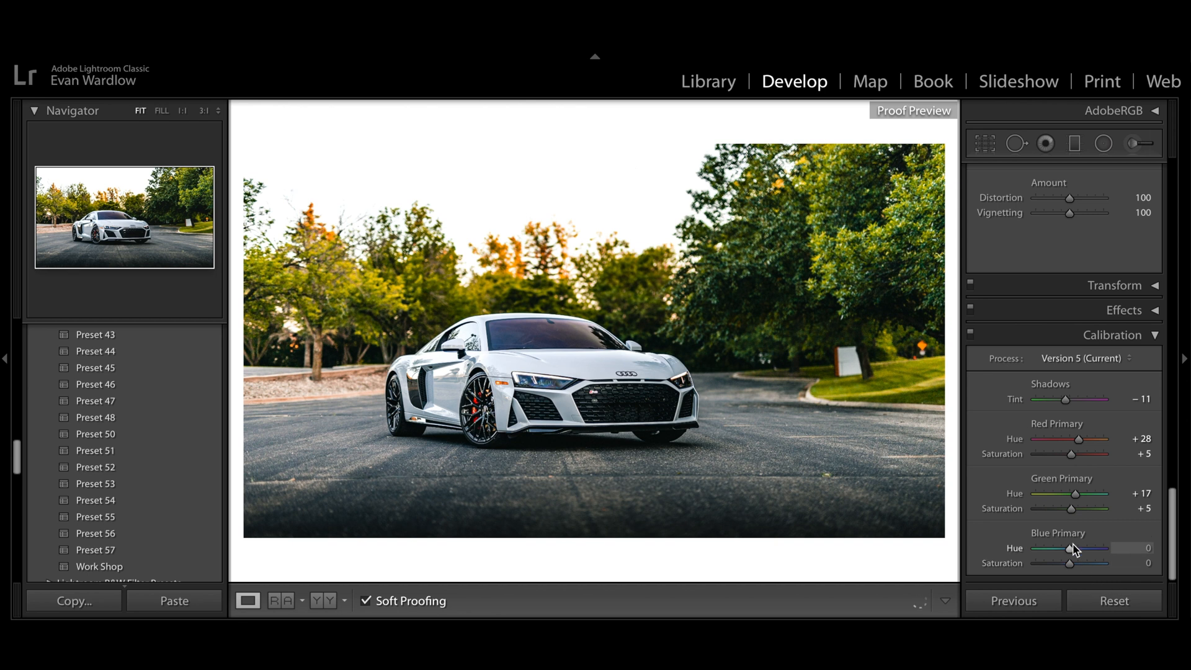
# - Set the calibration Blue Primary Hue to -10 and its Saturation to +5
pyautogui.moveTo(1070, 550); pyautogui.dragTo(1061, 551)
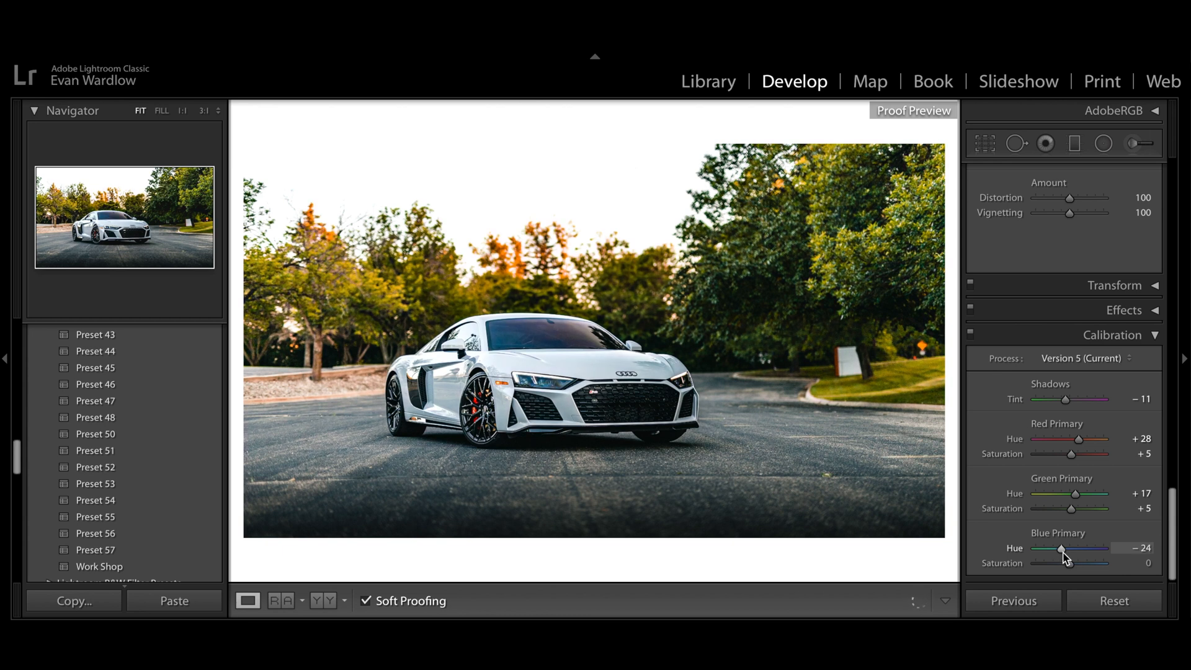
pyautogui.moveTo(1065, 555); pyautogui.dragTo(1069, 553)
pyautogui.click(1148, 563)
pyautogui.write('5')
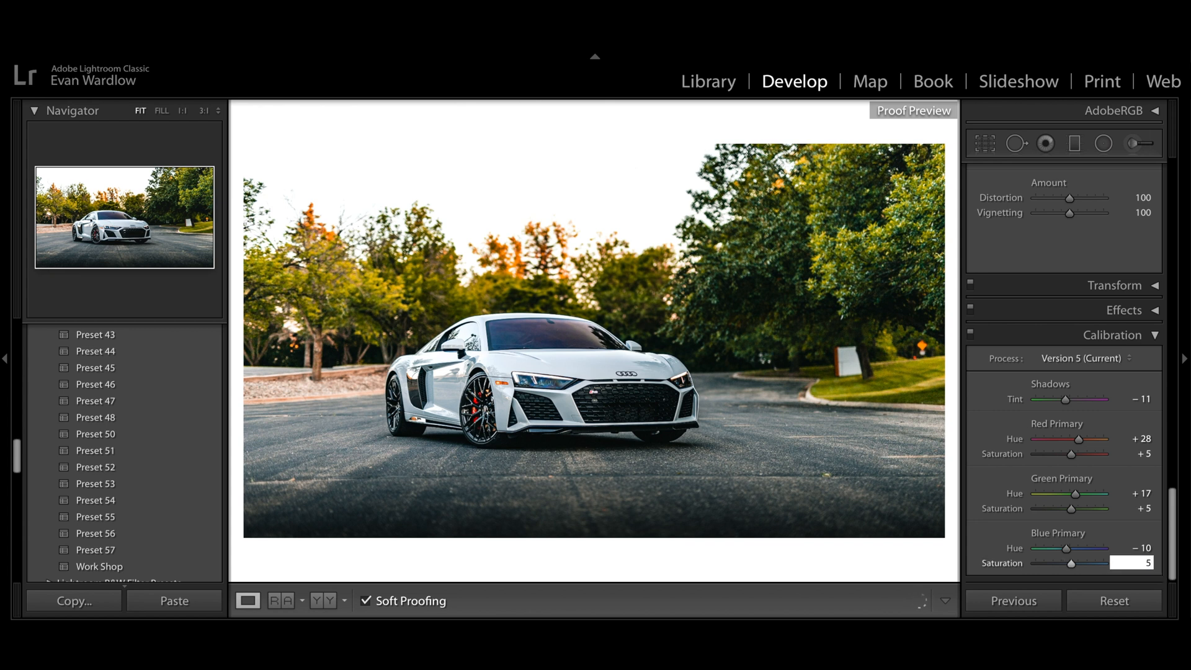
pyautogui.press('Return')
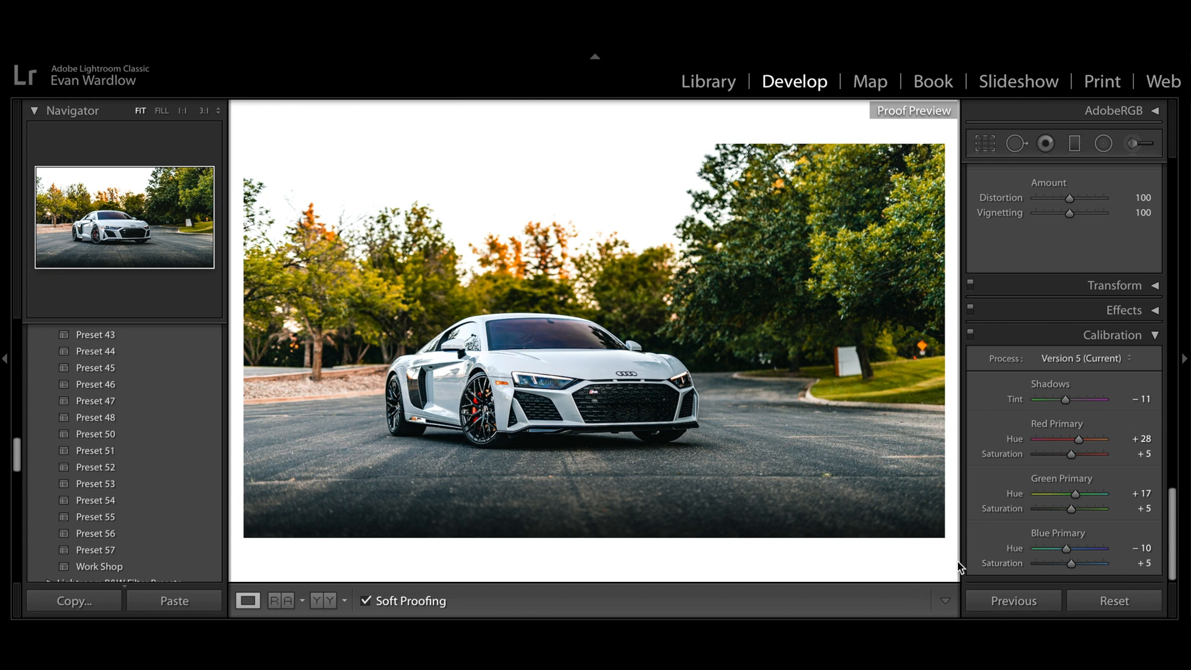
# - Compare the edited Audi with the unedited photo as reference, and return to the single-photo view
pyautogui.click(275, 600)
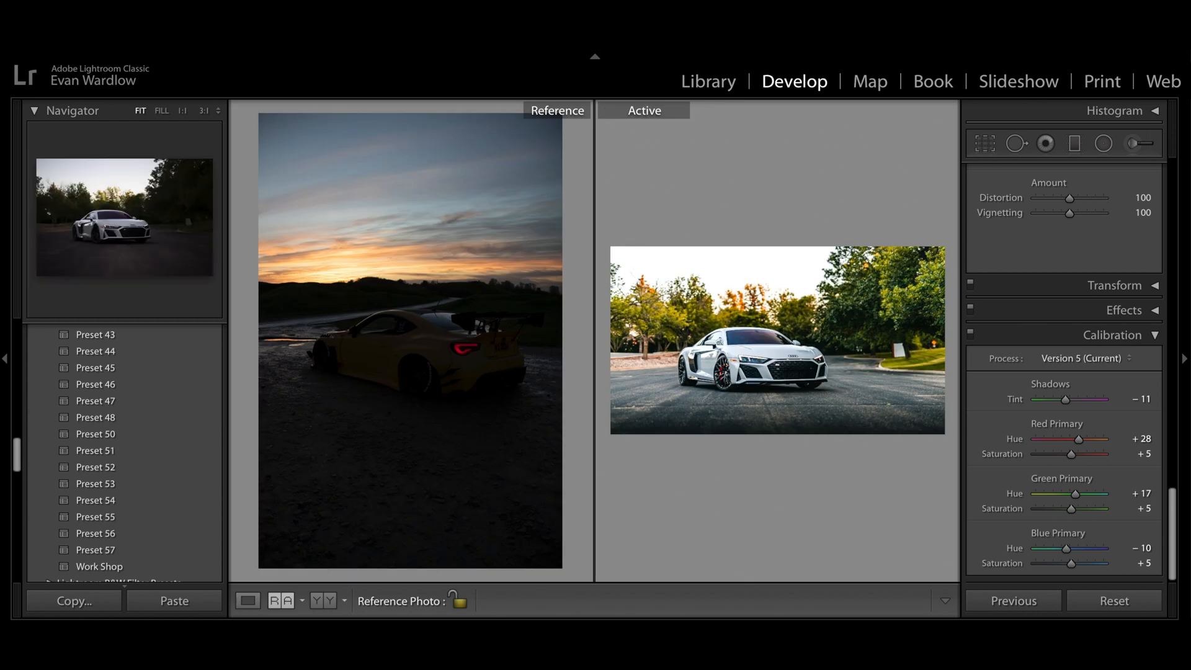
pyautogui.press('\\')
pyautogui.press('\\')
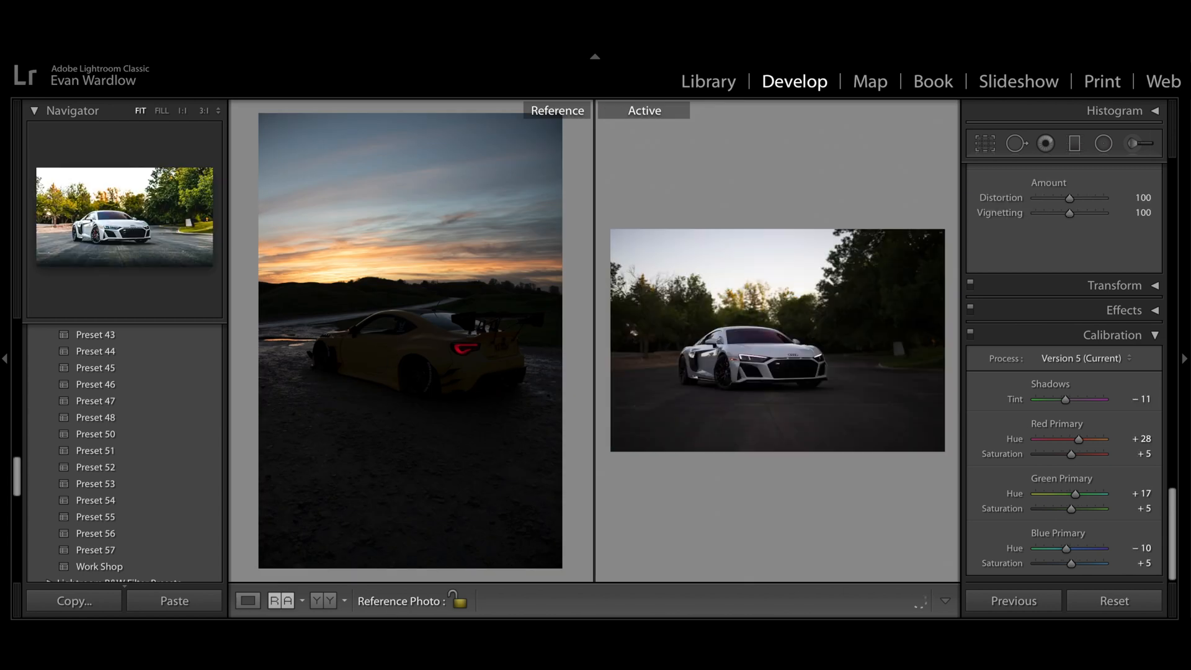
pyautogui.moveTo(337, 642); pyautogui.dragTo(391, 374)
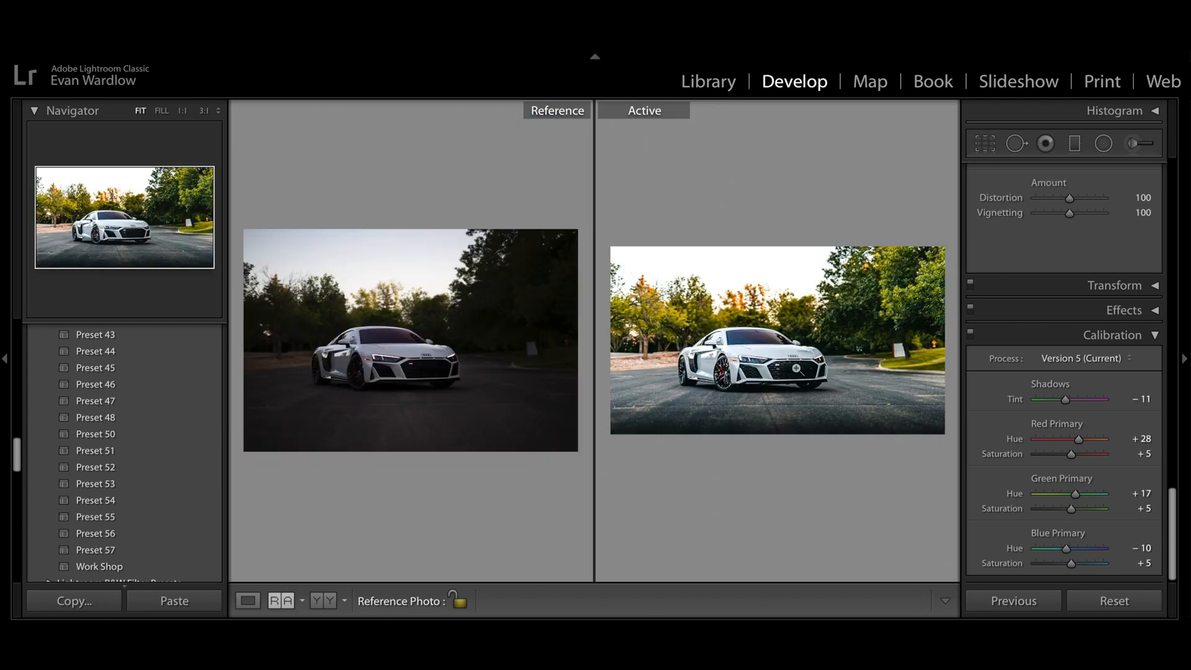
pyautogui.click(256, 602)
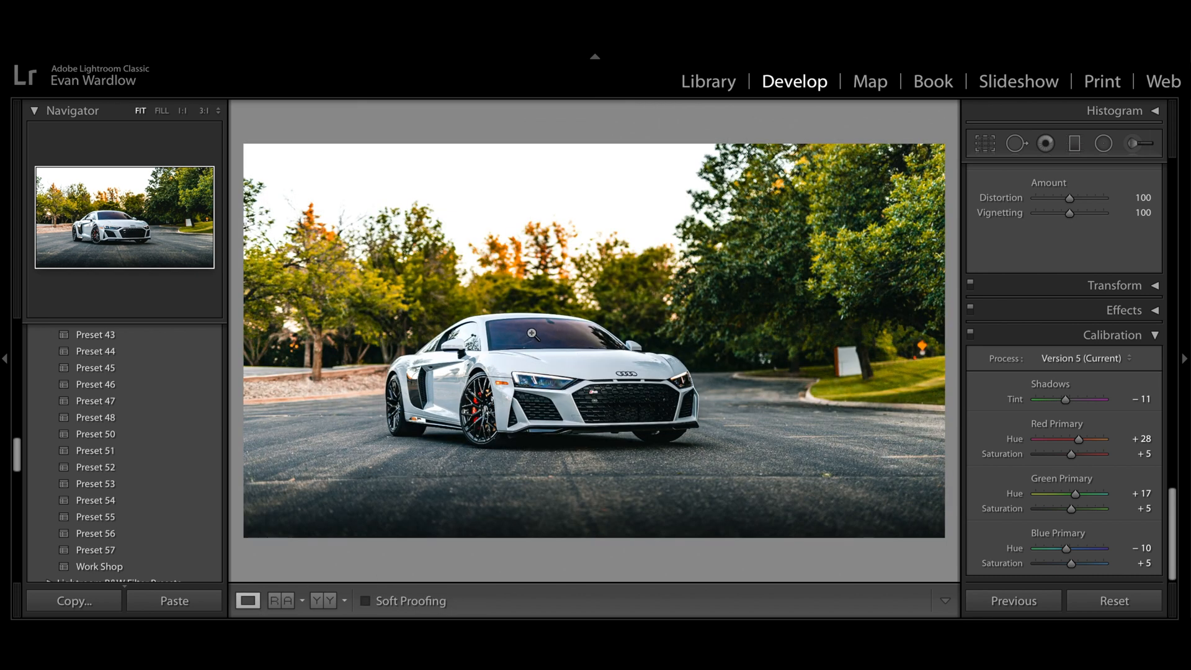
# - Shift the graduated filter on the asphalt slightly down toward the photo's lower edge
pyautogui.click(1075, 144)
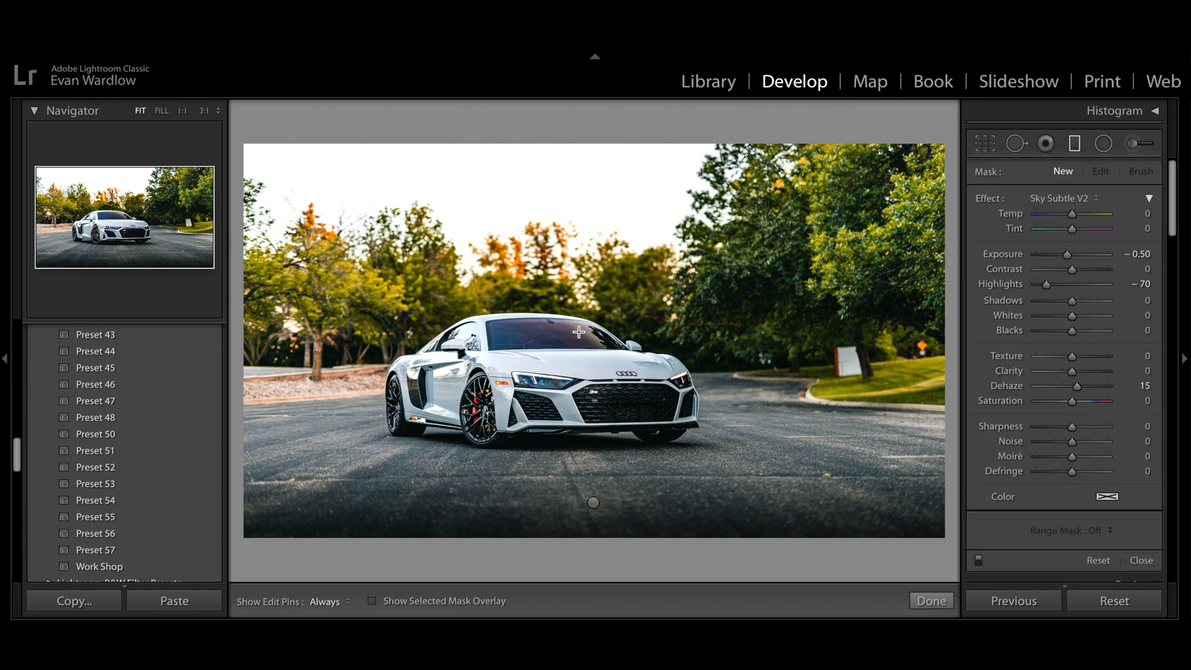
pyautogui.moveTo(593, 502); pyautogui.dragTo(590, 526)
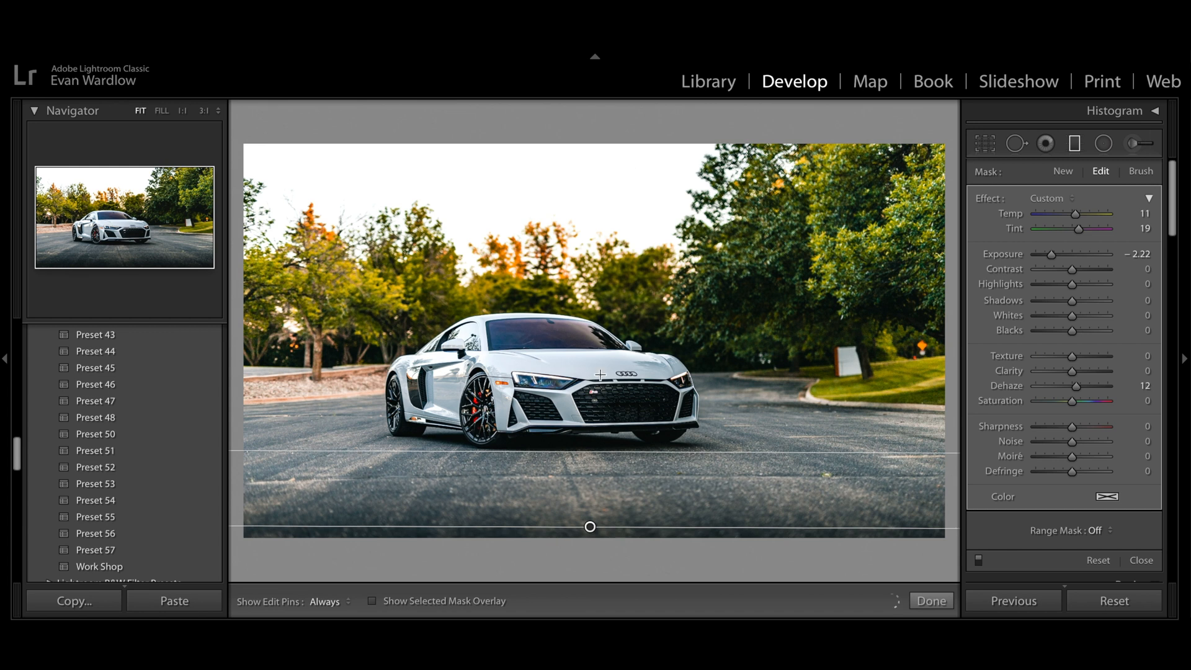
pyautogui.click(1075, 145)
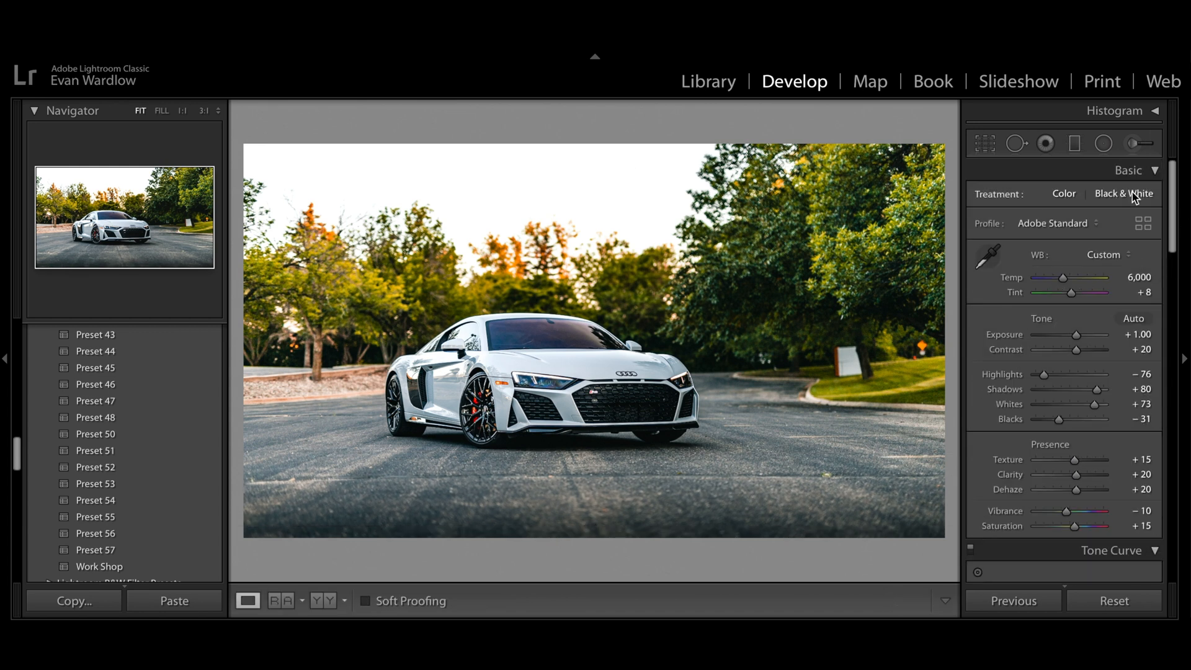
# - Prepare a new radial filter with reset effects, Shadows -31, Saturation -43 and Temp 5
pyautogui.click(1095, 144)
pyautogui.doubleClick(988, 198)
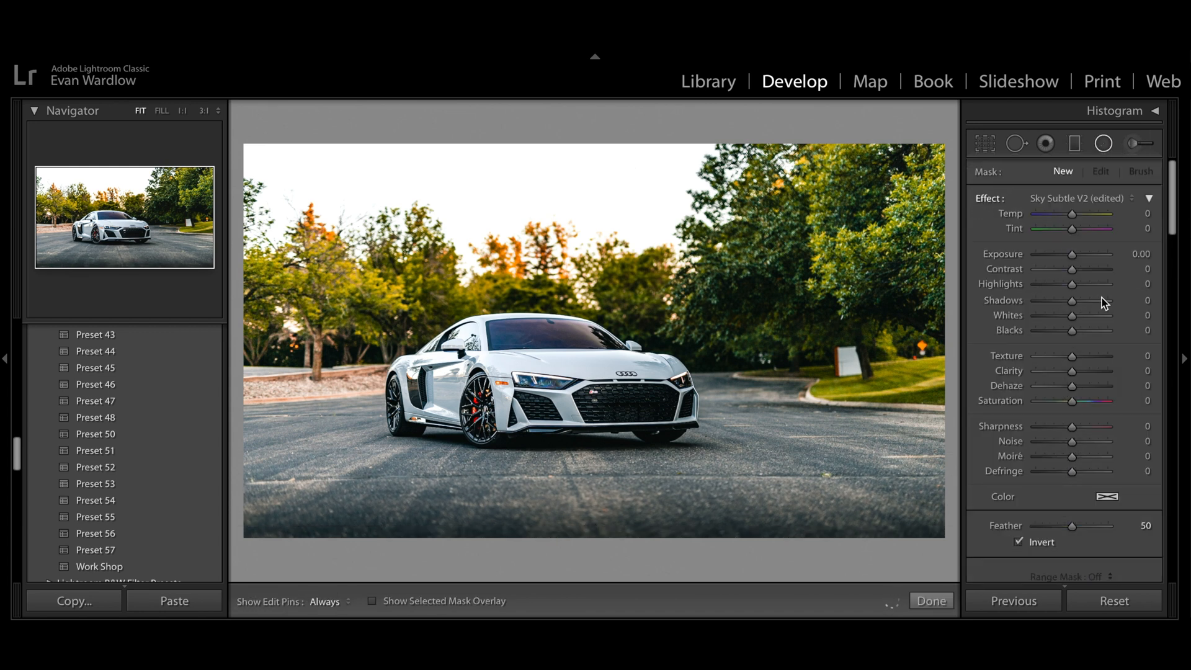
pyautogui.moveTo(1060, 304)
pyautogui.mouseDown()
pyautogui.moveTo(1048, 300)
pyautogui.moveTo(1061, 303)
pyautogui.mouseUp()
pyautogui.moveTo(1072, 402); pyautogui.dragTo(1056, 402)
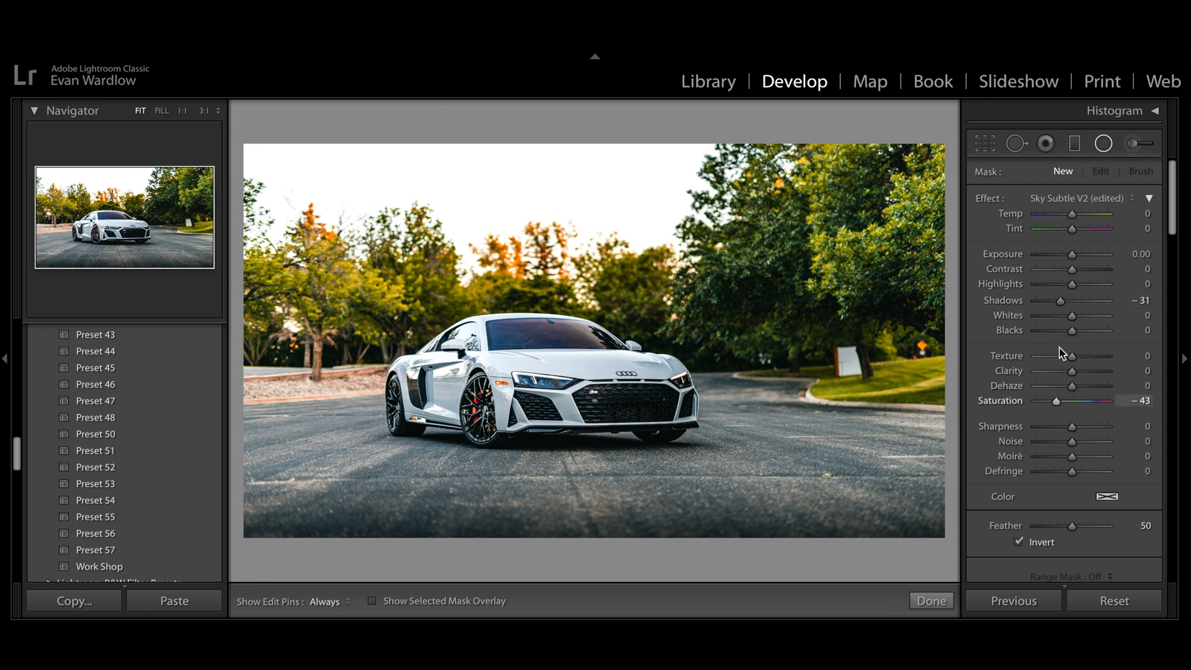
pyautogui.click(1146, 213)
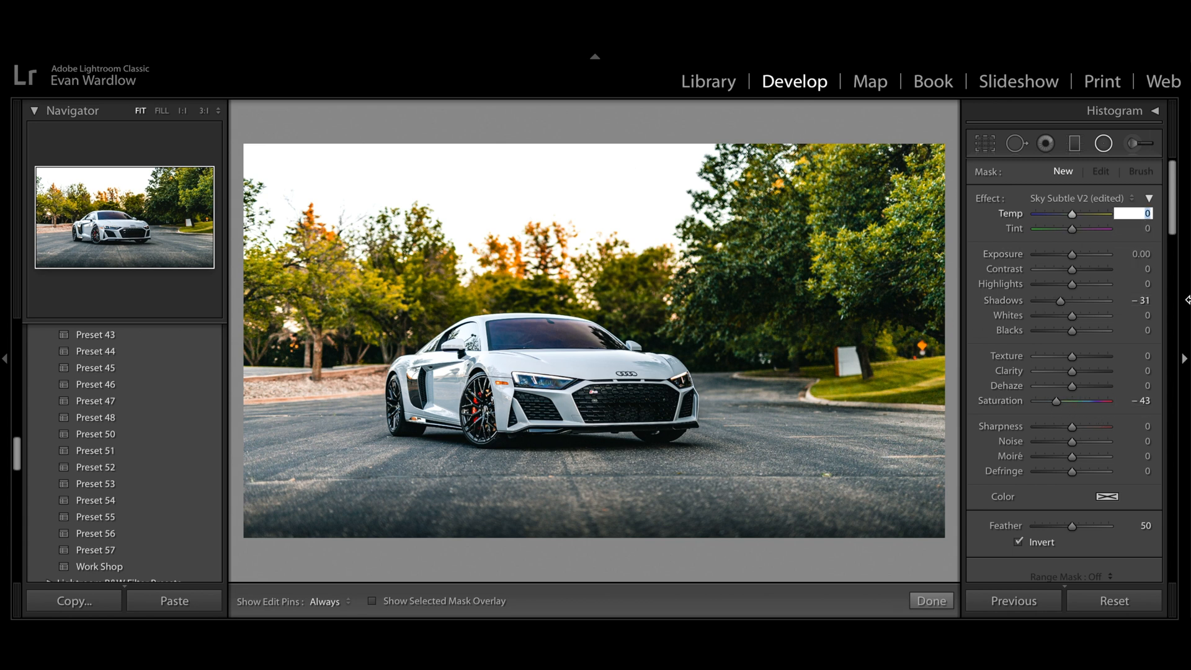
pyautogui.write('5')
pyautogui.press('Return')
# - Place the radial filter over the Audi's windshield, narrow it to fit the glass and set its Saturation to -27
pyautogui.moveTo(540, 334); pyautogui.dragTo(634, 355)
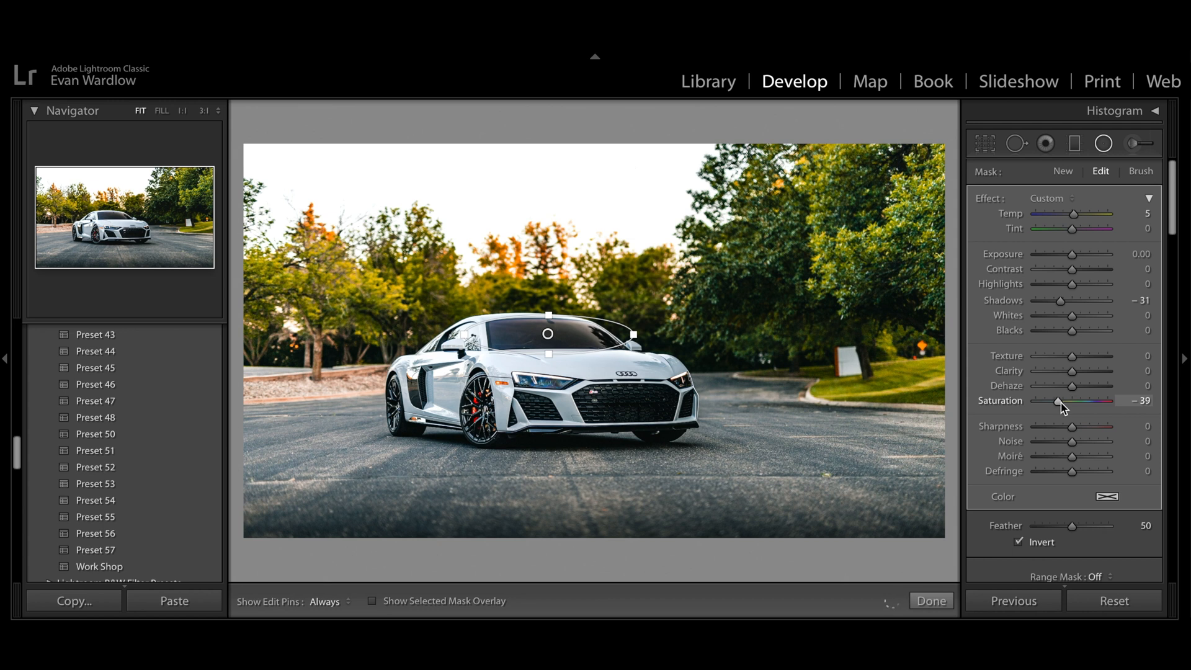
pyautogui.moveTo(1059, 403); pyautogui.dragTo(1065, 404)
pyautogui.moveTo(554, 335); pyautogui.dragTo(549, 335)
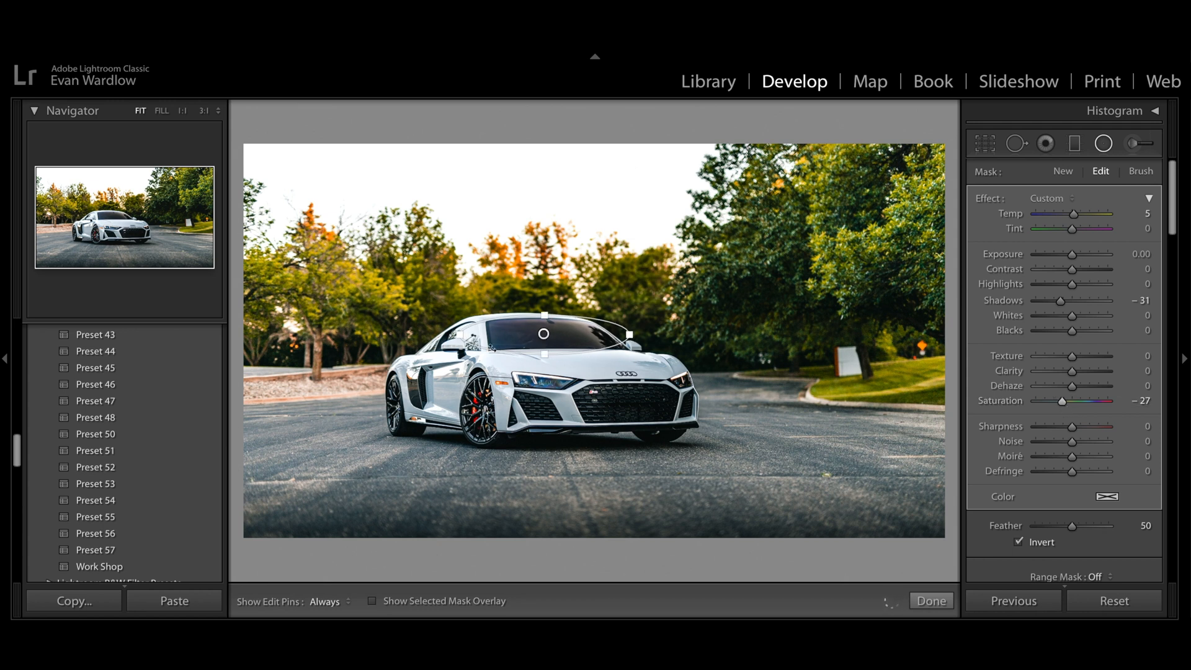
pyautogui.moveTo(461, 336); pyautogui.dragTo(475, 337)
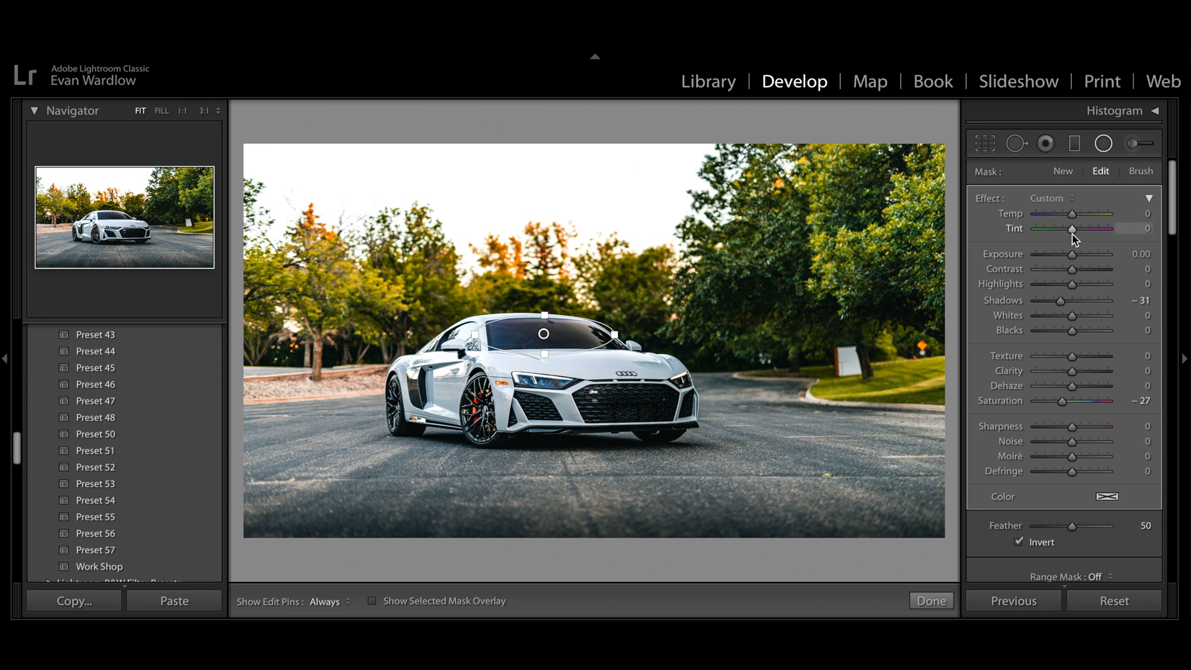
# - Set the windshield radial filter's Tint to -21 and Temp to -6, and check the result with the filter closed and reselected
pyautogui.moveTo(1073, 229); pyautogui.dragTo(1065, 230)
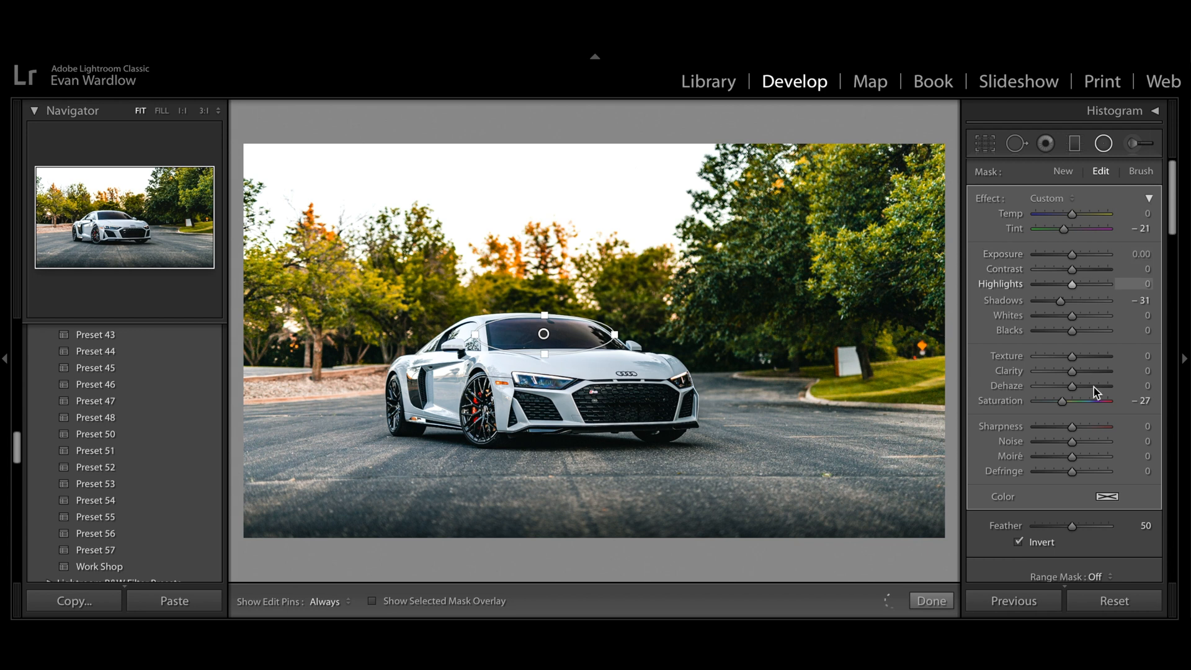
pyautogui.moveTo(1073, 214); pyautogui.dragTo(1071, 217)
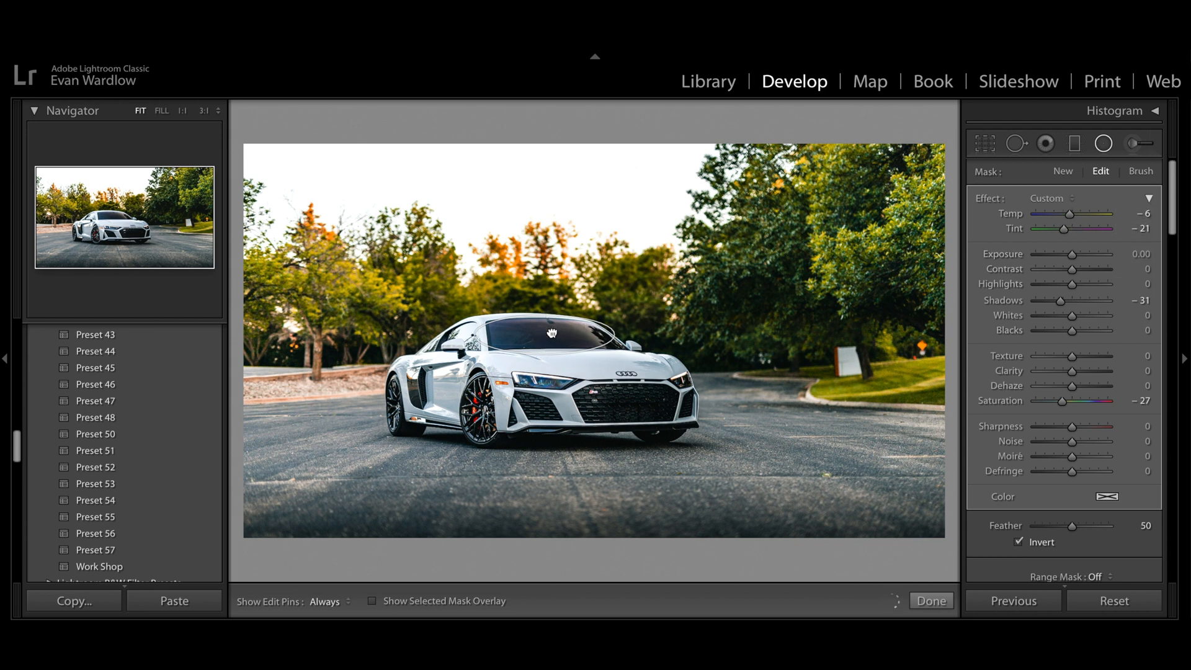
pyautogui.click(1096, 149)
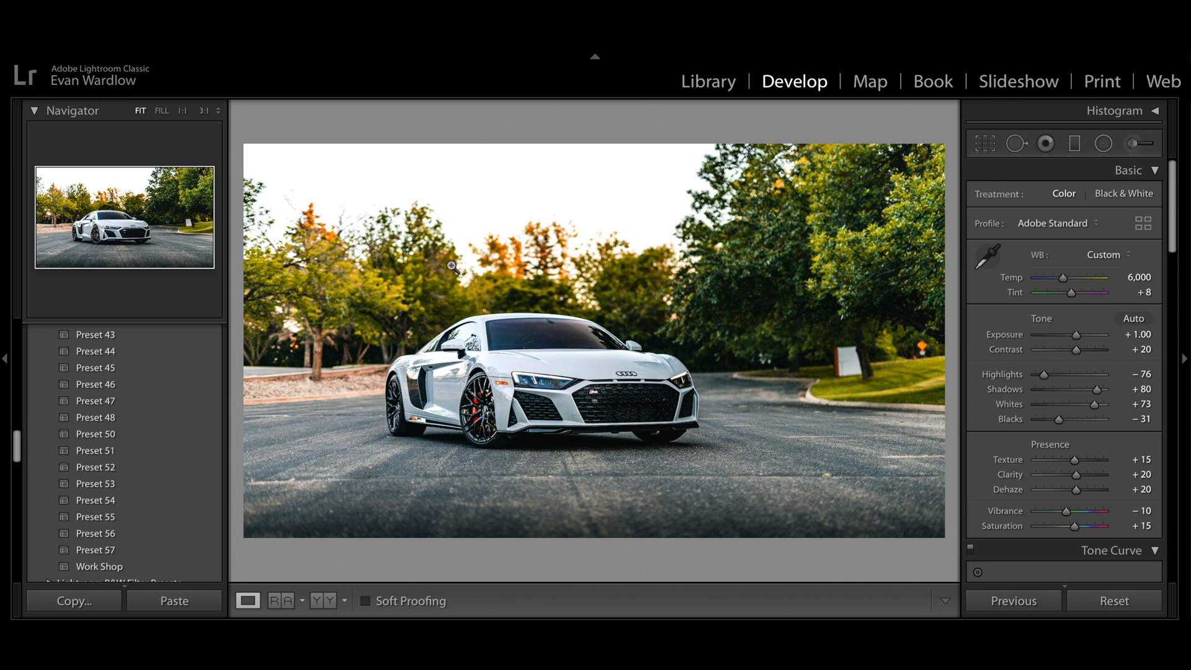
pyautogui.click(1104, 143)
pyautogui.moveTo(543, 334); pyautogui.dragTo(614, 355)
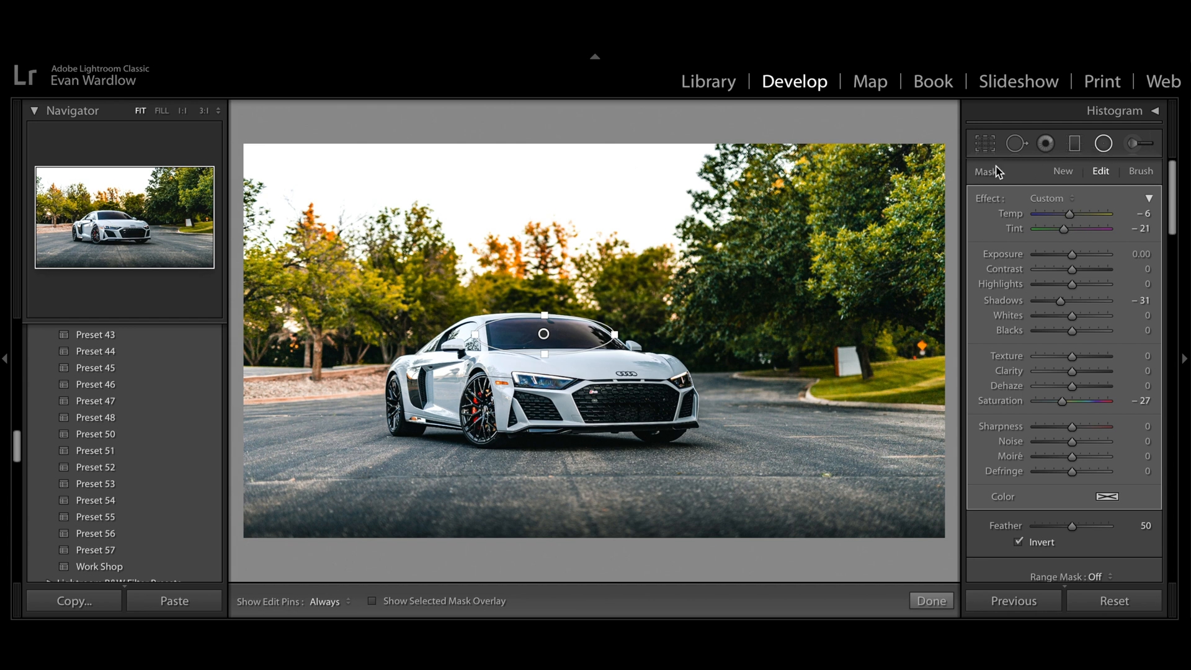
# - Add a new radial filter over the driver-side part of the Audi's windshield with Temp 13, Shadows -21 and Saturation -15
pyautogui.click(1064, 171)
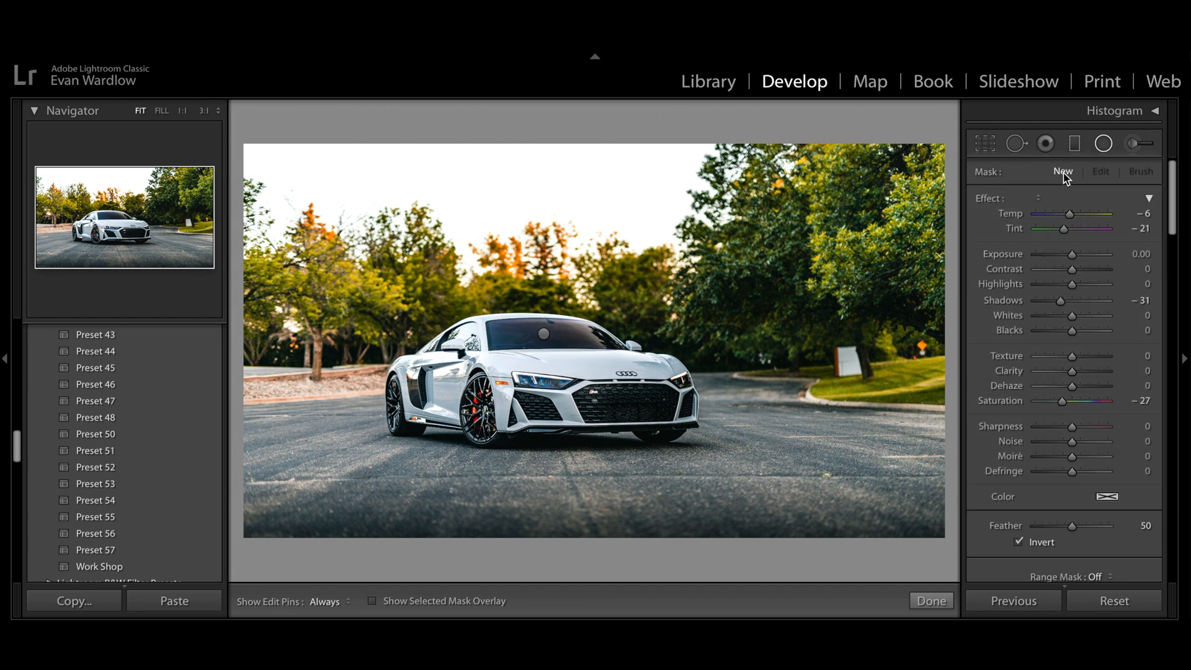
pyautogui.doubleClick(980, 199)
pyautogui.moveTo(1073, 215); pyautogui.dragTo(1076, 218)
pyautogui.moveTo(507, 336); pyautogui.dragTo(536, 353)
pyautogui.moveTo(517, 343); pyautogui.dragTo(510, 339)
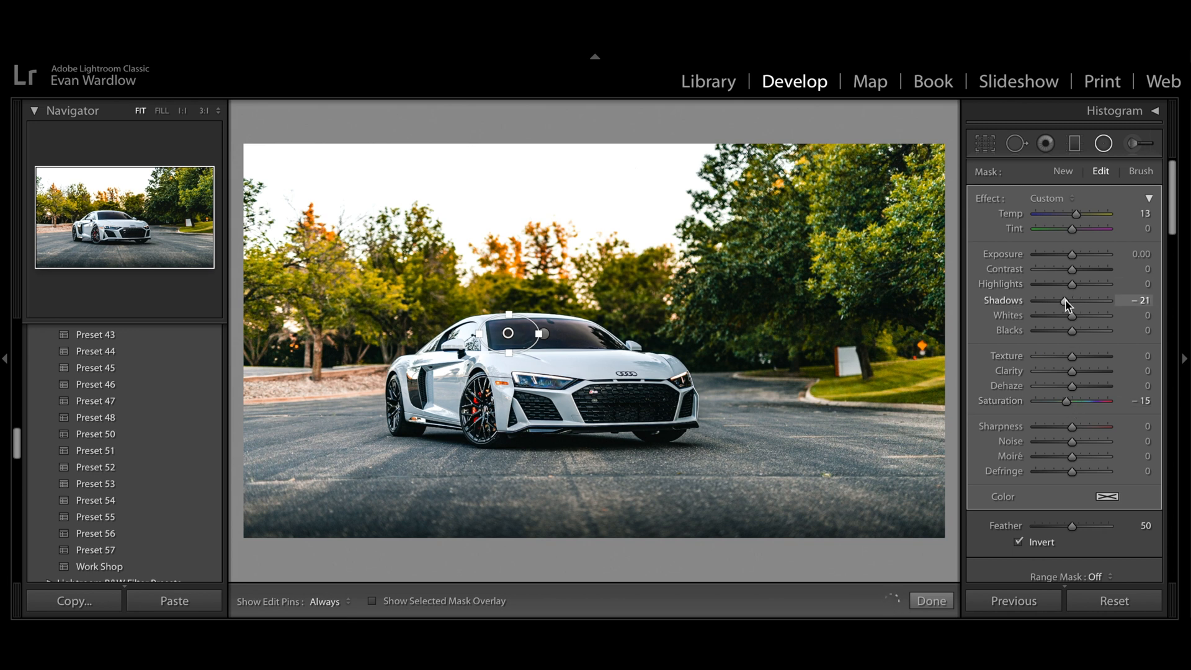
pyautogui.click(1104, 143)
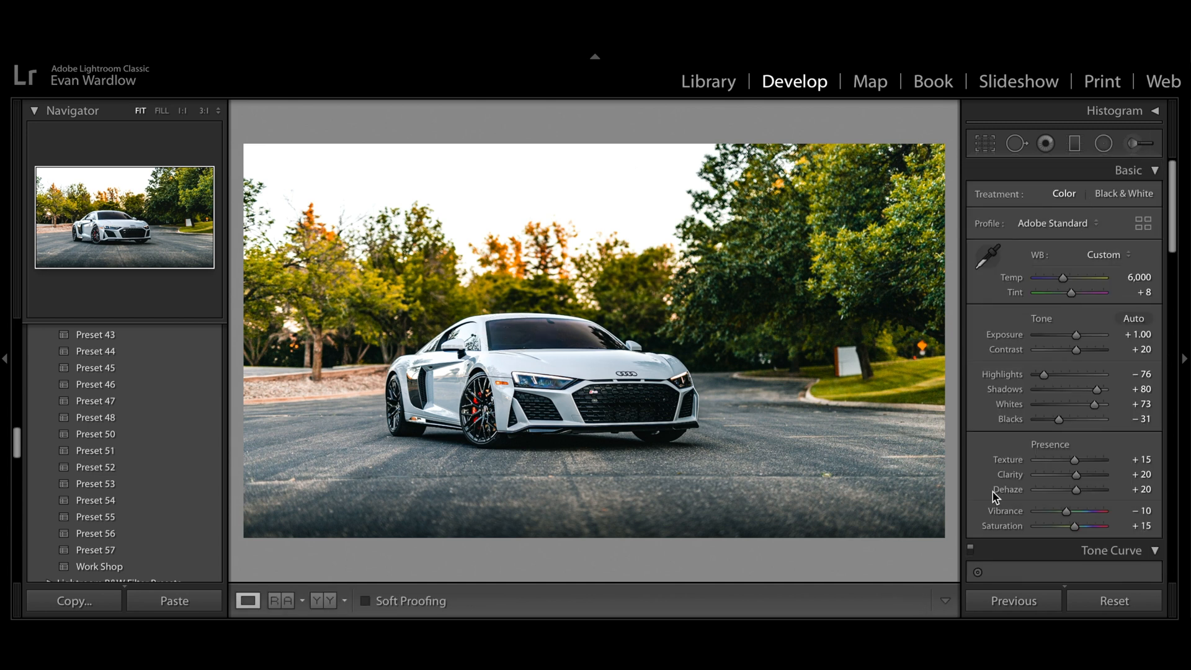
# - Compare the edit with the unedited reference photo, and examine the Audi's grille and headlight up close alongside the current adjustments
pyautogui.click(281, 601)
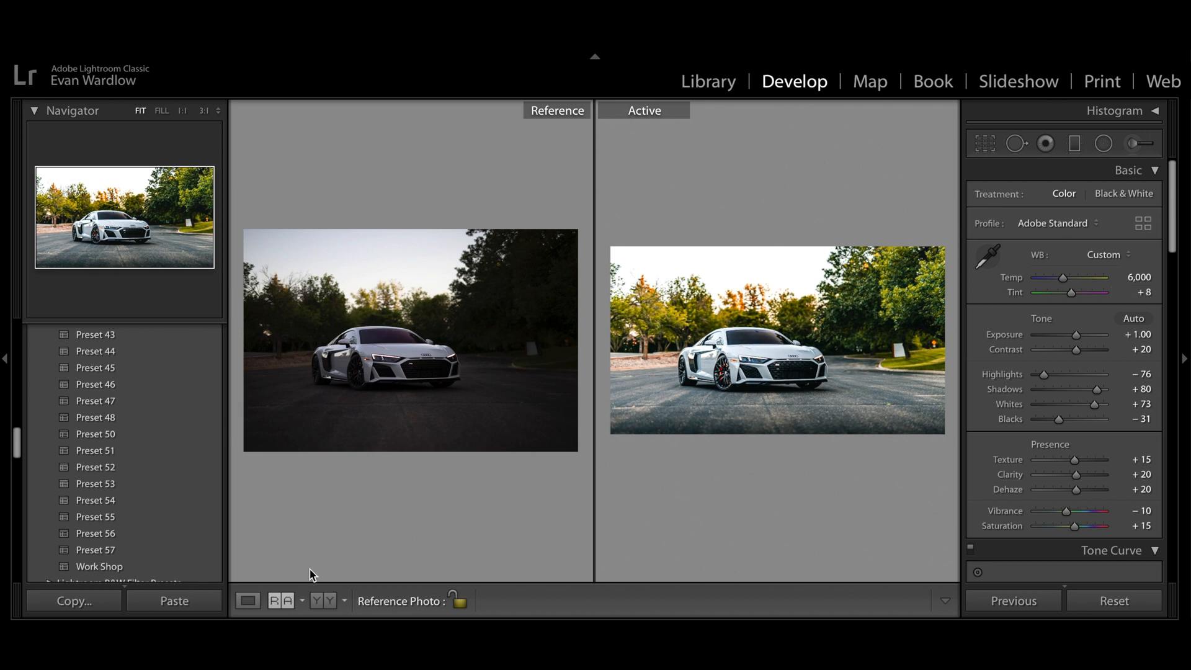
pyautogui.click(248, 601)
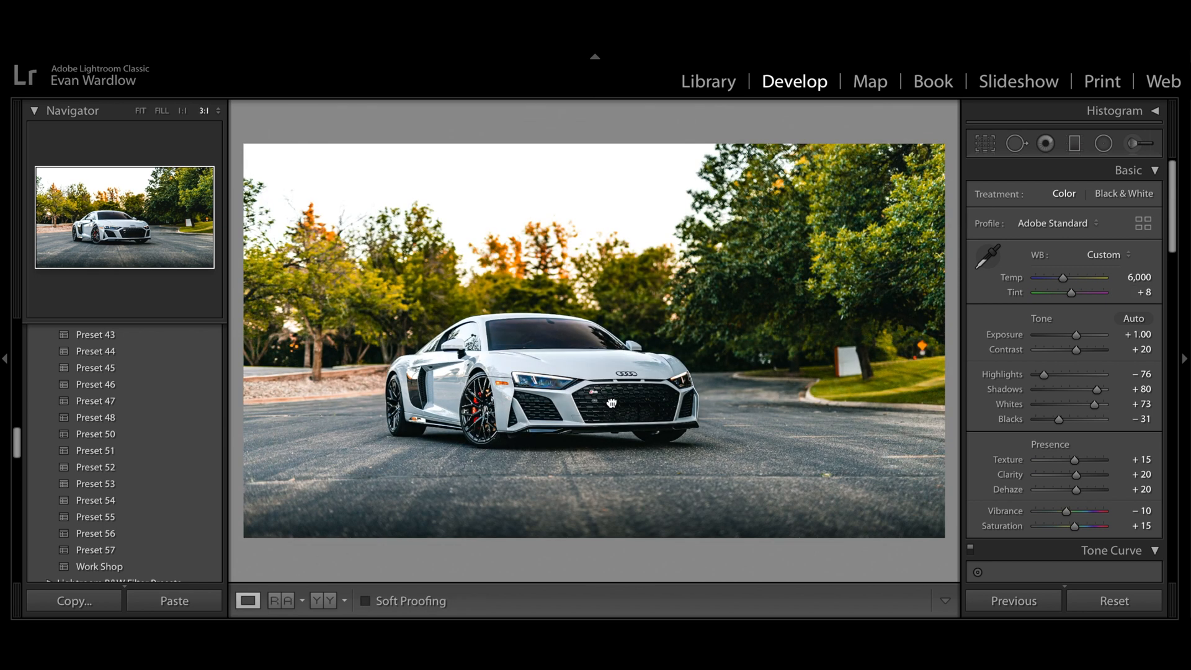
pyautogui.click(612, 403)
pyautogui.moveTo(637, 365); pyautogui.dragTo(932, 466)
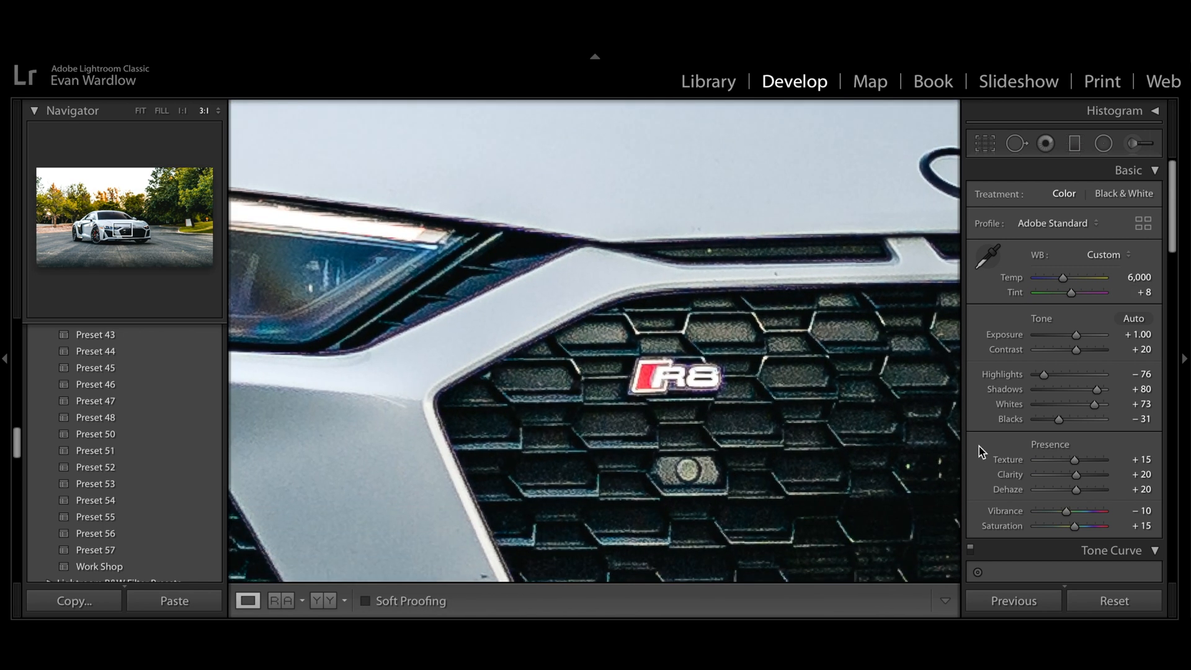
pyautogui.scroll(-10, 980, 451)
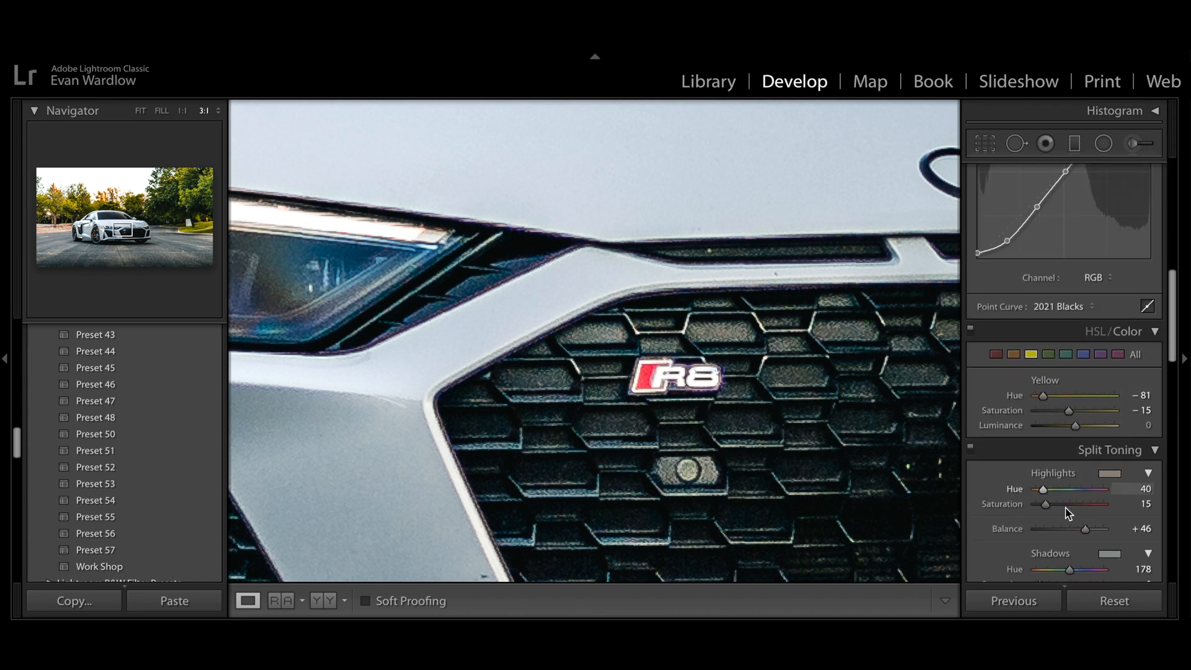
pyautogui.scroll(-8, 1067, 512)
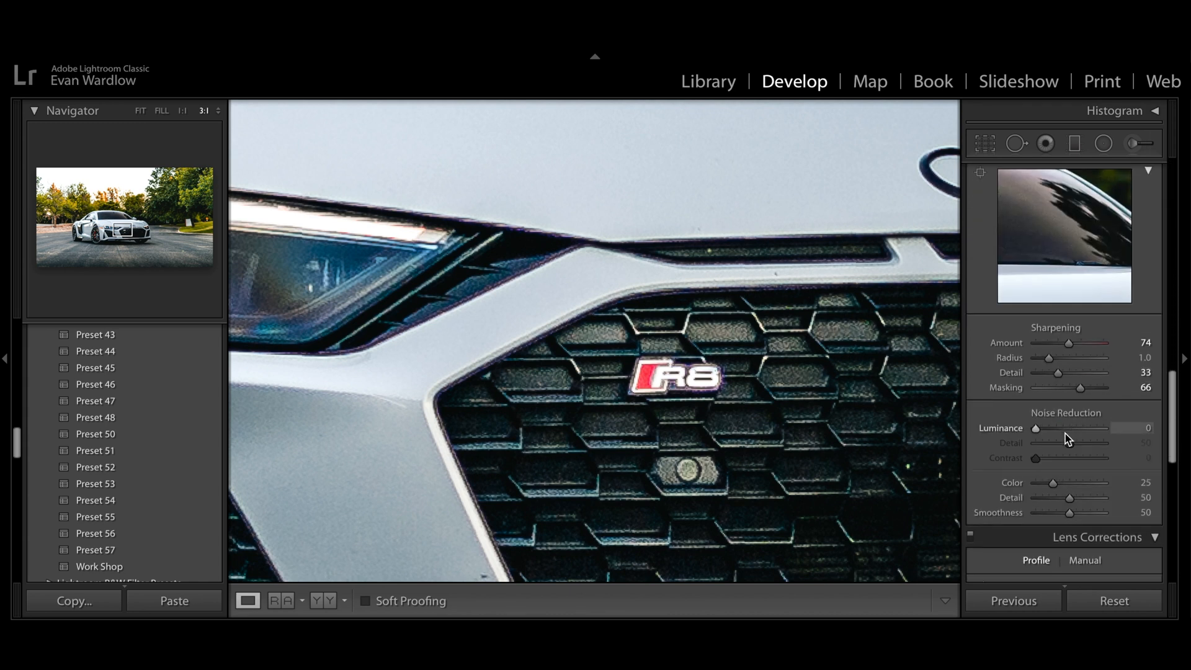
pyautogui.scroll(-2, 1066, 437)
pyautogui.scroll(7, 1082, 428)
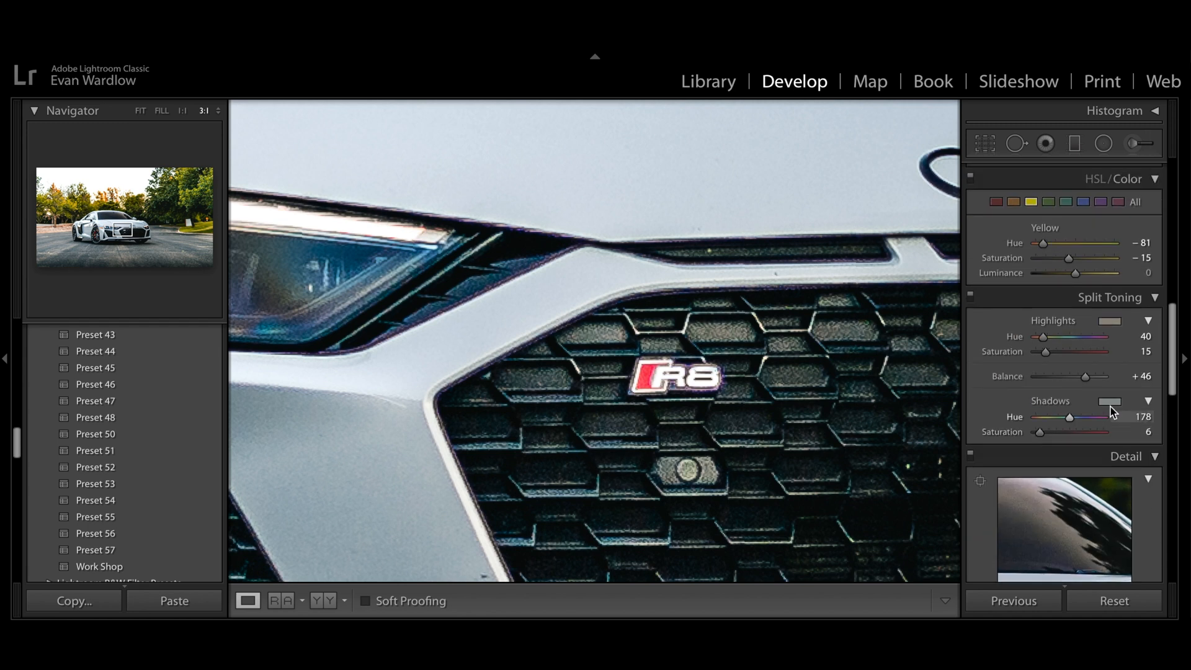
pyautogui.scroll(3, 1111, 413)
pyautogui.moveTo(397, 294); pyautogui.dragTo(563, 190)
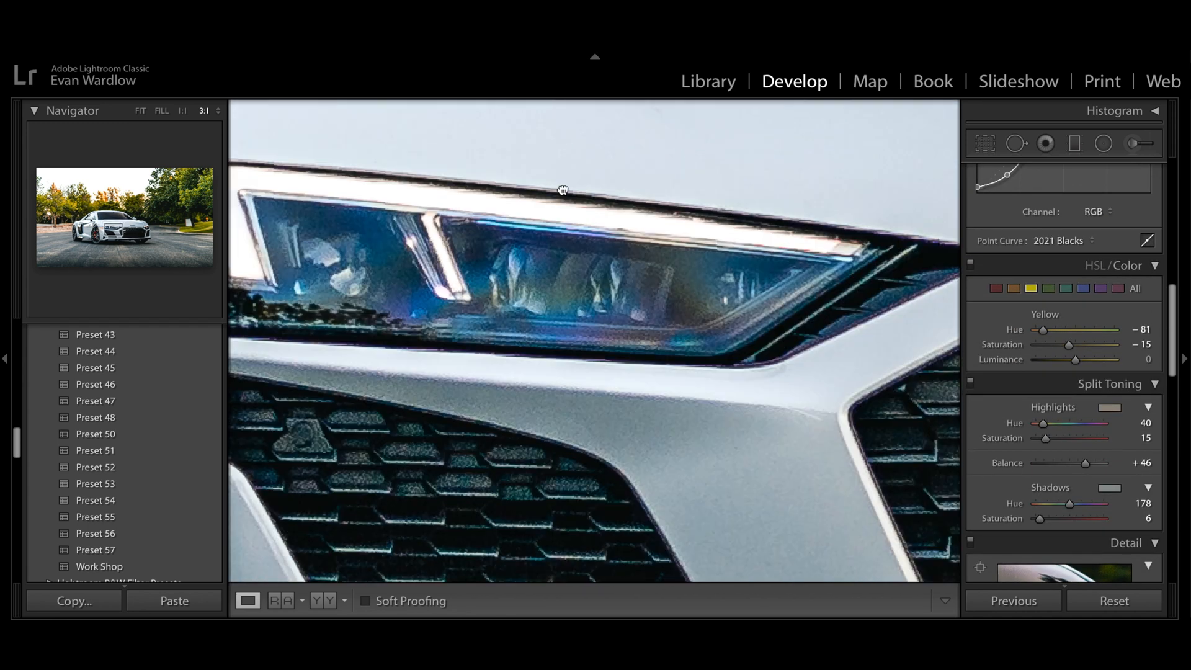
# - Brush the Audi's front grille with an adjustment brush at Saturation -81, and check the car both up close and in full
pyautogui.click(1144, 152)
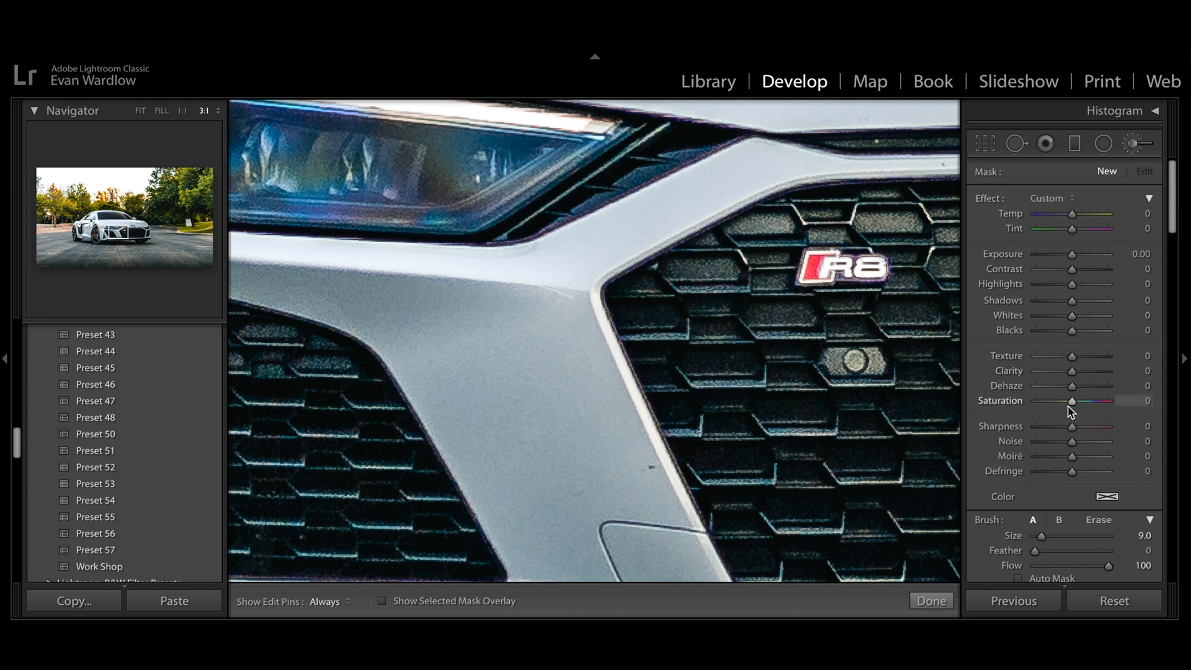
pyautogui.moveTo(1048, 410); pyautogui.dragTo(1040, 411)
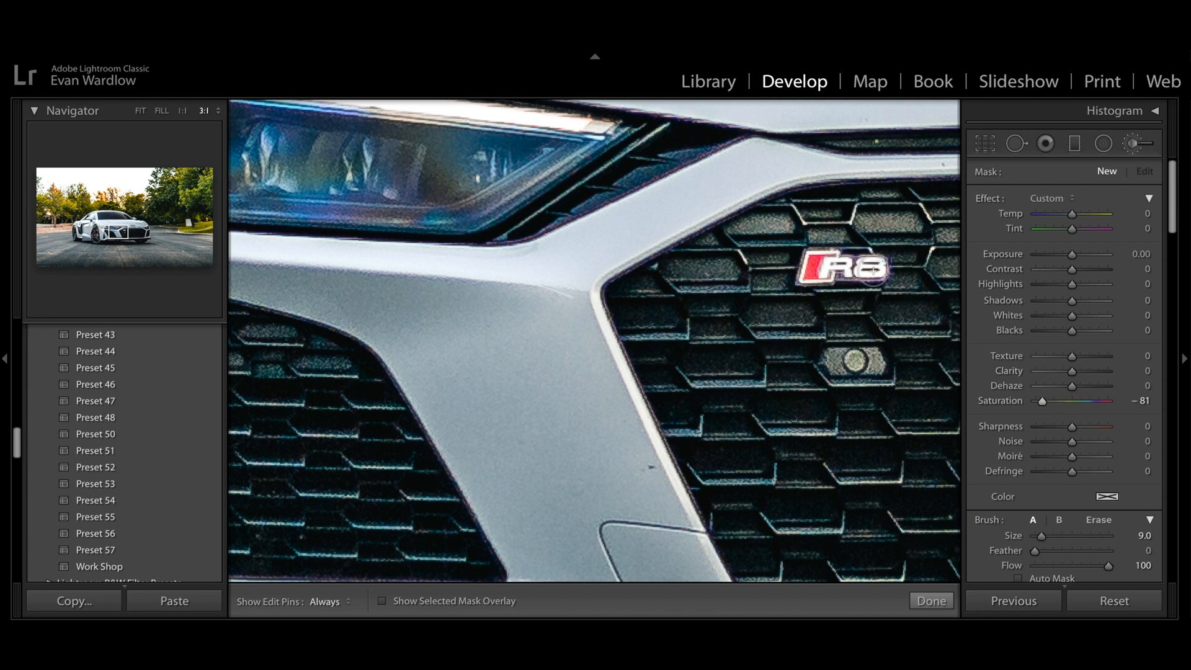
pyautogui.press('h')
pyautogui.moveTo(882, 271)
pyautogui.mouseDown()
pyautogui.moveTo(834, 266)
pyautogui.moveTo(853, 232)
pyautogui.moveTo(710, 240)
pyautogui.moveTo(529, 202)
pyautogui.mouseUp()
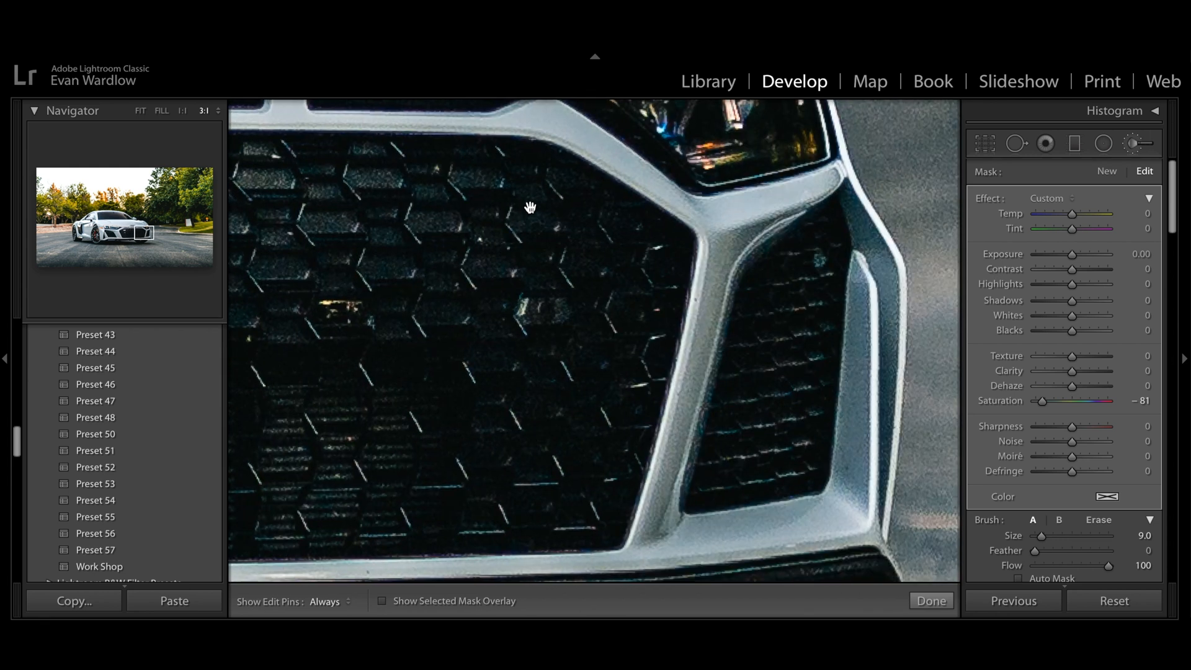
pyautogui.click(141, 112)
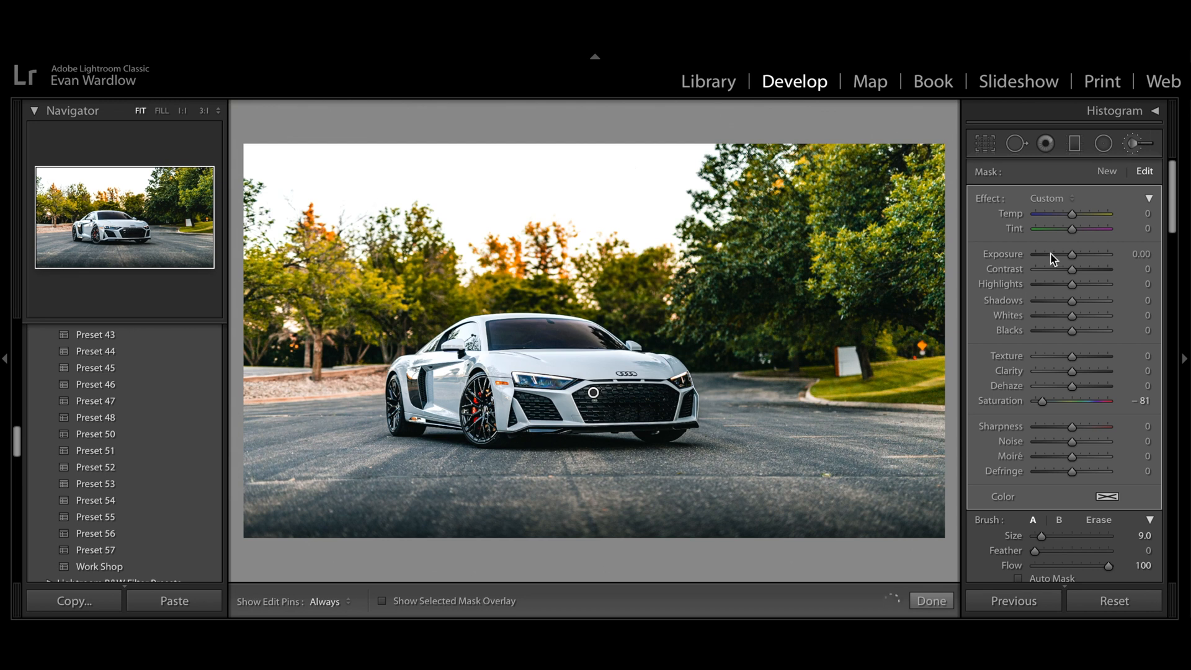
pyautogui.click(1133, 147)
pyautogui.click(484, 339)
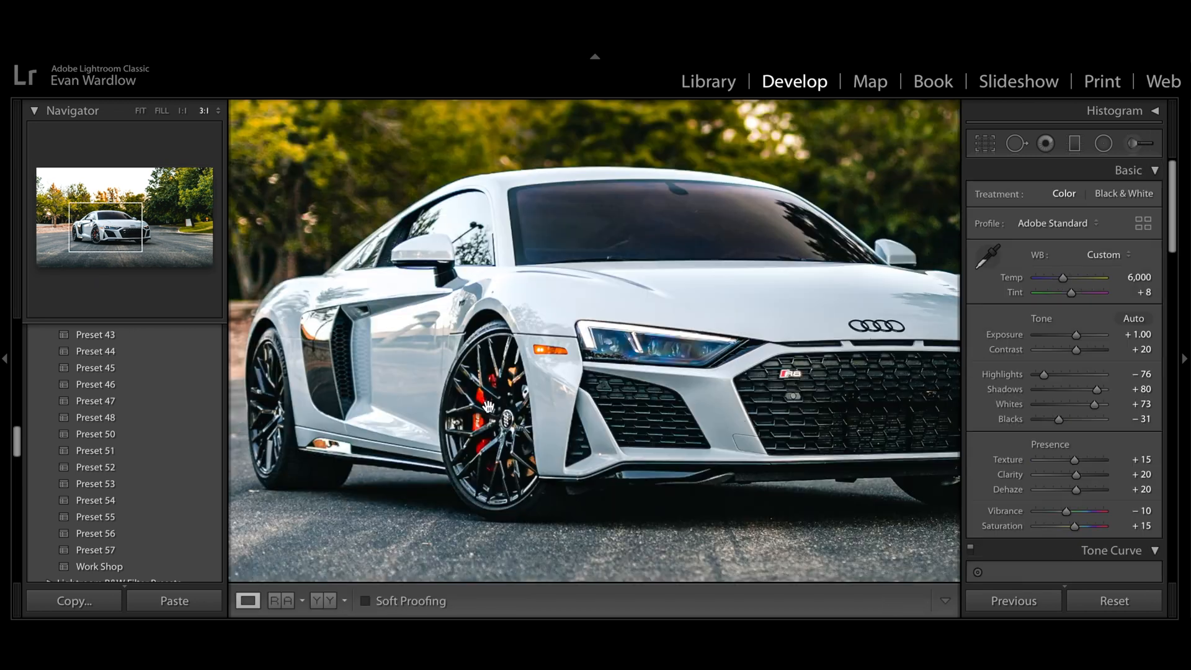
pyautogui.click(140, 111)
# - Add a radial filter fitted over the Audi's front wheel with Shadows -10
pyautogui.click(1104, 144)
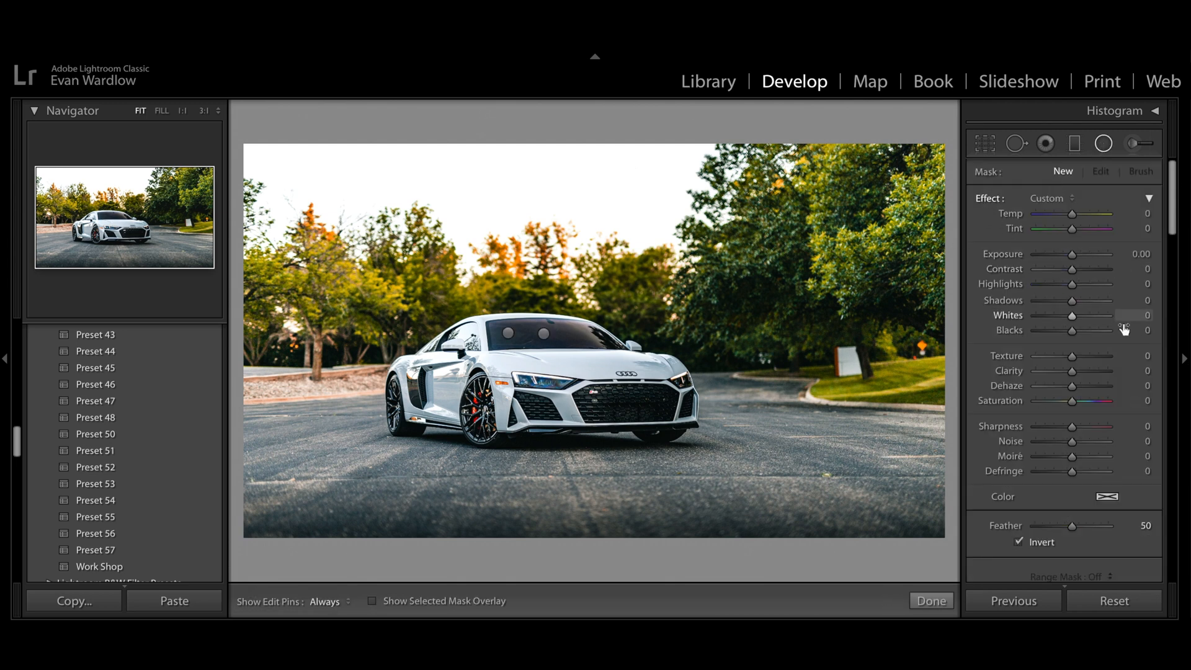
pyautogui.click(1145, 301)
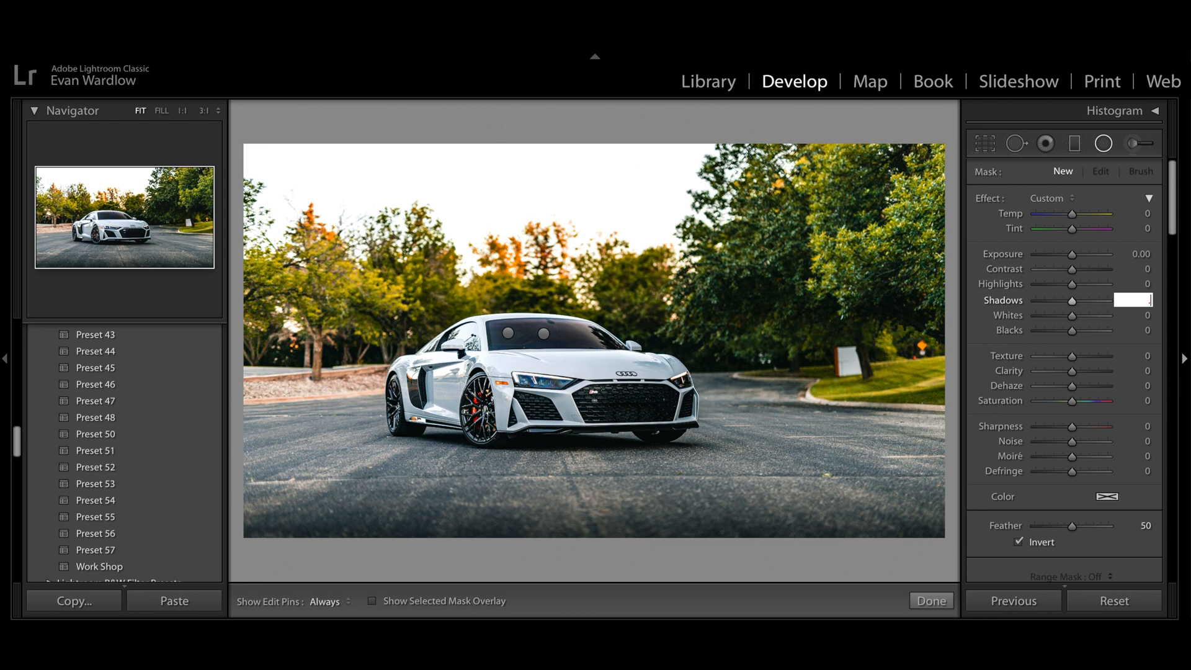
pyautogui.press('Return')
pyautogui.click(1145, 301)
pyautogui.press('Return')
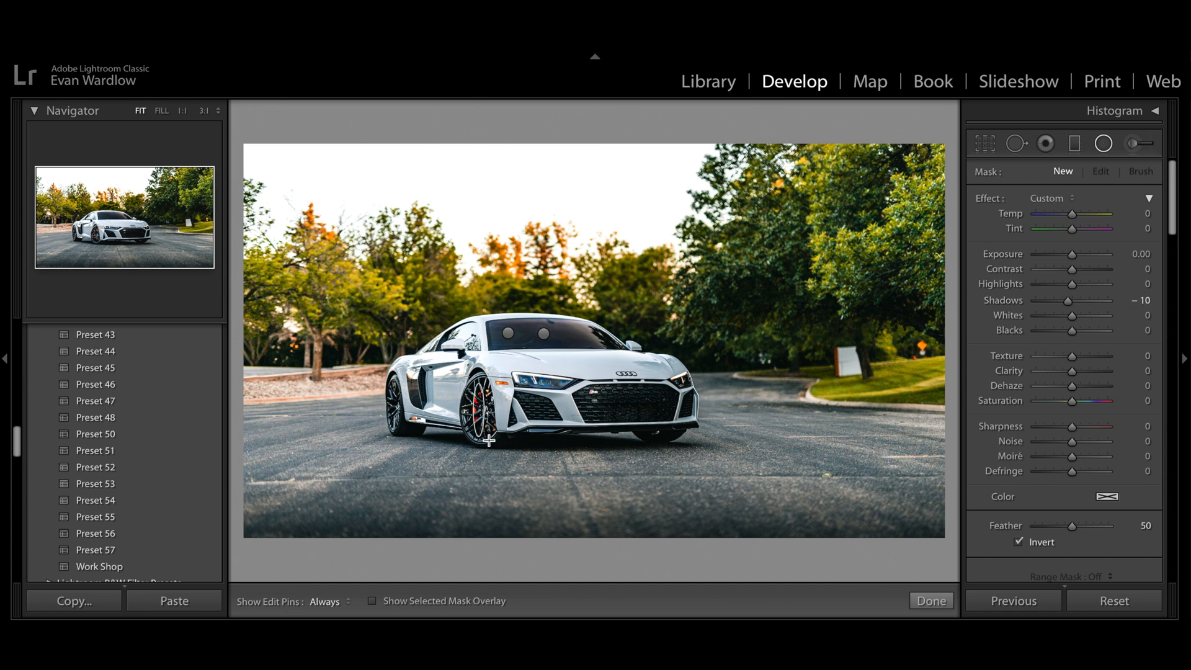
pyautogui.moveTo(488, 440); pyautogui.dragTo(494, 446)
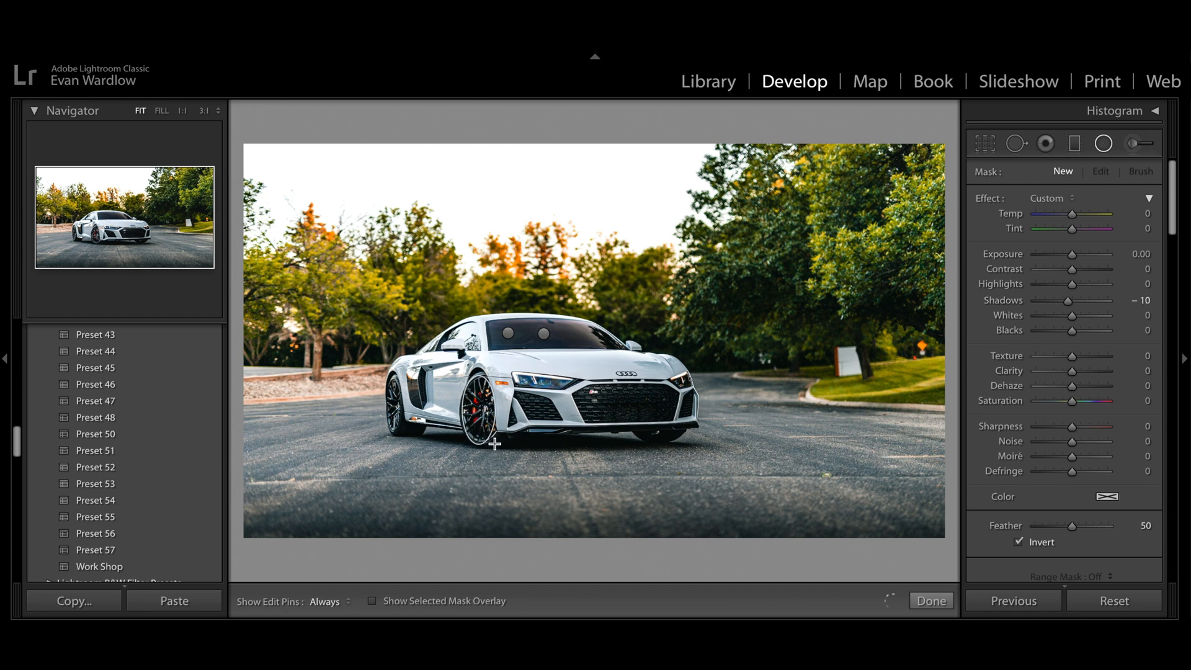
# - Set the front wheel radial filter's Shadows to -5 and close the filter
pyautogui.click(1144, 300)
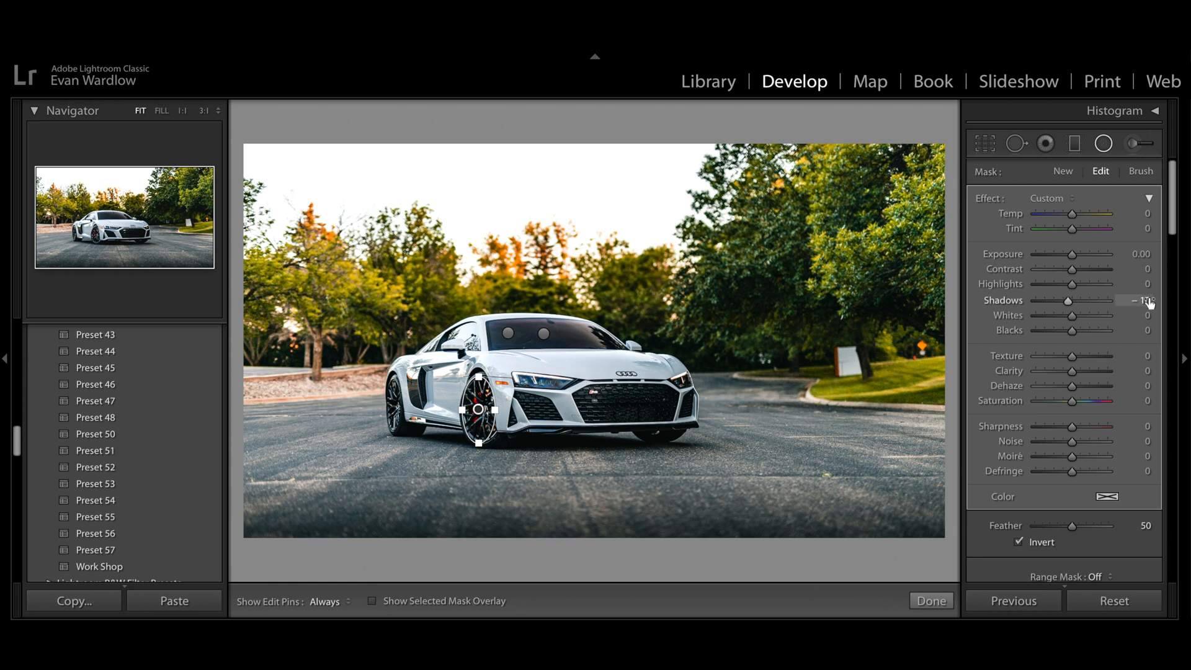
pyautogui.press('Return')
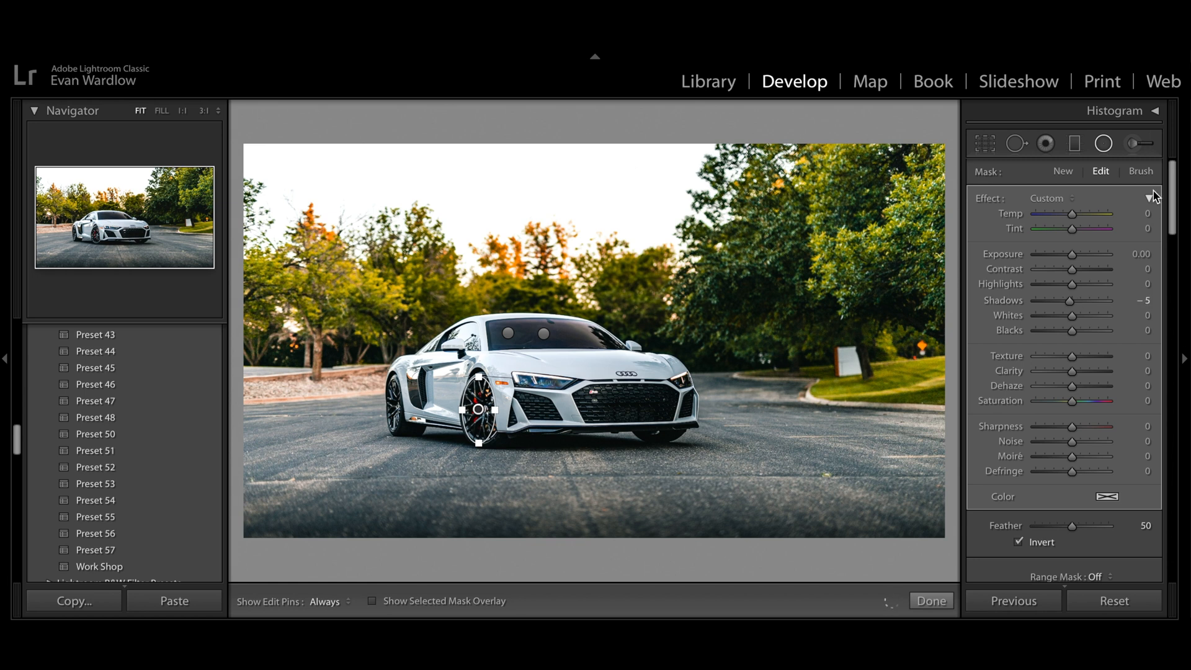
pyautogui.click(1103, 138)
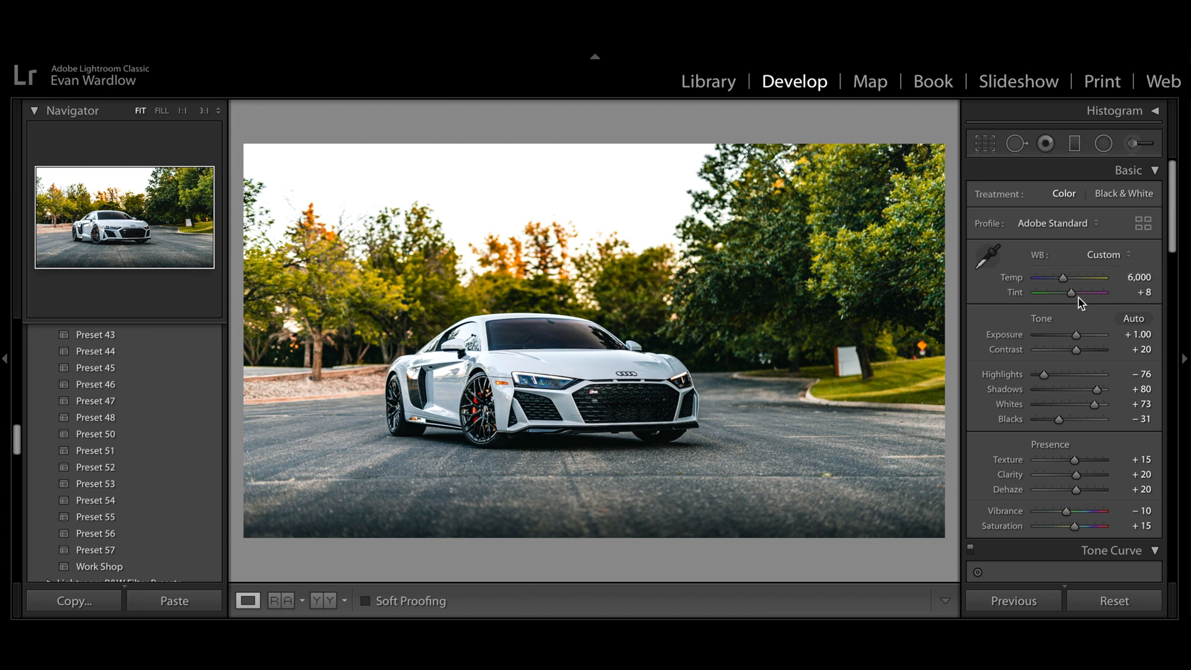
# - Heal away the orange sign near the photo's right edge with a size 76 spot, sampling the foliage directly beside it
pyautogui.click(1018, 144)
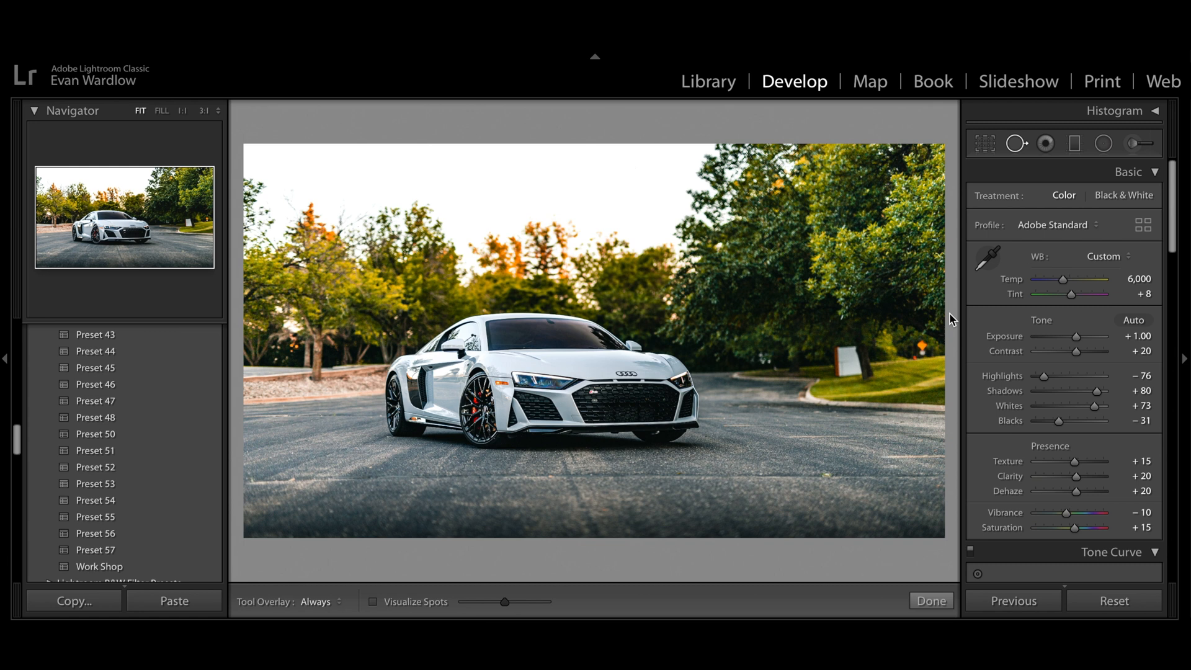
pyautogui.click(923, 348)
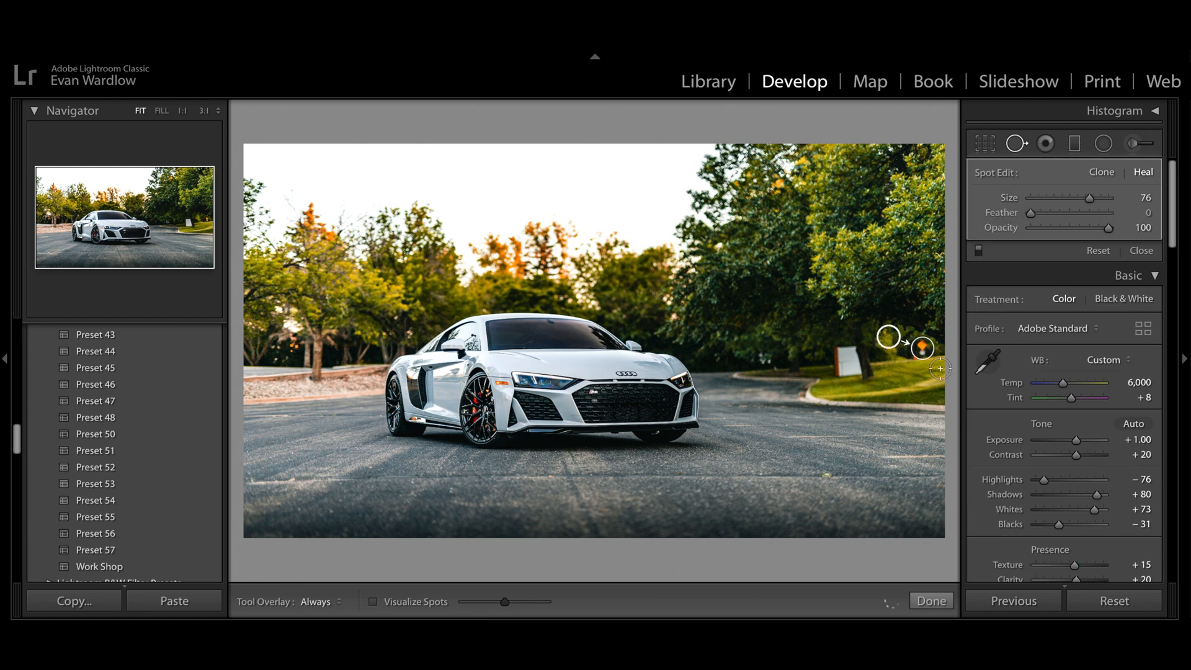
pyautogui.moveTo(889, 338); pyautogui.dragTo(908, 349)
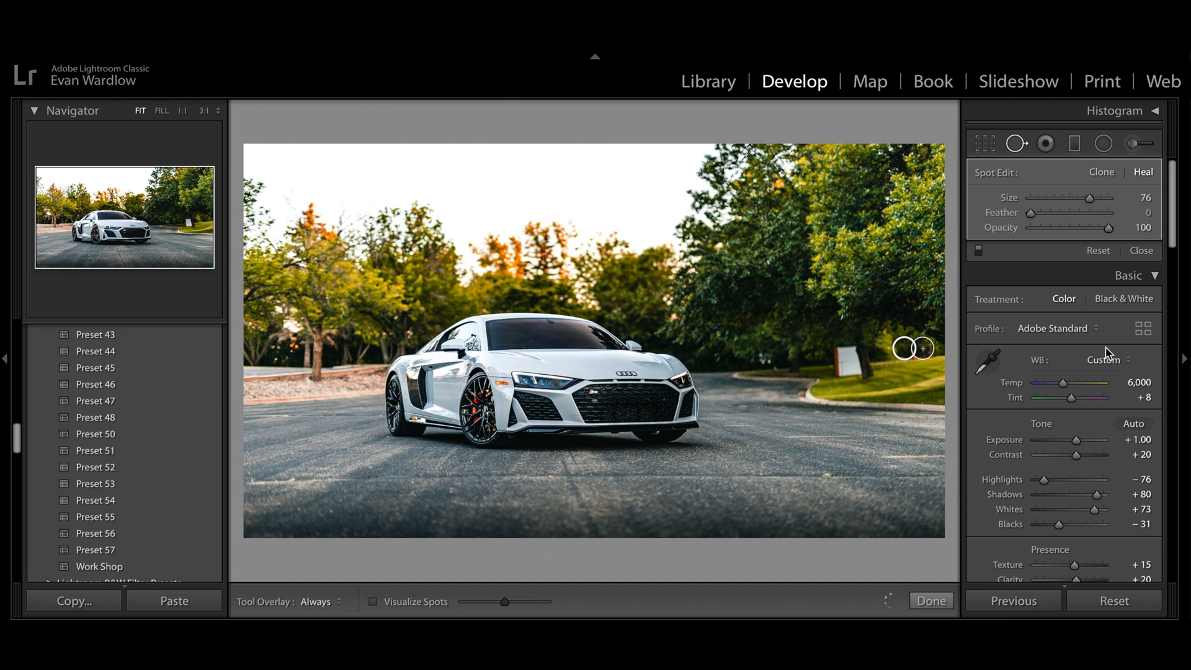
pyautogui.click(1018, 143)
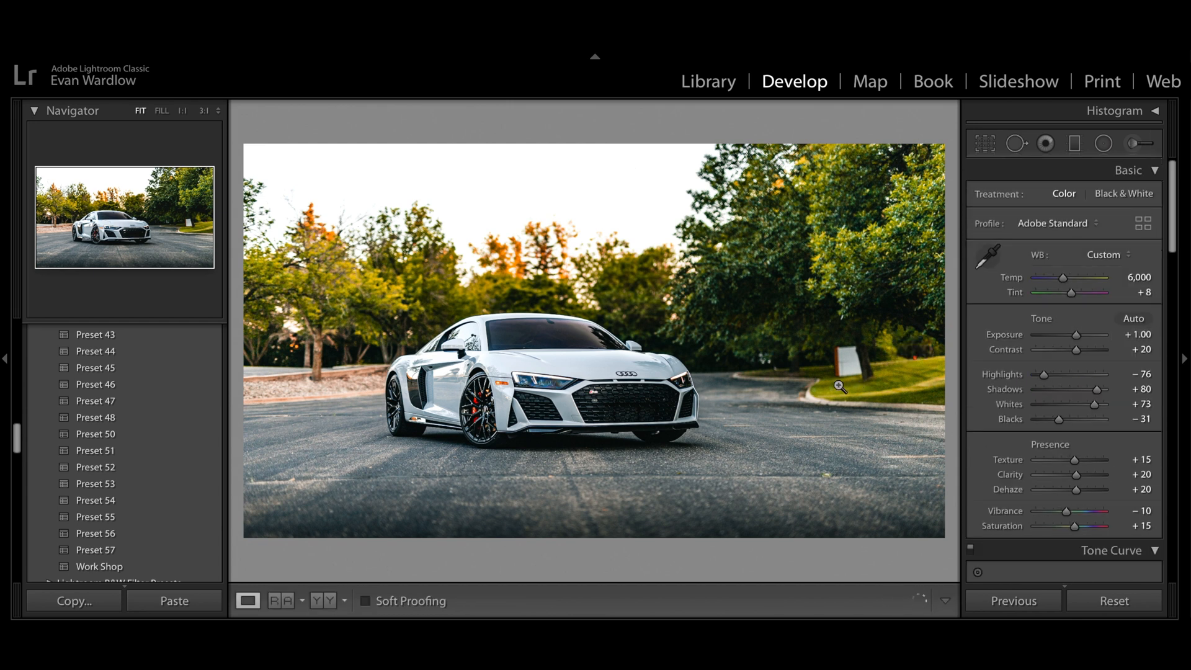
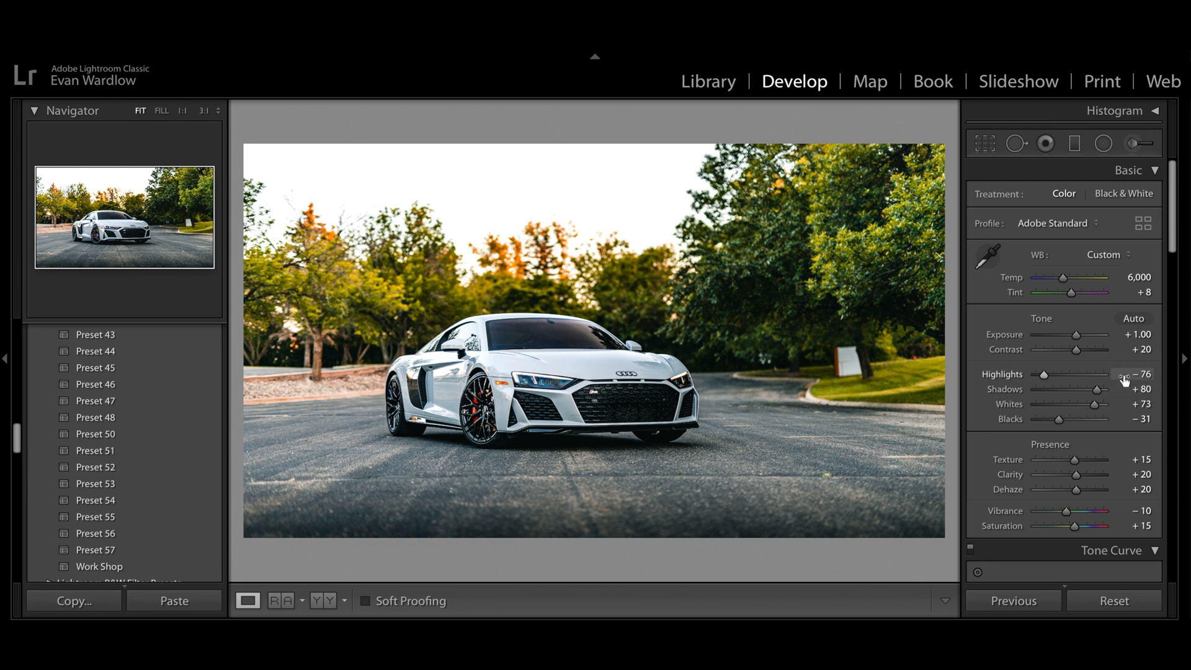
# - Brush the Audi's white hood with a new adjustment at Saturation -11 and Whites 20, checking it with the edit pins hidden
pyautogui.click(1139, 149)
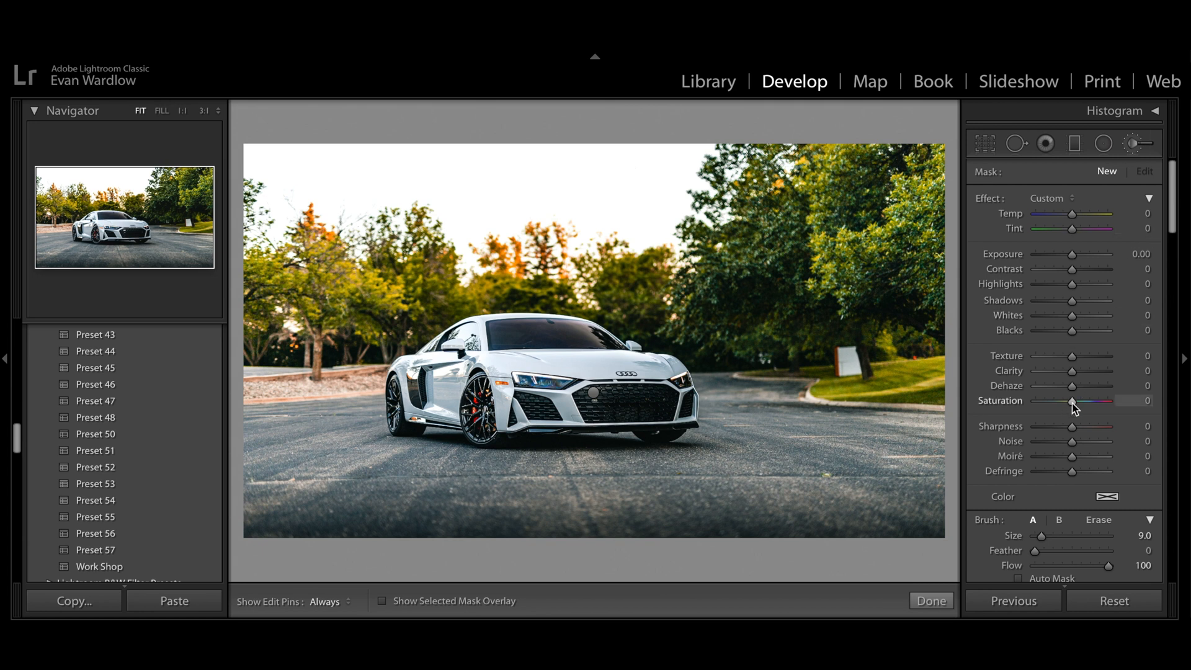
pyautogui.moveTo(1072, 401); pyautogui.dragTo(1067, 403)
pyautogui.click(1142, 316)
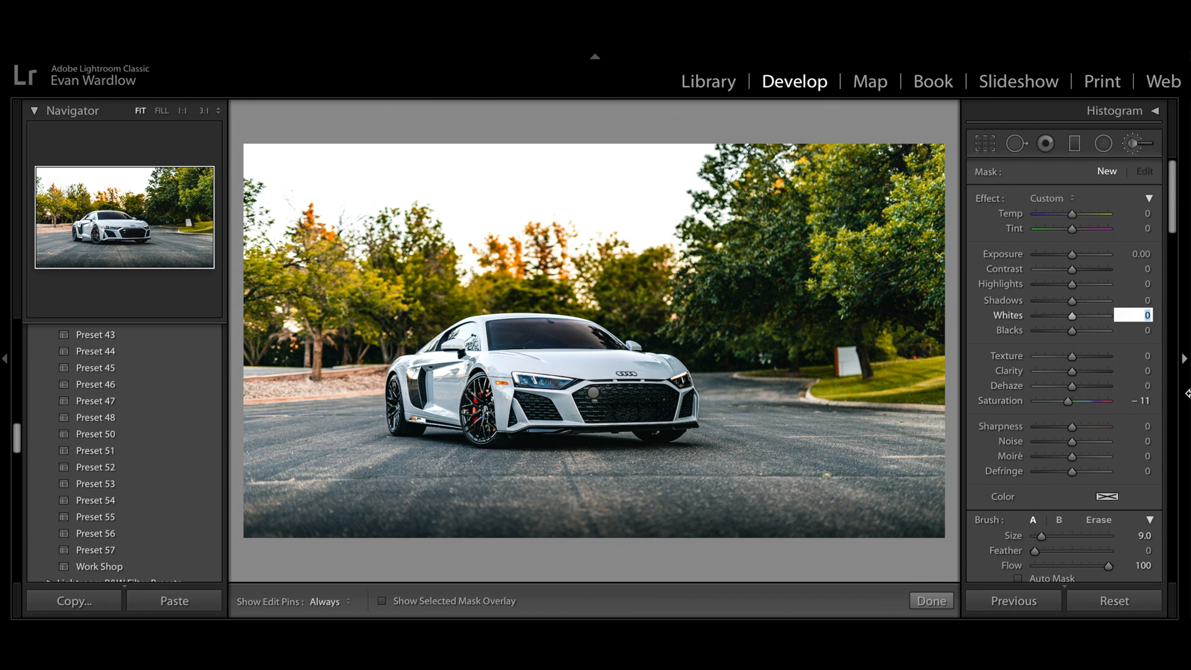
pyautogui.press('Return')
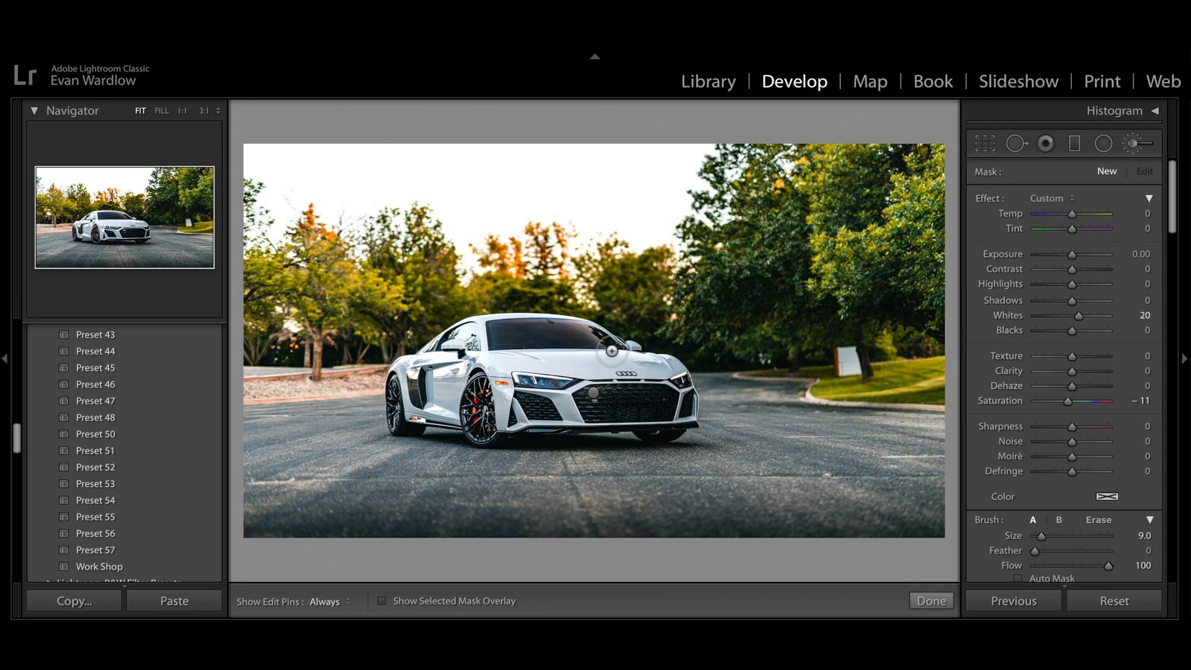
pyautogui.press('h')
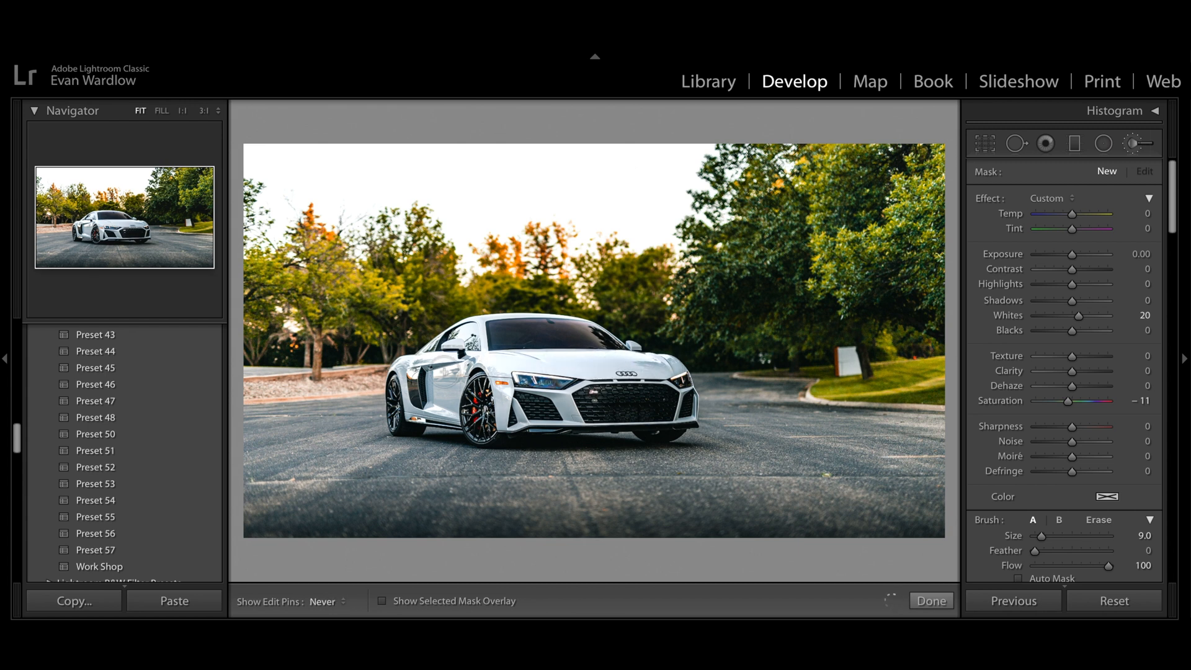
pyautogui.press('h')
# - Set the hood brush adjustment's Temp to 5 and reduce the brush size to 6
pyautogui.click(1146, 213)
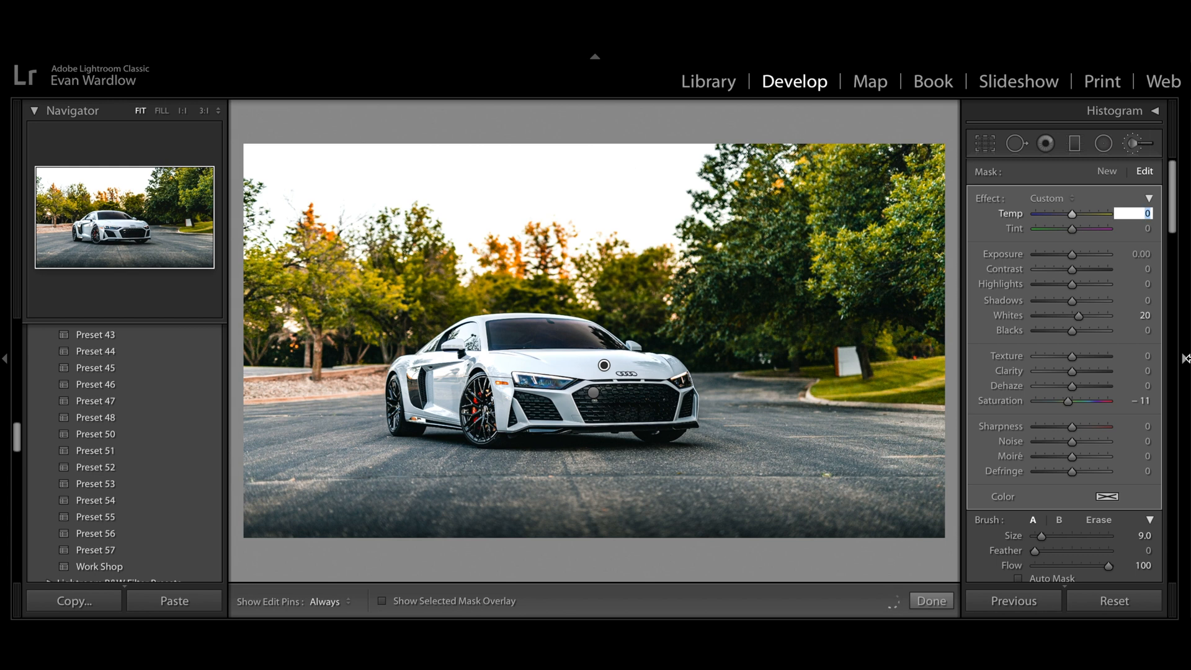
pyautogui.write('5')
pyautogui.press('Return')
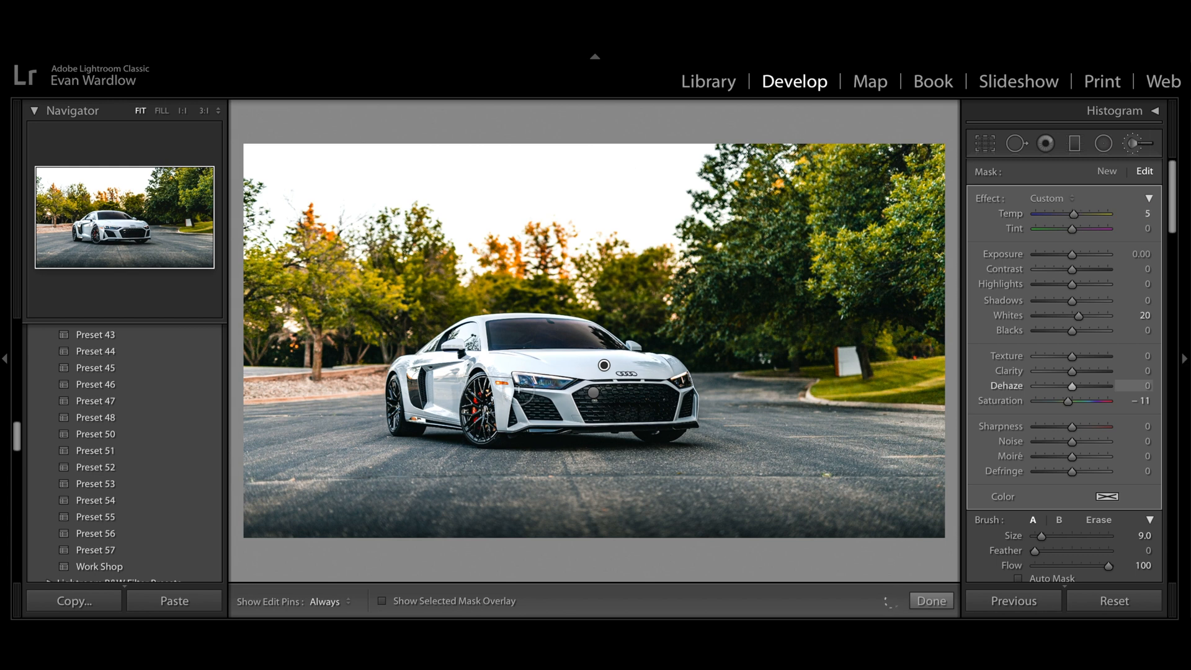
pyautogui.press('[')
pyautogui.press('[')
pyautogui.press('[')
# - Review the bodywork brush adjustment with its edit pins hidden, restore the pins and turn on the selected mask overlay
pyautogui.press('h')
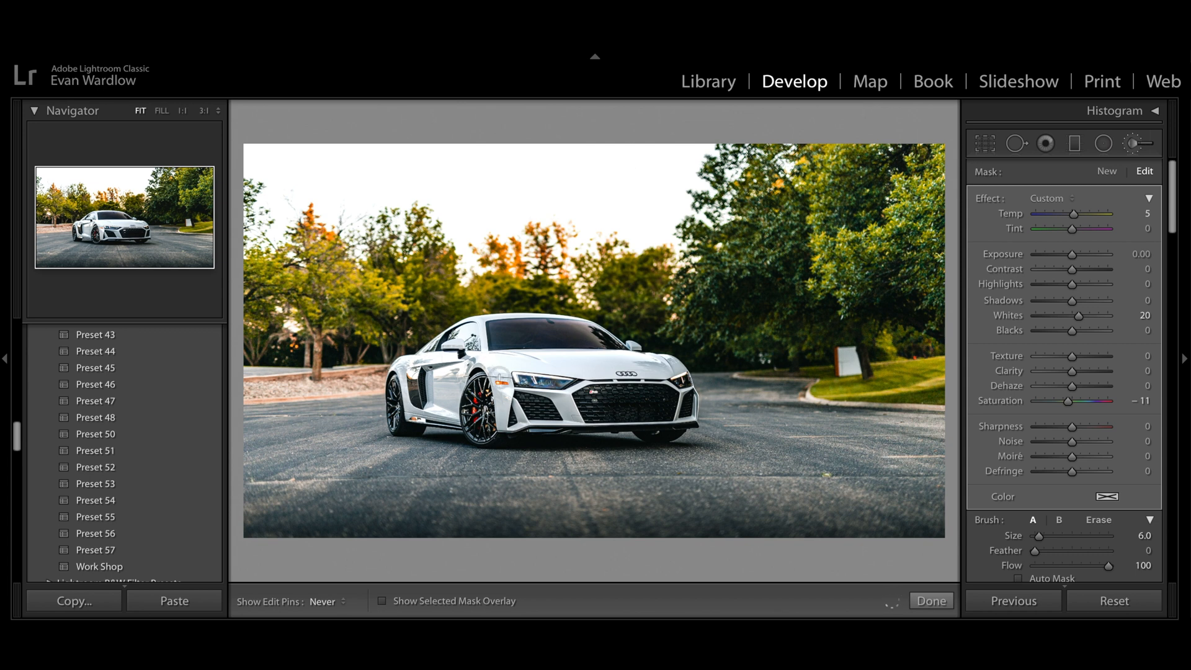
pyautogui.press('h')
pyautogui.press('o')
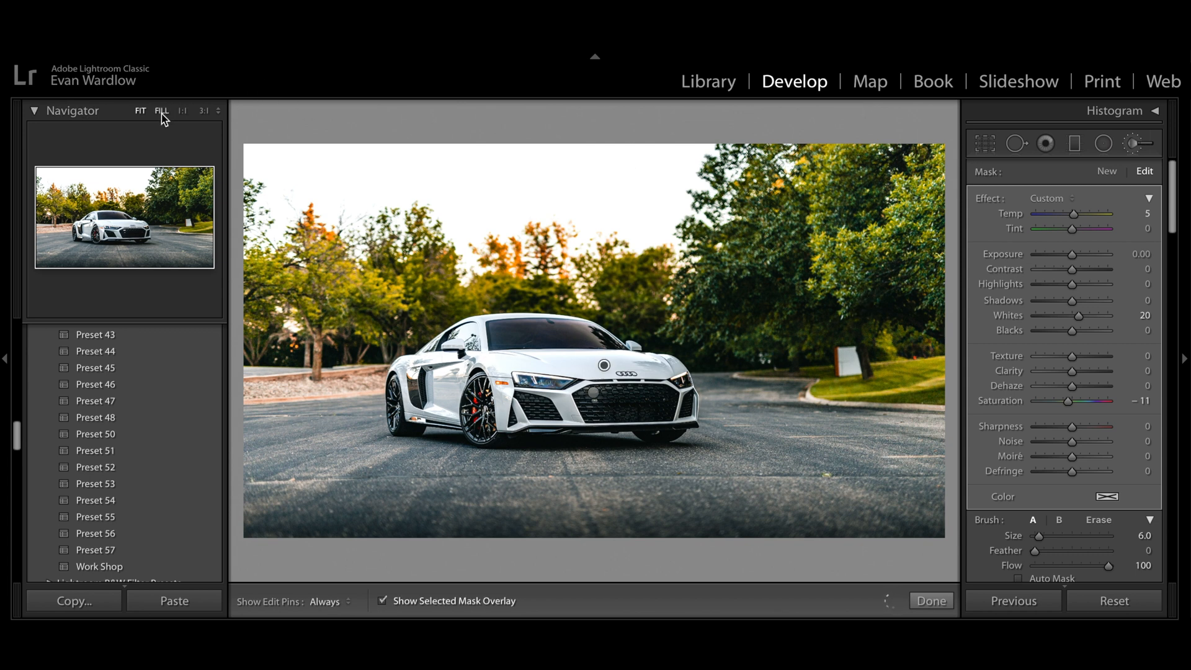
# - Erase the brush mask's spill from the front wheel, central grille and background beside the far fender, and brush over the far mirror
pyautogui.click(161, 110)
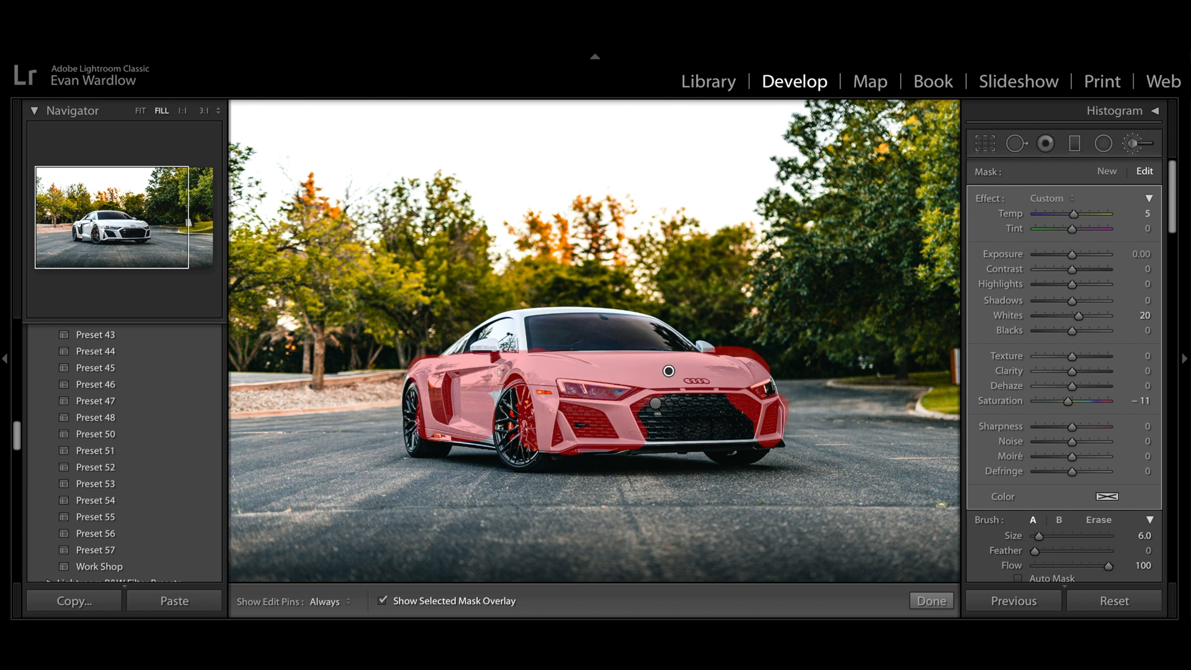
pyautogui.moveTo(489, 404)
pyautogui.mouseDown()
pyautogui.moveTo(498, 435)
pyautogui.moveTo(512, 404)
pyautogui.moveTo(524, 454)
pyautogui.mouseUp()
pyautogui.press('alt')
pyautogui.moveTo(659, 424)
pyautogui.mouseDown()
pyautogui.moveTo(655, 414)
pyautogui.moveTo(741, 411)
pyautogui.moveTo(739, 437)
pyautogui.moveTo(801, 412)
pyautogui.moveTo(769, 359)
pyautogui.moveTo(713, 339)
pyautogui.moveTo(758, 349)
pyautogui.mouseUp()
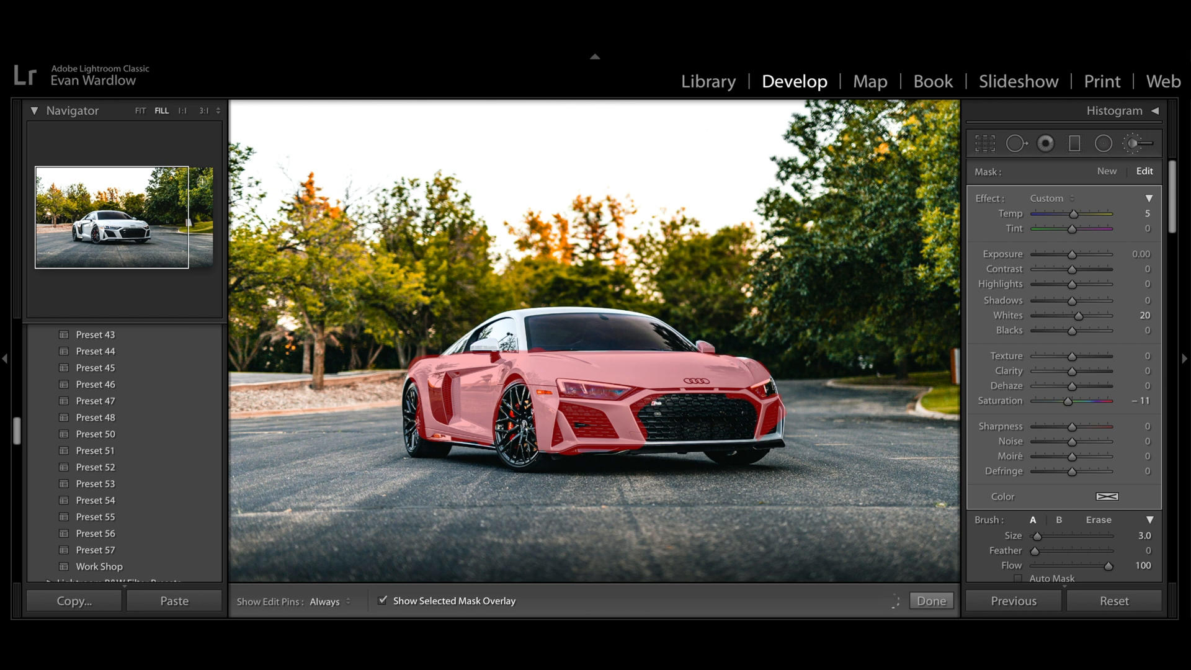
# - Refine the mask around the front wheel's rim and along the lower door sill, brushing in missed paint and erasing overspill
pyautogui.click(180, 112)
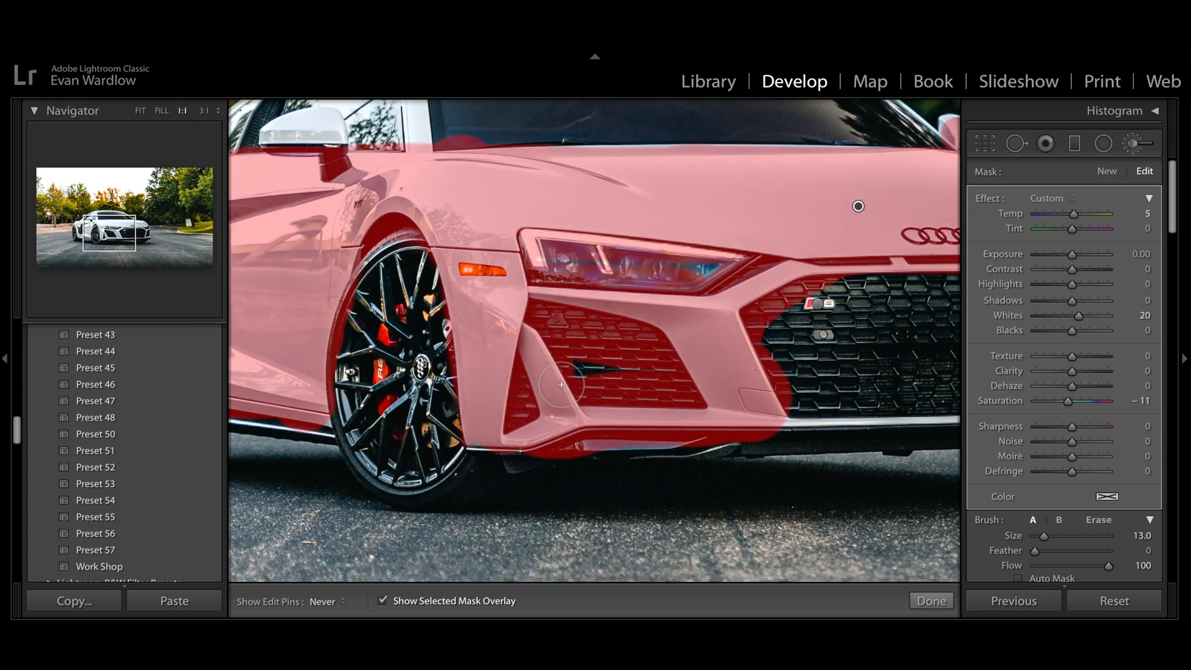
pyautogui.press('alt')
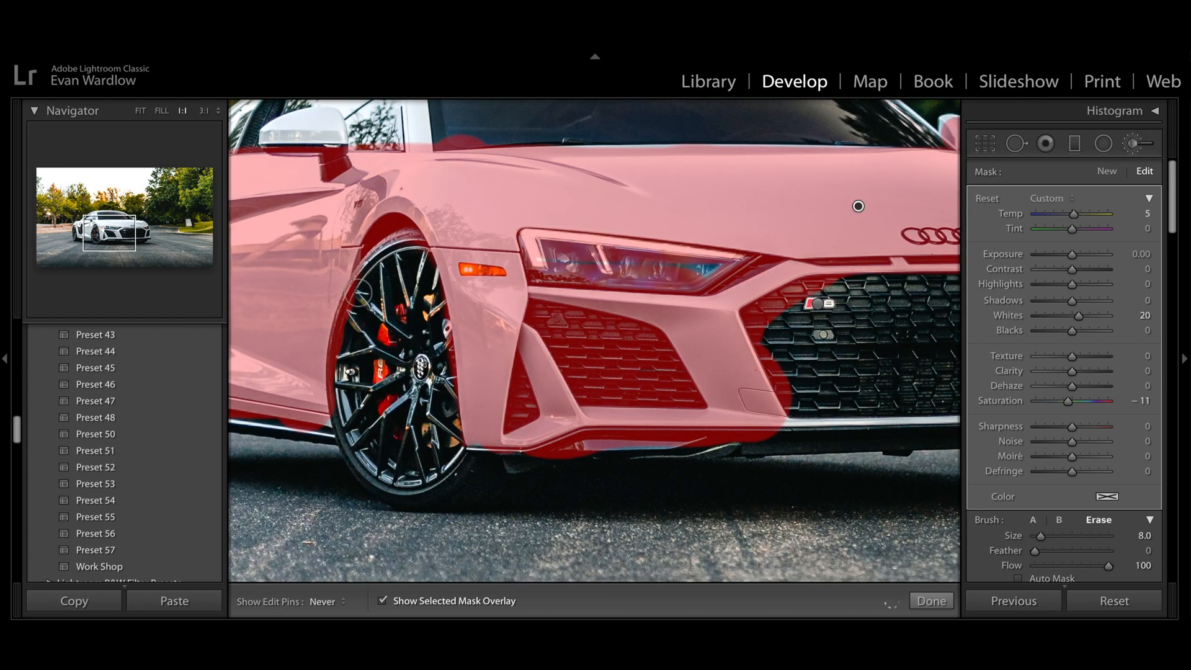
pyautogui.moveTo(359, 293)
pyautogui.mouseDown()
pyautogui.moveTo(343, 335)
pyautogui.moveTo(342, 391)
pyautogui.moveTo(358, 428)
pyautogui.mouseUp()
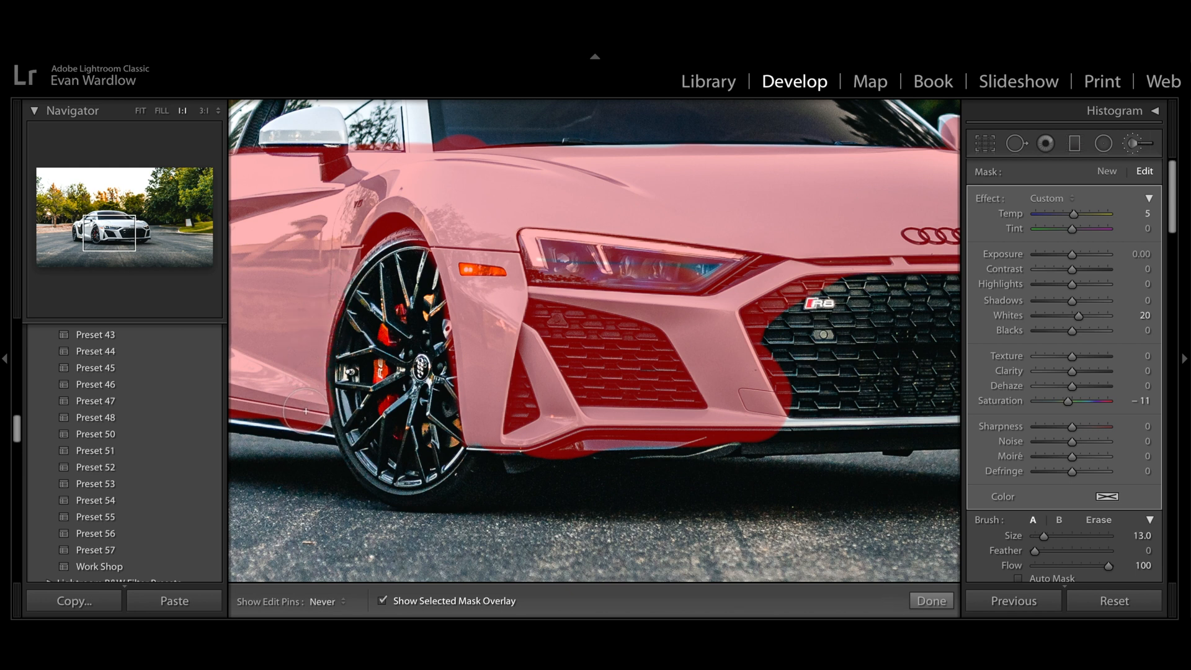
pyautogui.moveTo(306, 411)
pyautogui.mouseDown()
pyautogui.moveTo(313, 436)
pyautogui.moveTo(274, 437)
pyautogui.moveTo(354, 455)
pyautogui.moveTo(356, 417)
pyautogui.moveTo(332, 388)
pyautogui.moveTo(425, 276)
pyautogui.moveTo(399, 252)
pyautogui.moveTo(423, 264)
pyautogui.moveTo(459, 353)
pyautogui.moveTo(425, 299)
pyautogui.moveTo(438, 385)
pyautogui.mouseUp()
pyautogui.press('alt')
# - Erase the mask from the black splitter under the front bumper and from the near edge of the central grille
pyautogui.scroll(1, 278, 440)
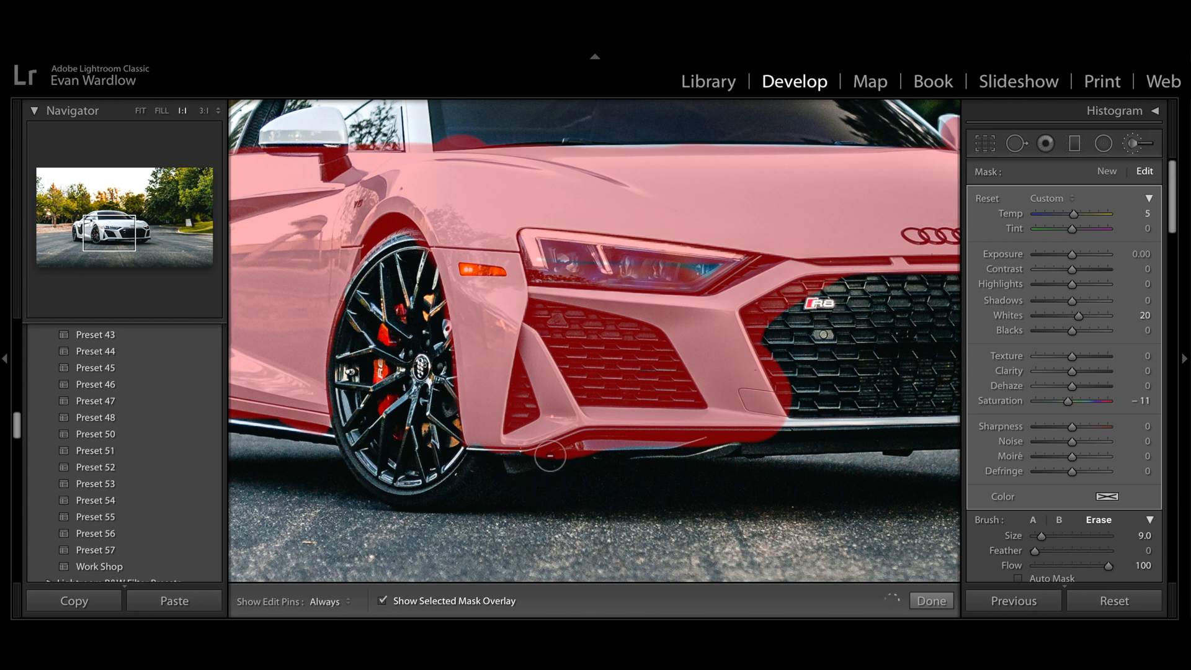
pyautogui.moveTo(550, 455)
pyautogui.mouseDown()
pyautogui.moveTo(595, 443)
pyautogui.moveTo(794, 446)
pyautogui.mouseUp()
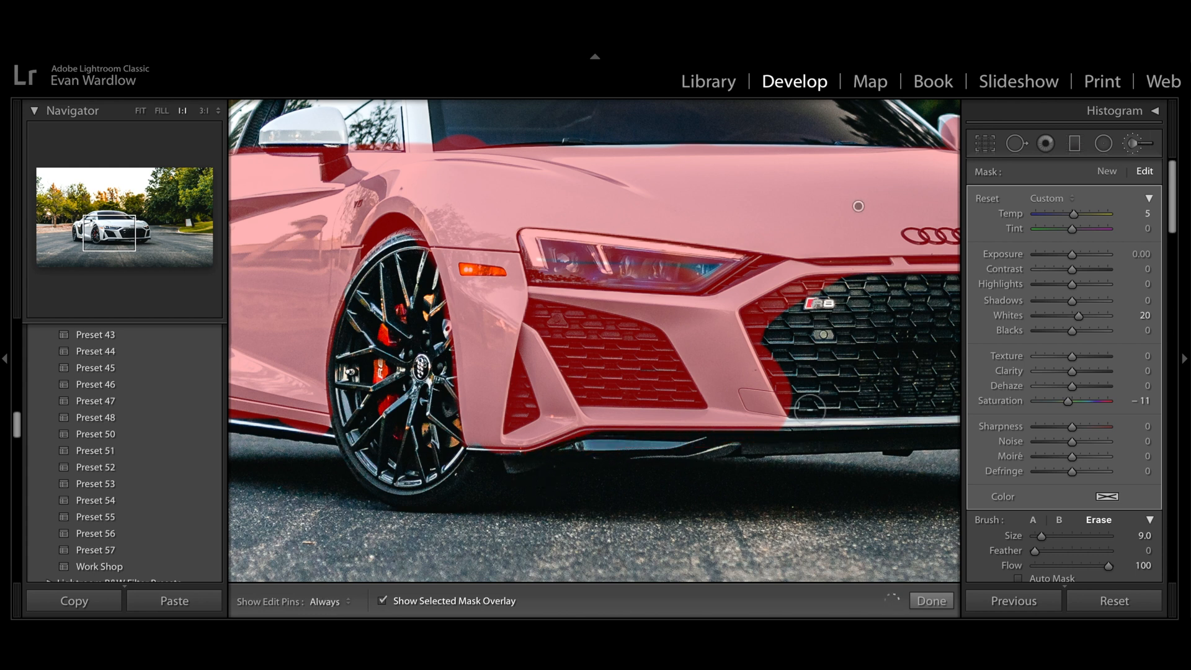
pyautogui.moveTo(771, 341)
pyautogui.mouseDown()
pyautogui.moveTo(767, 311)
pyautogui.moveTo(854, 292)
pyautogui.mouseUp()
pyautogui.moveTo(780, 338); pyautogui.dragTo(617, 265)
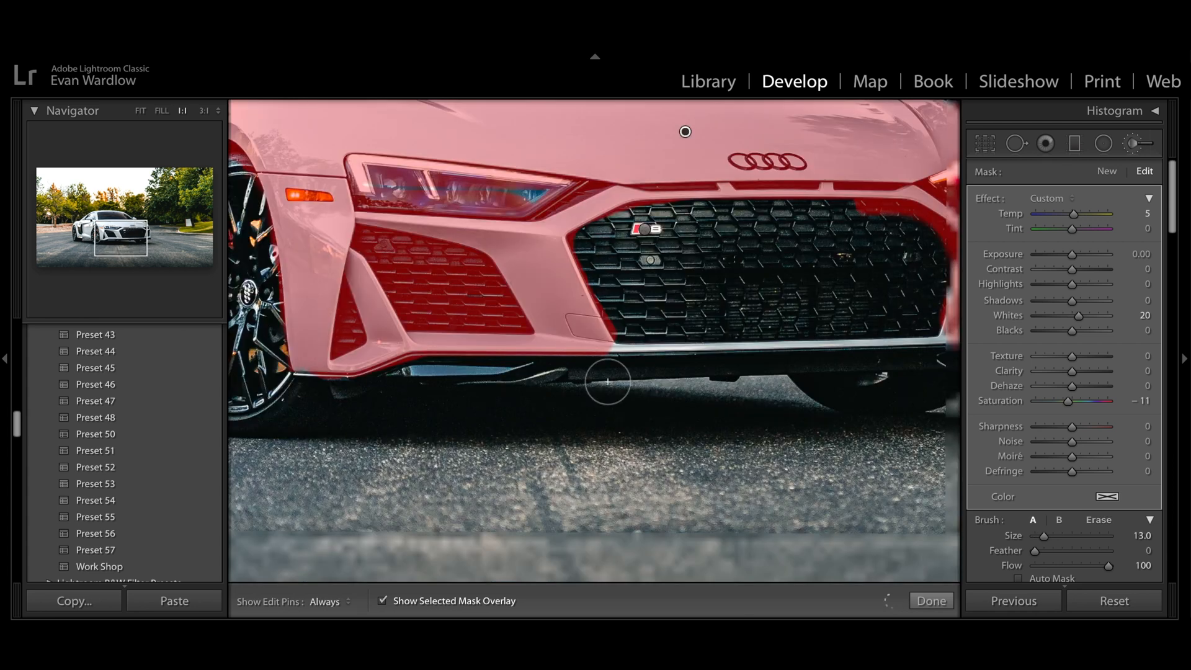
# - Brush the mask onto the strip below the grille and the far outer edge of the front bumper
pyautogui.press('h')
pyautogui.moveTo(612, 355)
pyautogui.mouseDown()
pyautogui.moveTo(942, 340)
pyautogui.moveTo(793, 336)
pyautogui.mouseUp()
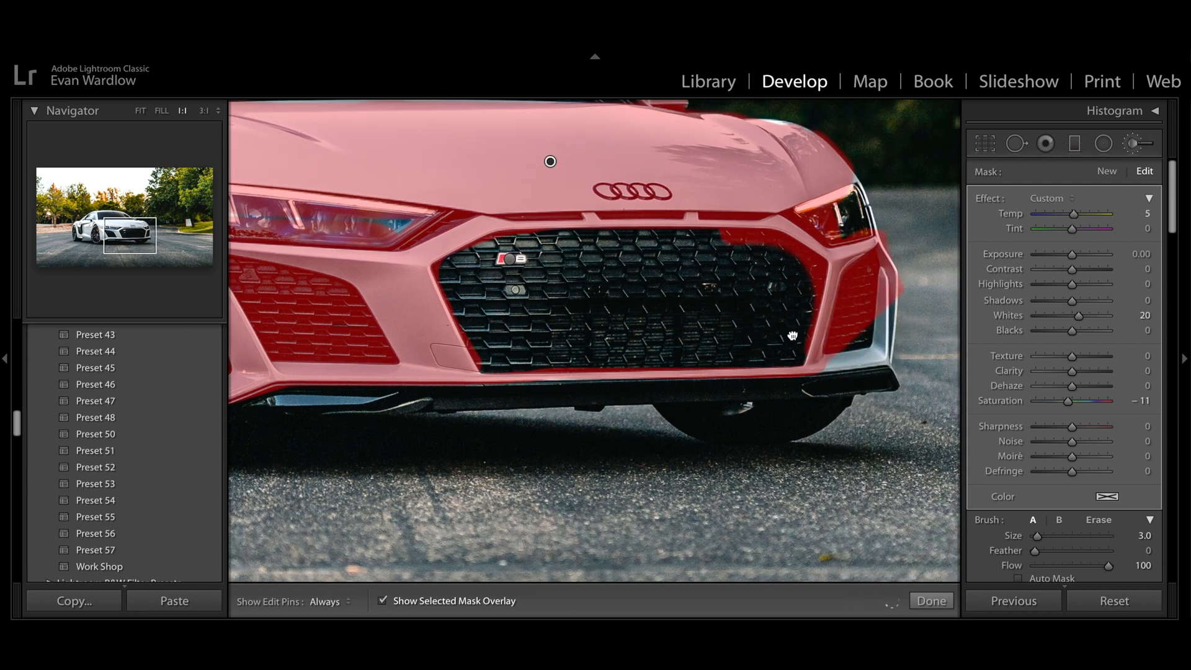
pyautogui.press('alt')
pyautogui.press('h')
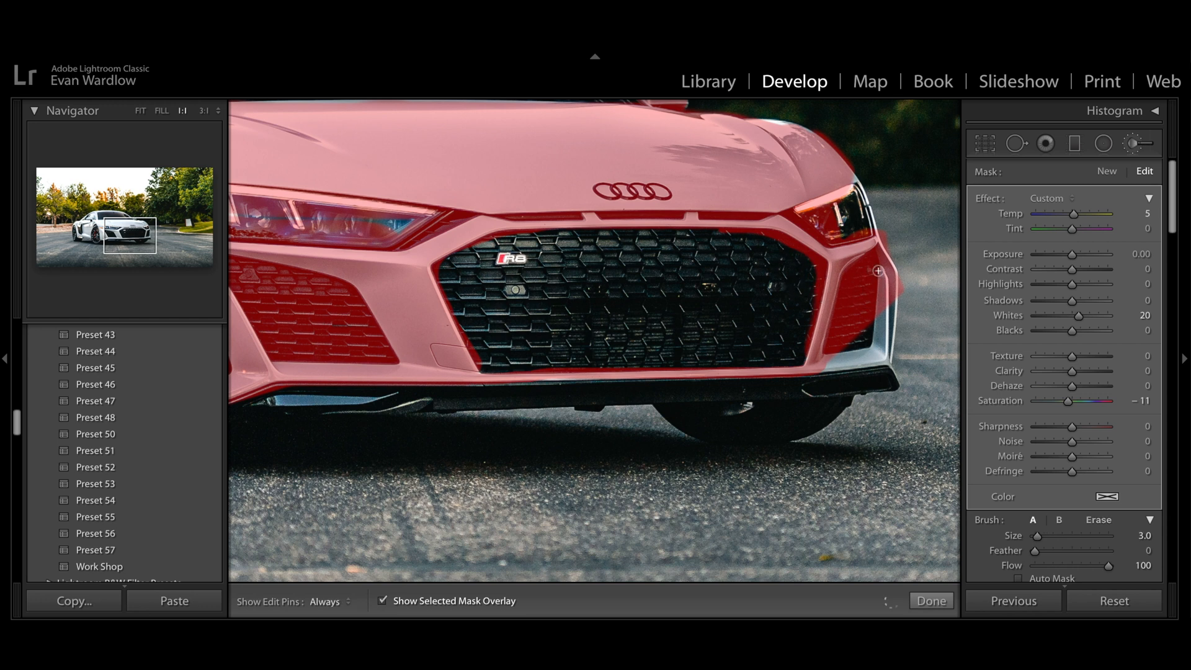
pyautogui.press('h')
pyautogui.press('h')
pyautogui.moveTo(885, 280)
pyautogui.mouseDown()
pyautogui.moveTo(879, 351)
pyautogui.moveTo(830, 363)
pyautogui.mouseUp()
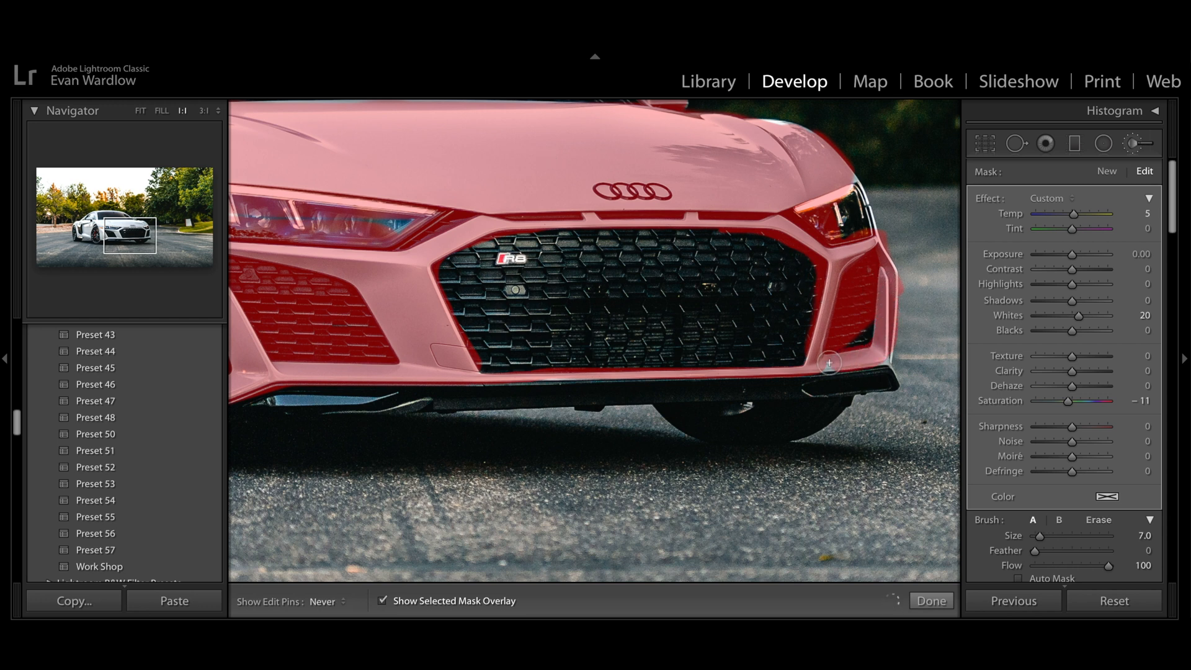
# - Erase the mask from the black air intake on the far side of the front bumper
pyautogui.press('alt')
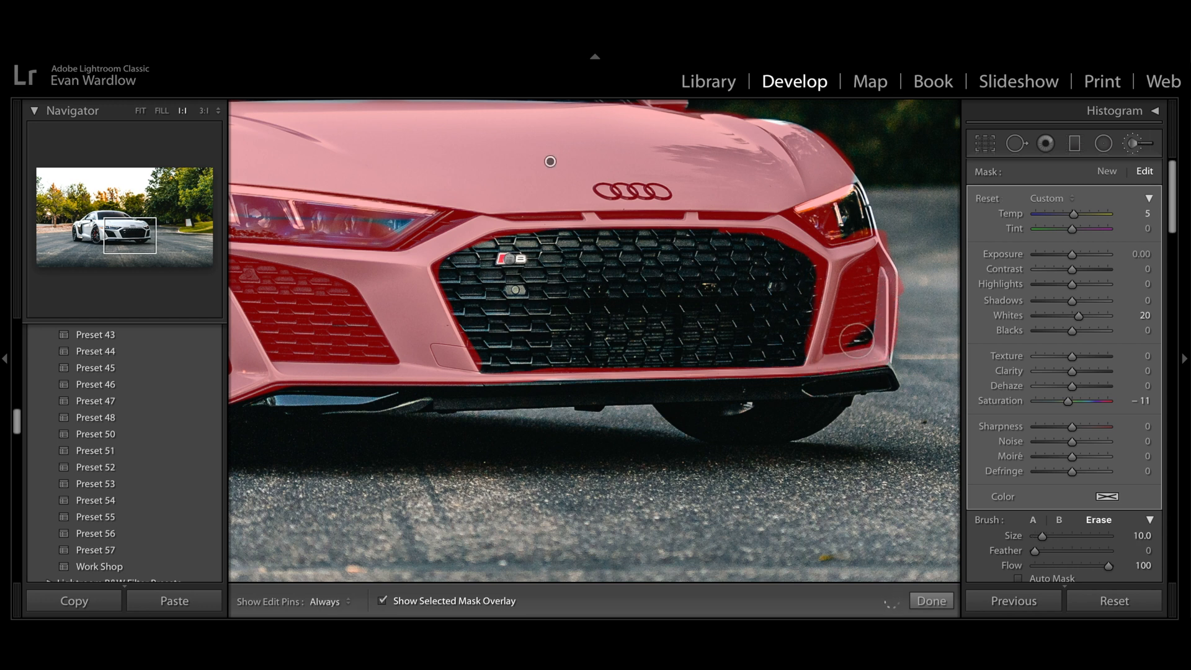
pyautogui.scroll(-2, 845, 336)
pyautogui.moveTo(845, 333); pyautogui.dragTo(868, 268)
pyautogui.press('h')
pyautogui.press('h')
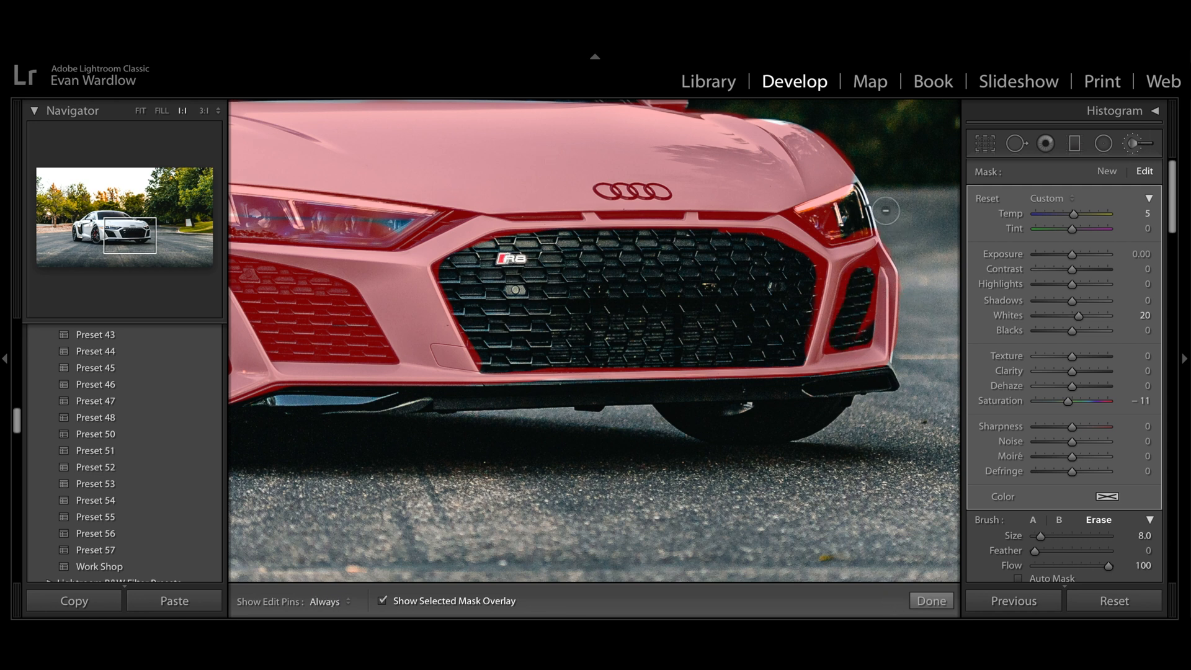
# - Brush the rest of the far headlight into the mask at size 7
pyautogui.press('h')
pyautogui.press('alt')
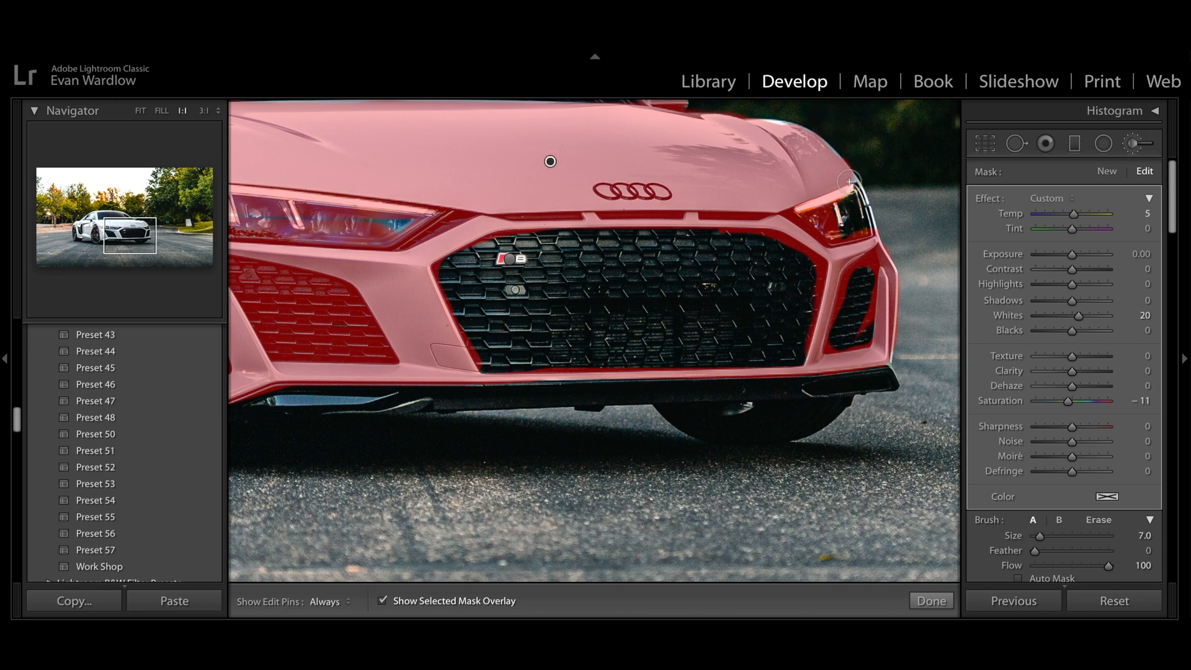
pyautogui.press('h')
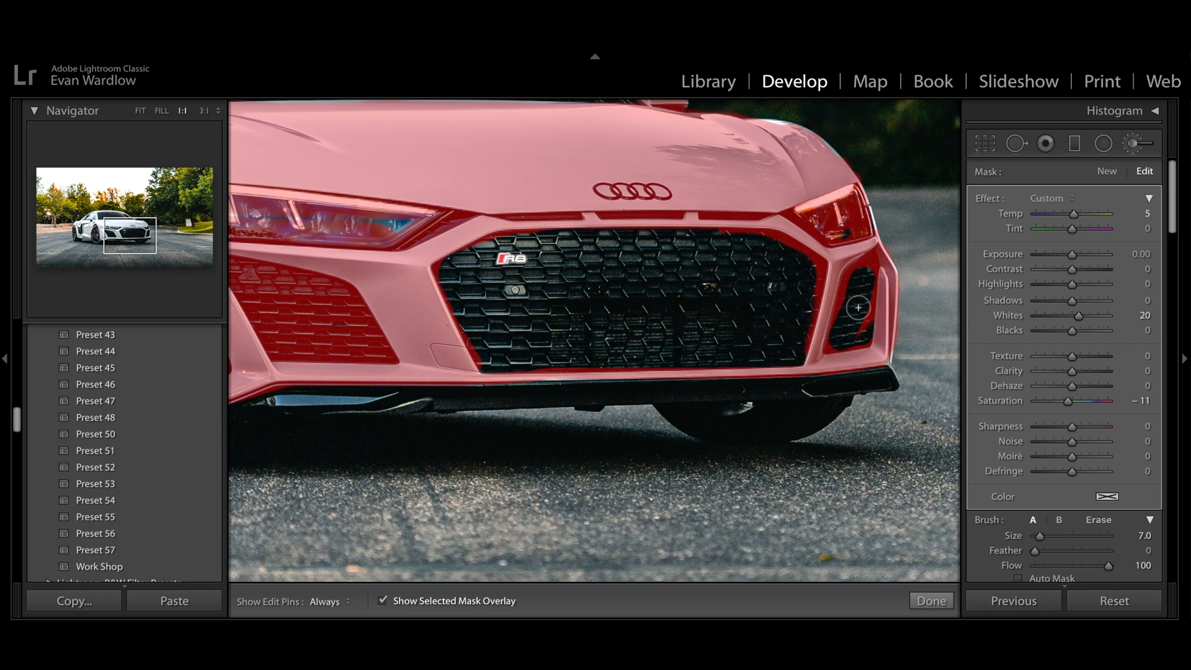
pyautogui.press('alt')
# - Refine the mask along the hood's rear edge and the far fender, using a size 5 brush and a size 8 eraser
pyautogui.moveTo(857, 330)
pyautogui.mouseDown()
pyautogui.moveTo(862, 280)
pyautogui.moveTo(785, 203)
pyautogui.moveTo(728, 268)
pyautogui.mouseUp()
pyautogui.press('alt')
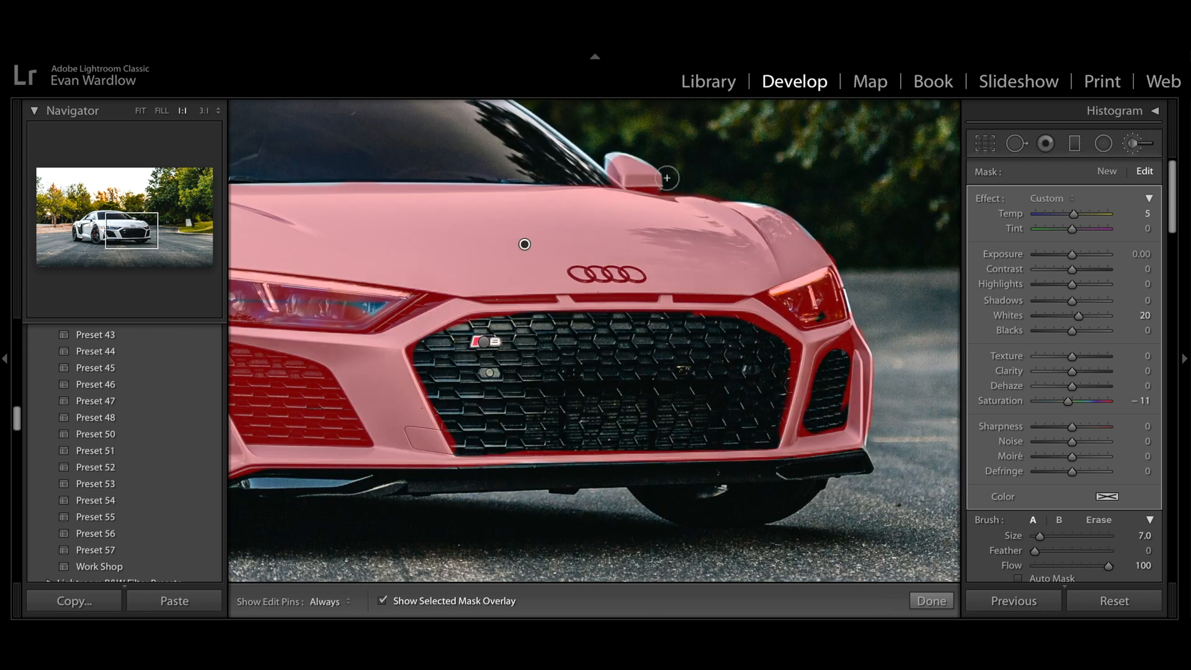
pyautogui.press('h')
pyautogui.press('[')
pyautogui.press('h')
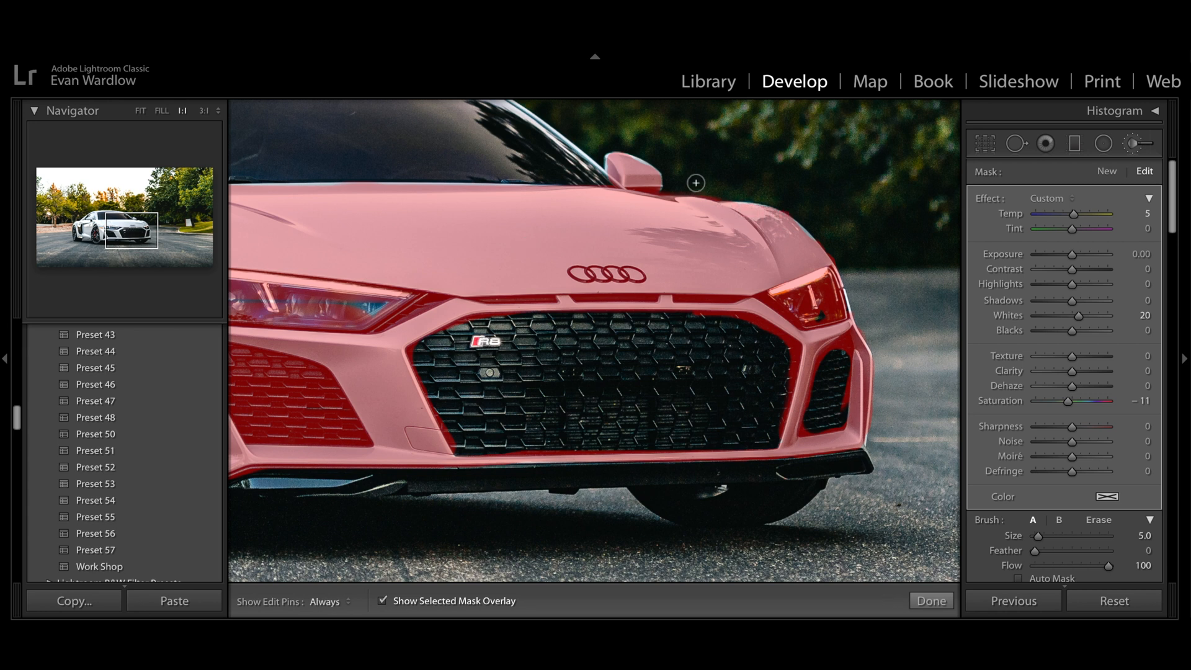
pyautogui.press('h')
pyautogui.press(']')
pyautogui.press(']')
pyautogui.press(']')
pyautogui.press('alt')
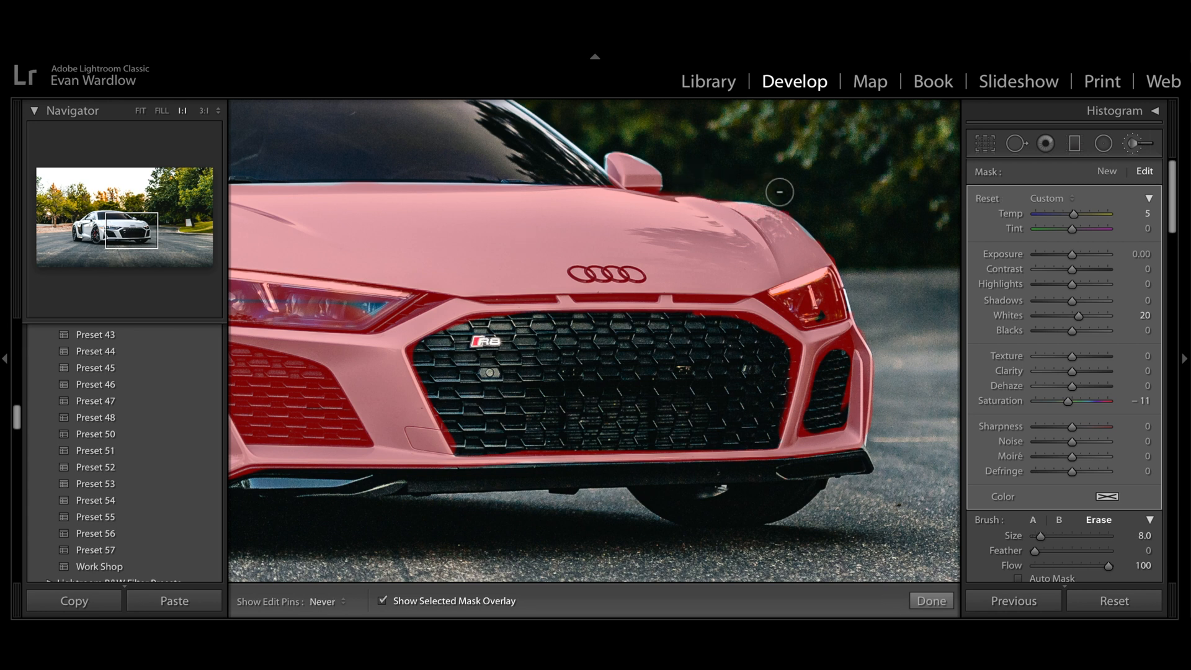
pyautogui.press('h')
pyautogui.press('h')
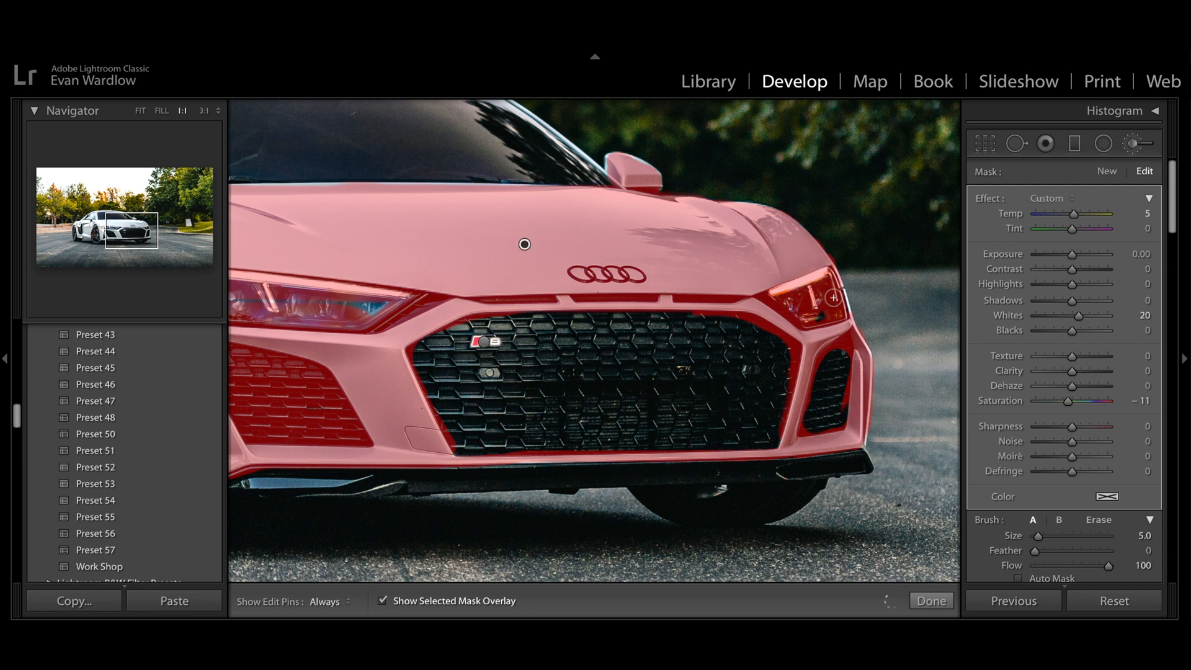
pyautogui.press('h')
# - Erase the mask's overspill from the base of the windshield beside the near pillar
pyautogui.moveTo(546, 276); pyautogui.dragTo(974, 289)
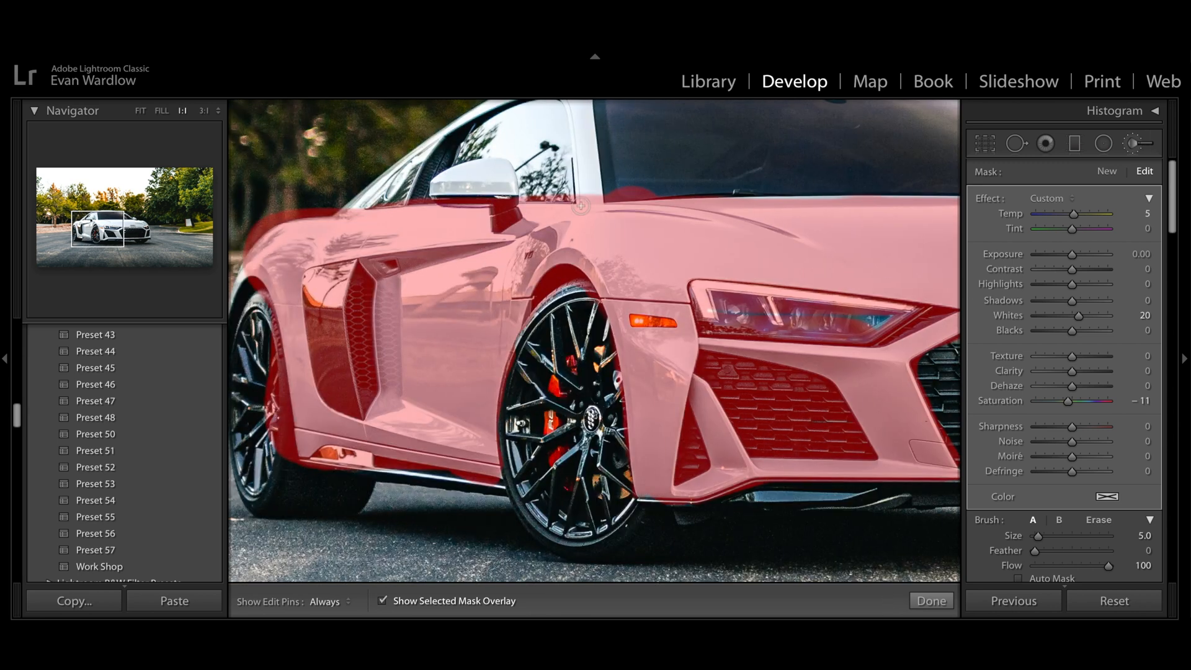
pyautogui.scroll(2, 671, 184)
pyautogui.keyDown('alt'); pyautogui.moveTo(662, 181); pyautogui.dragTo(579, 184); pyautogui.keyUp('alt')
pyautogui.scroll(-2, 456, 187)
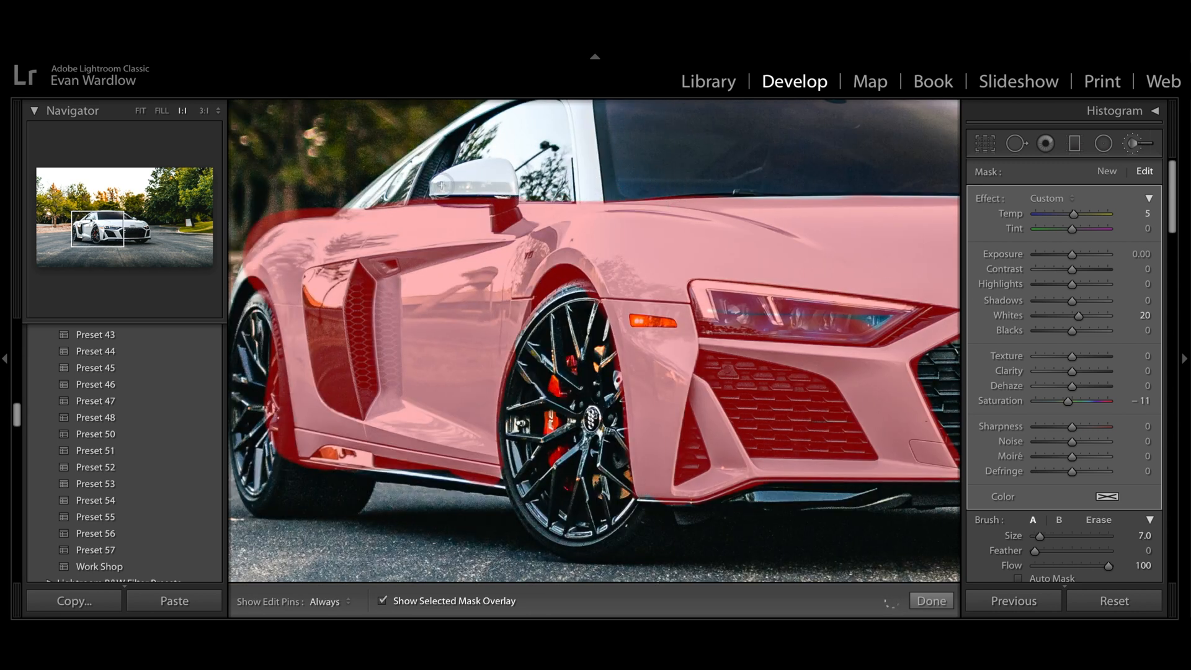
# - Brush the near side mirror into the mask and erase the overspill around the rear fender and rear wheel
pyautogui.moveTo(456, 187)
pyautogui.mouseDown()
pyautogui.moveTo(491, 175)
pyautogui.moveTo(502, 195)
pyautogui.moveTo(496, 175)
pyautogui.moveTo(453, 180)
pyautogui.moveTo(499, 194)
pyautogui.mouseUp()
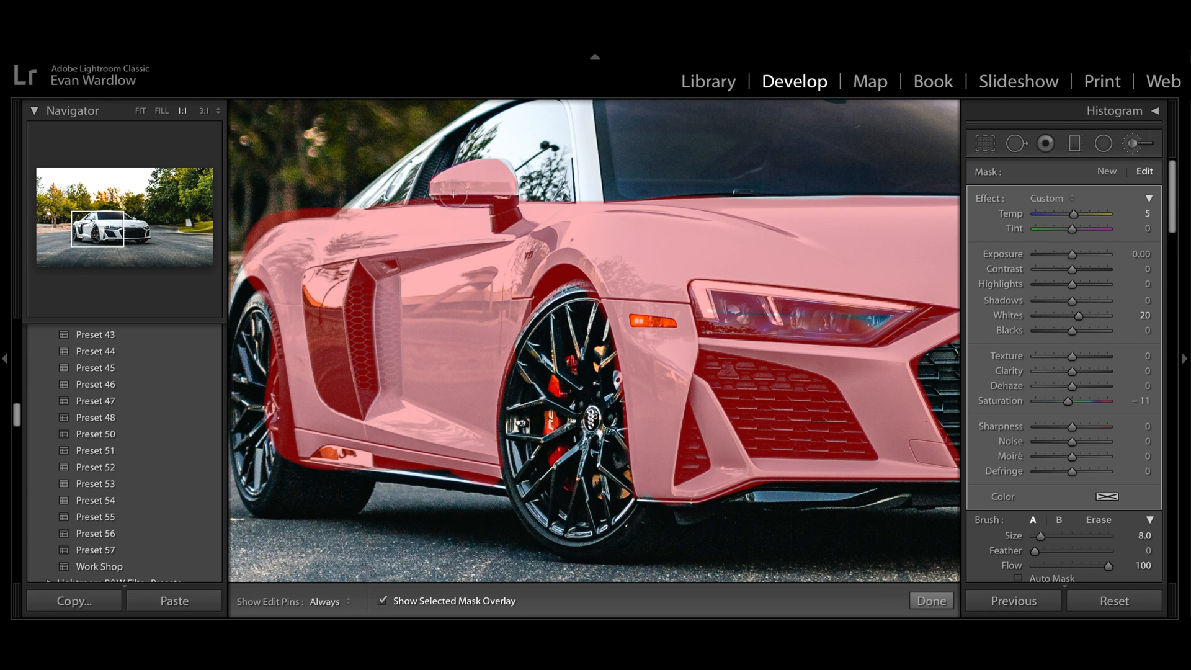
pyautogui.moveTo(373, 204)
pyautogui.mouseDown()
pyautogui.moveTo(551, 206)
pyautogui.moveTo(482, 203)
pyautogui.moveTo(435, 219)
pyautogui.moveTo(414, 248)
pyautogui.moveTo(426, 326)
pyautogui.moveTo(427, 292)
pyautogui.moveTo(444, 348)
pyautogui.moveTo(459, 475)
pyautogui.moveTo(459, 457)
pyautogui.mouseUp()
pyautogui.press('alt')
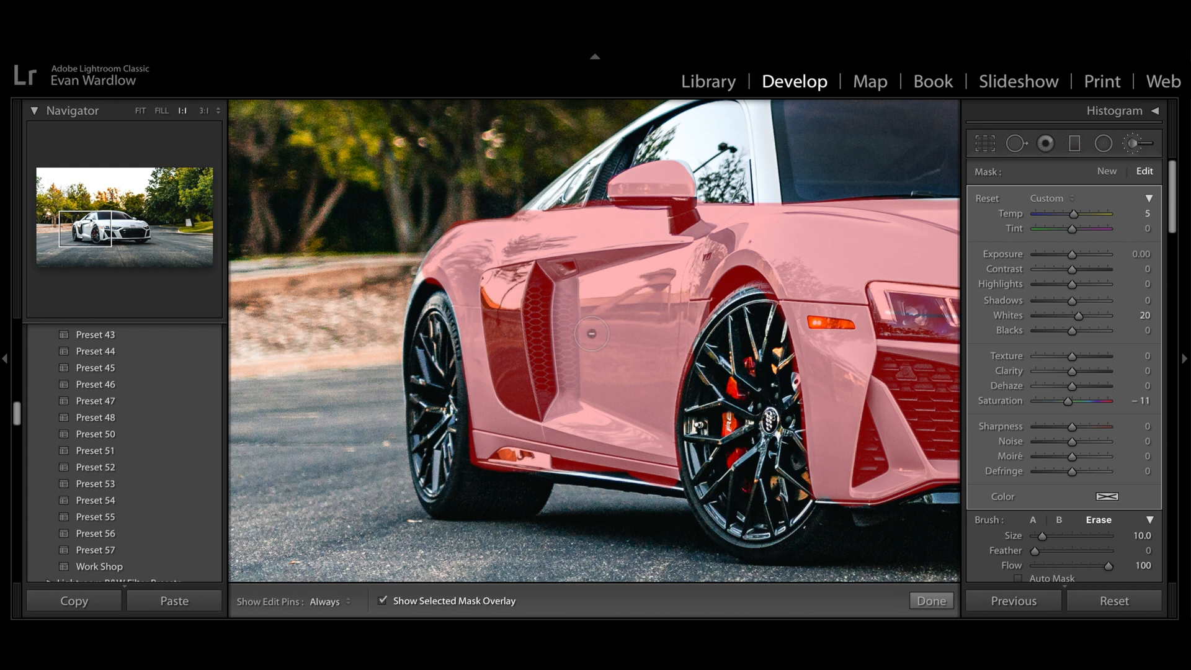
pyautogui.press('alt')
pyautogui.press('h')
pyautogui.press('h')
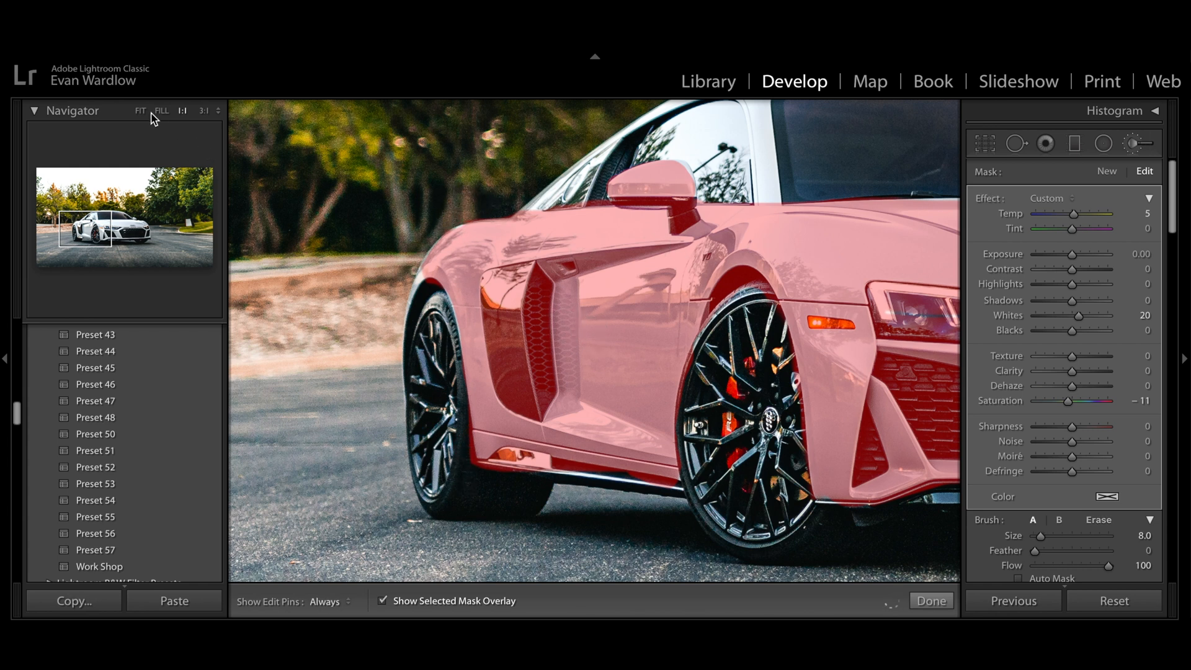
# - Show the whole photo without the mask overlay and close the adjustment brush
pyautogui.click(142, 112)
pyautogui.press('o')
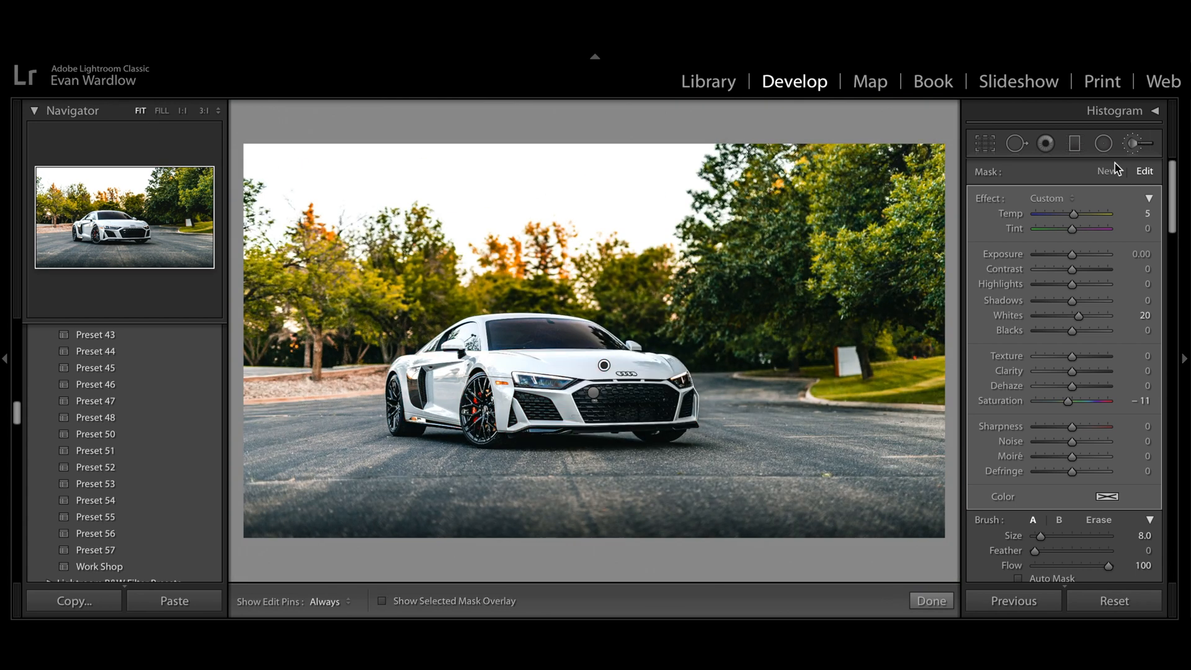
pyautogui.click(1140, 146)
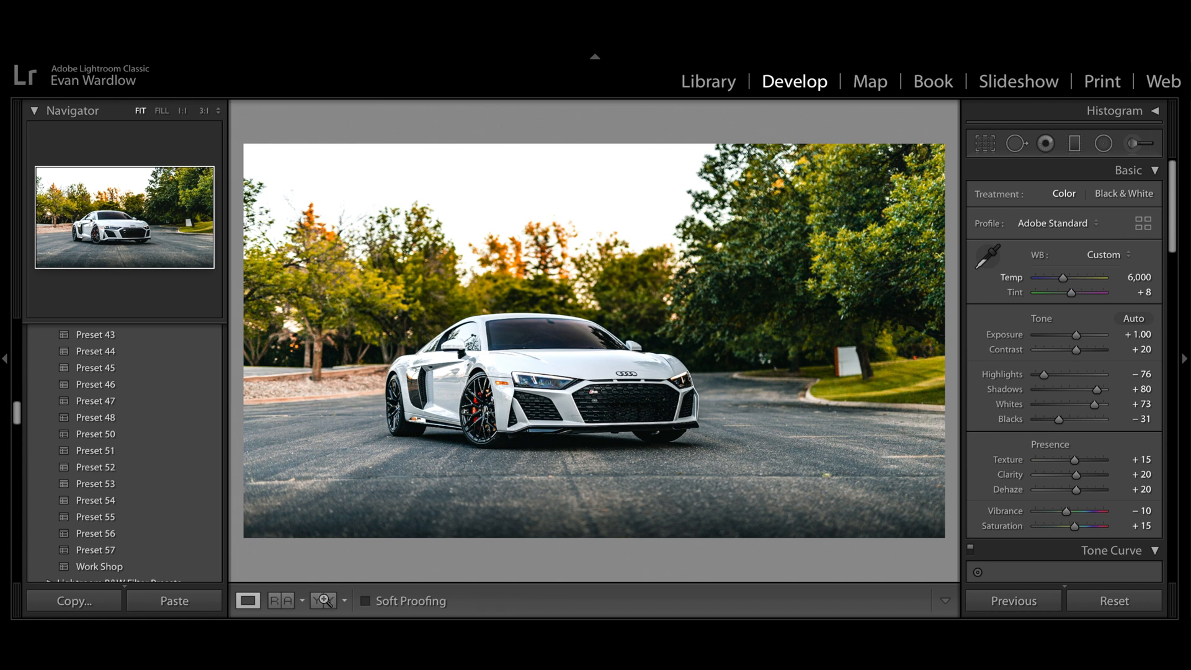
# - Compare the edited Audi photo side by side with its unedited reference, then return to the single-photo view
pyautogui.click(281, 601)
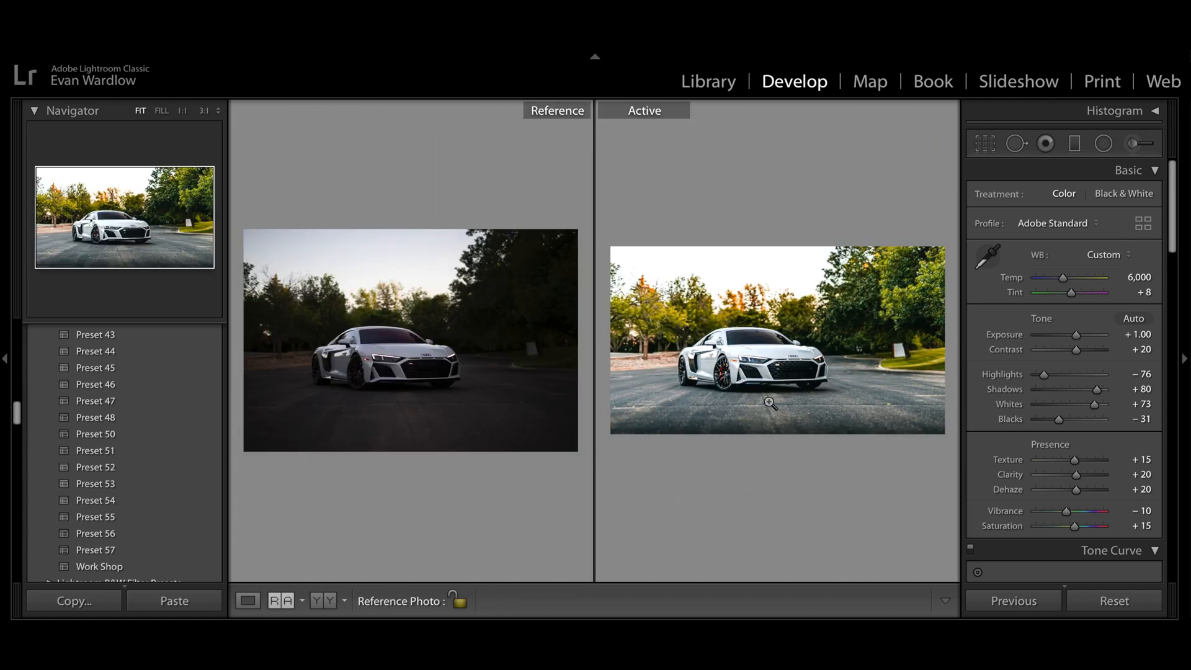
pyautogui.click(248, 600)
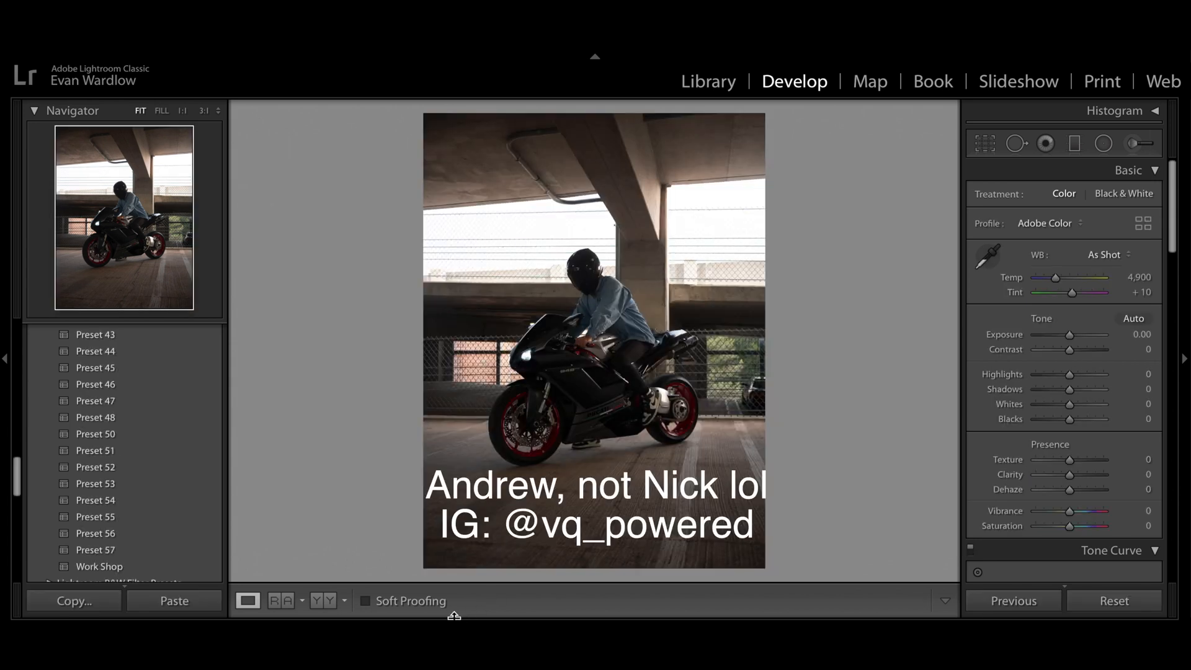
# - Turn on soft proofing for the motorcycle photo and crop it to the 4 x 5 / 8 x 10 aspect ratio
pyautogui.press('s')
pyautogui.click(986, 143)
pyautogui.click(1092, 200)
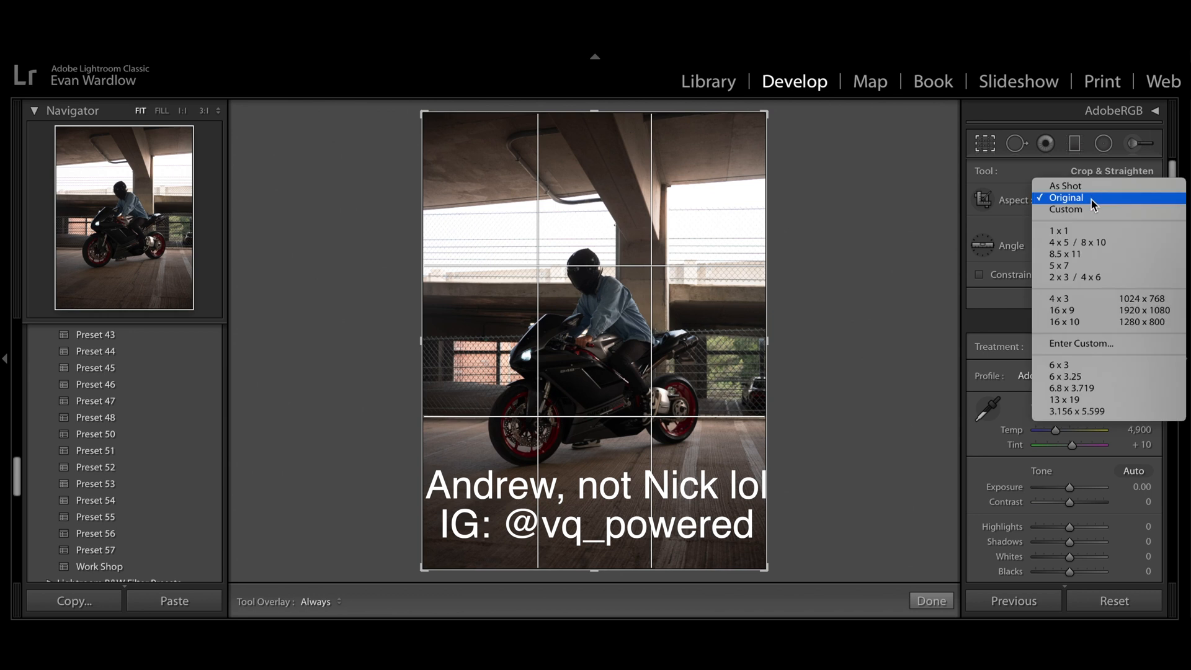
pyautogui.click(1090, 246)
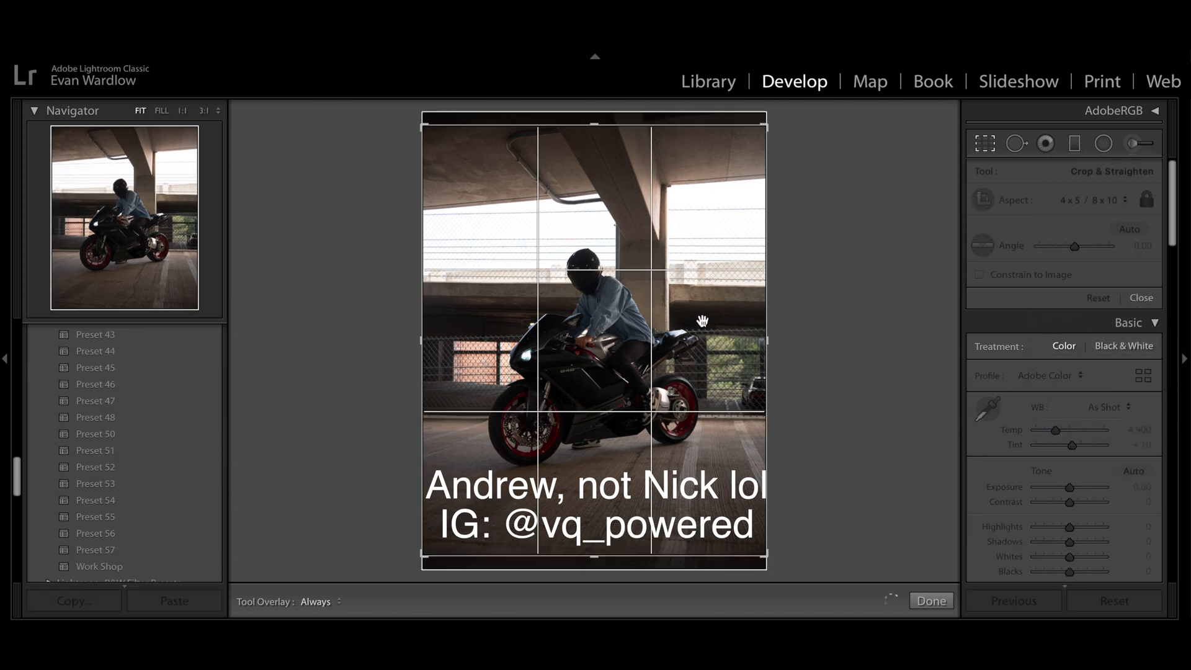
pyautogui.moveTo(798, 513); pyautogui.dragTo(794, 529)
pyautogui.click(981, 148)
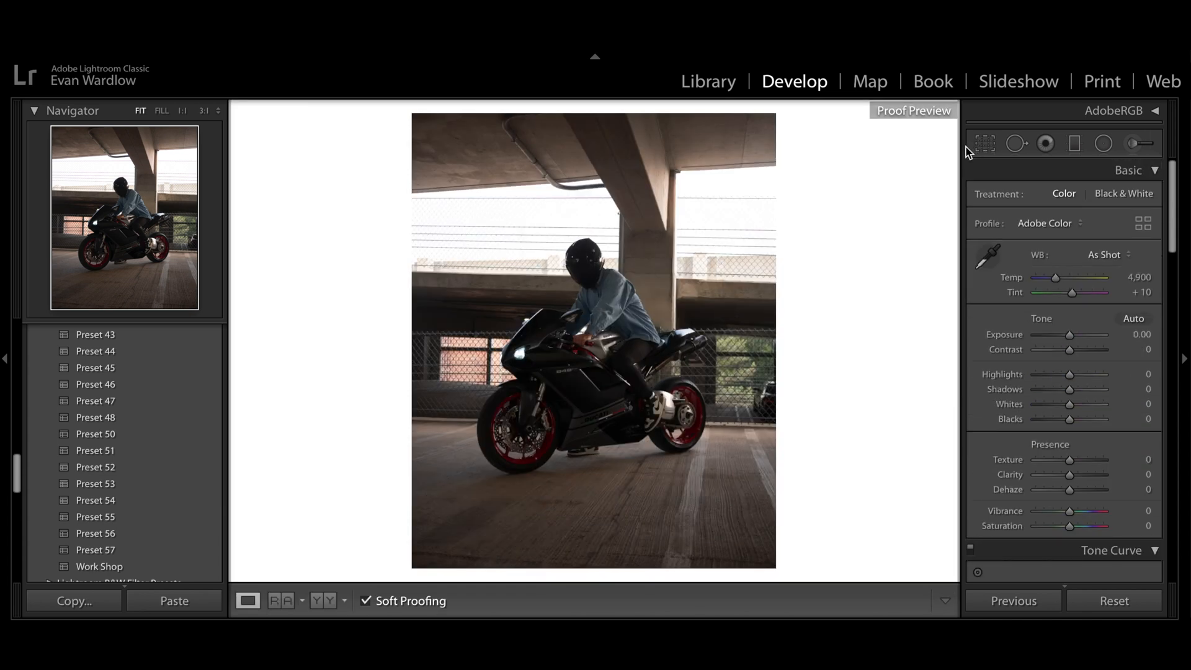
# - Preview the presets on the motorcycle photo, apply Preset 47 and check the bike's details at 1:1
pyautogui.click(105, 552)
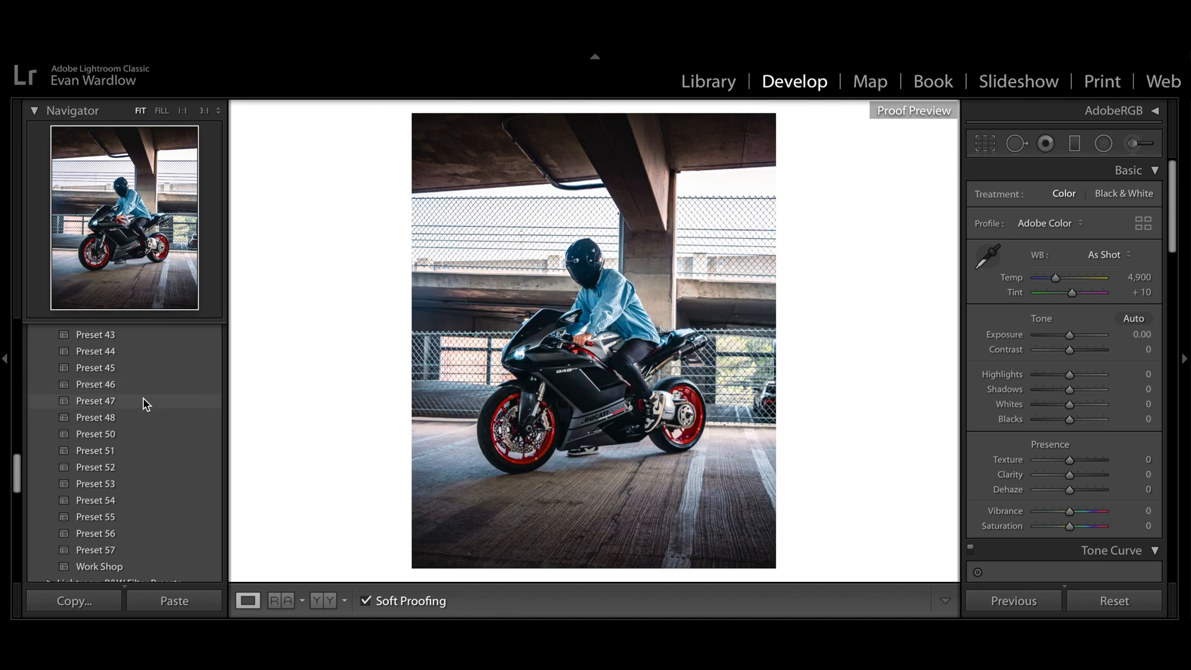
pyautogui.click(143, 401)
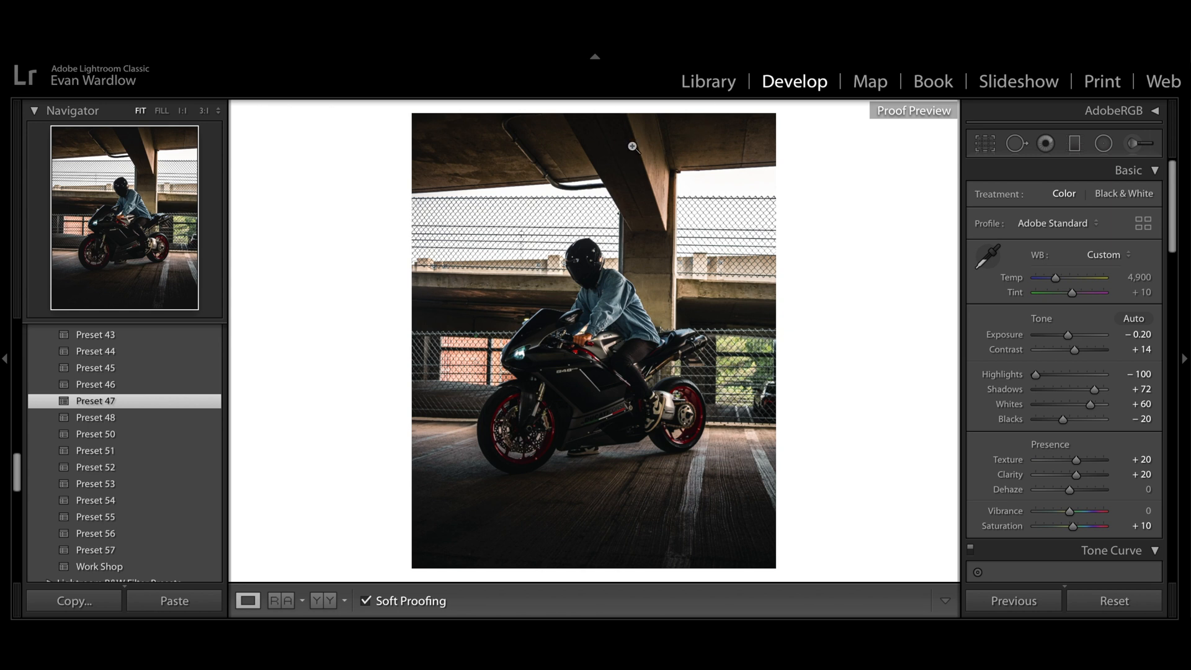
pyautogui.click(613, 307)
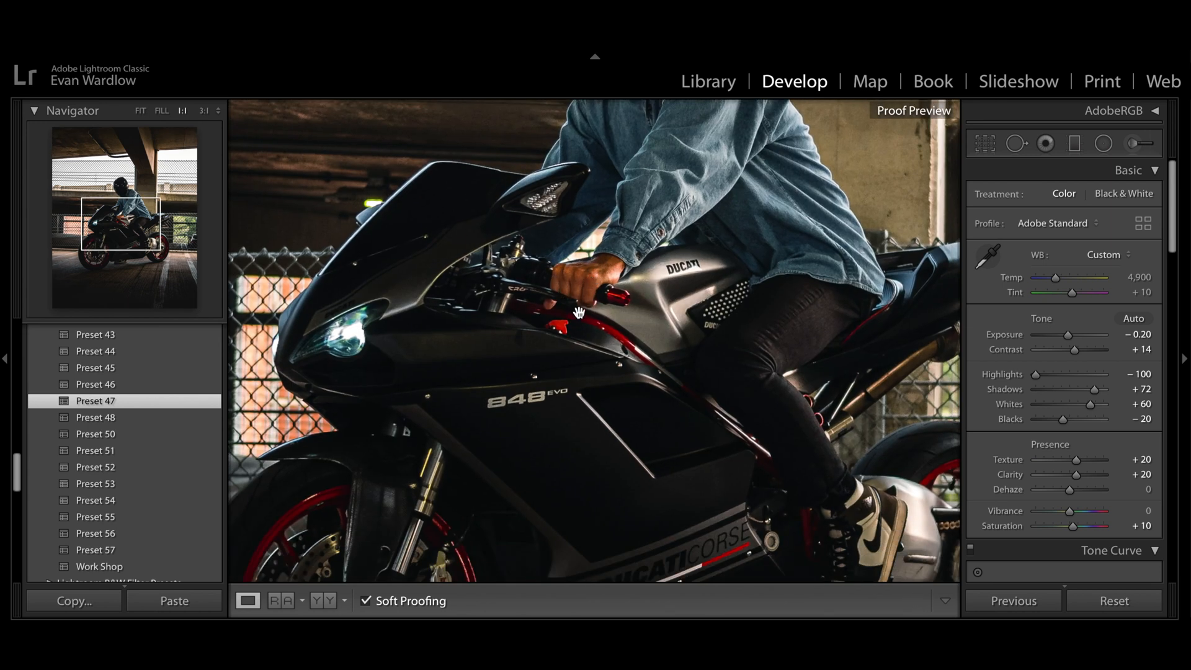
pyautogui.click(141, 111)
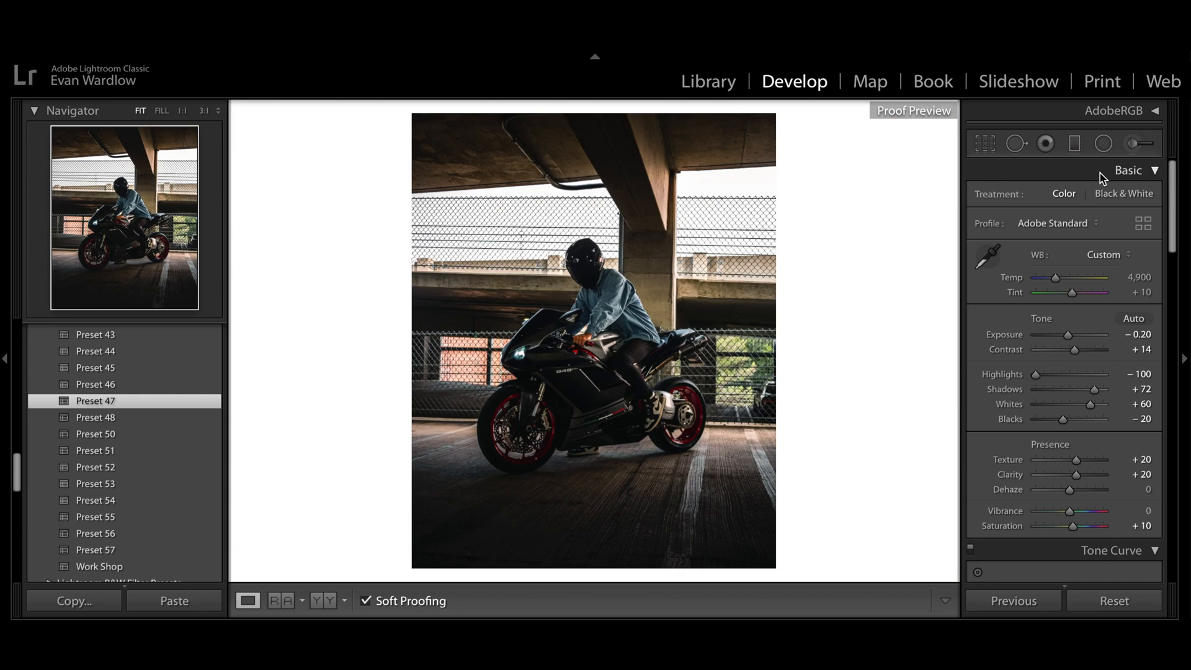
# - Delete the graduated filter at the top of the motorcycle photo and pull the floor's graduated filter down to the lower edge
pyautogui.click(1075, 143)
pyautogui.moveTo(599, 214); pyautogui.dragTo(611, 122)
pyautogui.press('Delete')
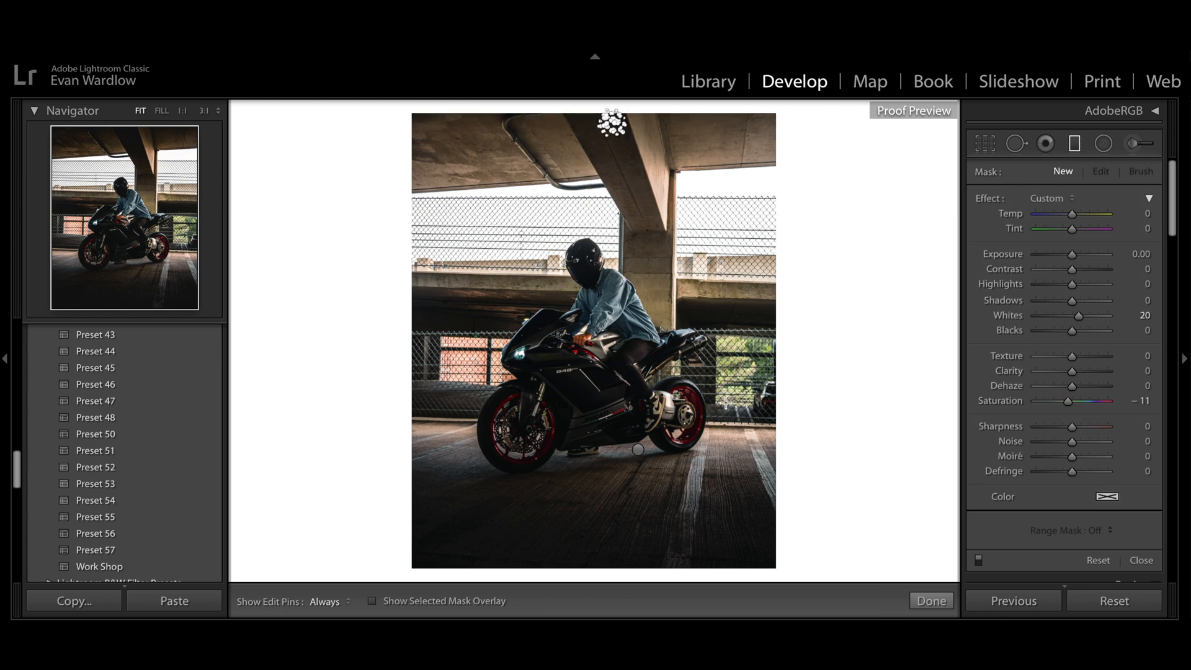
pyautogui.click(637, 449)
pyautogui.moveTo(638, 449); pyautogui.dragTo(605, 563)
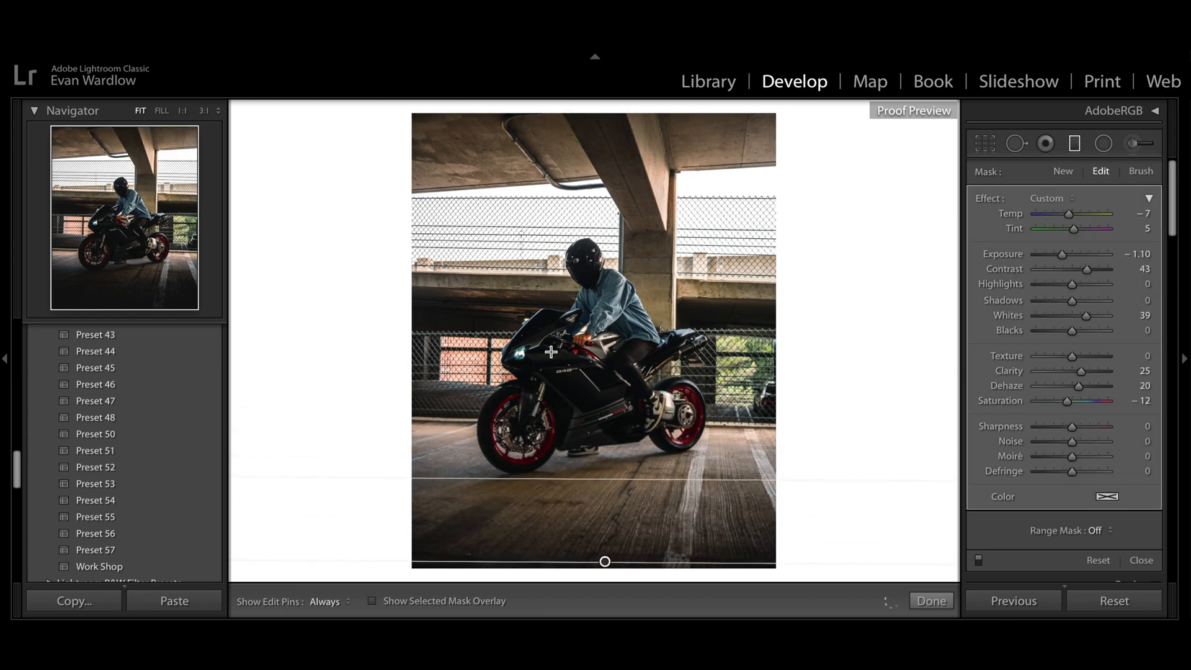
pyautogui.click(1074, 143)
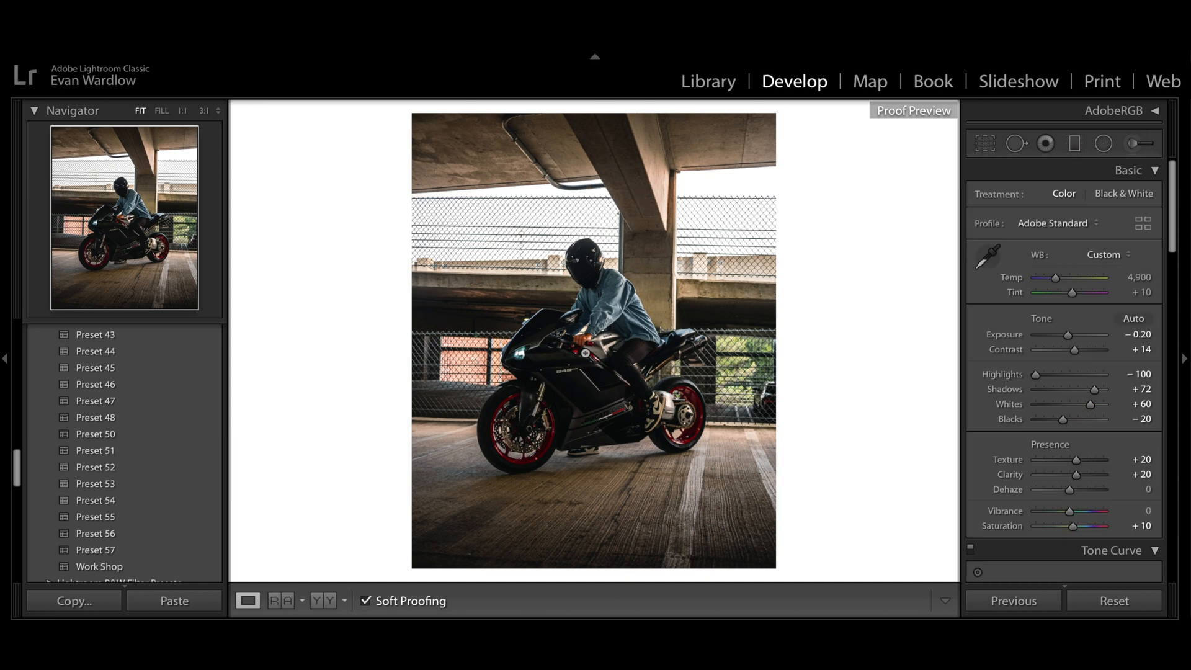
# - Set the orange hue to +8 in the HSL/Color adjustments
pyautogui.scroll(-10, 1042, 369)
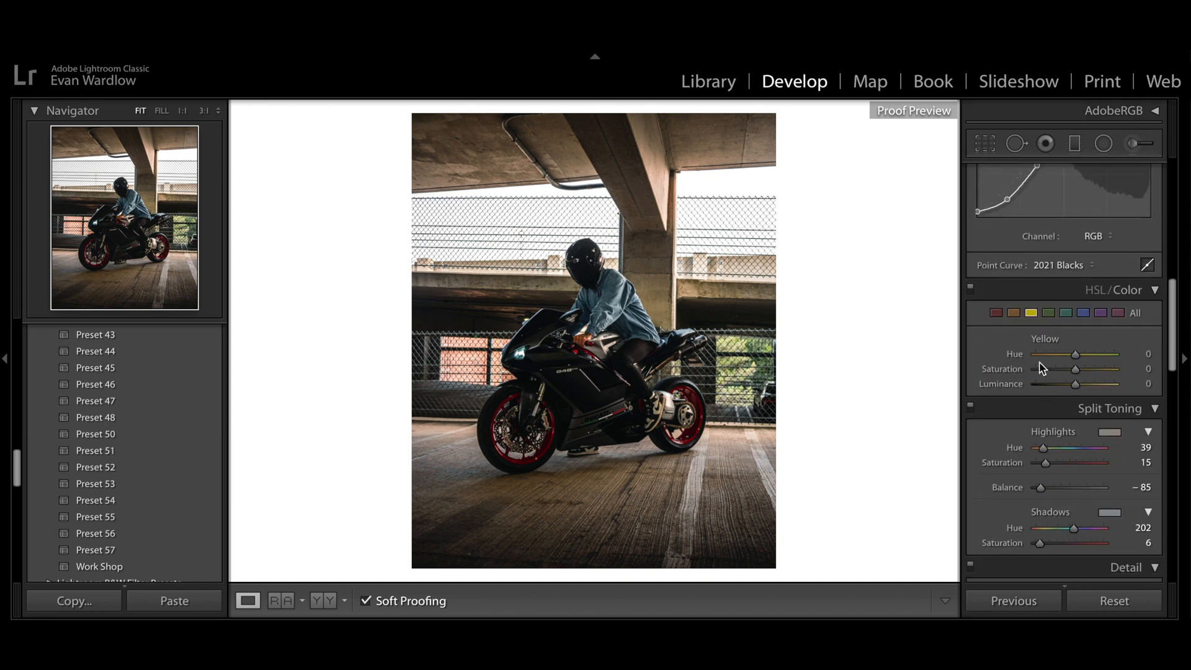
pyautogui.click(1013, 315)
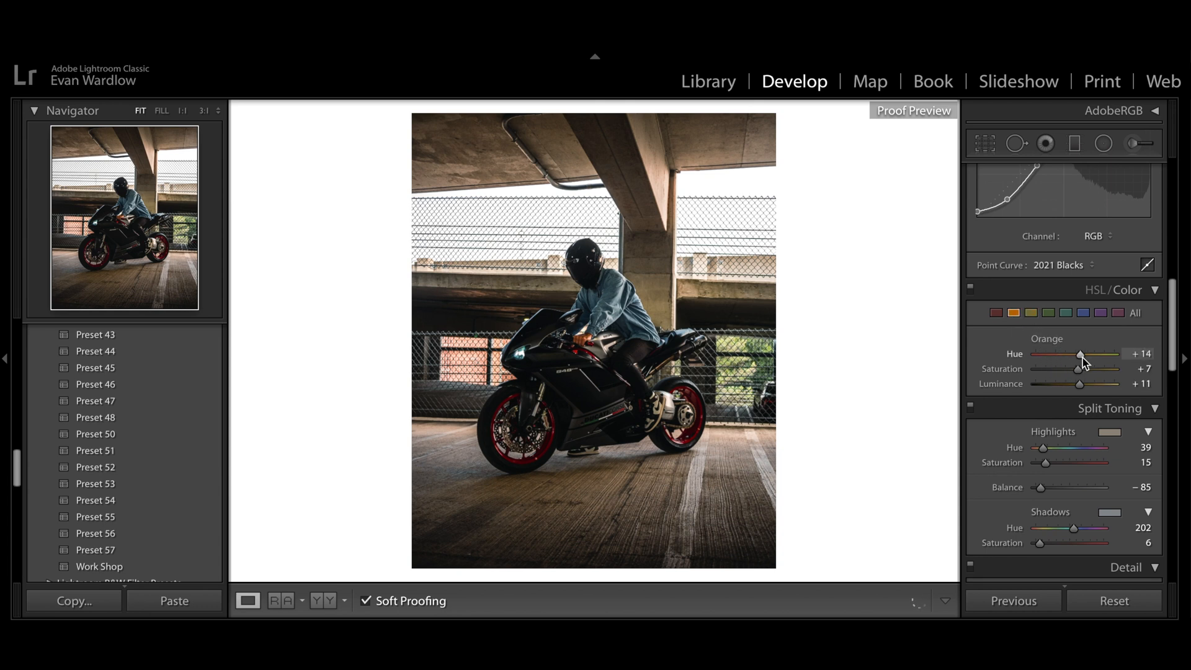
pyautogui.moveTo(1082, 358); pyautogui.dragTo(1086, 359)
pyautogui.moveTo(1081, 359); pyautogui.dragTo(1078, 362)
# - Set the white balance temperature to 4,800
pyautogui.scroll(10, 1032, 192)
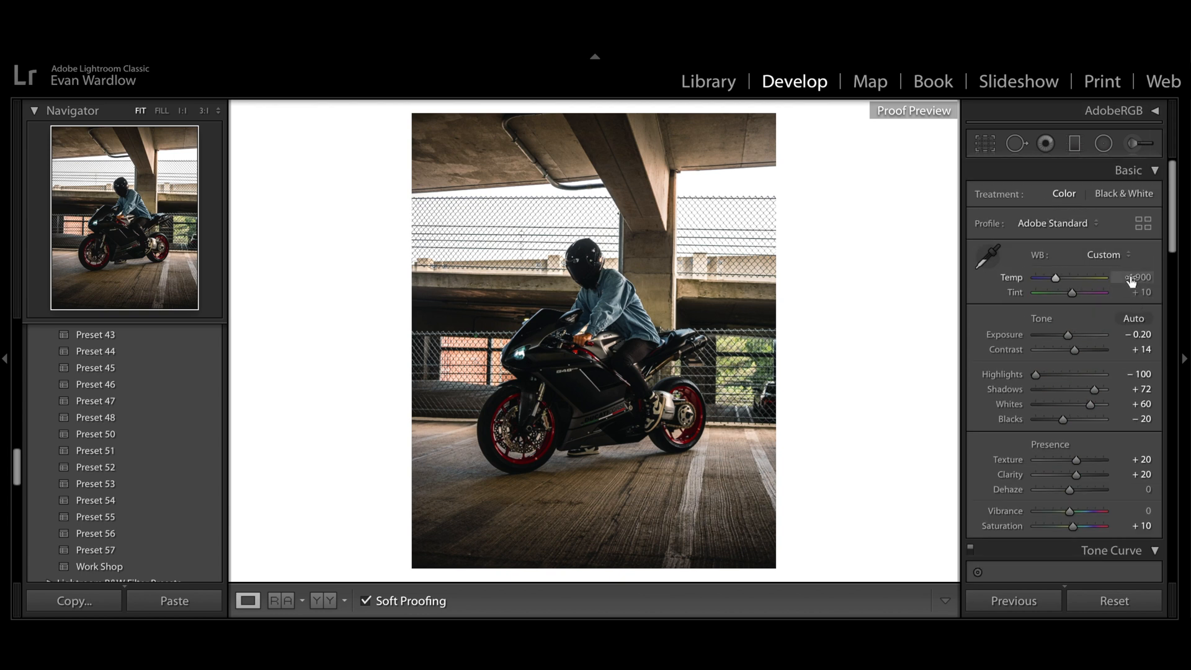
pyautogui.click(1141, 277)
pyautogui.write('4,8')
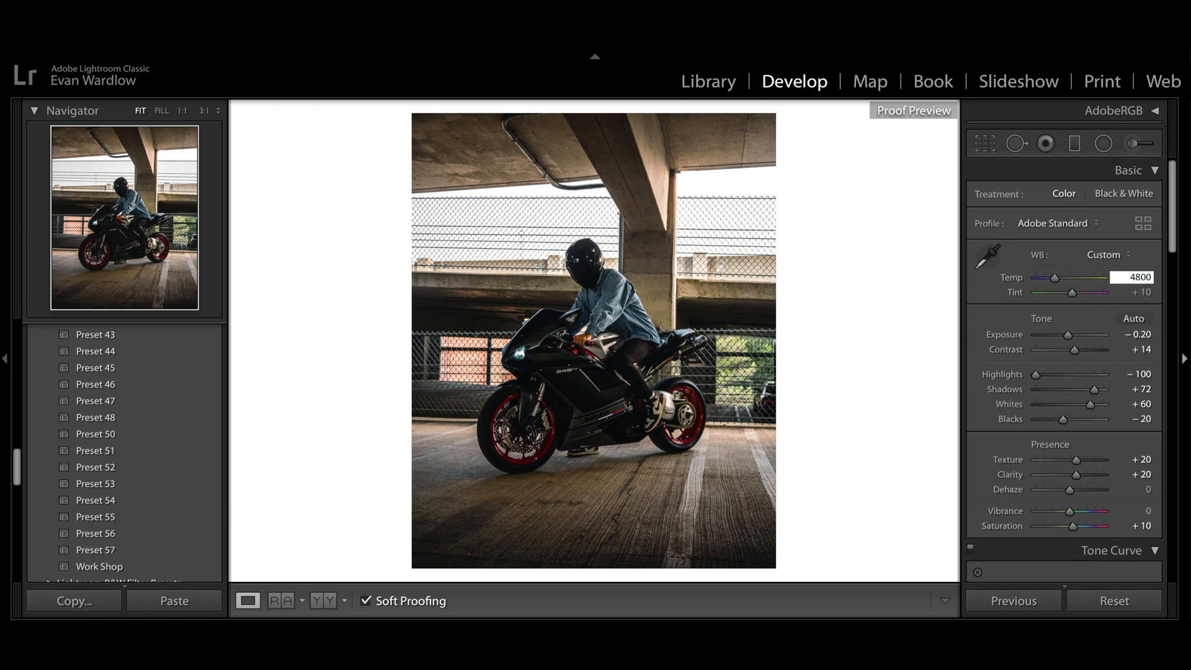
pyautogui.write('00')
pyautogui.press('Return')
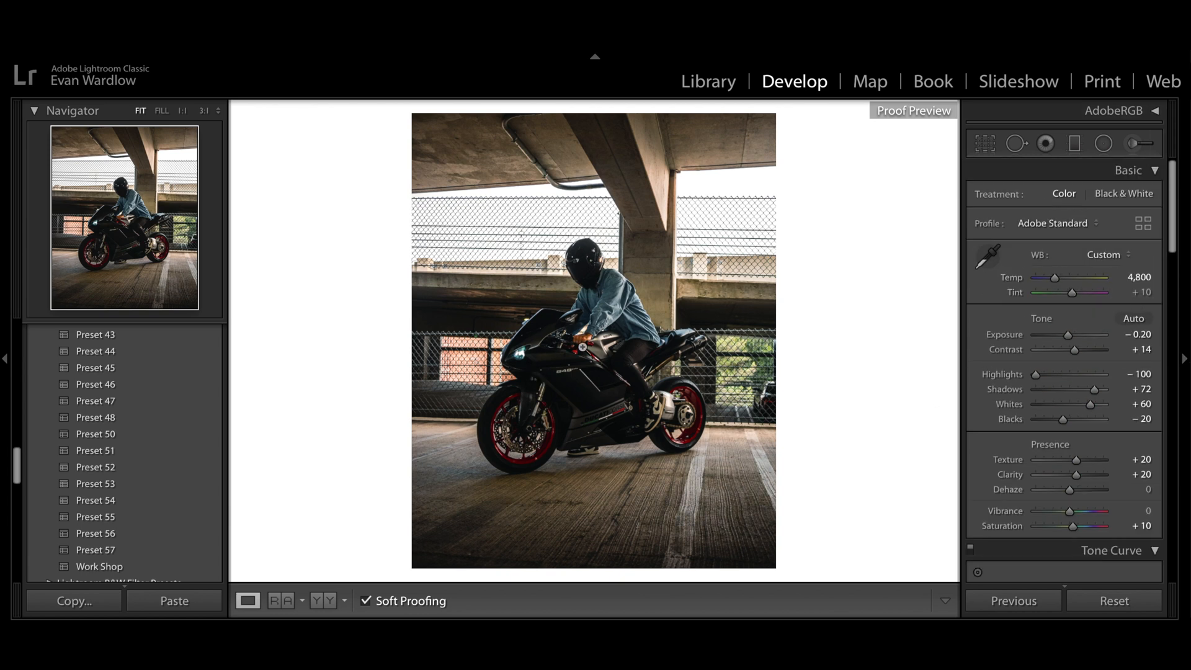
# - Set the yellow hue to -24 while checking the rider at 1:1, and set the split toning balance to -80
pyautogui.click(583, 347)
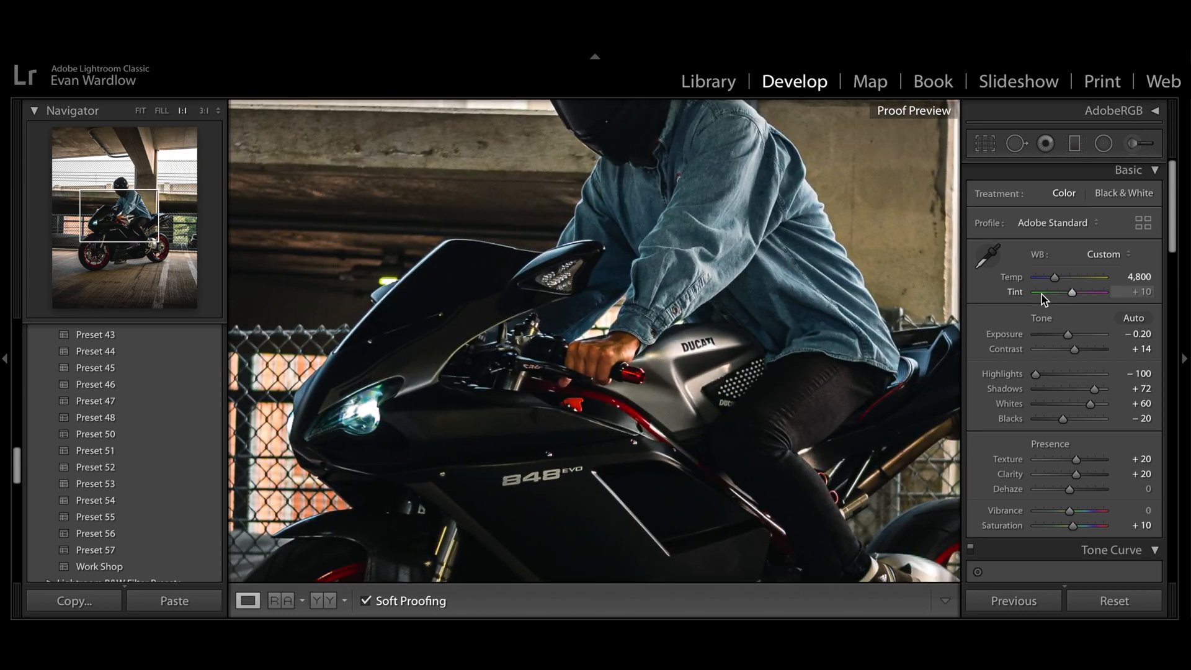
pyautogui.scroll(-10, 1042, 294)
pyautogui.click(1031, 319)
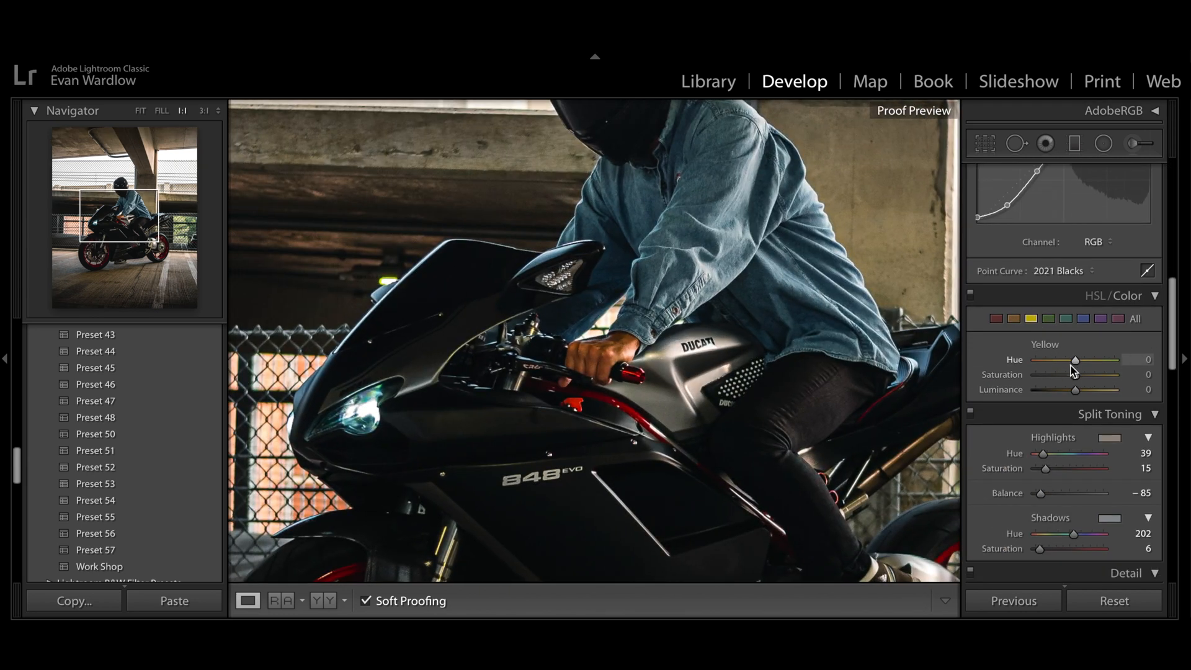
pyautogui.moveTo(1074, 363)
pyautogui.mouseDown()
pyautogui.moveTo(1062, 367)
pyautogui.moveTo(1078, 363)
pyautogui.mouseUp()
pyautogui.moveTo(590, 283); pyautogui.dragTo(699, 264)
pyautogui.click(139, 111)
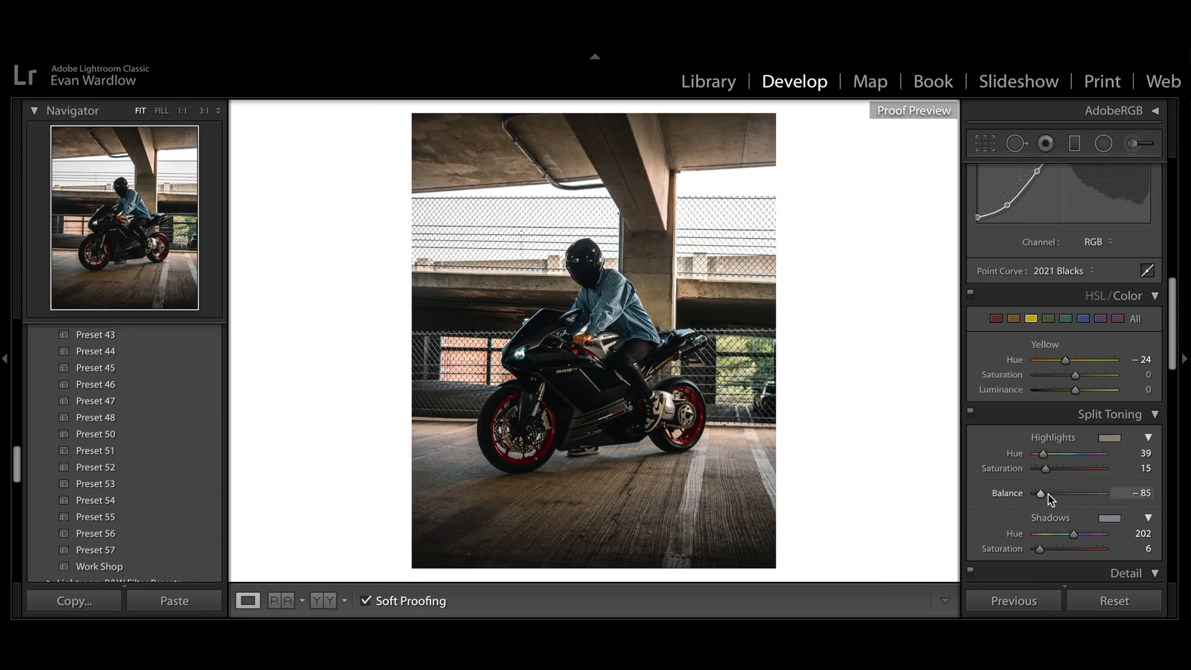
pyautogui.moveTo(1112, 493); pyautogui.dragTo(947, 493)
# - Set the white balance temperature to 4,650 and check the rider and bike at 1:1
pyautogui.scroll(10, 1096, 250)
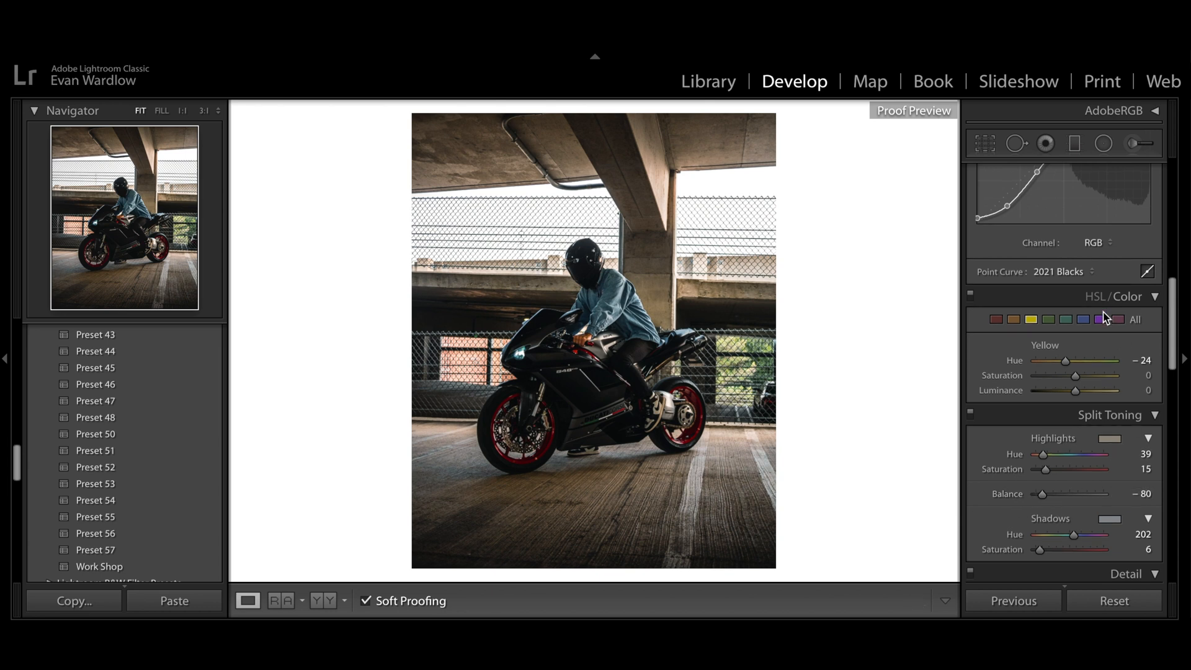
pyautogui.click(1144, 279)
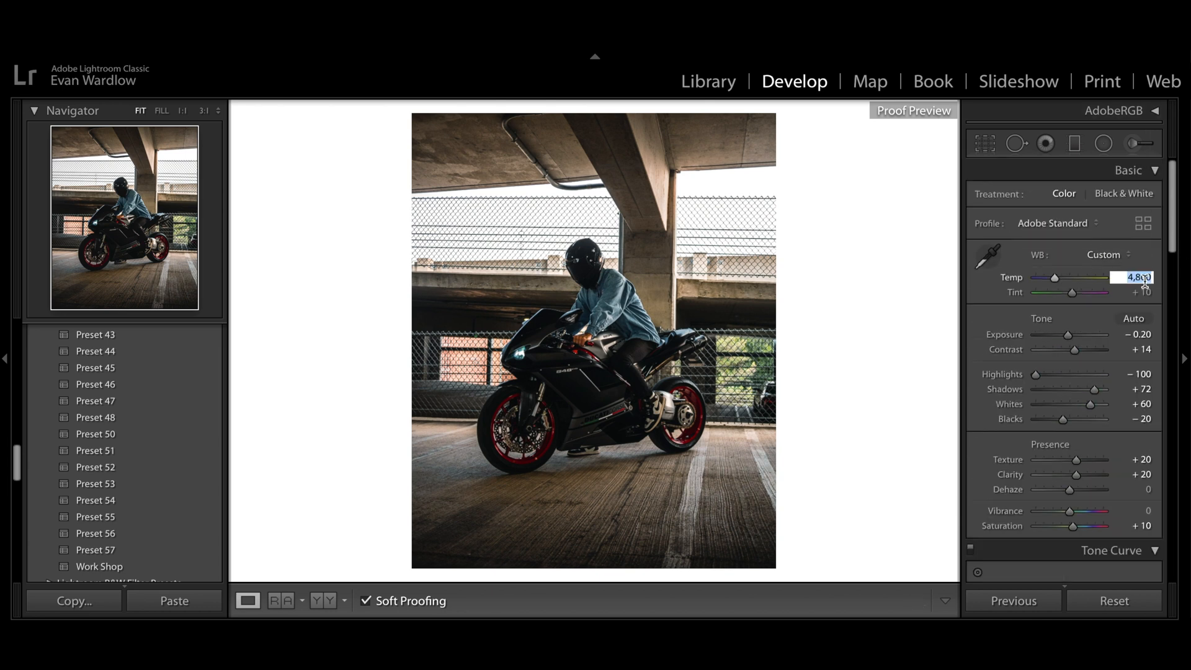
pyautogui.write('4650')
pyautogui.press('Return')
pyautogui.click(583, 351)
pyautogui.moveTo(635, 355); pyautogui.dragTo(623, 331)
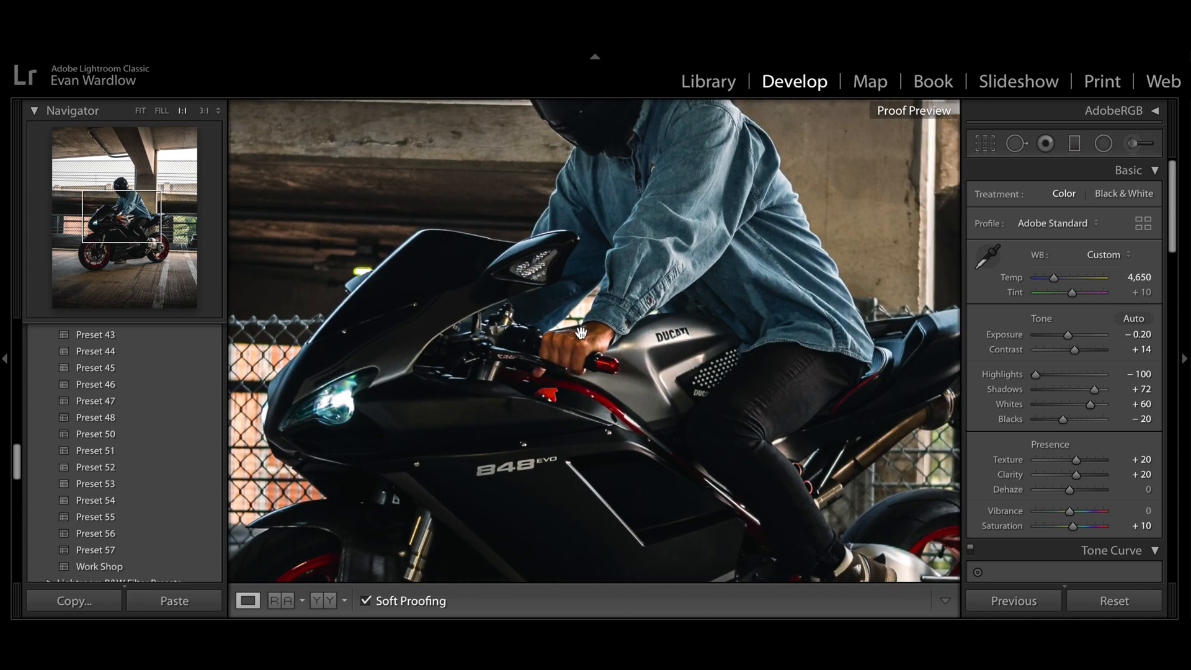
pyautogui.moveTo(581, 334); pyautogui.dragTo(606, 380)
# - Examine the histogram and soft proofing settings along with the photo at 1:1 and in full view
pyautogui.click(1101, 112)
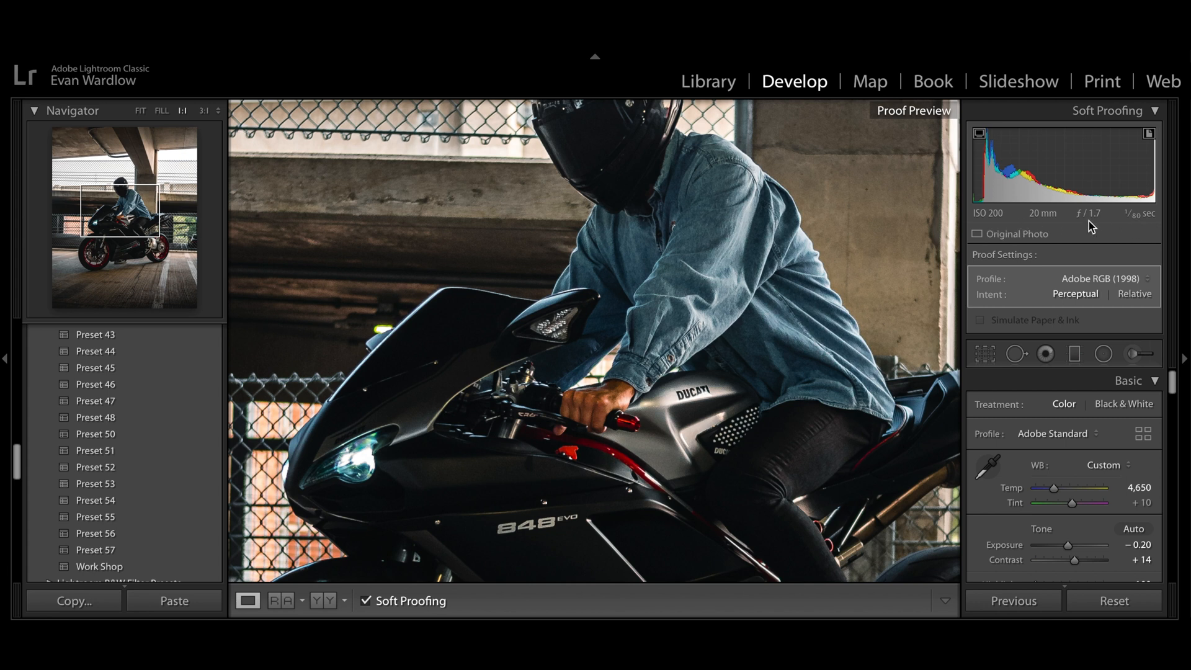
pyautogui.click(1120, 111)
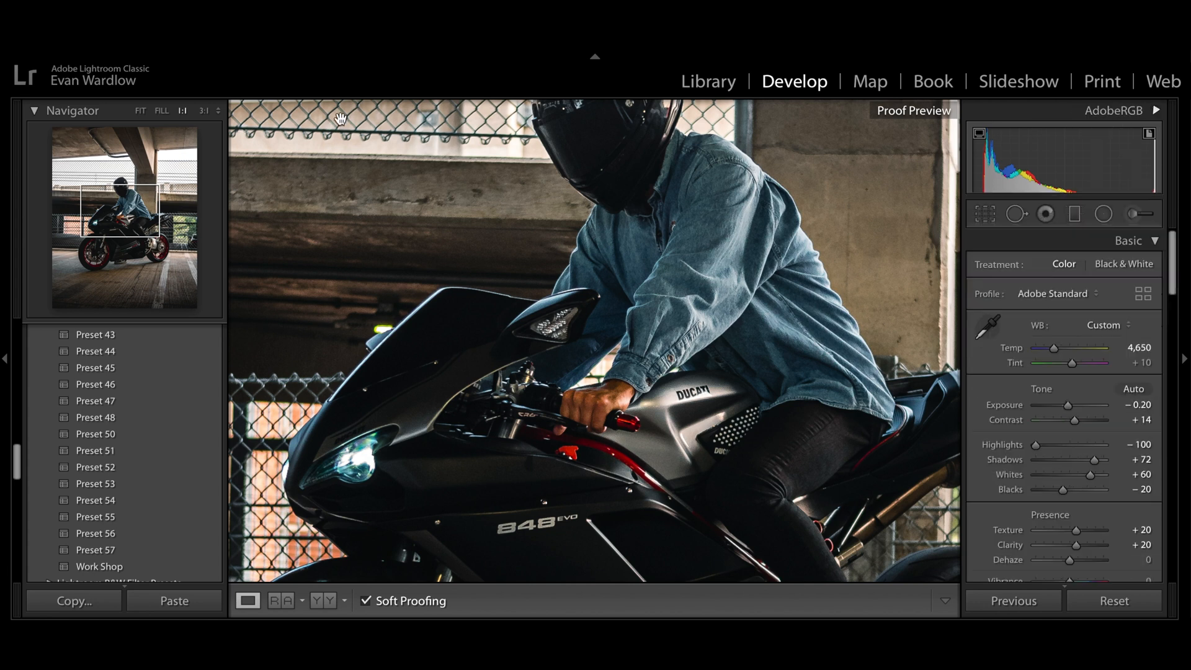
pyautogui.click(140, 111)
pyautogui.click(1112, 118)
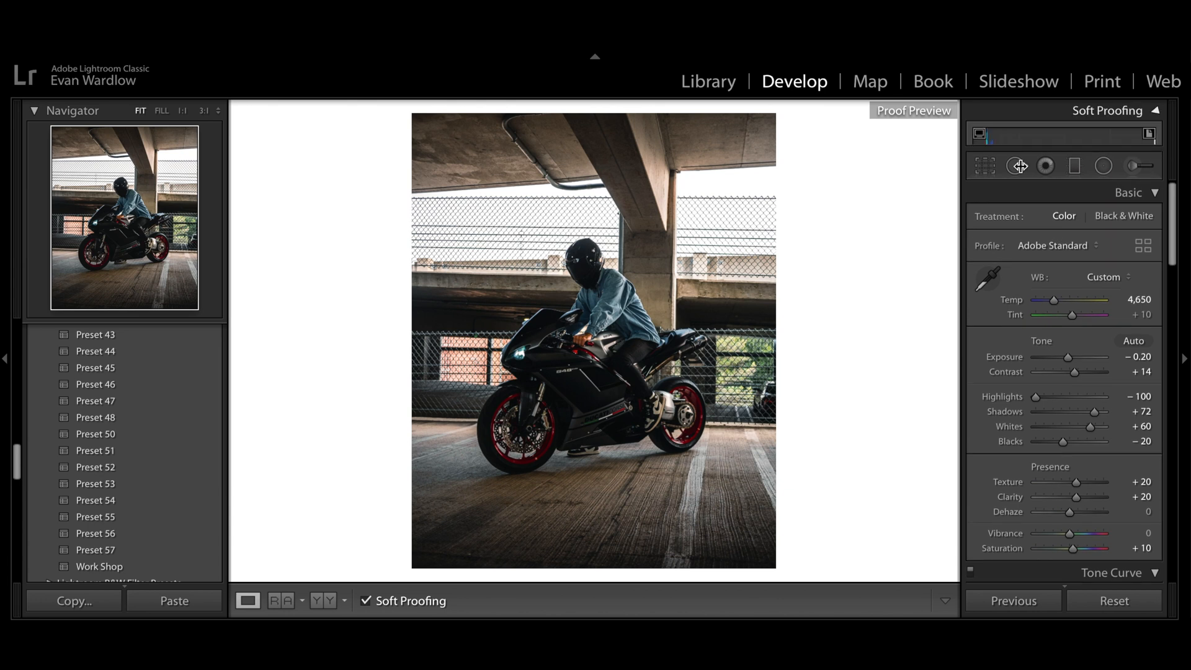
pyautogui.click(608, 317)
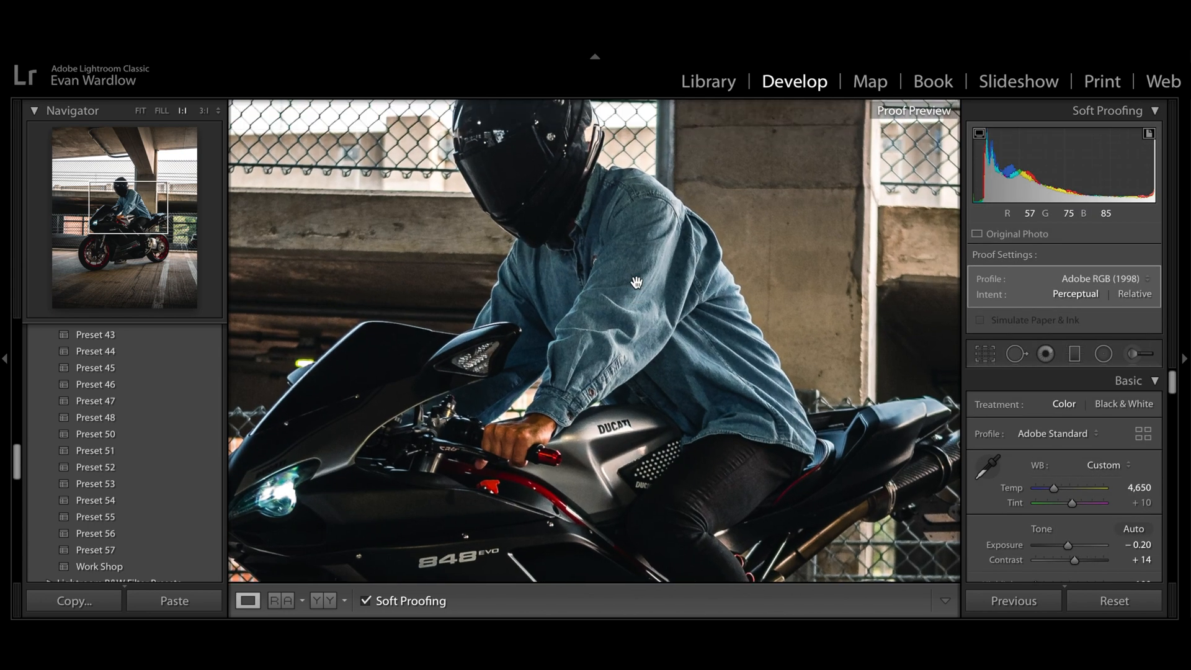
pyautogui.click(1129, 118)
pyautogui.moveTo(615, 382); pyautogui.dragTo(540, 361)
pyautogui.click(140, 111)
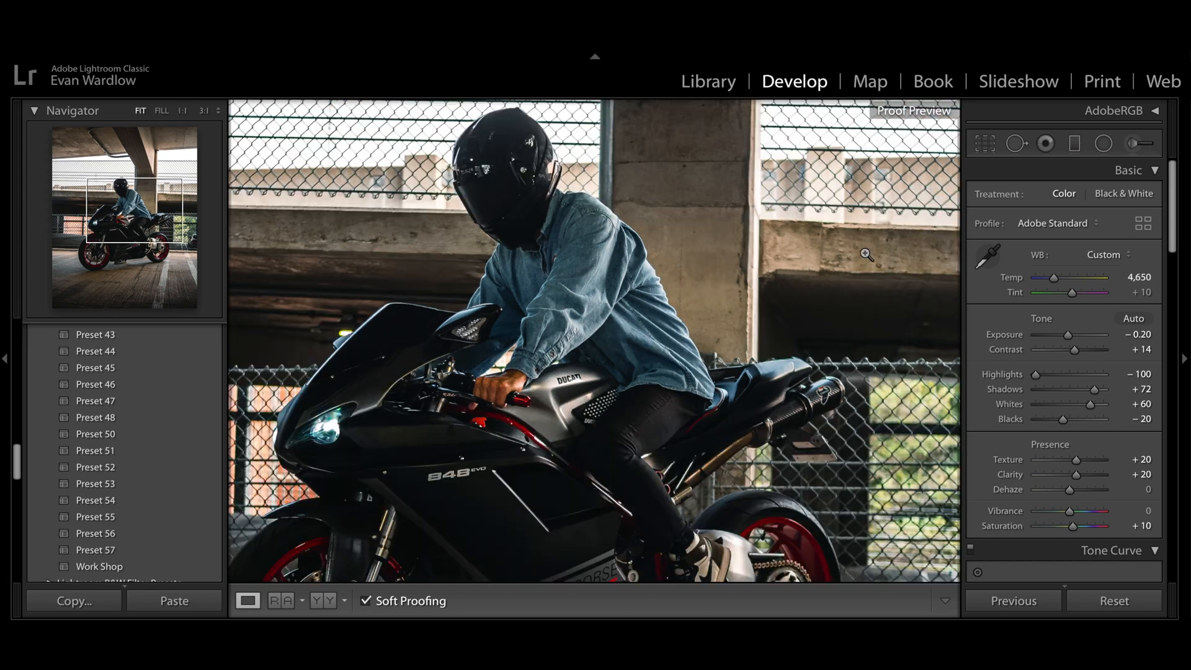
# - Reset the blue saturation and luminance to 0, and set the aqua hue to +17 and luminance to +27
pyautogui.scroll(-10, 1040, 366)
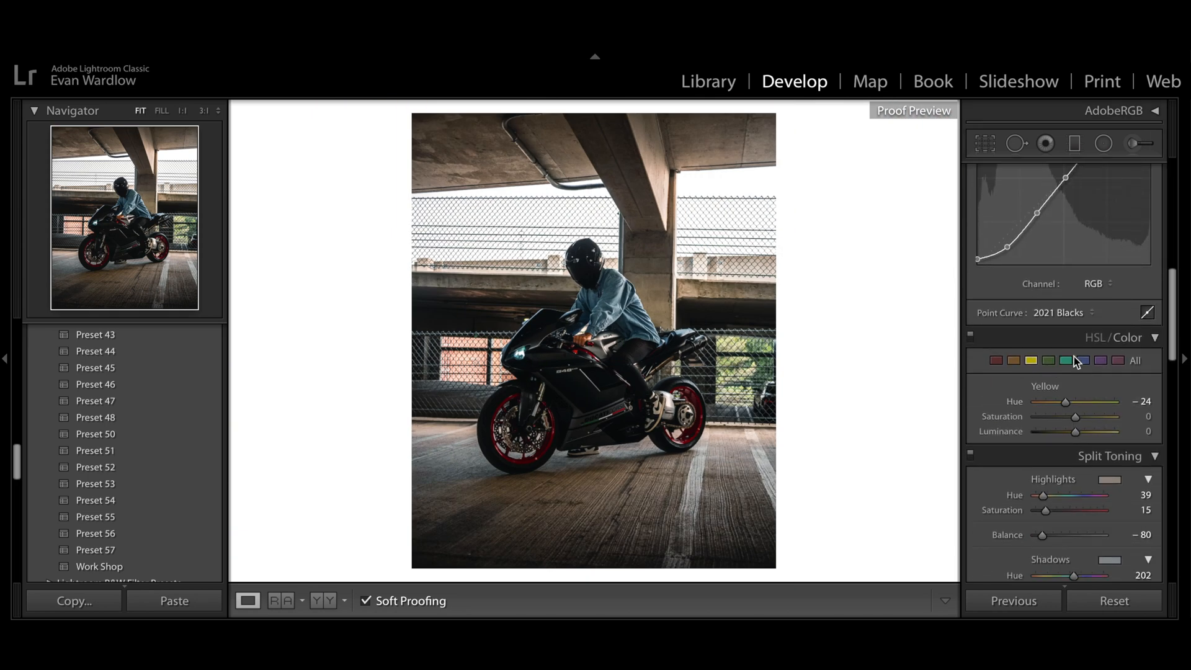
pyautogui.click(1086, 363)
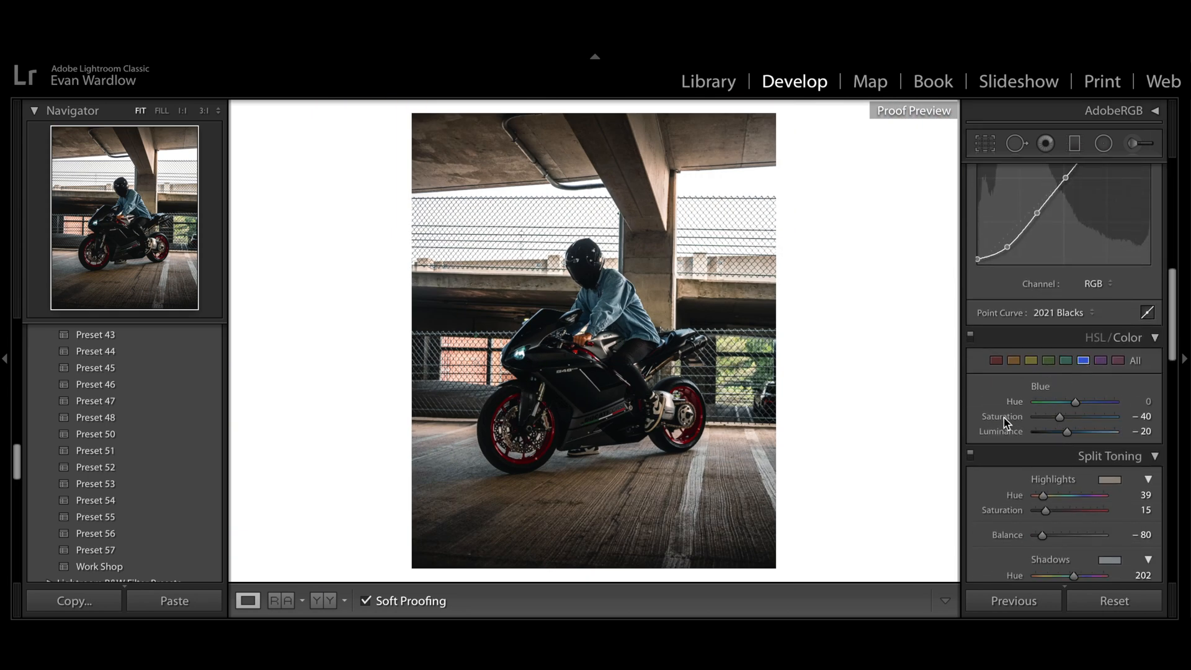
pyautogui.click(1066, 360)
pyautogui.moveTo(1068, 414); pyautogui.dragTo(1085, 409)
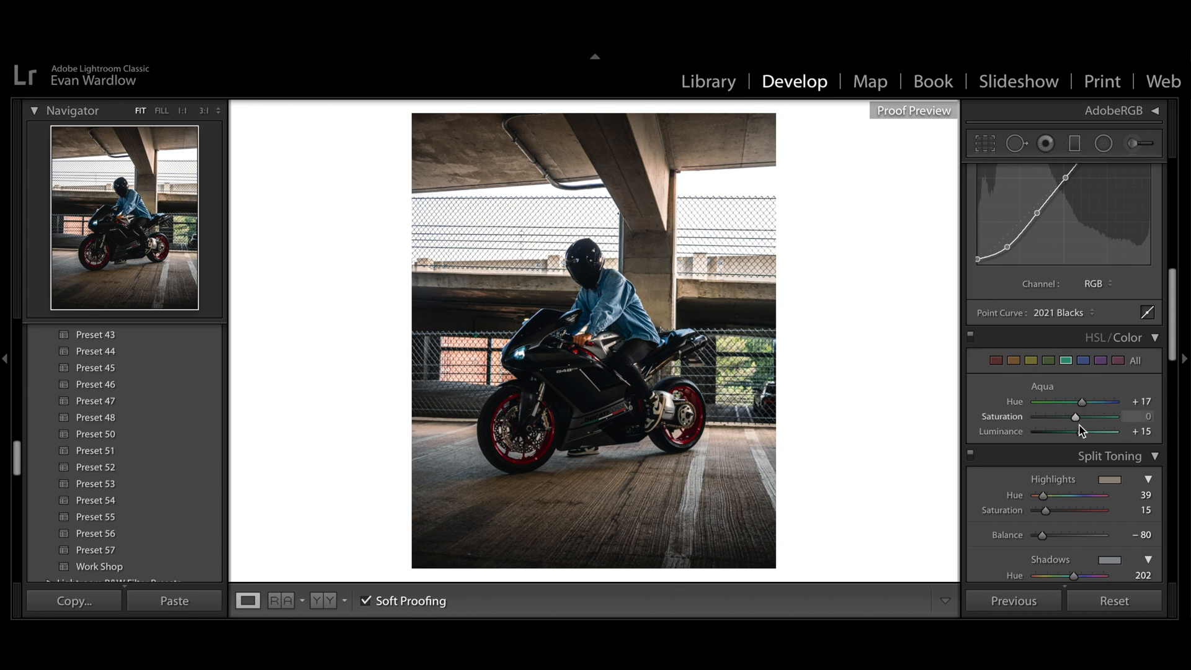
pyautogui.moveTo(1081, 432); pyautogui.dragTo(1085, 440)
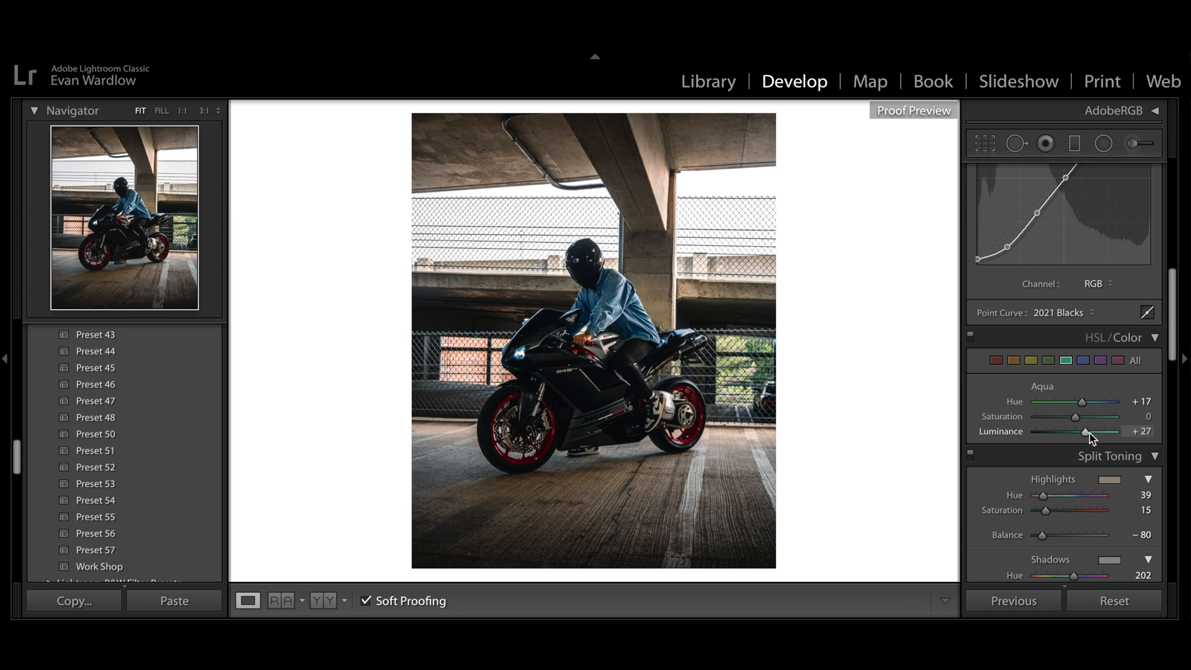
# - Raise the blue luminance and set the orange luminance to +60
pyautogui.click(1083, 361)
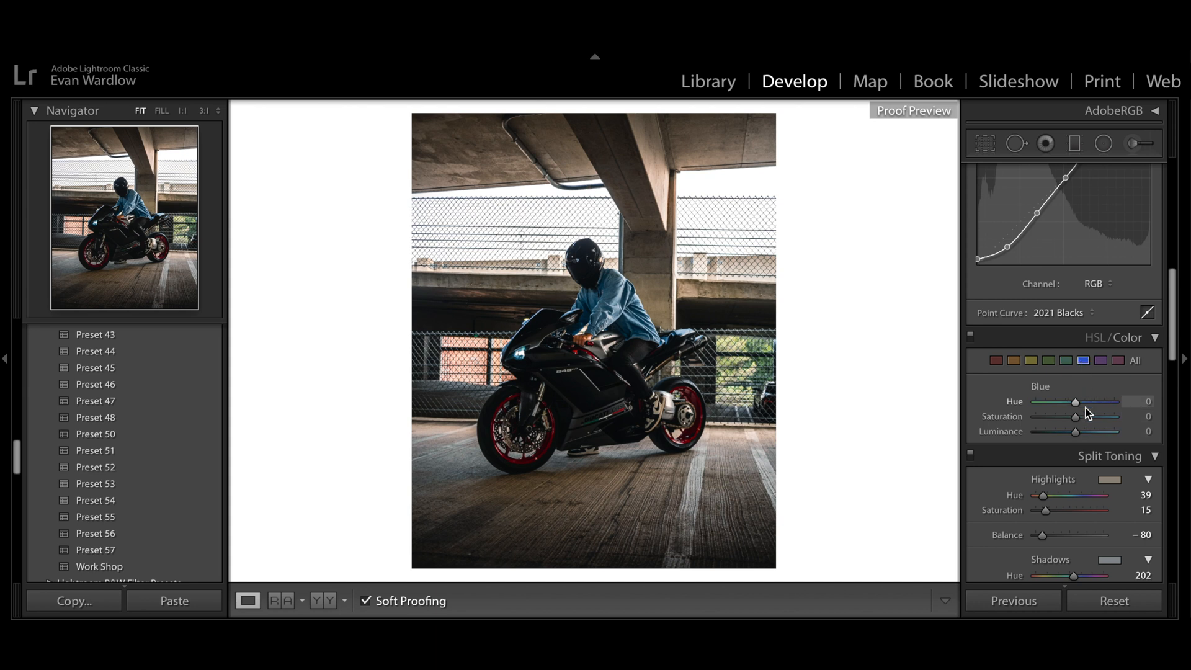
pyautogui.moveTo(1076, 431)
pyautogui.mouseDown()
pyautogui.moveTo(1066, 433)
pyautogui.moveTo(1085, 441)
pyautogui.moveTo(1073, 403)
pyautogui.moveTo(1092, 429)
pyautogui.moveTo(1119, 434)
pyautogui.moveTo(1054, 436)
pyautogui.moveTo(1112, 444)
pyautogui.moveTo(1096, 439)
pyautogui.mouseUp()
pyautogui.click(1031, 361)
pyautogui.click(1013, 361)
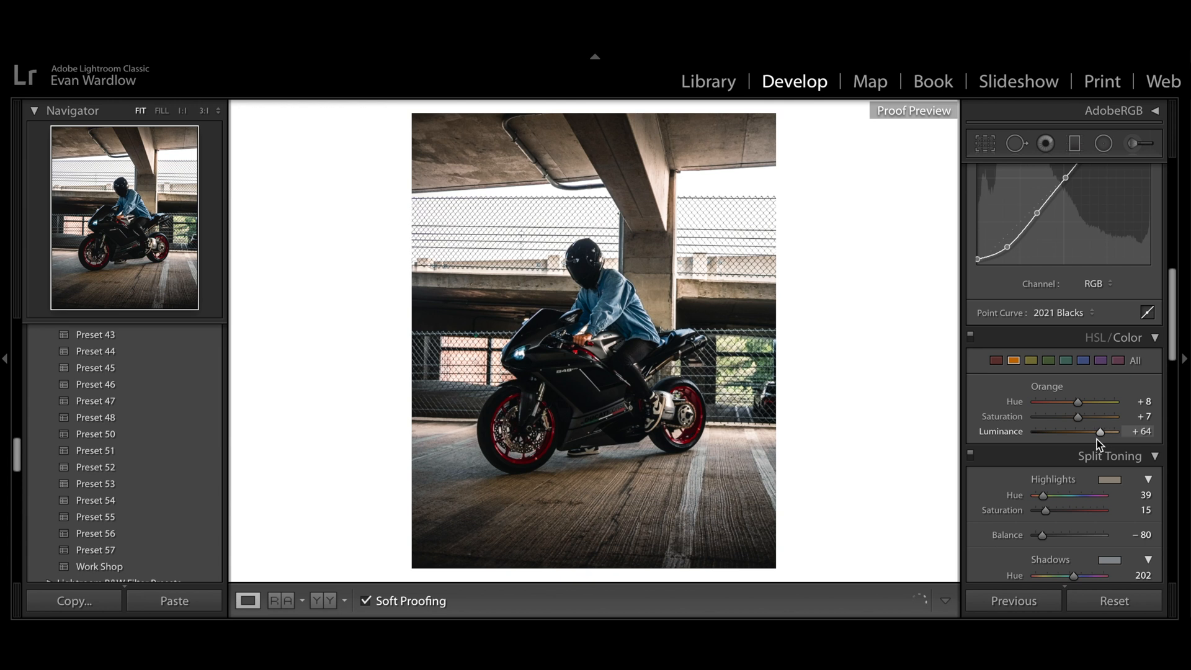
# - Set the shadows tint in the camera calibration to -21
pyautogui.scroll(-12, 1117, 388)
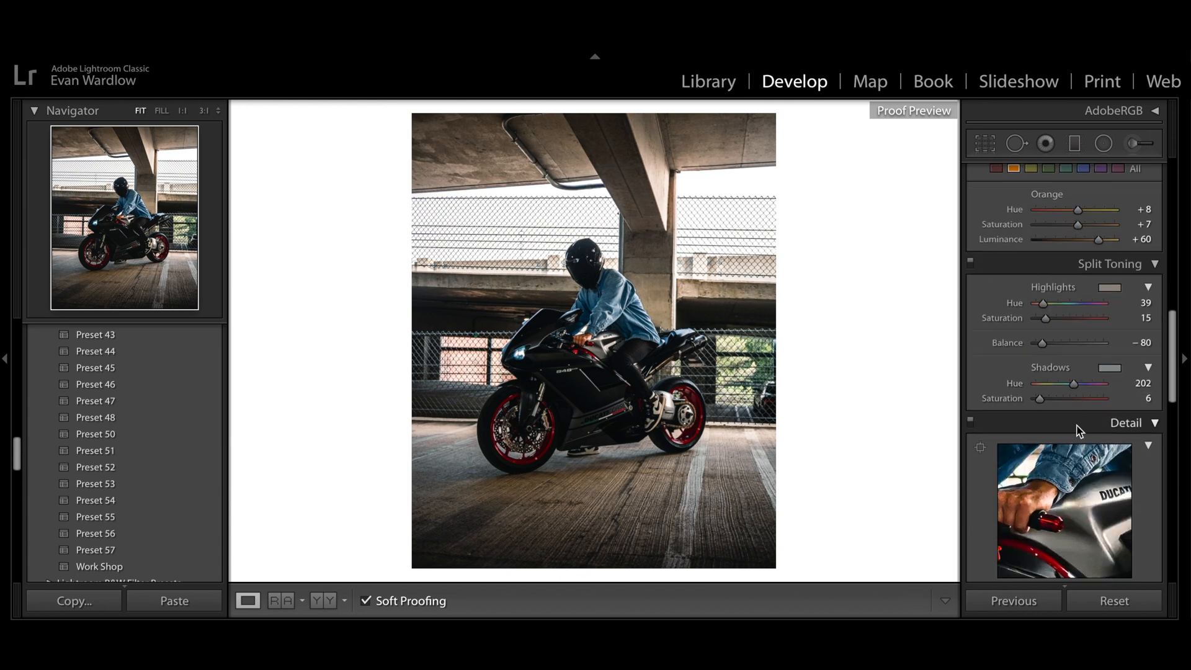
pyautogui.scroll(-10, 1111, 403)
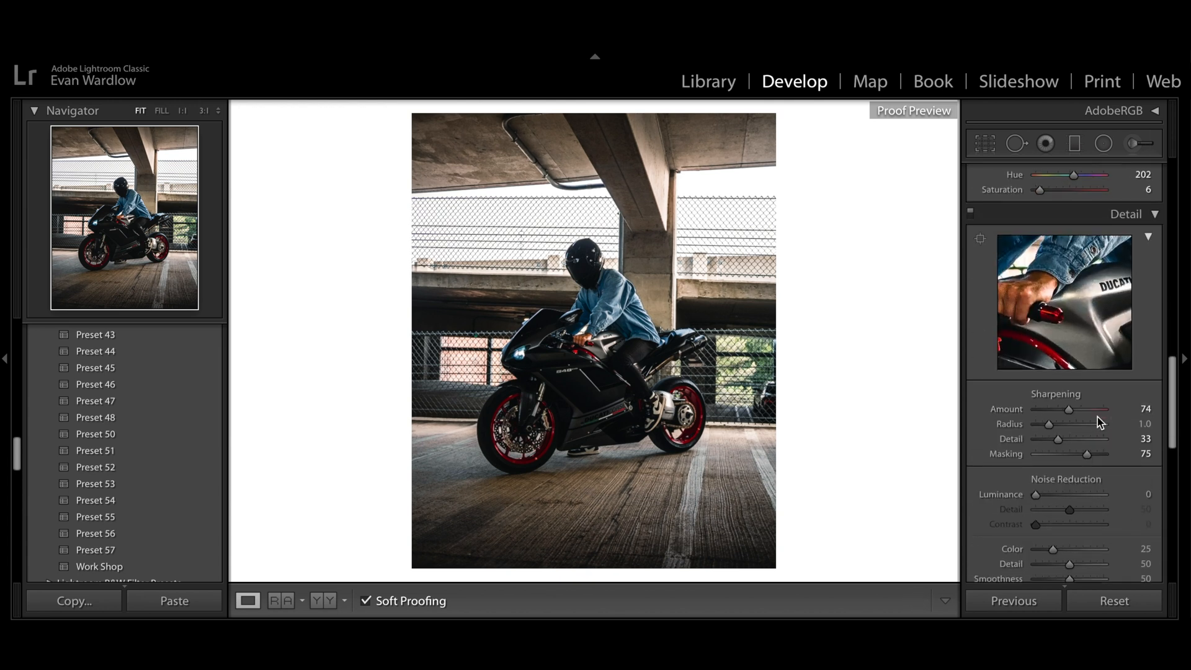
pyautogui.scroll(-4, 1102, 277)
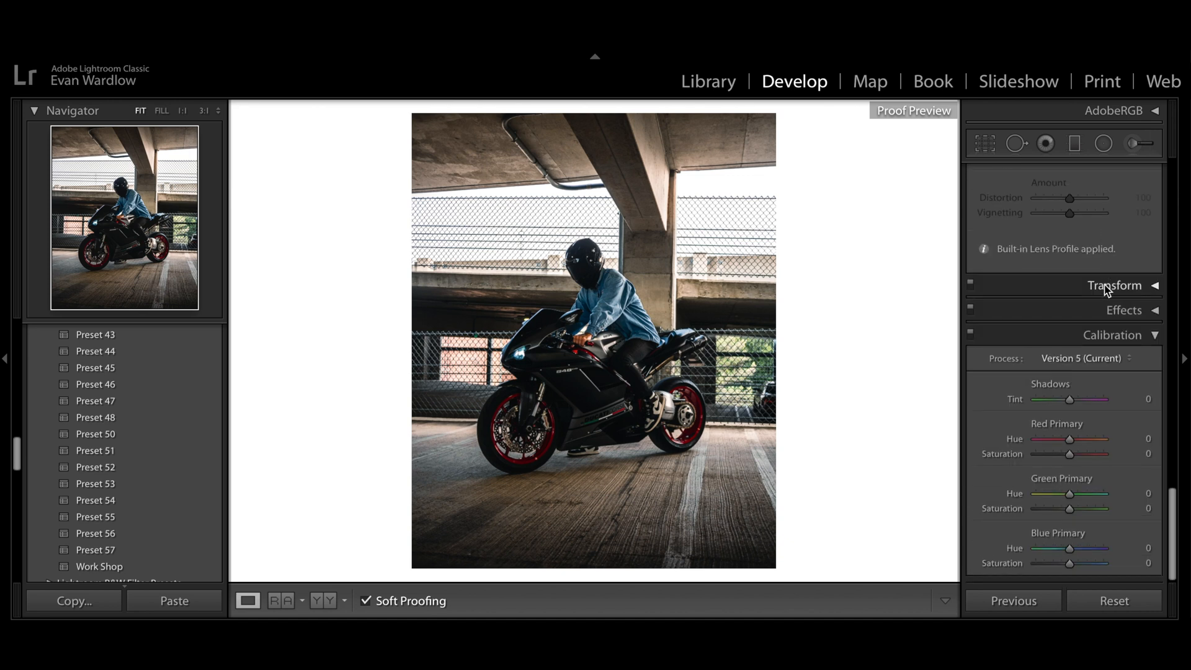
pyautogui.moveTo(1074, 404)
pyautogui.mouseDown()
pyautogui.moveTo(1090, 410)
pyautogui.moveTo(1067, 407)
pyautogui.mouseUp()
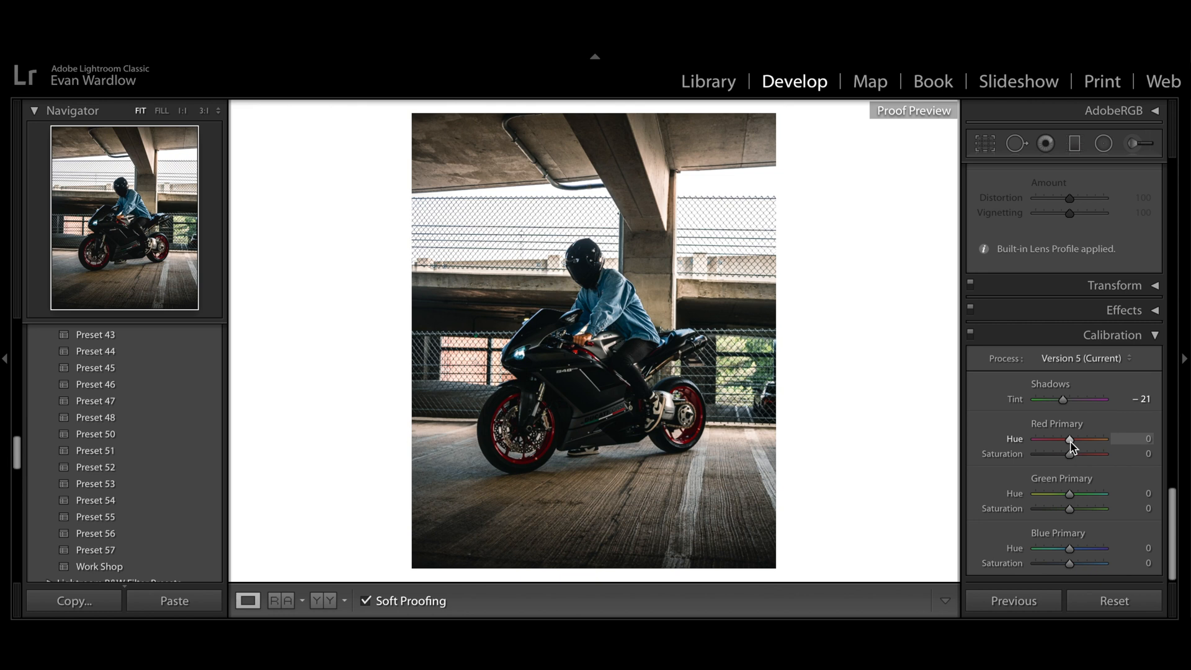
# - Try a red primary hue shift in the calibration and reset it to 0, and adjust the green and blue primary hues
pyautogui.moveTo(1072, 442); pyautogui.dragTo(1077, 442)
pyautogui.doubleClick(1015, 438)
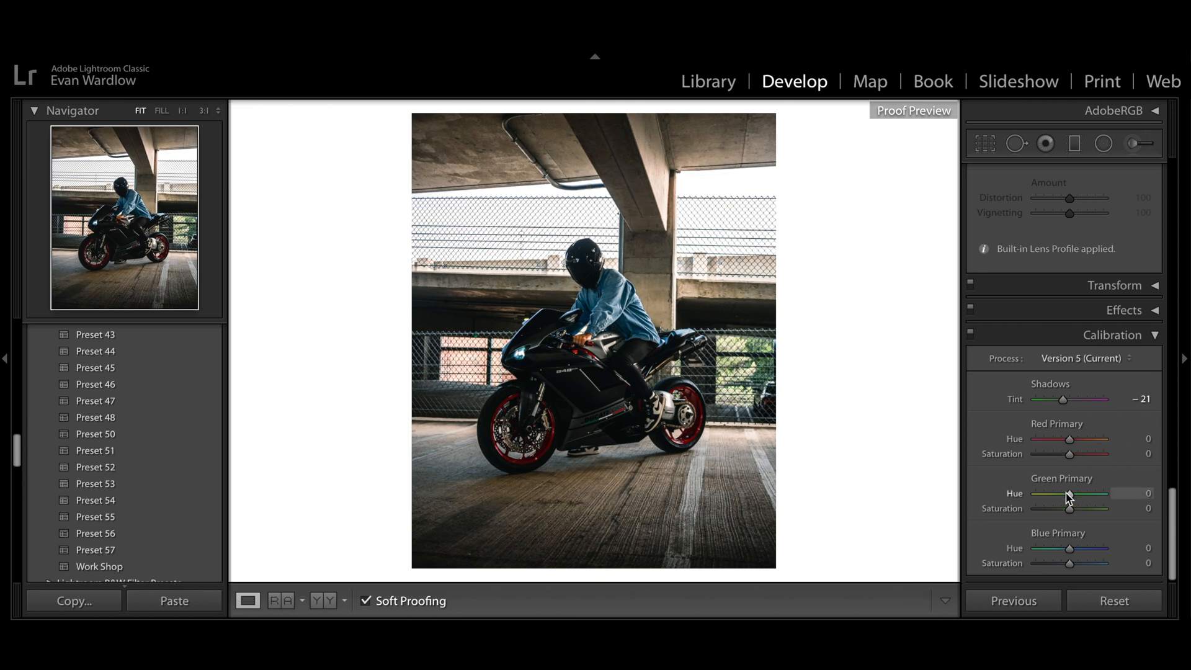
pyautogui.moveTo(1053, 493); pyautogui.dragTo(1071, 496)
pyautogui.moveTo(1055, 543)
pyautogui.mouseDown()
pyautogui.moveTo(1079, 545)
pyautogui.moveTo(1066, 546)
pyautogui.mouseUp()
# - Set shadows to +75 and whites to +83, reset exposure to 0.00, and check the rider at 1:1
pyautogui.scroll(15, 1083, 532)
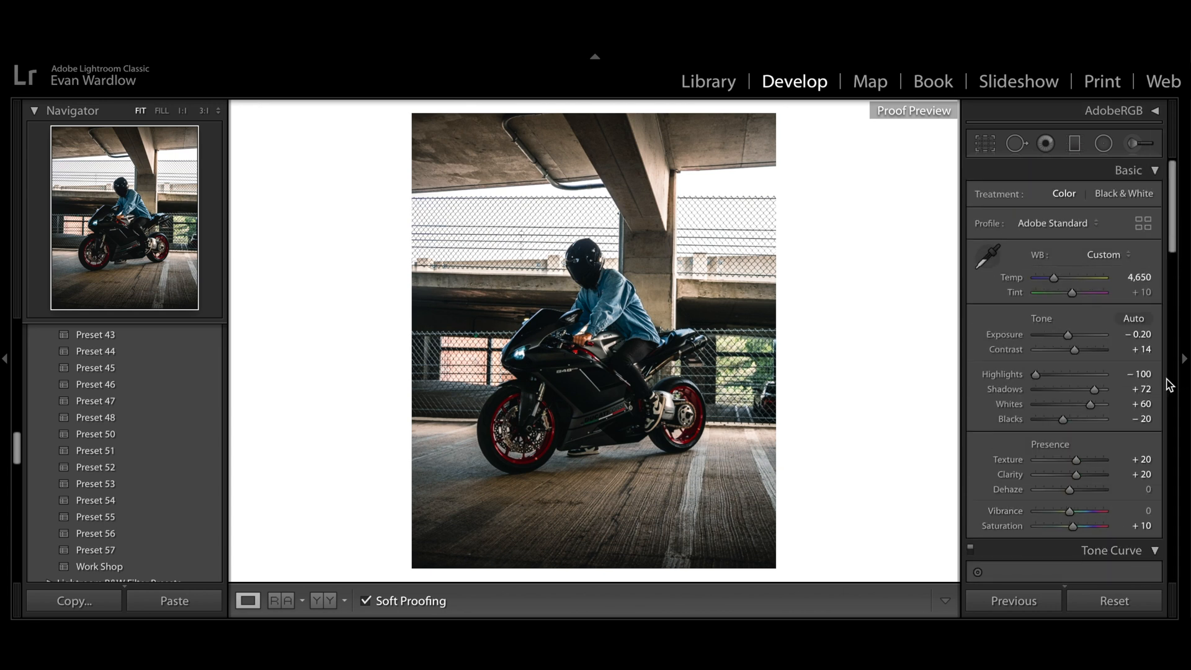
pyautogui.moveTo(1095, 391); pyautogui.dragTo(1098, 394)
pyautogui.moveTo(1090, 406); pyautogui.dragTo(1098, 408)
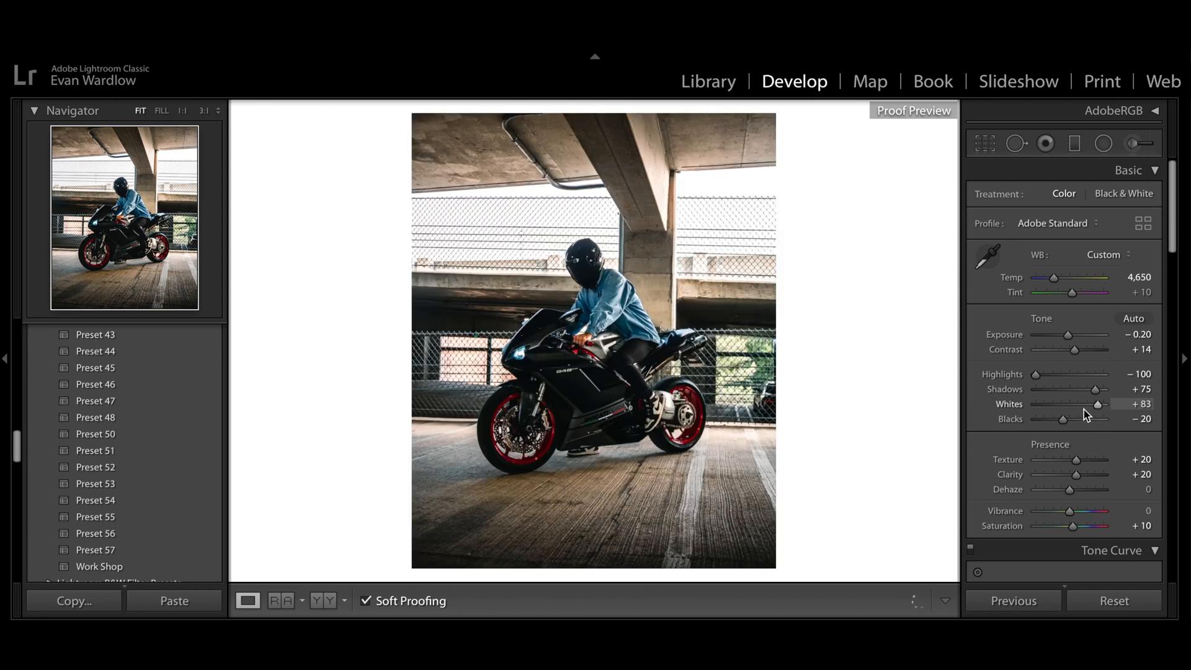
pyautogui.doubleClick(1000, 335)
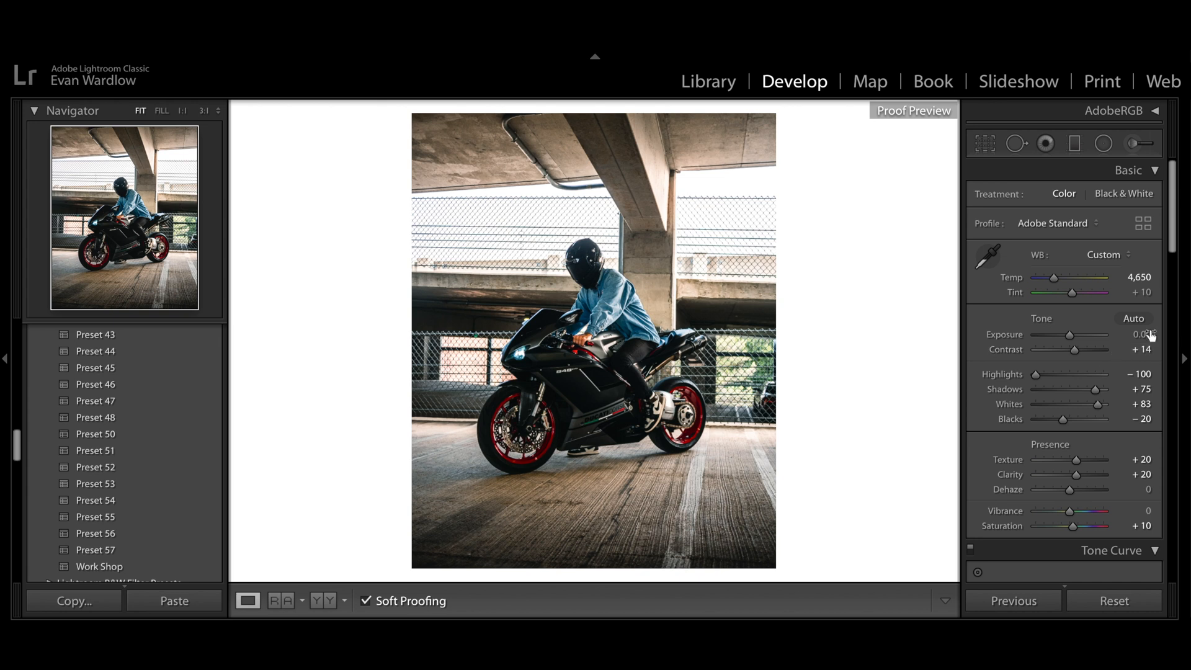
pyautogui.moveTo(598, 296); pyautogui.dragTo(643, 338)
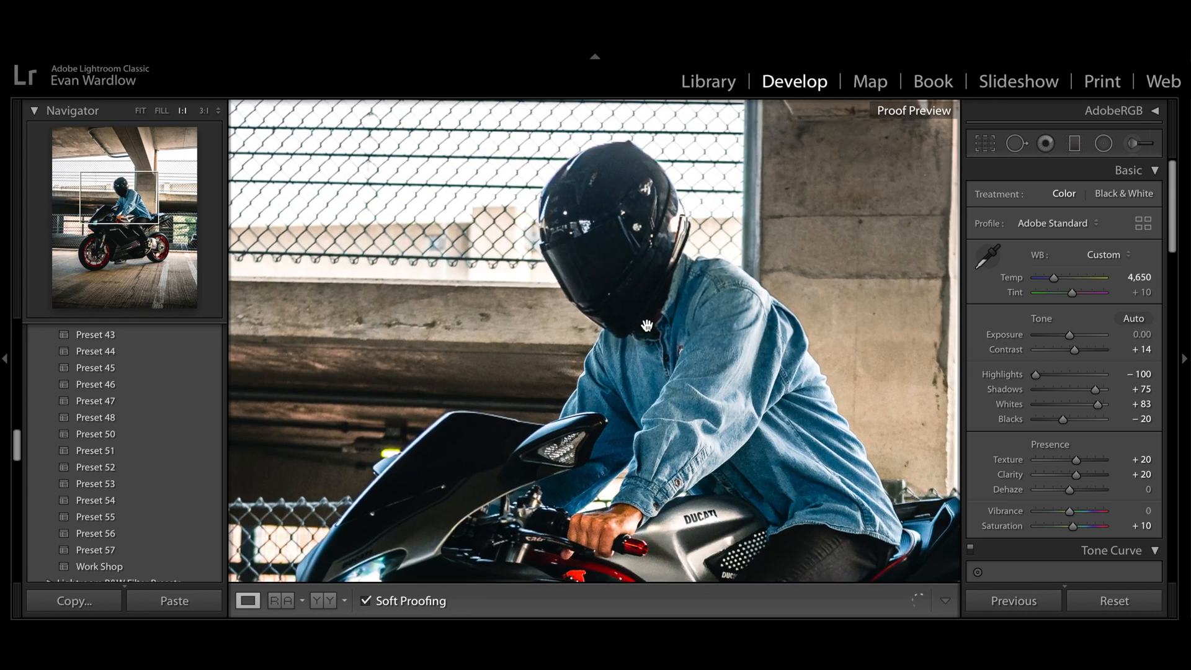
pyautogui.moveTo(643, 411); pyautogui.dragTo(661, 477)
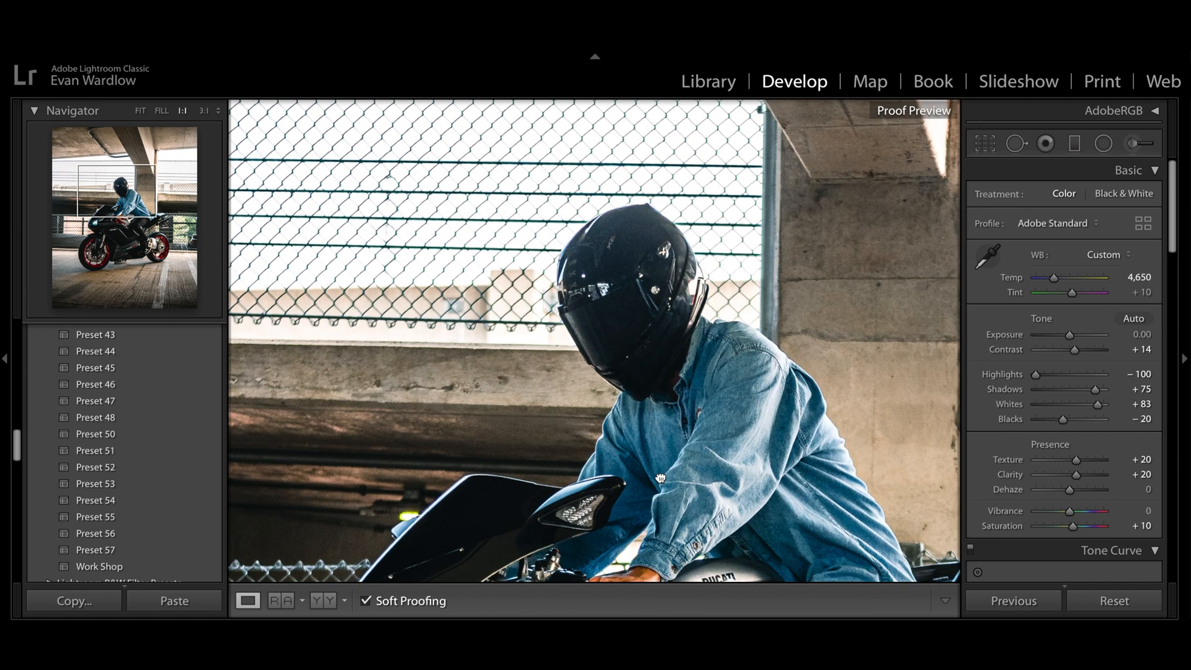
# - Straighten the motorcycle photo to an angle of 1.41, keeping the 4 x 5 crop, and reposition the frame around the bike
pyautogui.click(592, 256)
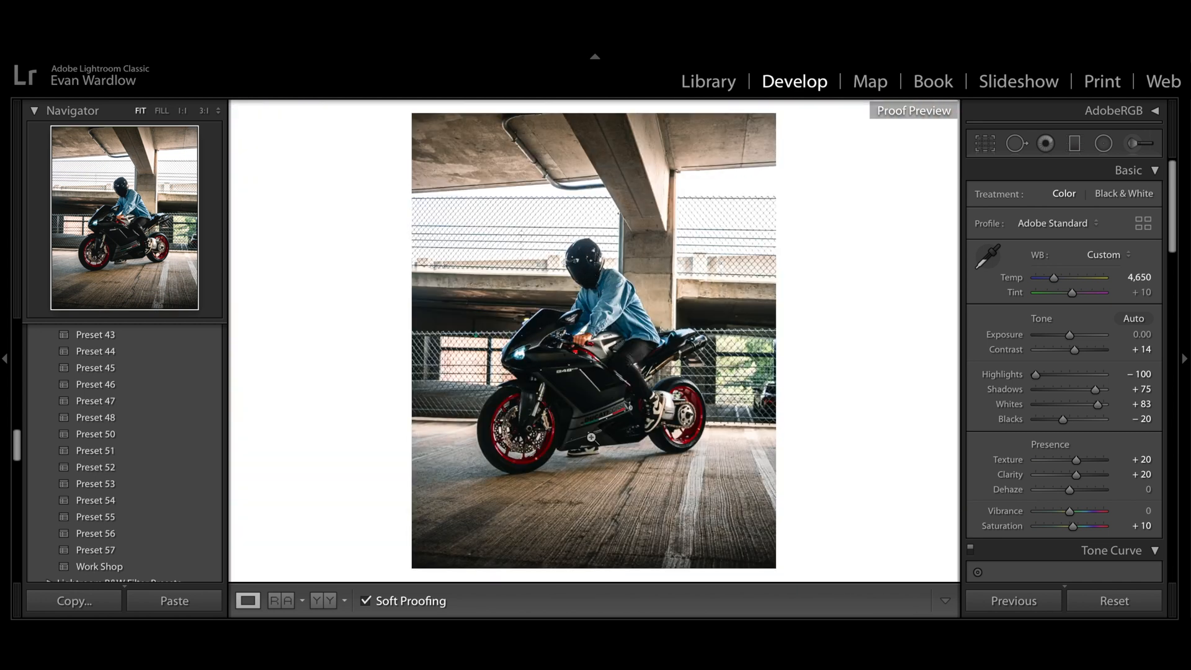
pyautogui.scroll(-6, 1067, 328)
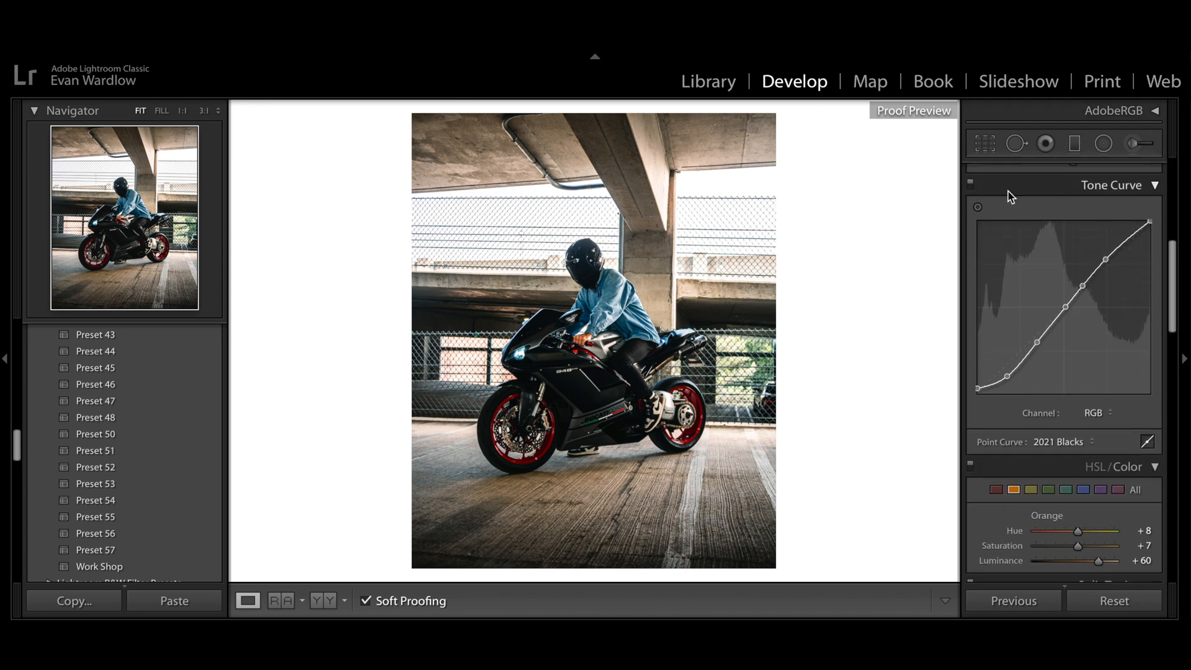
pyautogui.click(984, 143)
pyautogui.moveTo(765, 339); pyautogui.dragTo(758, 341)
pyautogui.moveTo(673, 415); pyautogui.dragTo(674, 421)
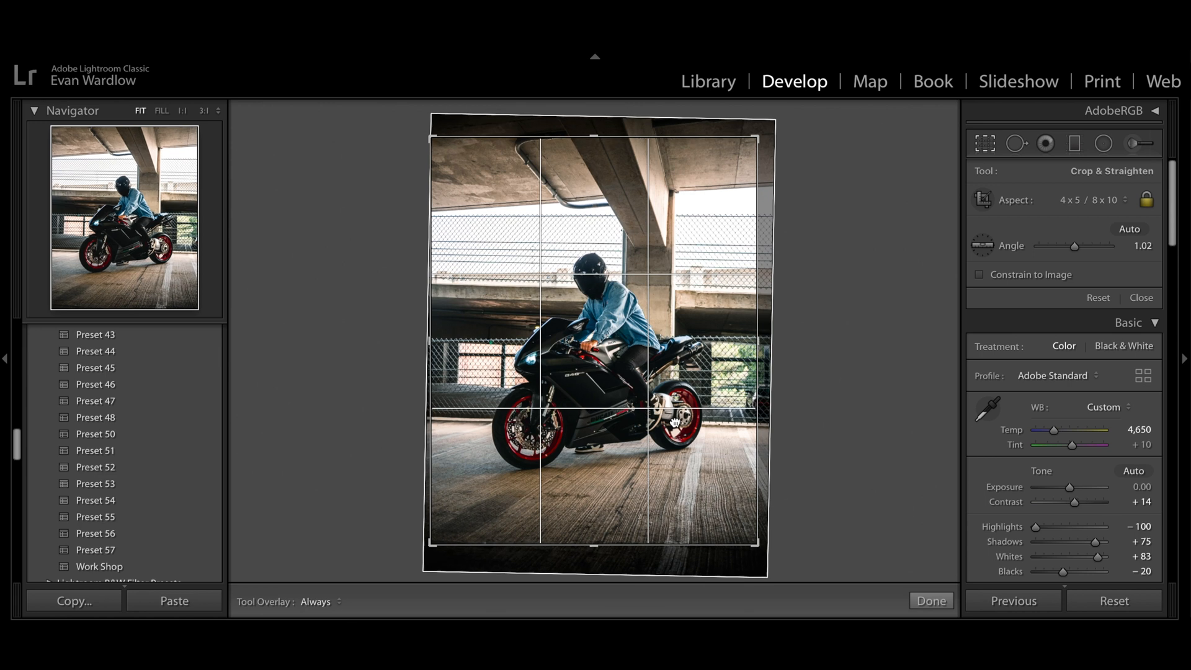
pyautogui.moveTo(757, 553); pyautogui.dragTo(767, 553)
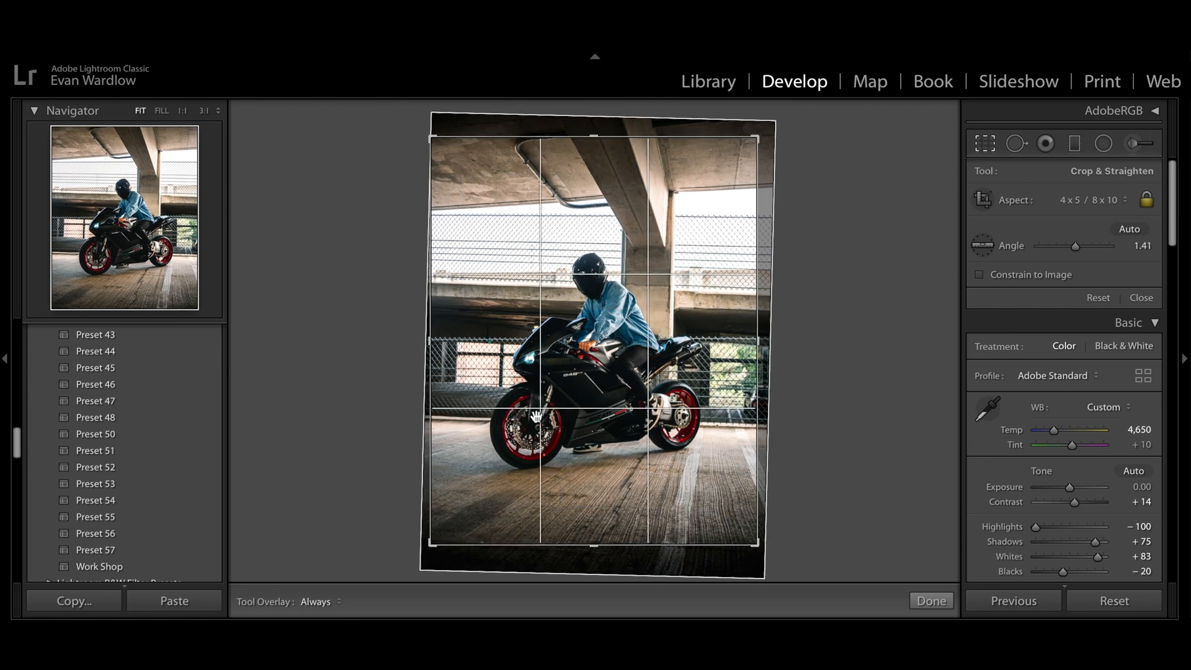
pyautogui.click(985, 144)
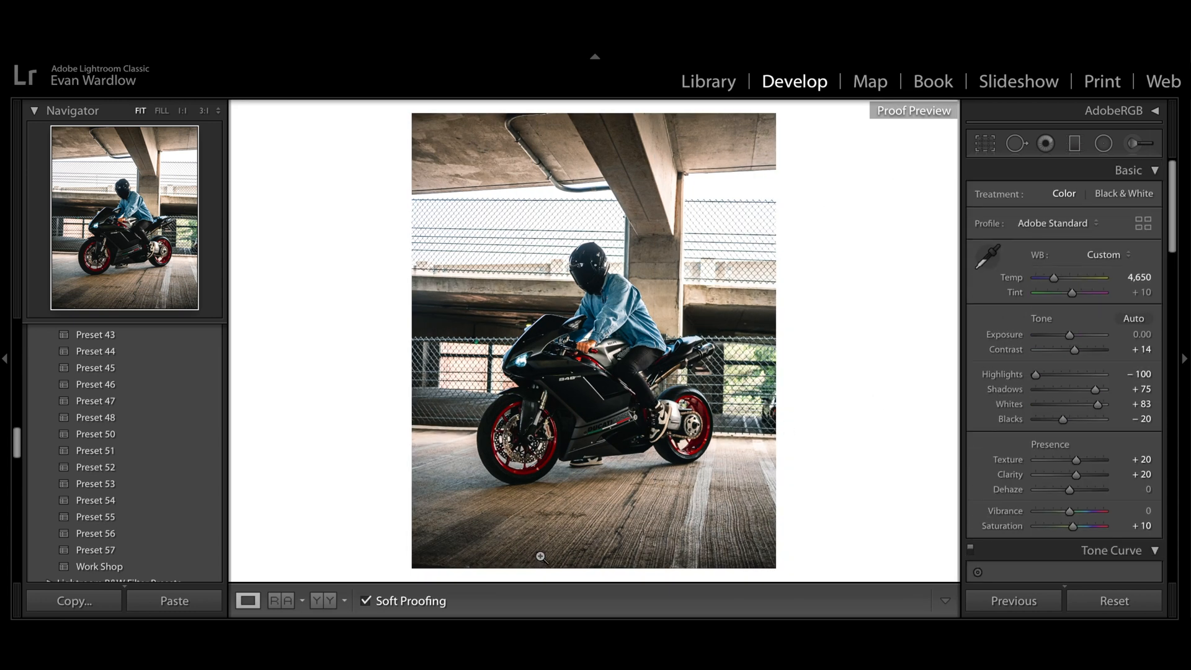
# - Compare the edited motorcycle photo side by side with its unedited version as the reference photo
pyautogui.click(280, 601)
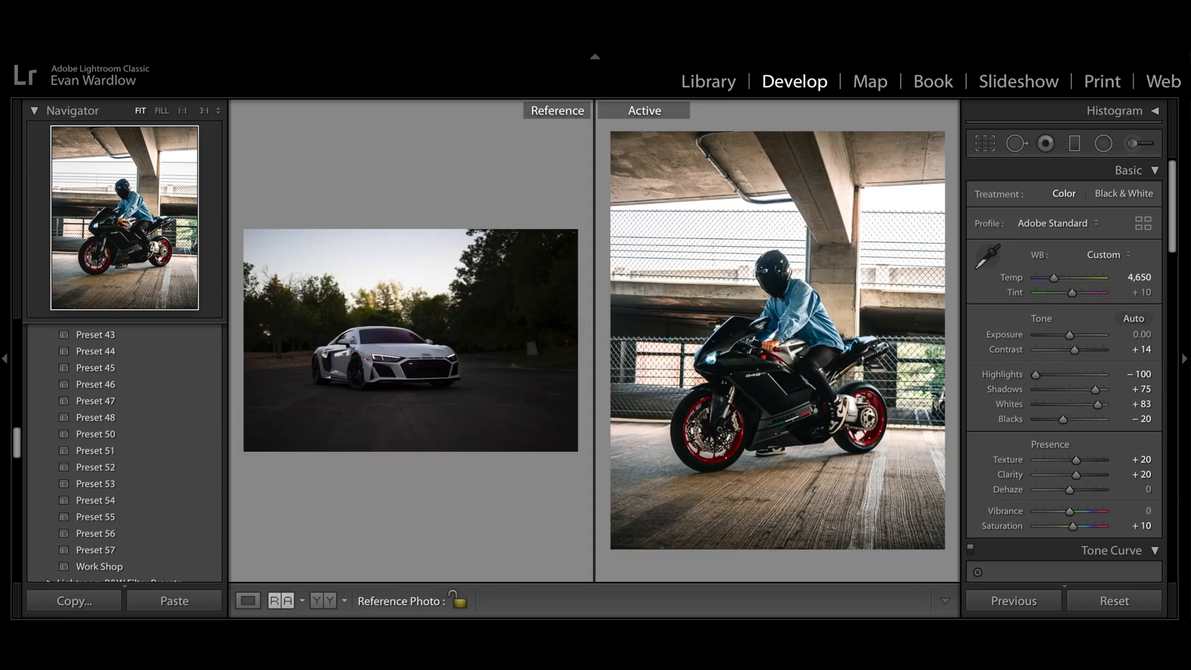
pyautogui.moveTo(410, 664); pyautogui.dragTo(411, 435)
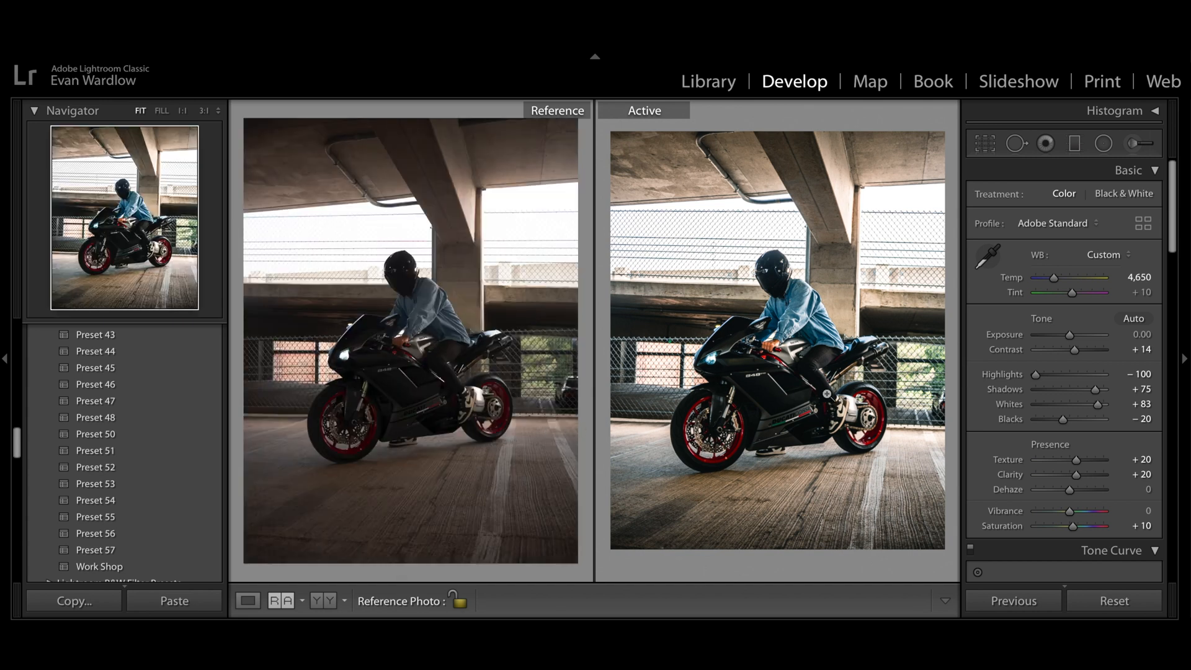
pyautogui.click(248, 601)
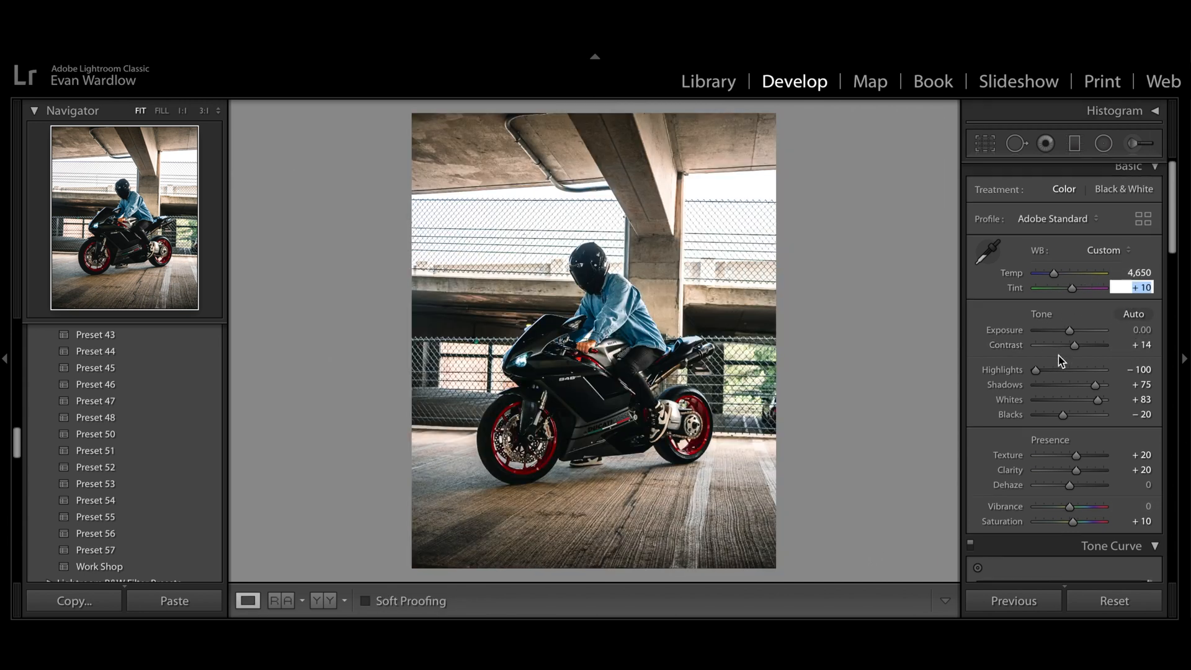
# - Set the split toning highlights hue to 25 and the balance to -48
pyautogui.scroll(-10, 1067, 317)
pyautogui.scroll(-3, 1057, 419)
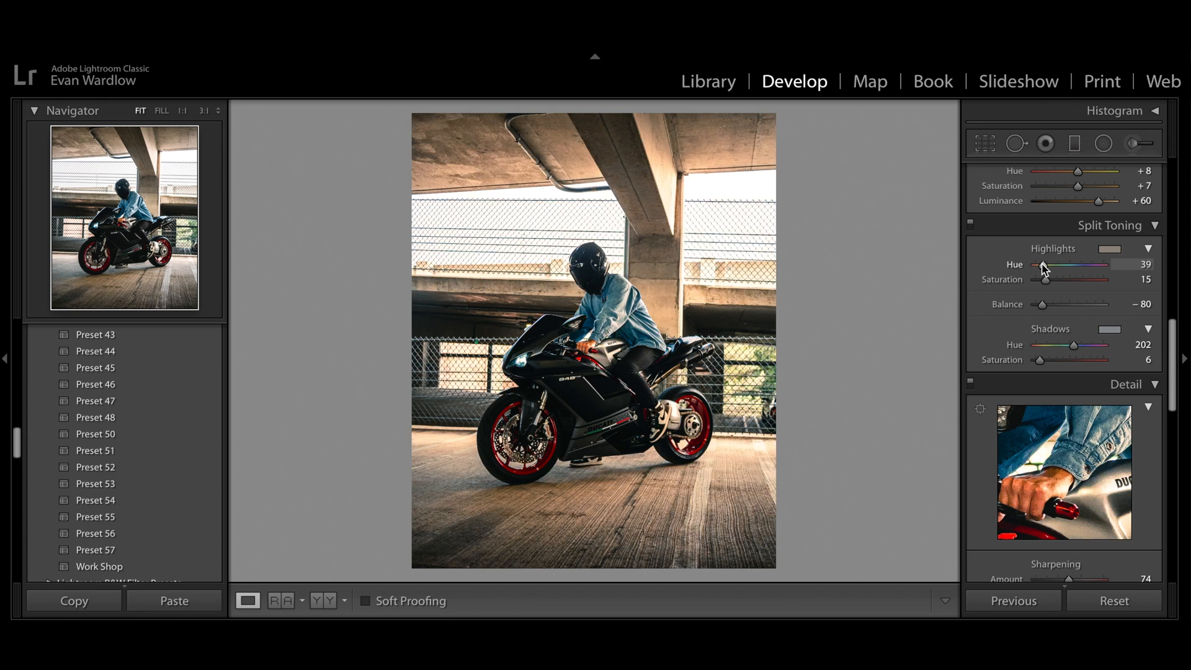
pyautogui.moveTo(1042, 263); pyautogui.dragTo(1053, 309)
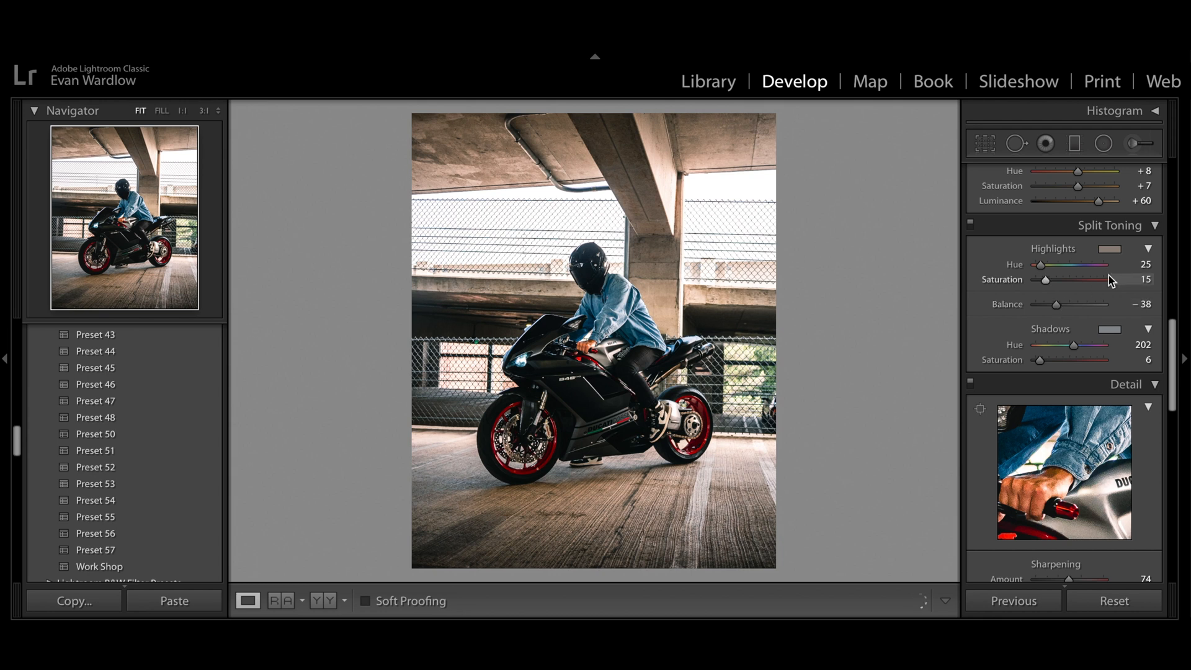
pyautogui.moveTo(1057, 310); pyautogui.dragTo(1056, 310)
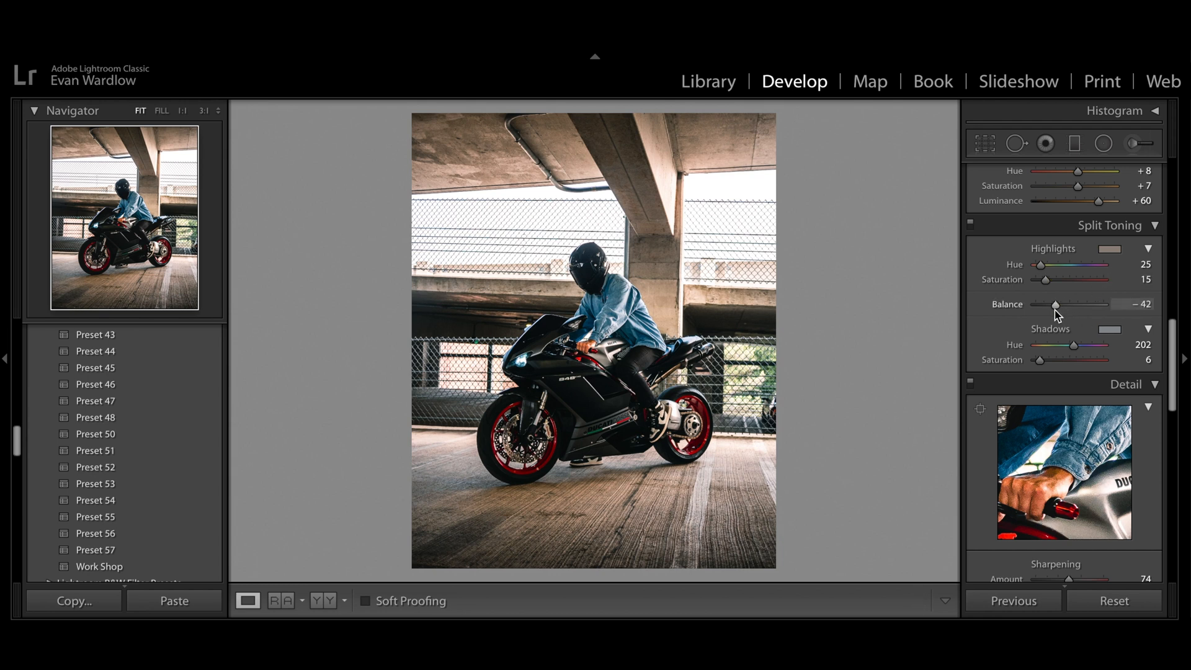
pyautogui.scroll(-5, 1048, 363)
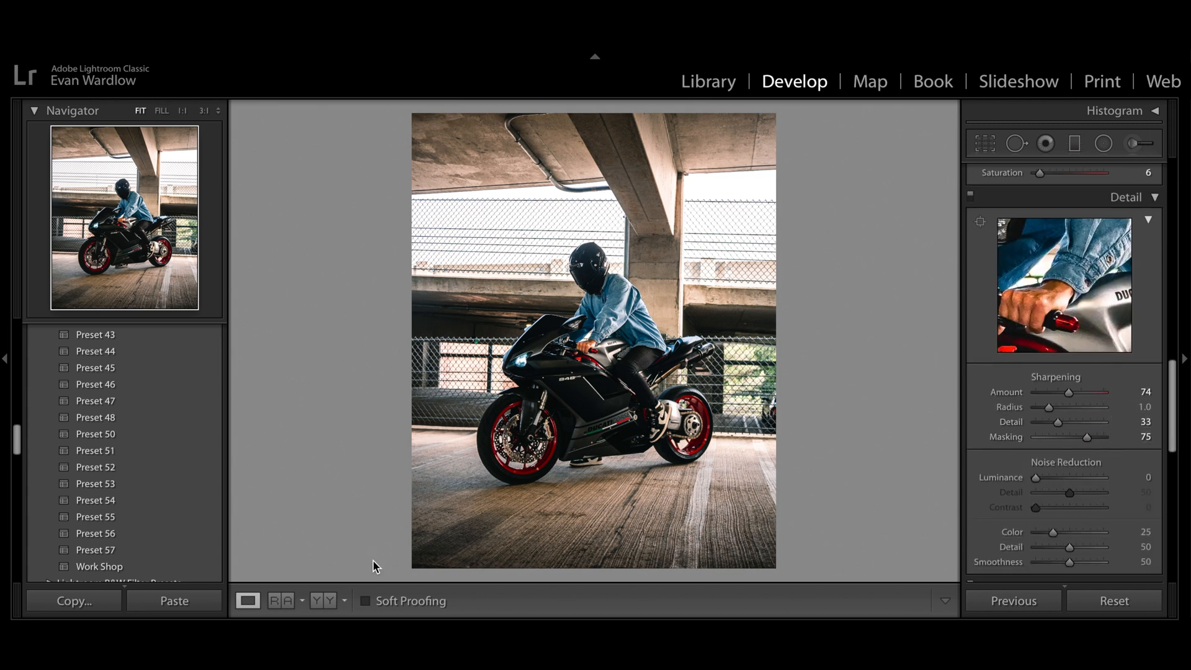
# - Compare the edit with the unedited reference again and check the green color adjustments
pyautogui.click(275, 601)
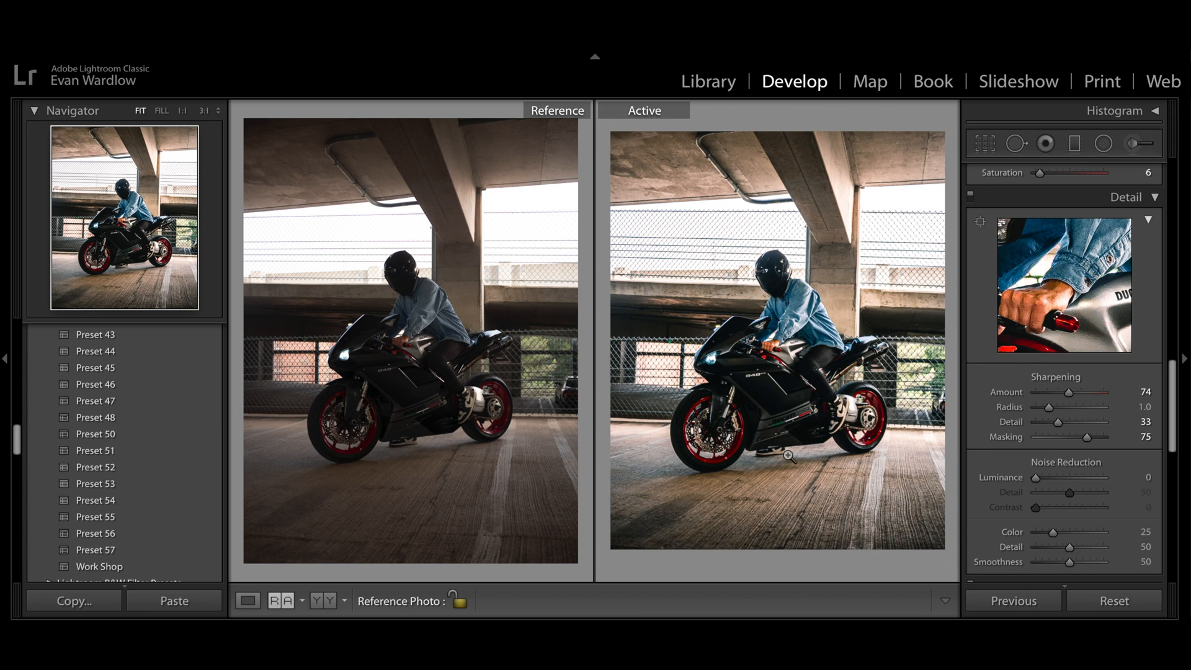
pyautogui.click(247, 601)
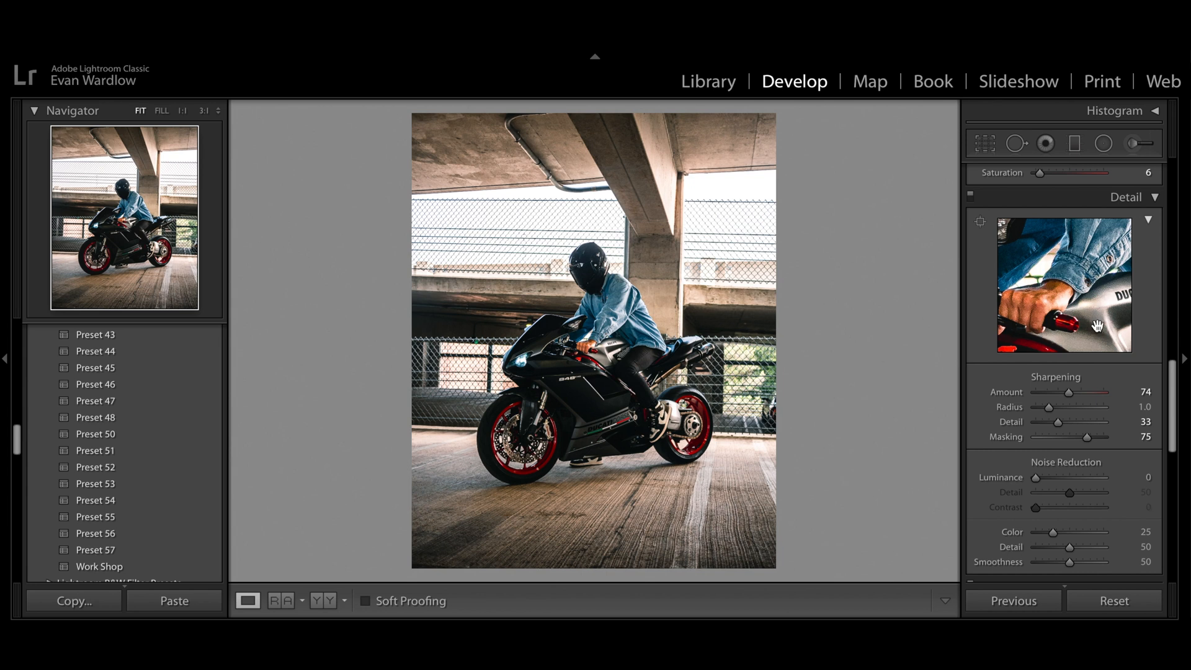
pyautogui.scroll(5, 1064, 279)
pyautogui.click(1048, 222)
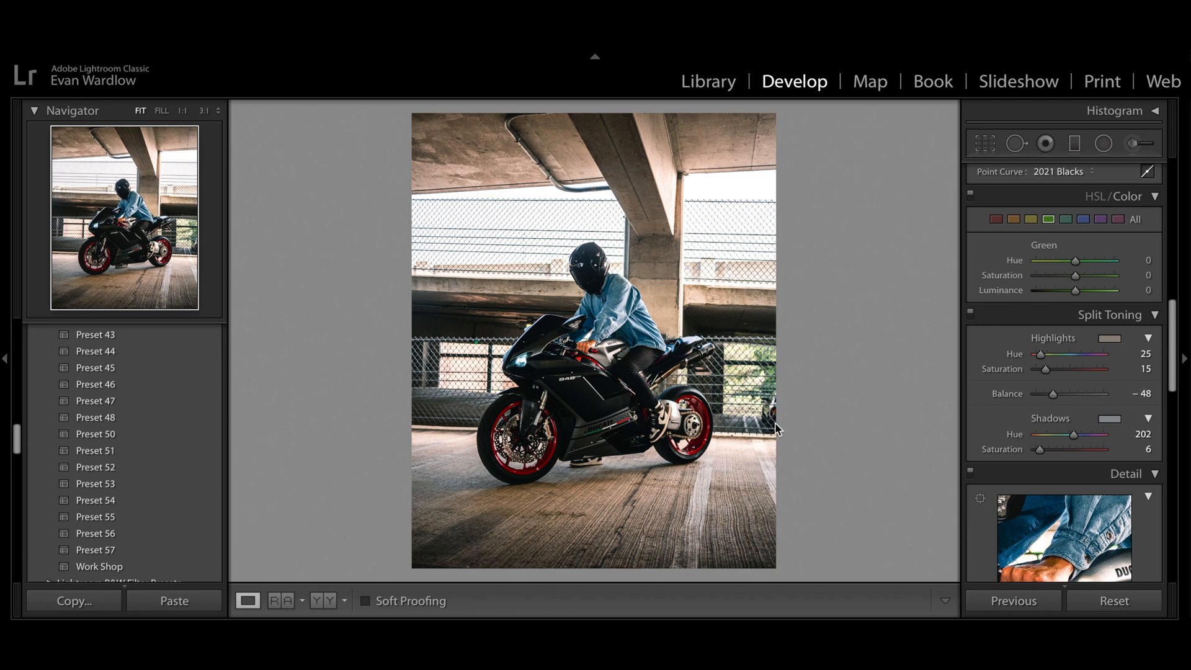
pyautogui.scroll(10, 1095, 248)
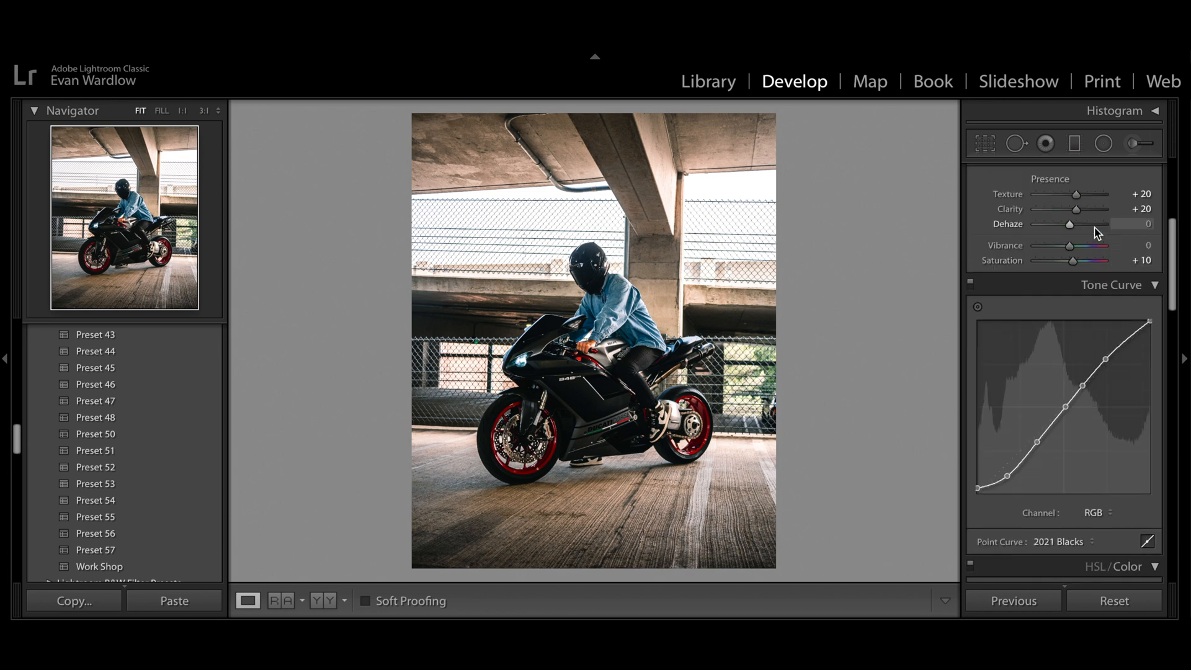
# - Set the white balance tint to +15, trying +20 in between, and check the result against the reference photo
pyautogui.click(1149, 297)
pyautogui.write('15')
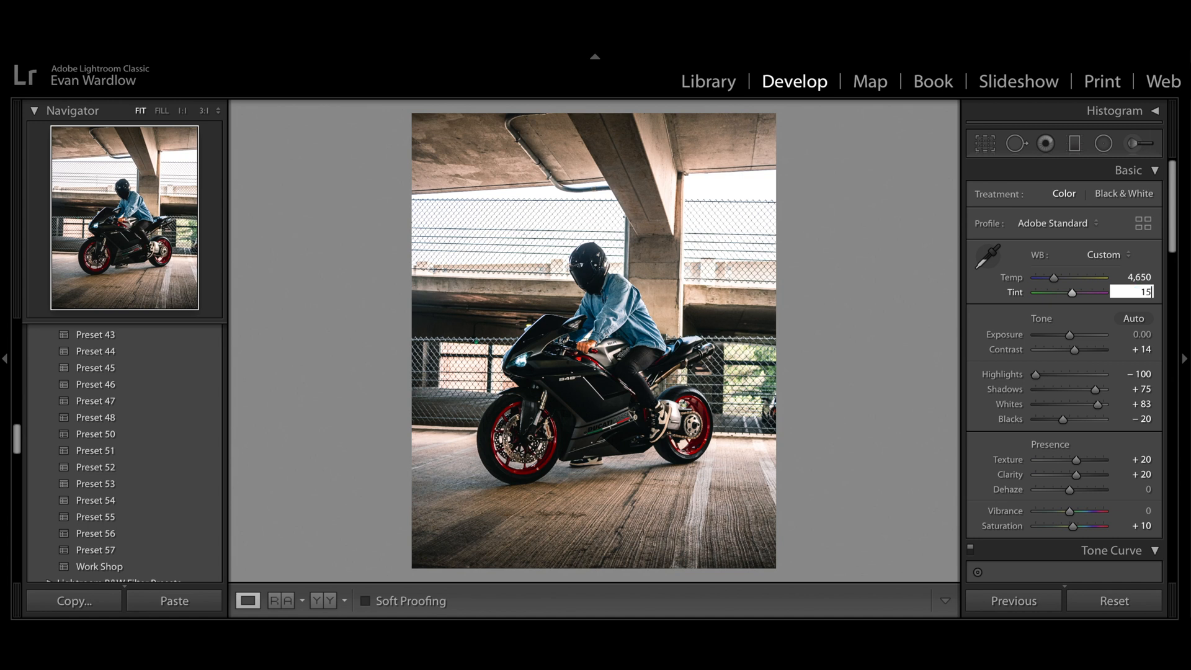
pyautogui.press('Return')
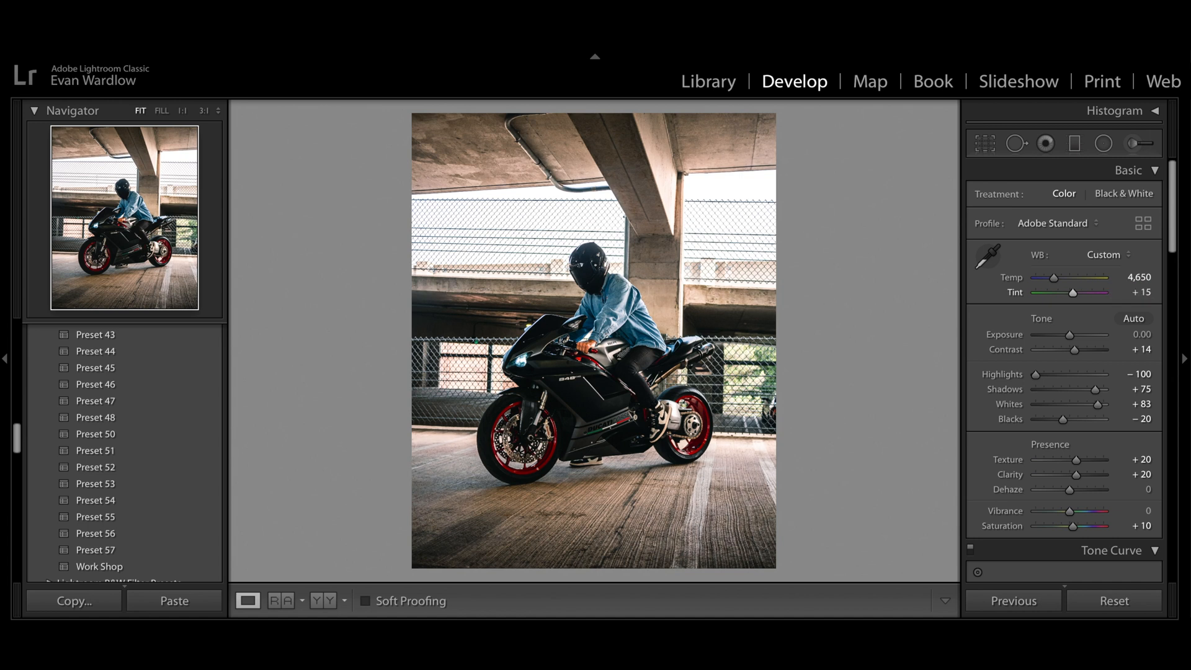
pyautogui.click(1145, 293)
pyautogui.write('20')
pyautogui.press('Return')
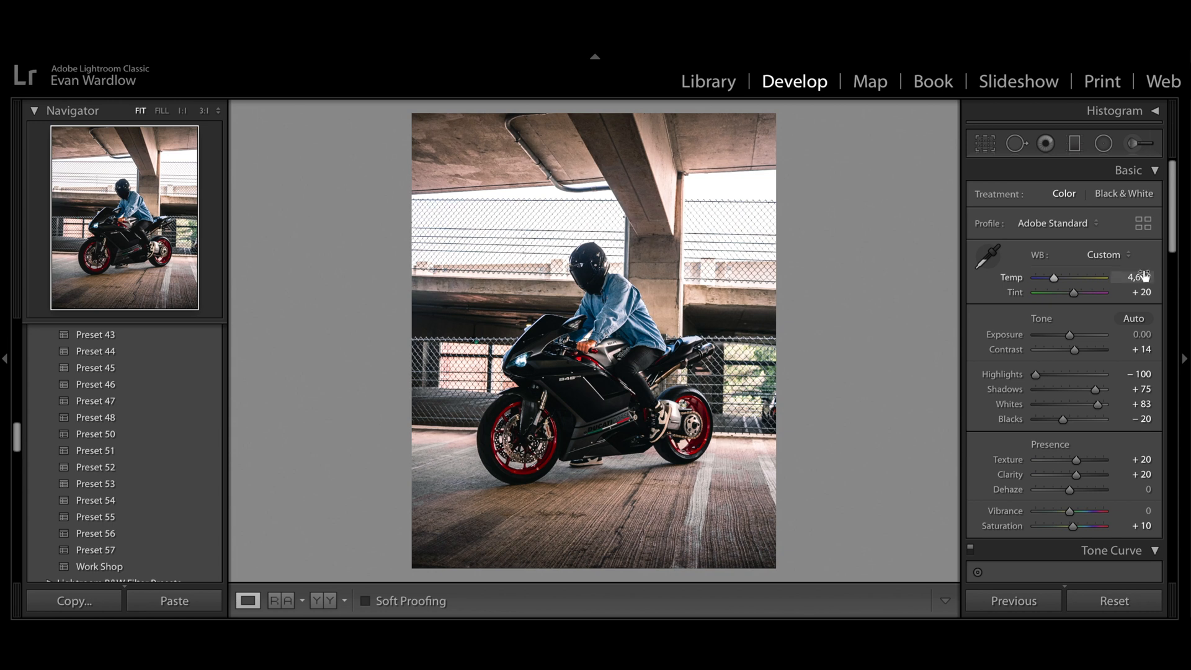
pyautogui.click(1144, 293)
pyautogui.write('15')
pyautogui.press('Return')
pyautogui.click(281, 601)
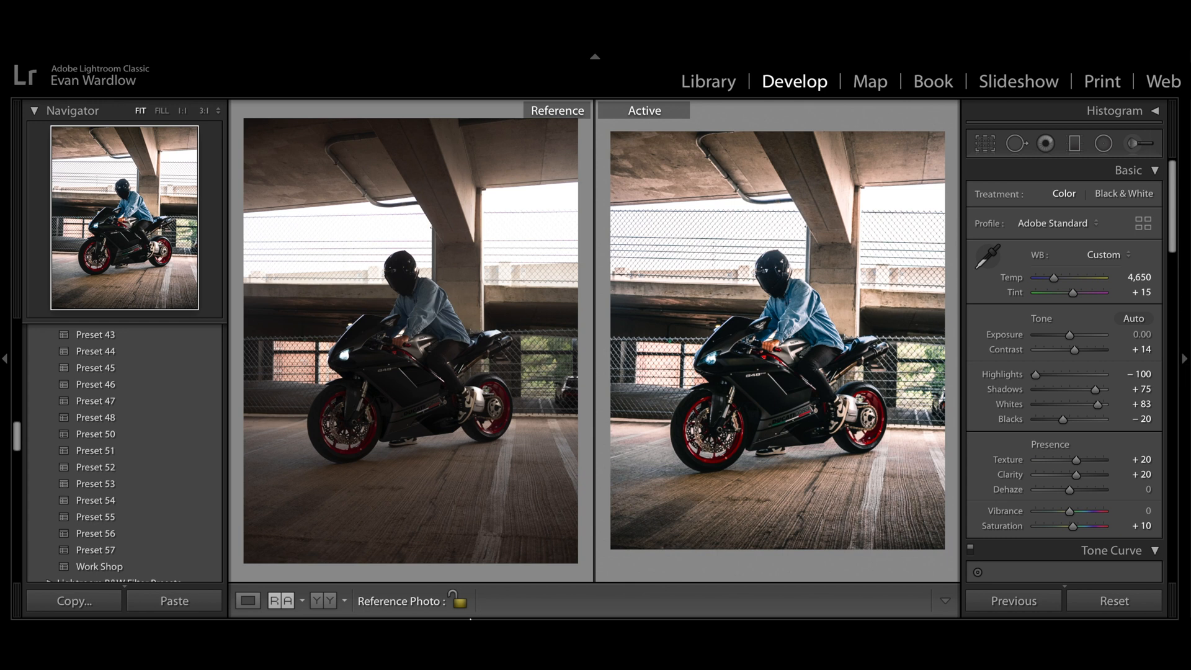
pyautogui.click(247, 600)
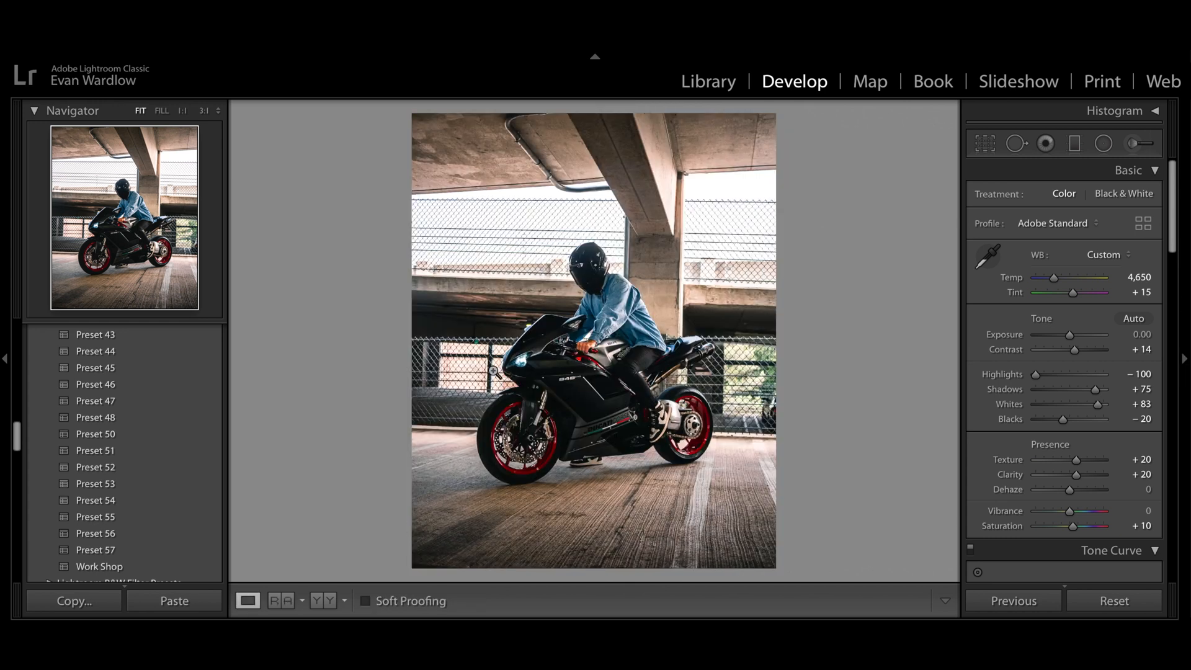
# - Add an inverted radial filter over the rider's helmet with all effects reset and blacks at -20
pyautogui.click(593, 276)
pyautogui.click(1104, 144)
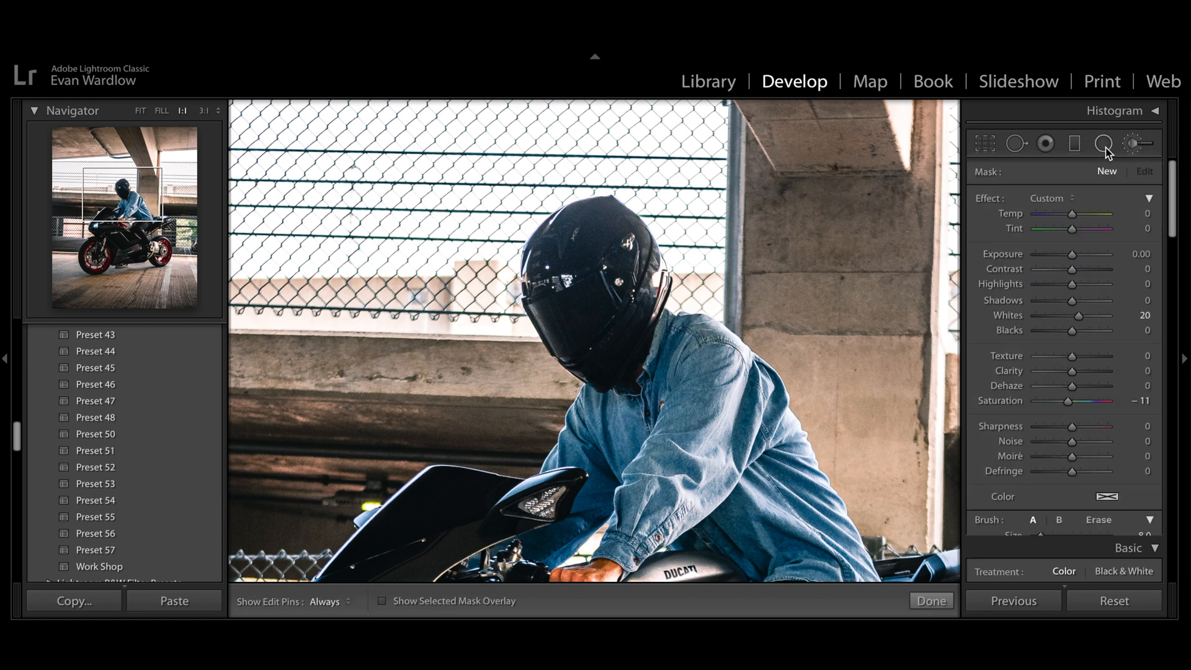
pyautogui.doubleClick(988, 200)
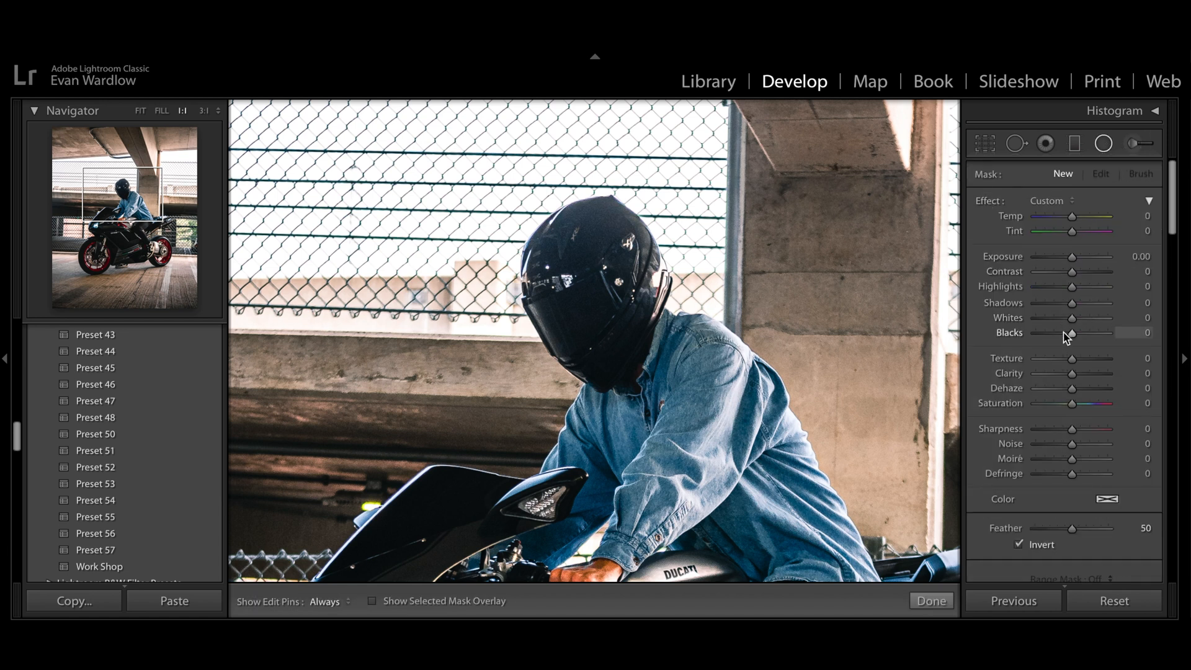
pyautogui.moveTo(1072, 335); pyautogui.dragTo(1067, 339)
pyautogui.moveTo(600, 298); pyautogui.dragTo(667, 385)
pyautogui.moveTo(591, 292); pyautogui.dragTo(591, 291)
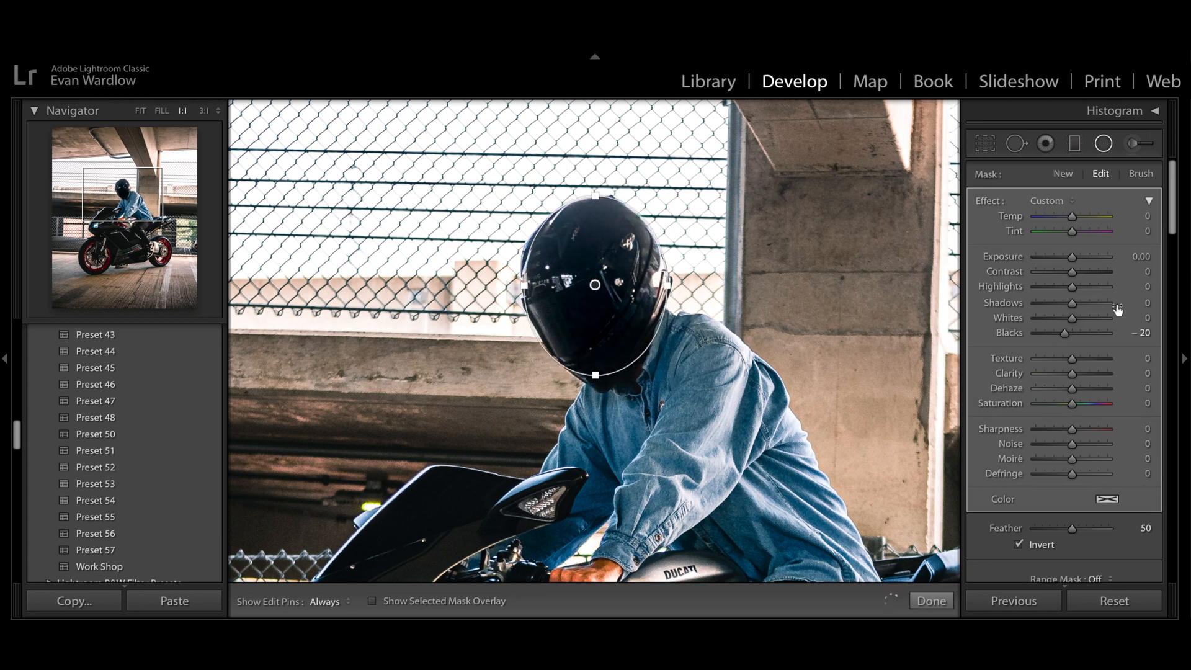
pyautogui.click(1108, 152)
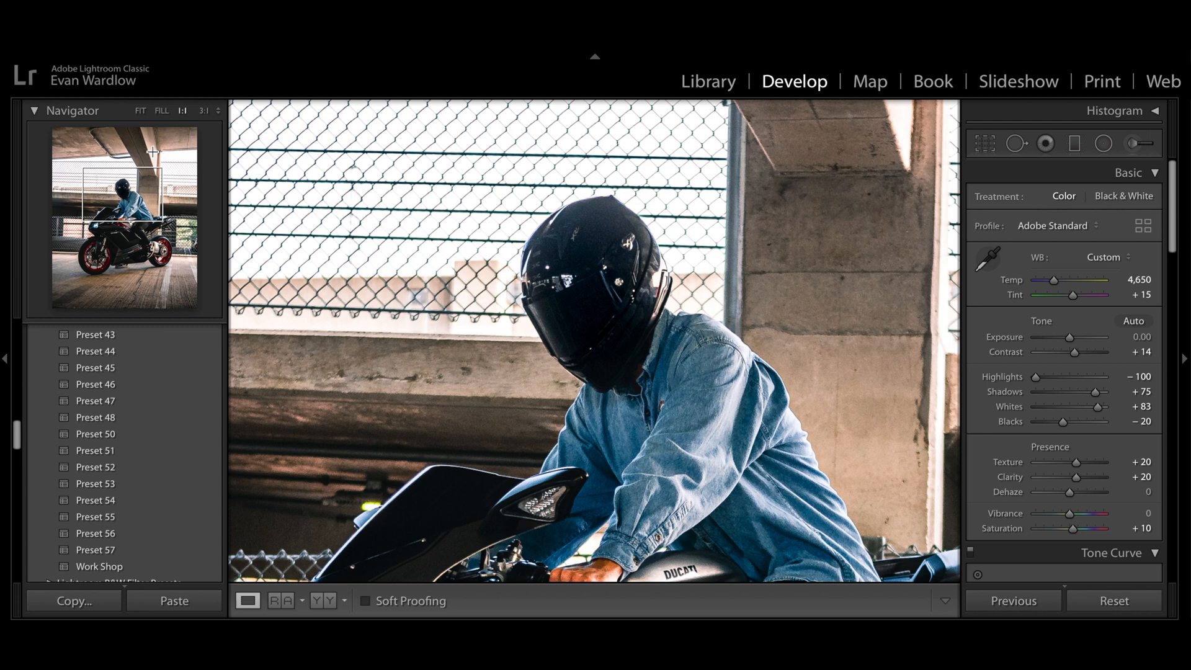
pyautogui.click(140, 111)
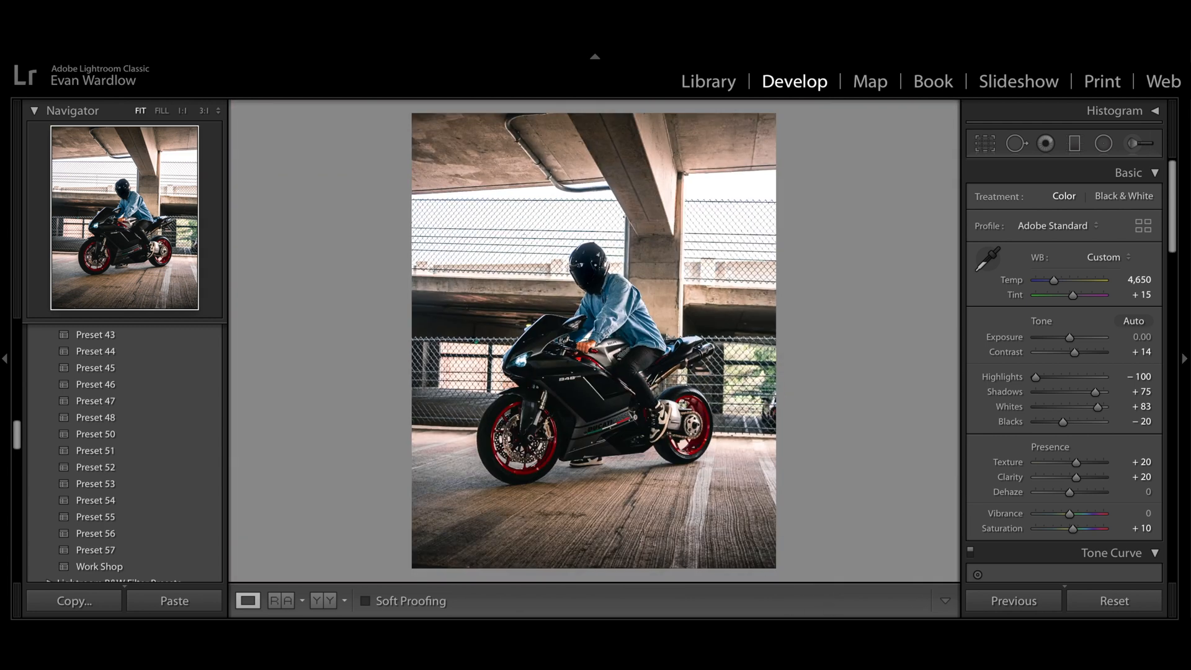
# - Compare the finished motorcycle edit side by side with the unedited reference photo
pyautogui.click(279, 602)
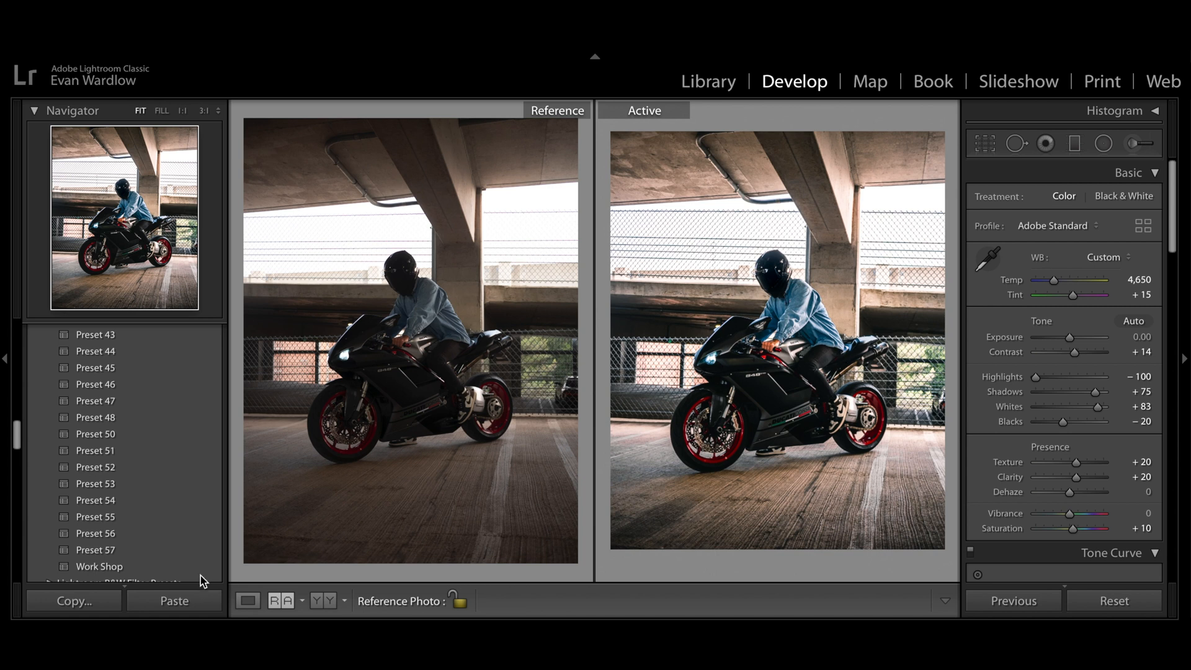
pyautogui.click(182, 609)
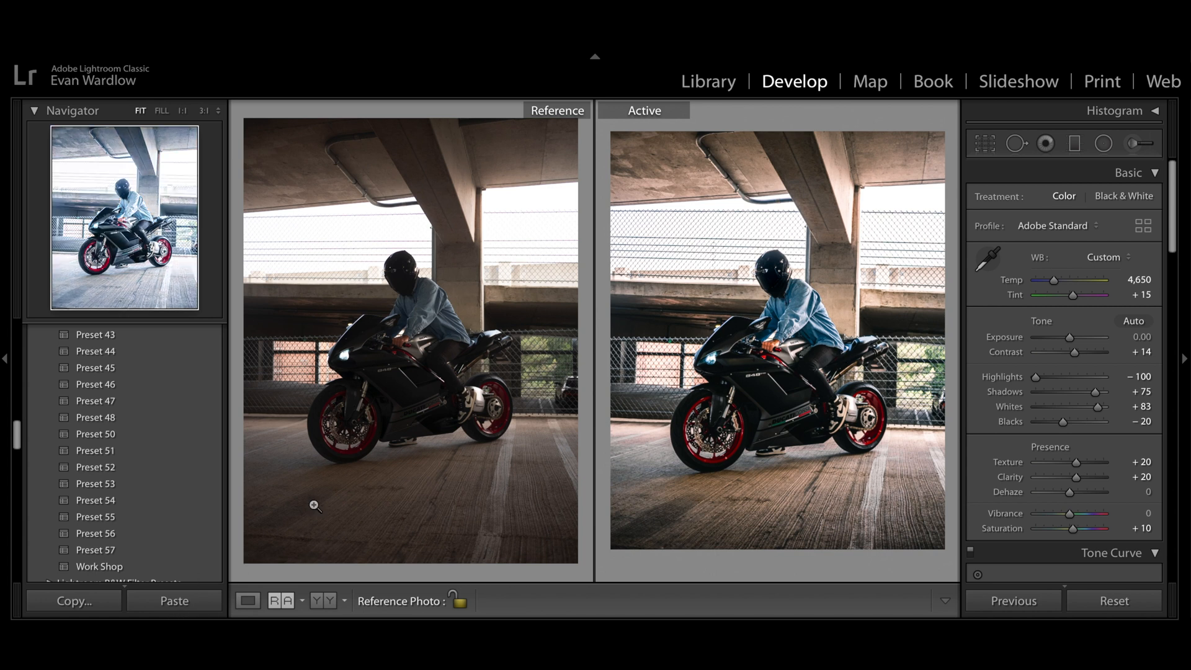
pyautogui.click(248, 600)
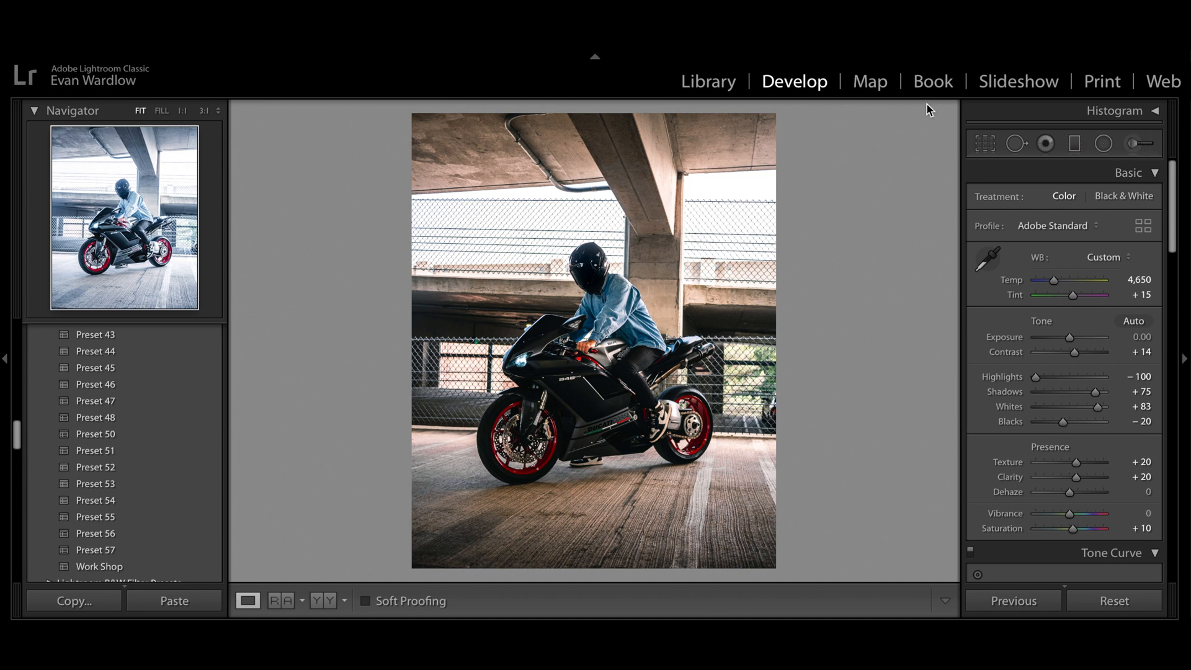
# - Switch to the M3 photo folder in the library and open the white BMW photo for developing
pyautogui.click(708, 82)
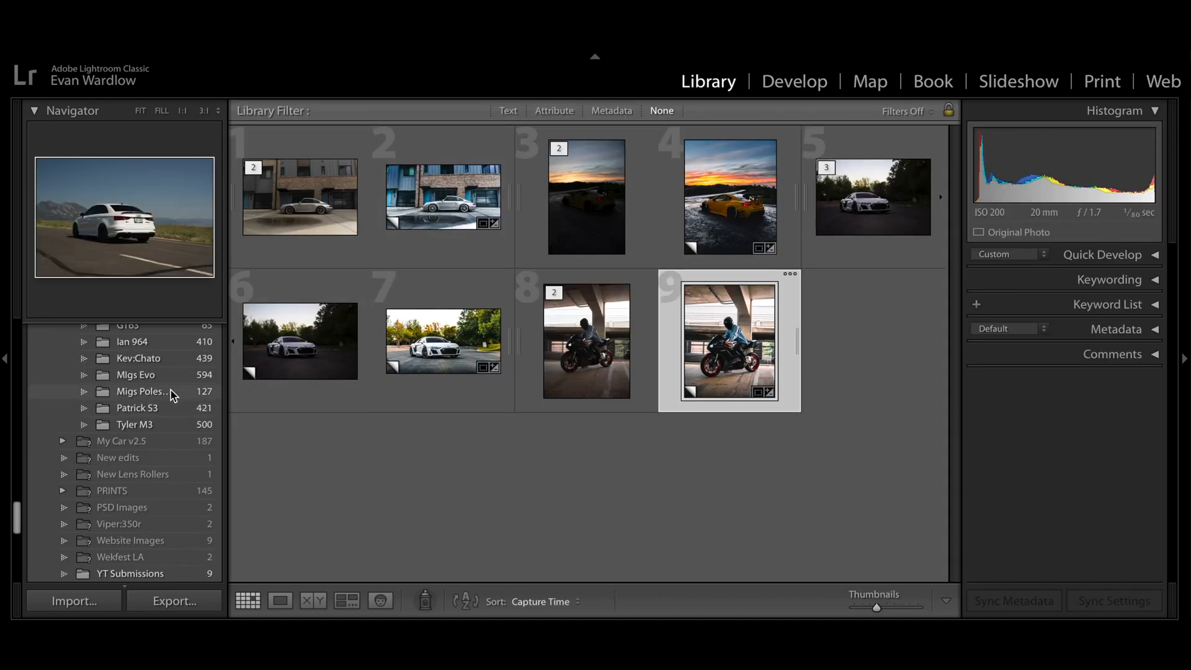
pyautogui.scroll(-4, 171, 394)
pyautogui.scroll(5, 168, 372)
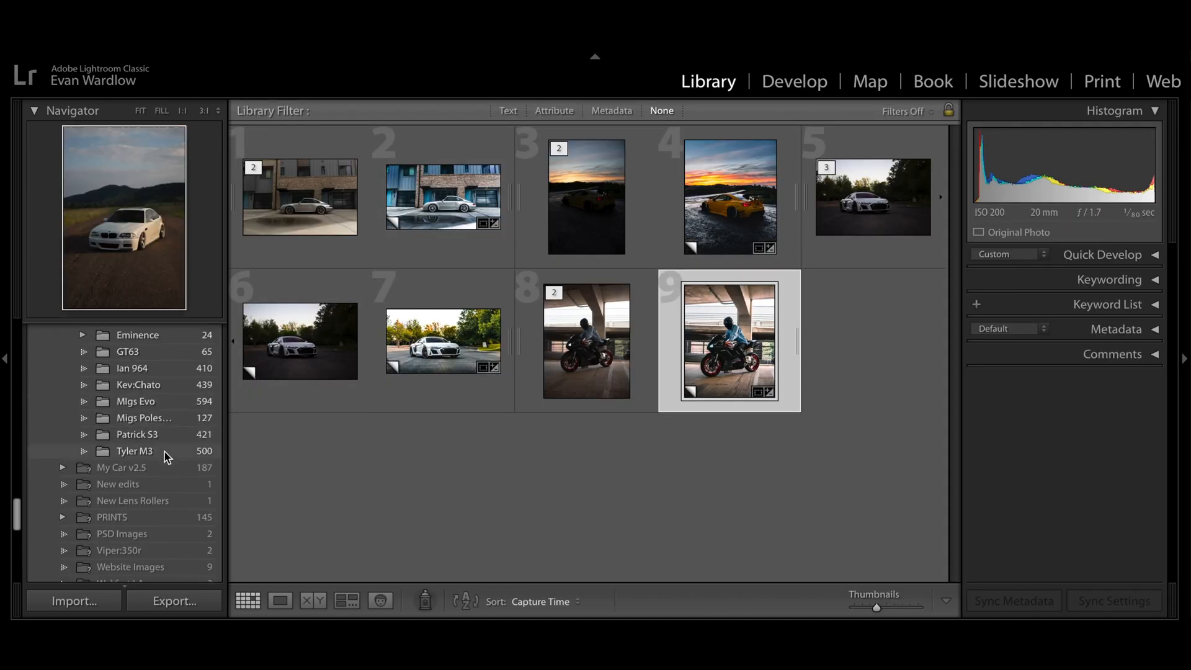
pyautogui.click(166, 457)
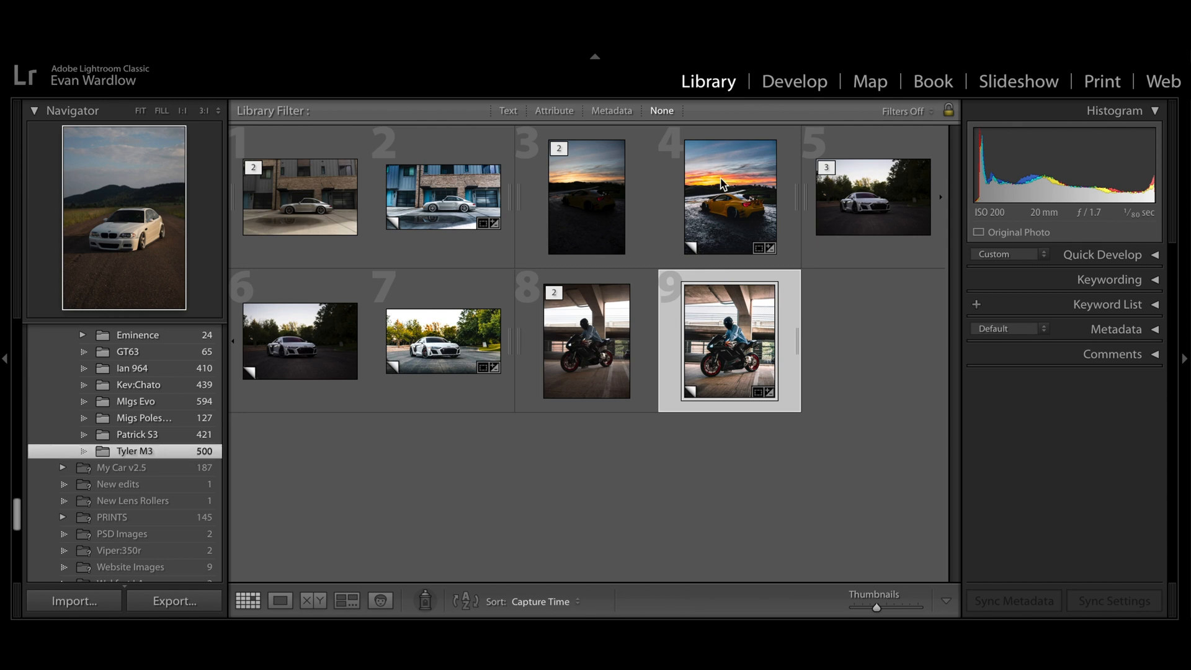
pyautogui.press('d')
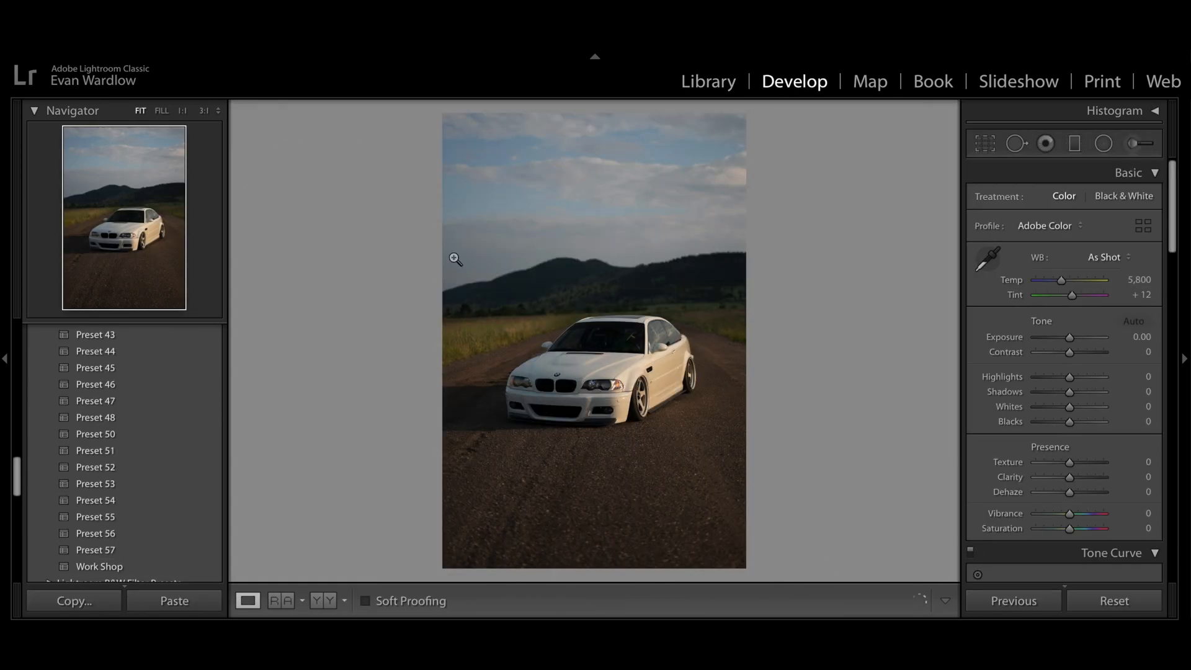